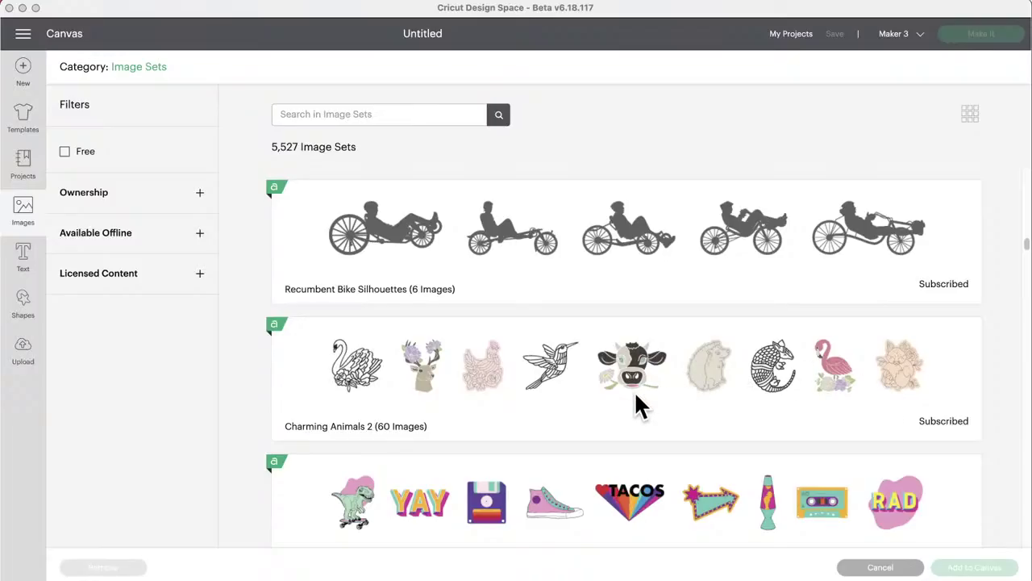
Examine the image sets from Charming Animals 2 through Hygge Winter, including the Retro Cool, Mystical and Office Desk Supplies sets
scroll(634, 390, down, 3)
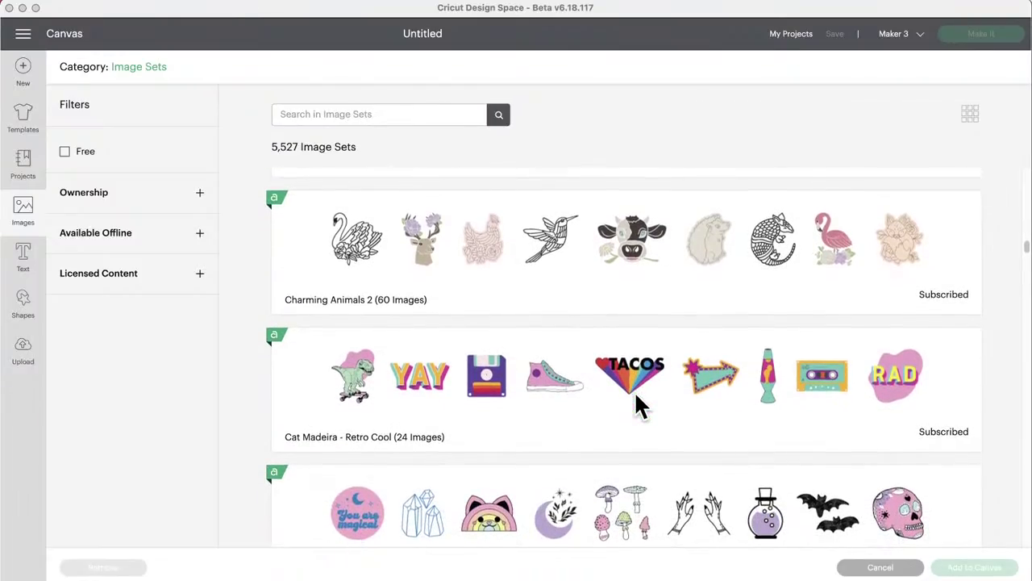
scroll(636, 395, down, 1)
scroll(636, 395, down, 1)
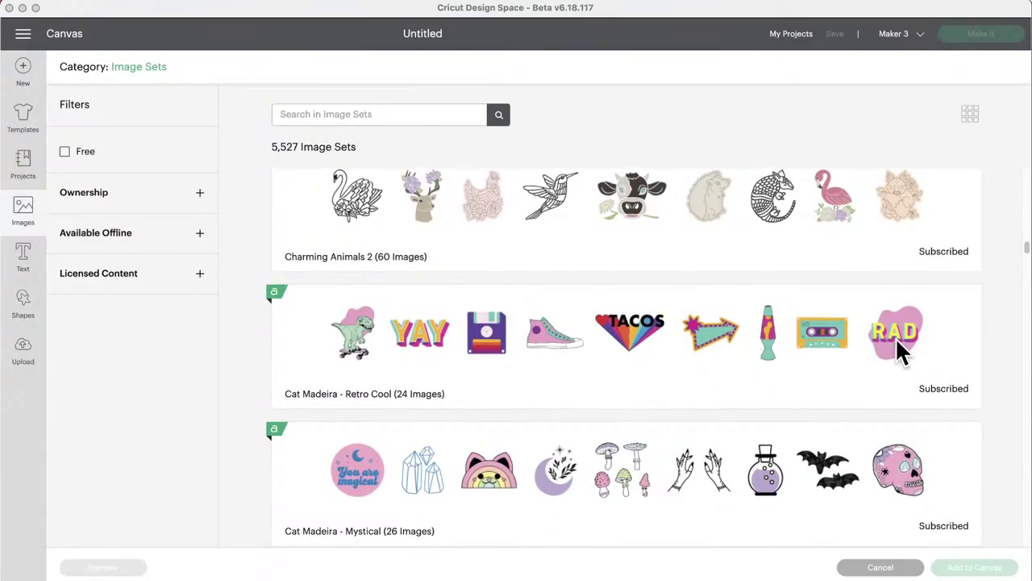
scroll(574, 359, down, 4)
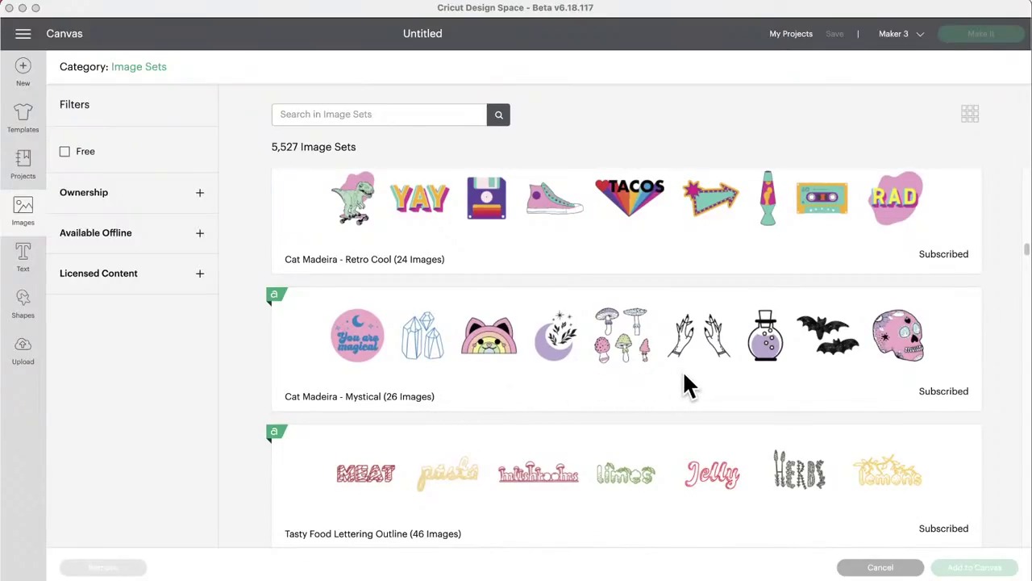
scroll(682, 386, down, 3)
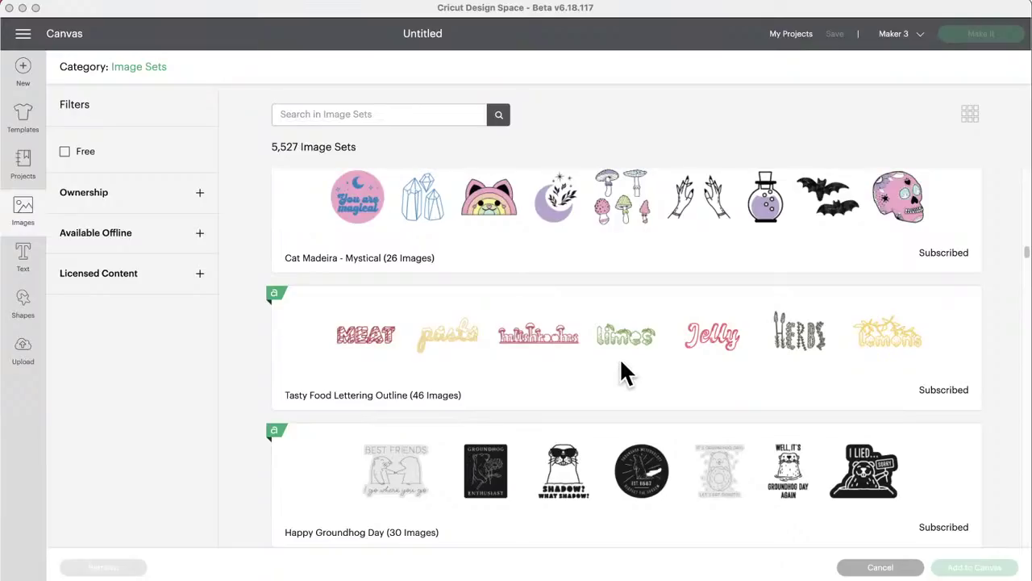
scroll(626, 372, down, 3)
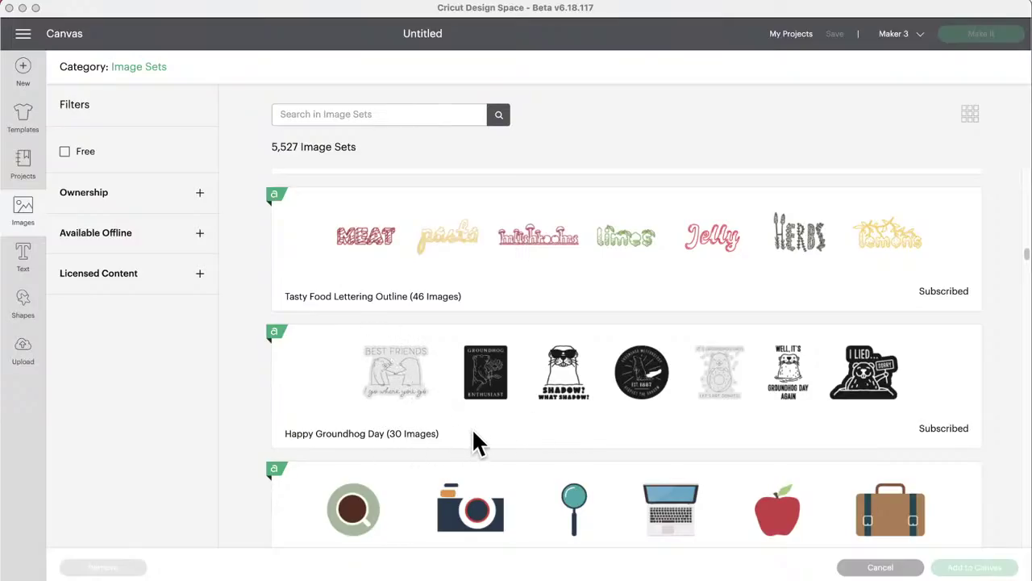
scroll(487, 429, down, 5)
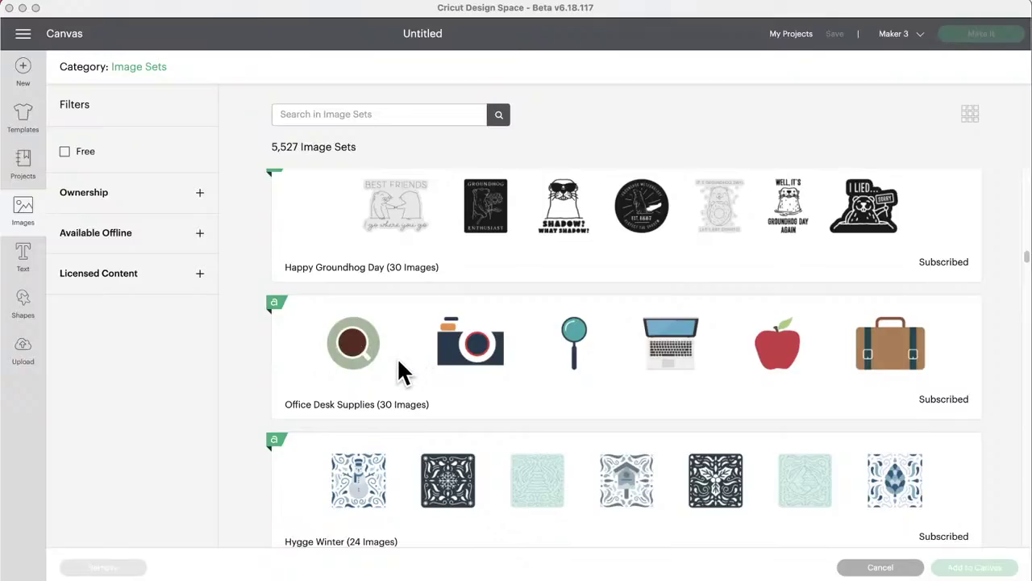
scroll(398, 361, down, 3)
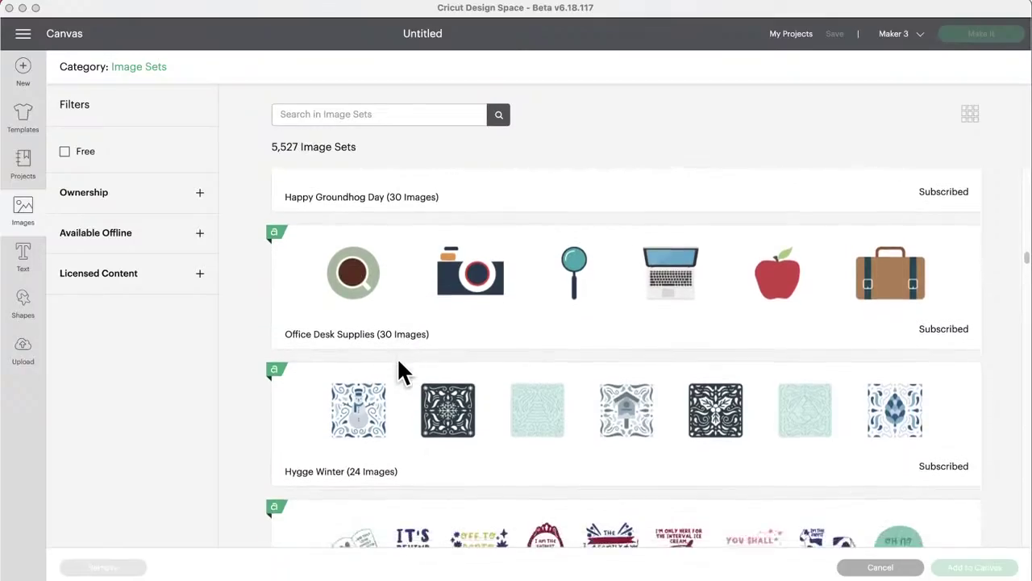
scroll(399, 361, down, 1)
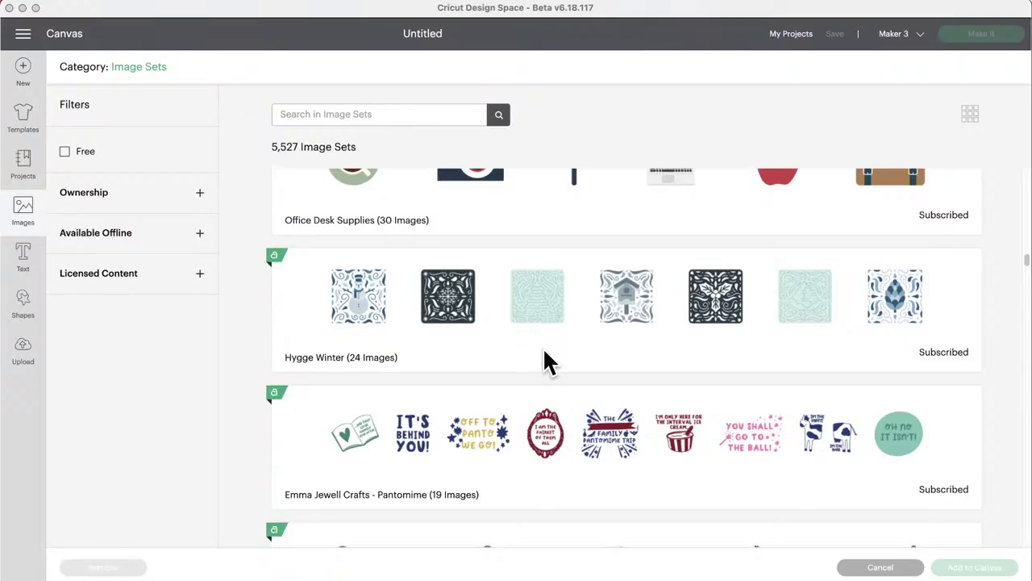
Review the image sets following Hygge Winter, from Pantomime and Charming Frogs through Linocut Animals 3 and Toddler Phrases
scroll(544, 352, down, 3)
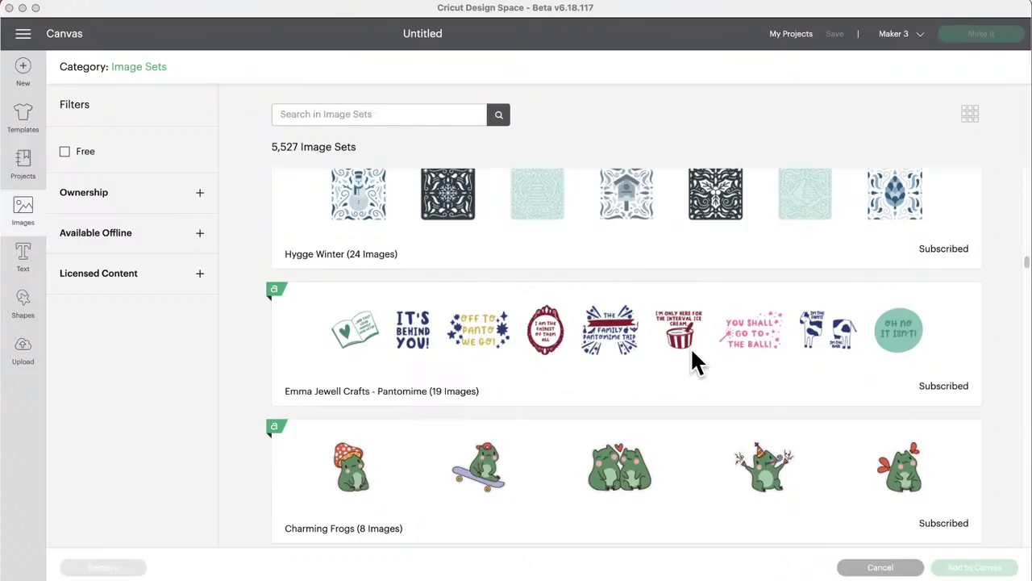
scroll(690, 348, down, 3)
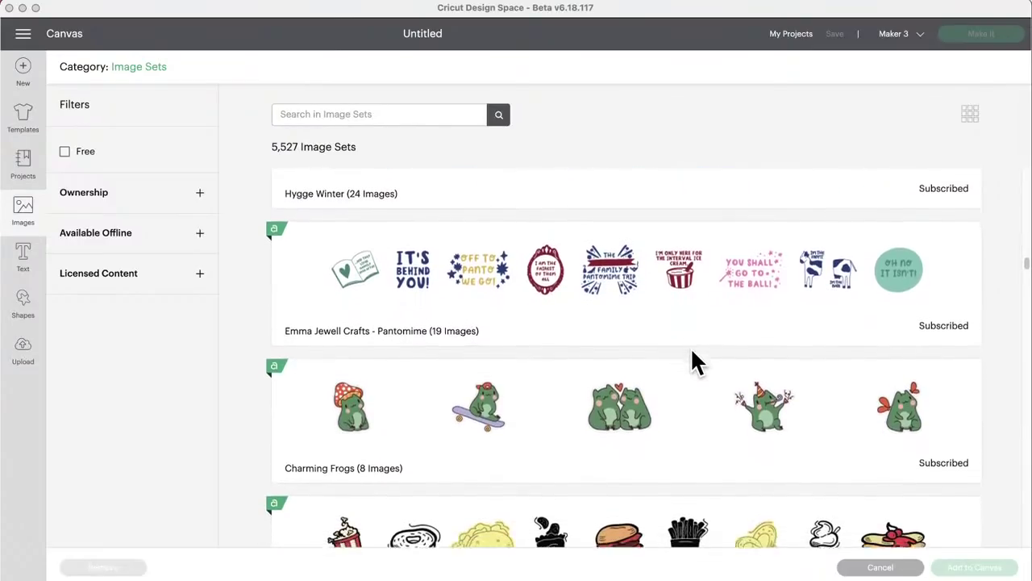
scroll(690, 347, down, 2)
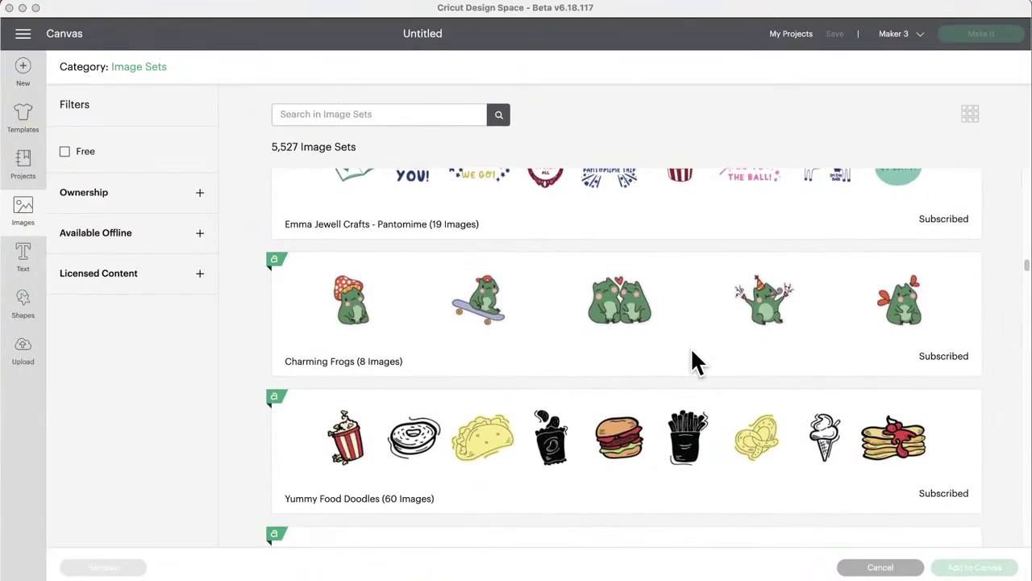
scroll(690, 347, down, 3)
scroll(690, 347, down, 3)
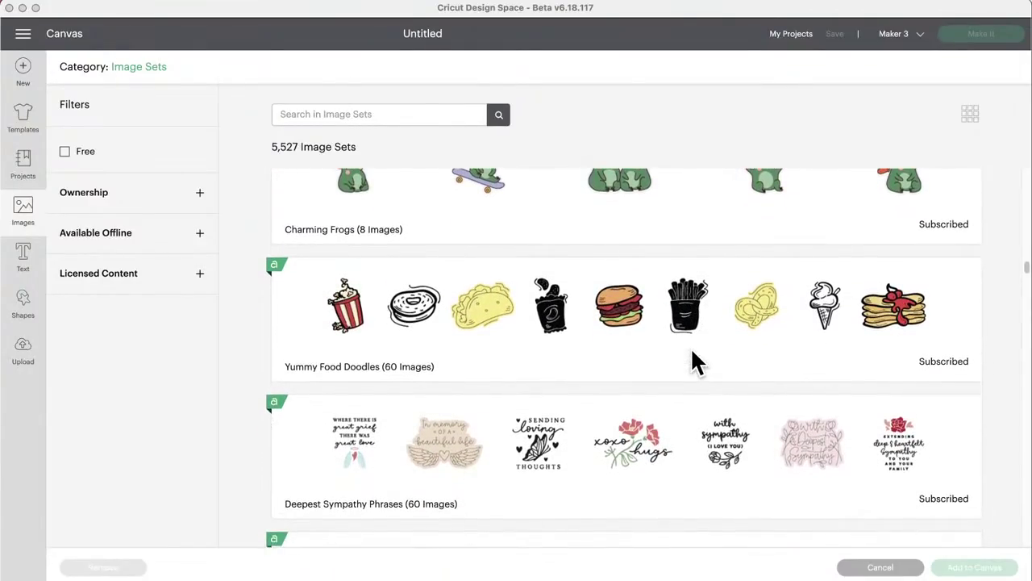
scroll(692, 352, down, 1)
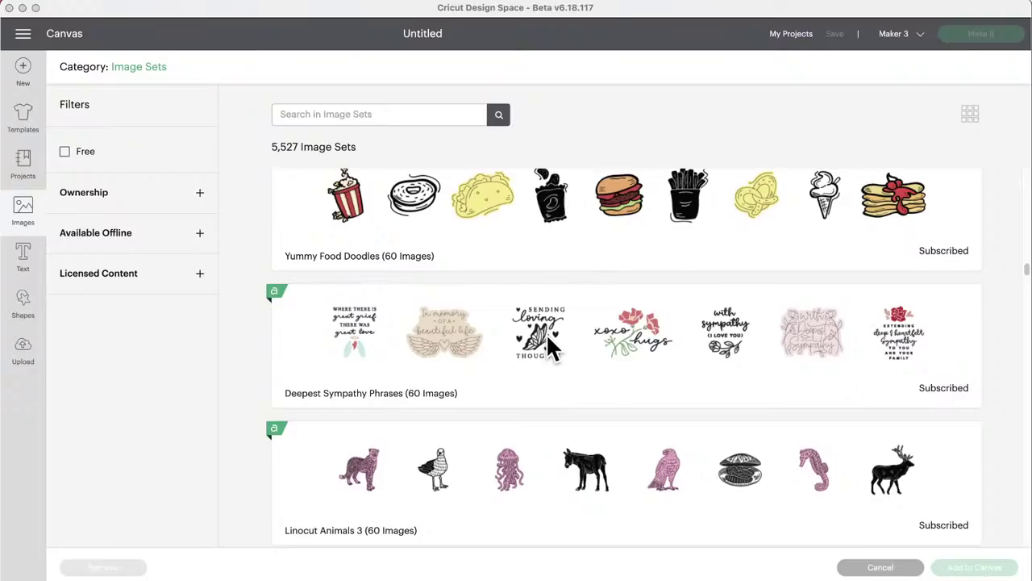
scroll(548, 338, down, 3)
scroll(546, 349, down, 3)
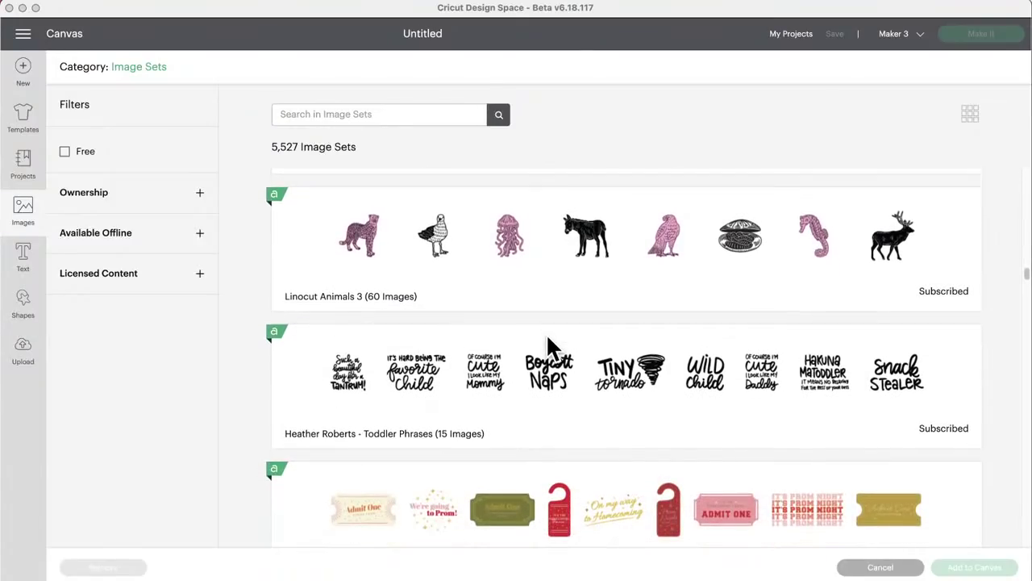
Go back through the earlier image sets, checking Hedgehogs and Archery Characters, up to French Small Business Elements and Basic Submarine Images
scroll(546, 348, up, 15)
scroll(547, 348, up, 12)
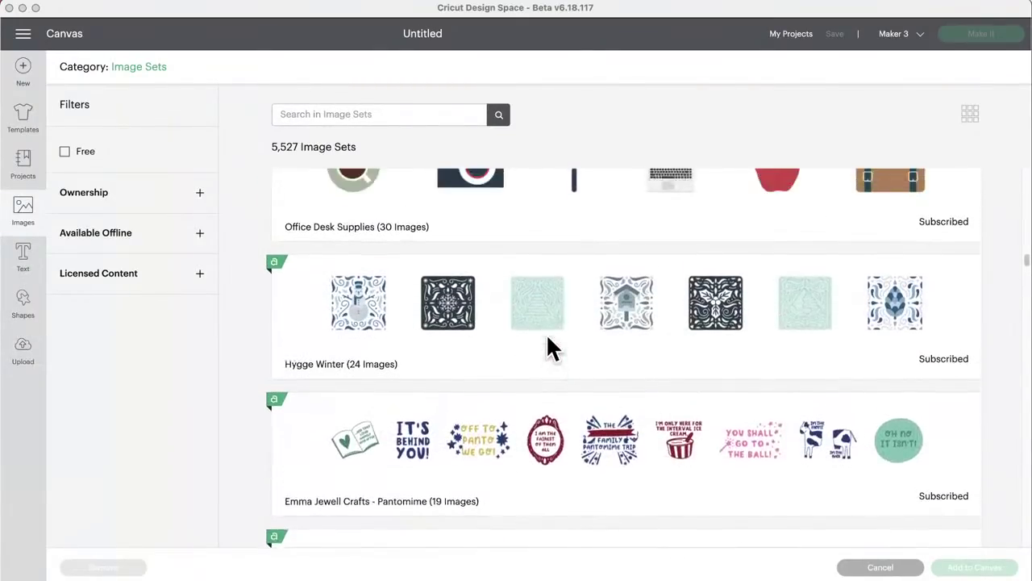
scroll(548, 345, up, 9)
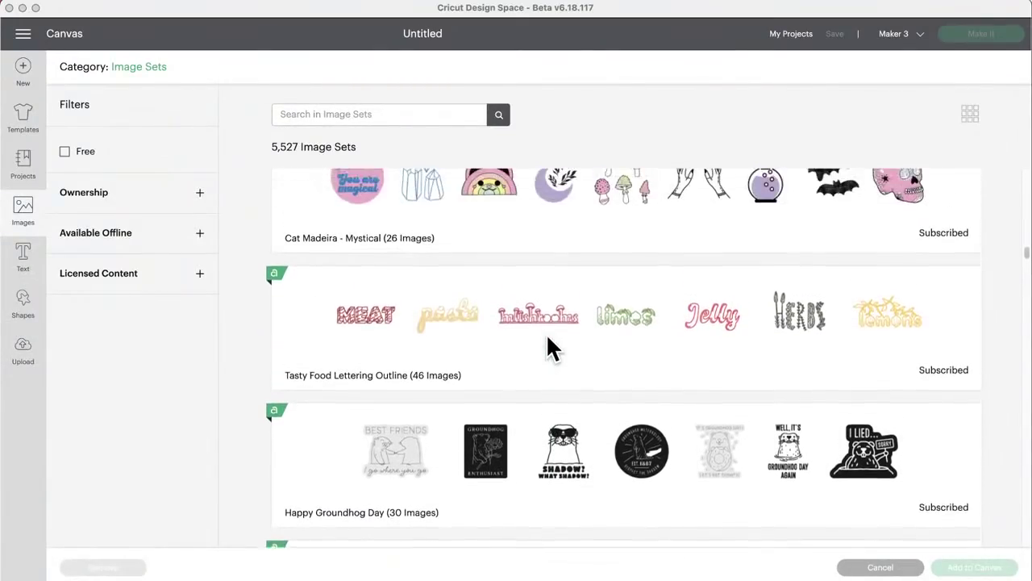
scroll(548, 339, up, 9)
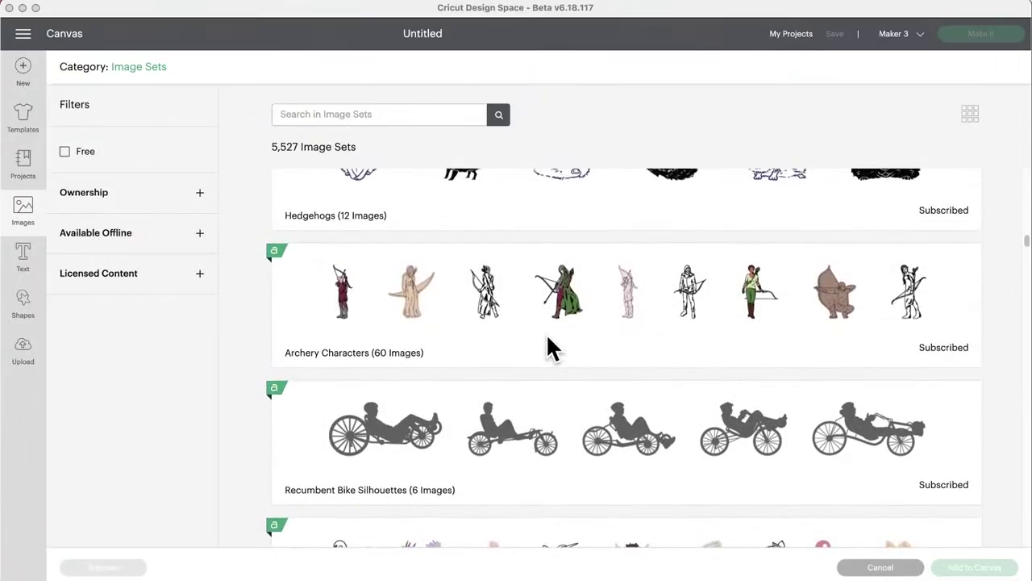
scroll(548, 349, up, 5)
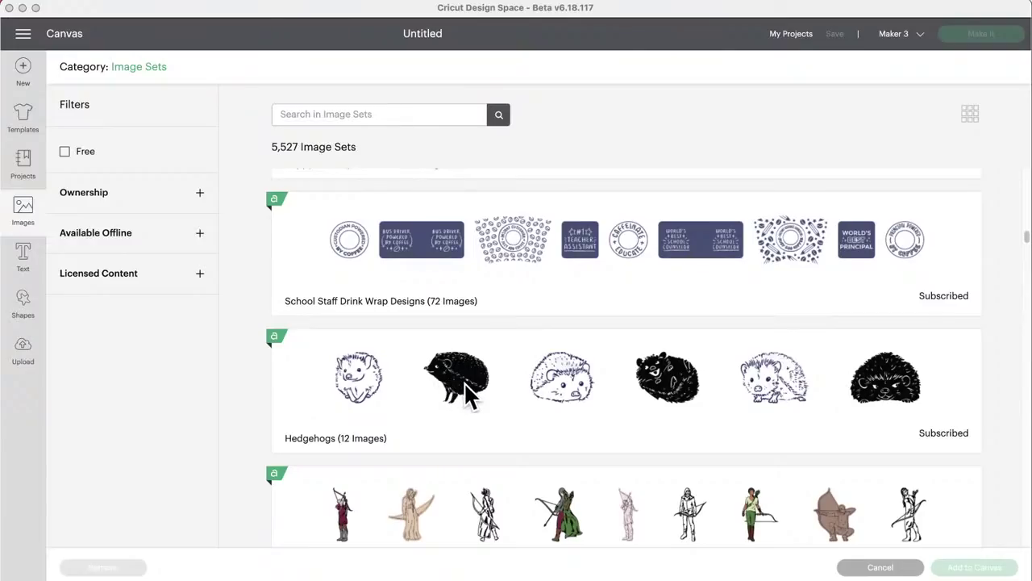
scroll(463, 382, down, 3)
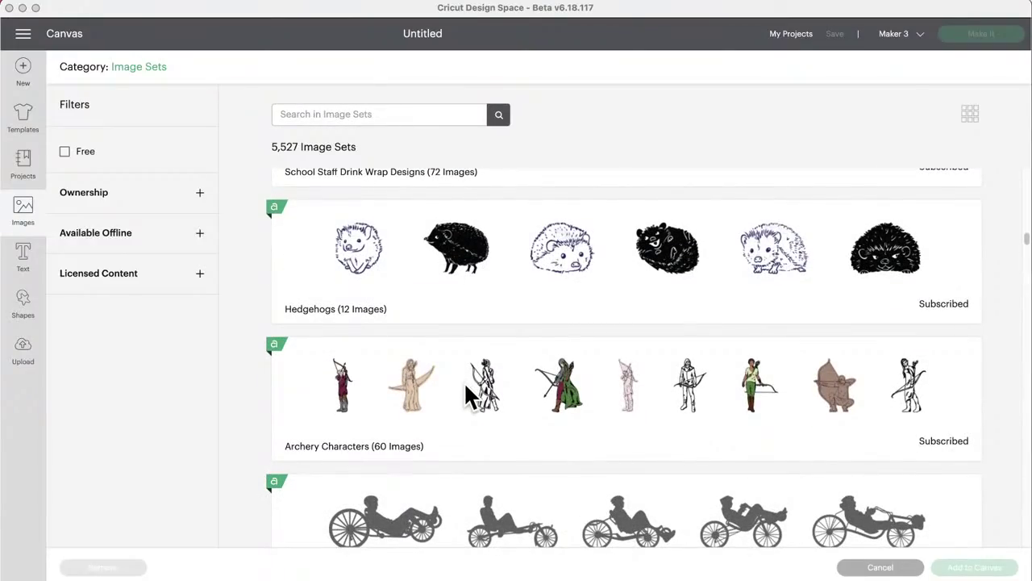
scroll(465, 384, down, 2)
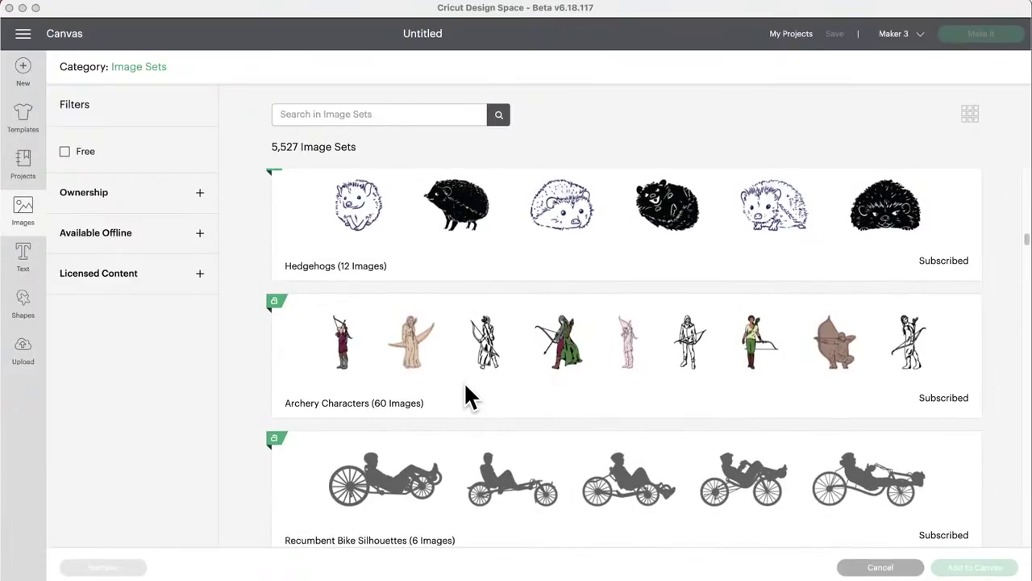
scroll(466, 385, up, 2)
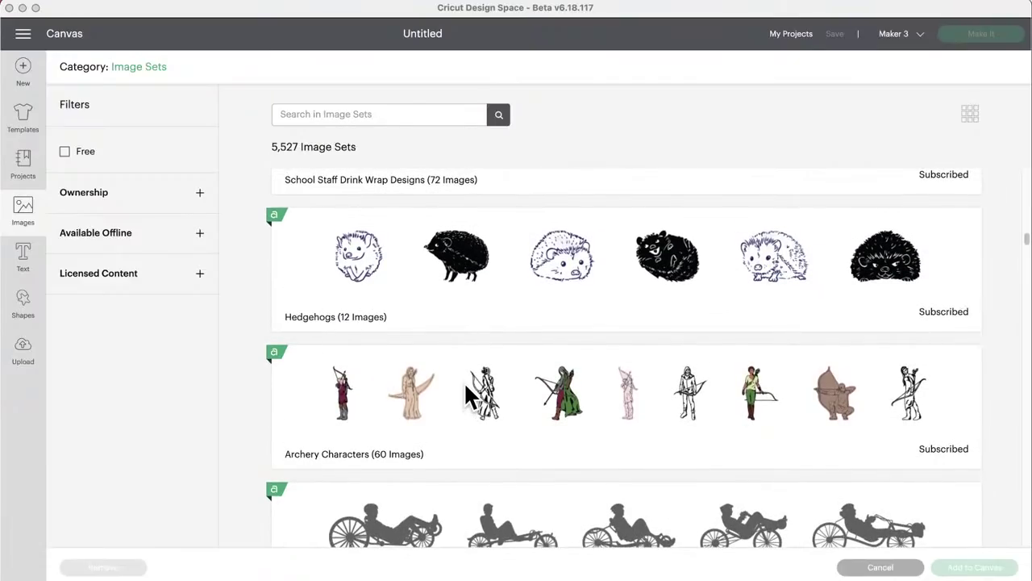
scroll(463, 381, up, 15)
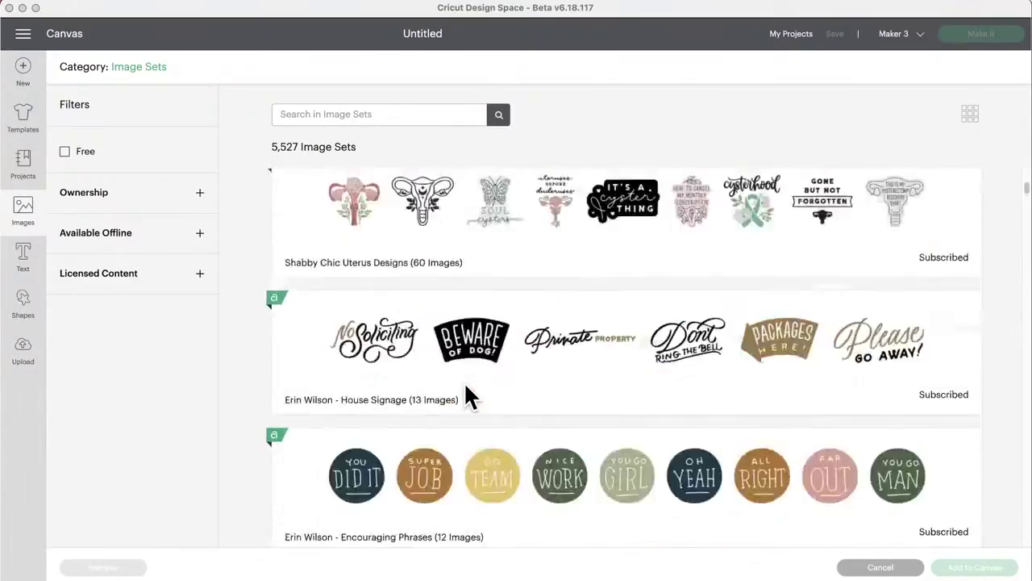
scroll(466, 386, up, 5)
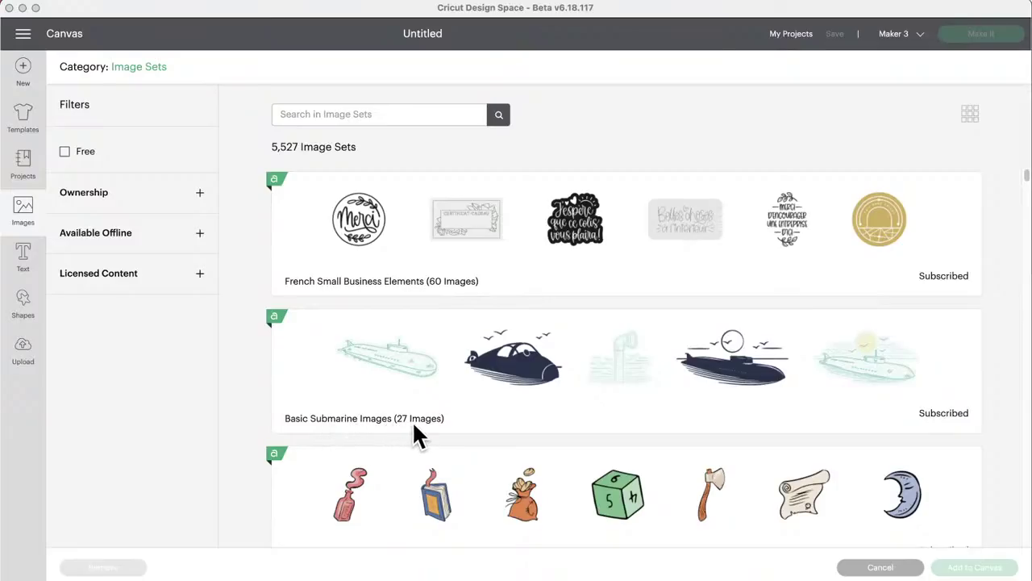
Examine the image sets from Role Playing Game Essentials through House Signage and Encouraging Phrases to Lovely Valentine's Pugs and Zentangle Mandala Animals 3
scroll(448, 422, down, 3)
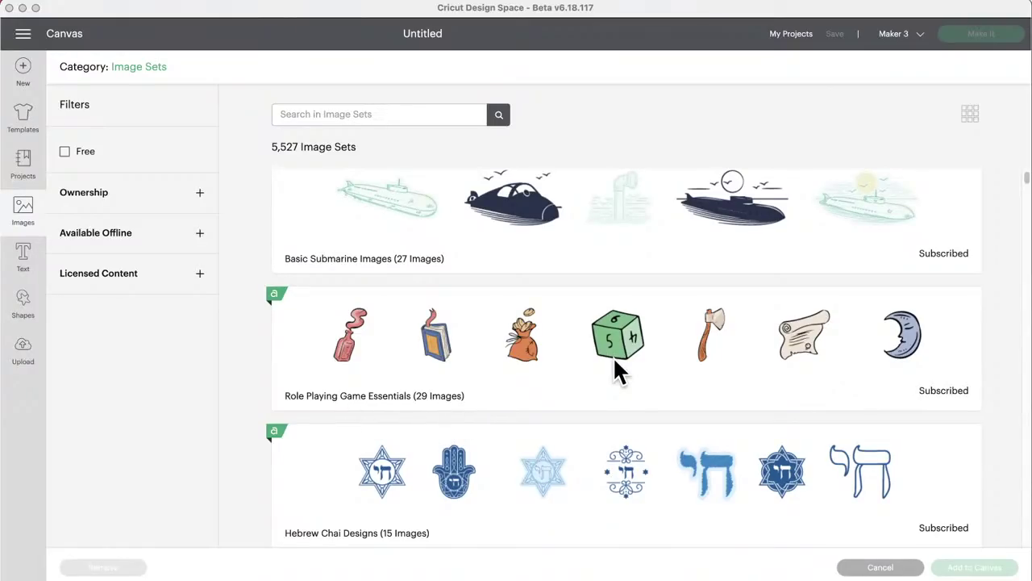
scroll(615, 357, down, 2)
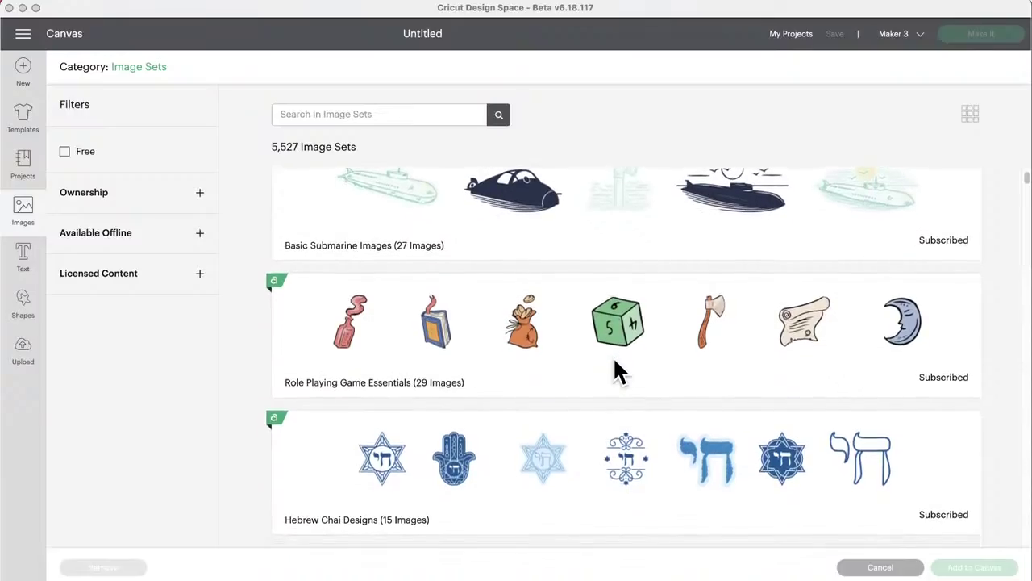
scroll(615, 369, down, 1)
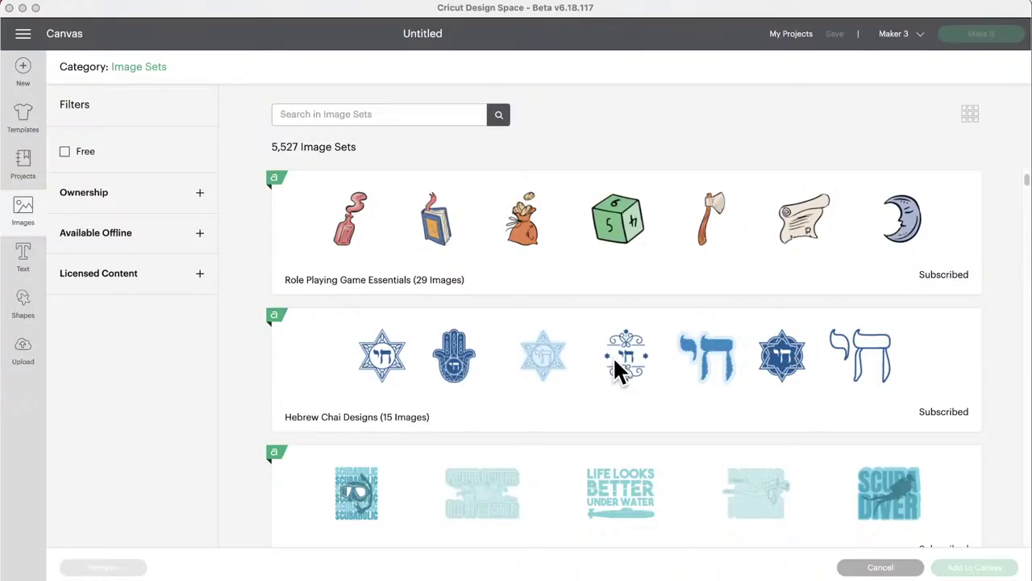
scroll(614, 361, down, 1)
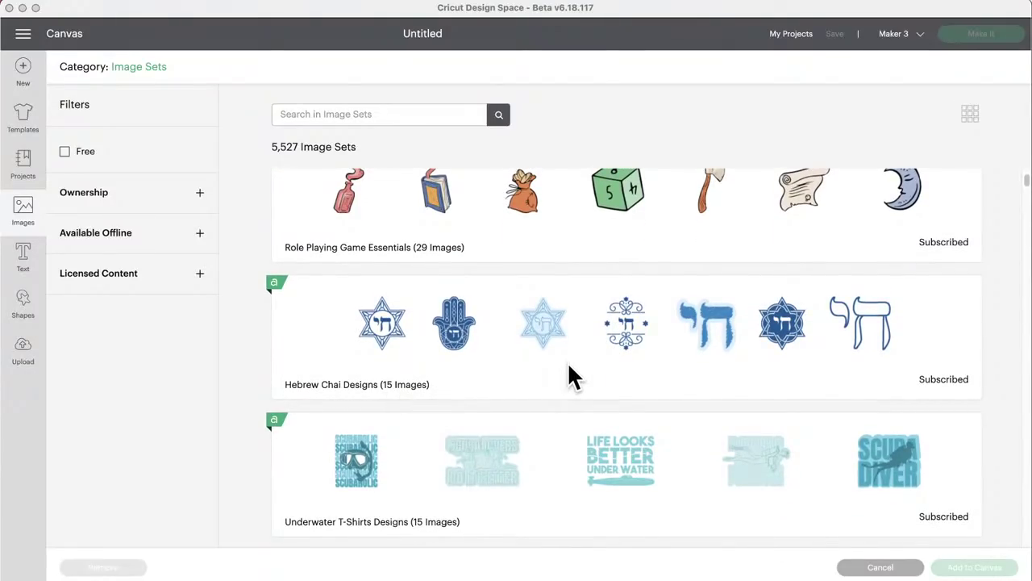
scroll(569, 367, down, 3)
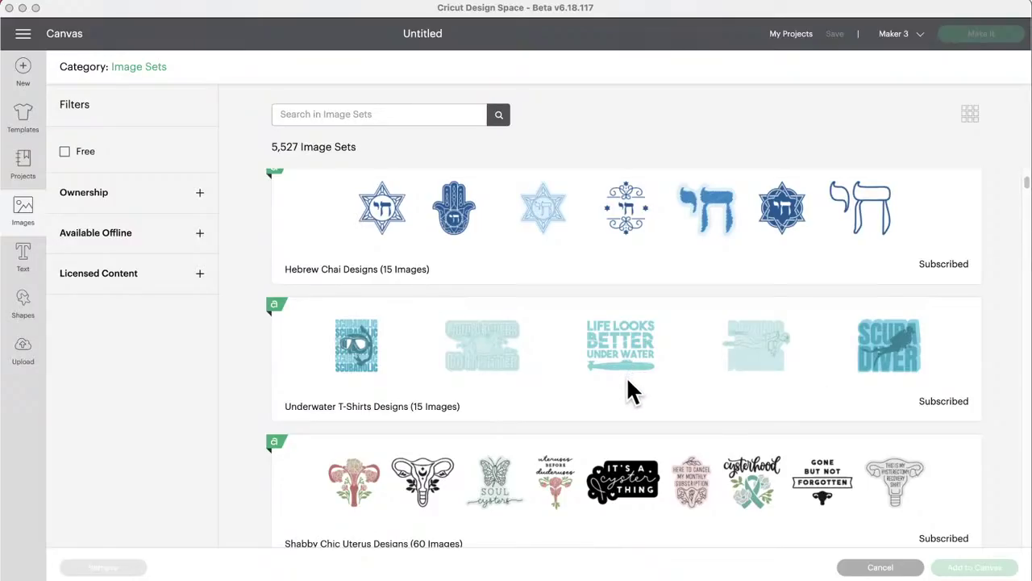
scroll(628, 381, down, 3)
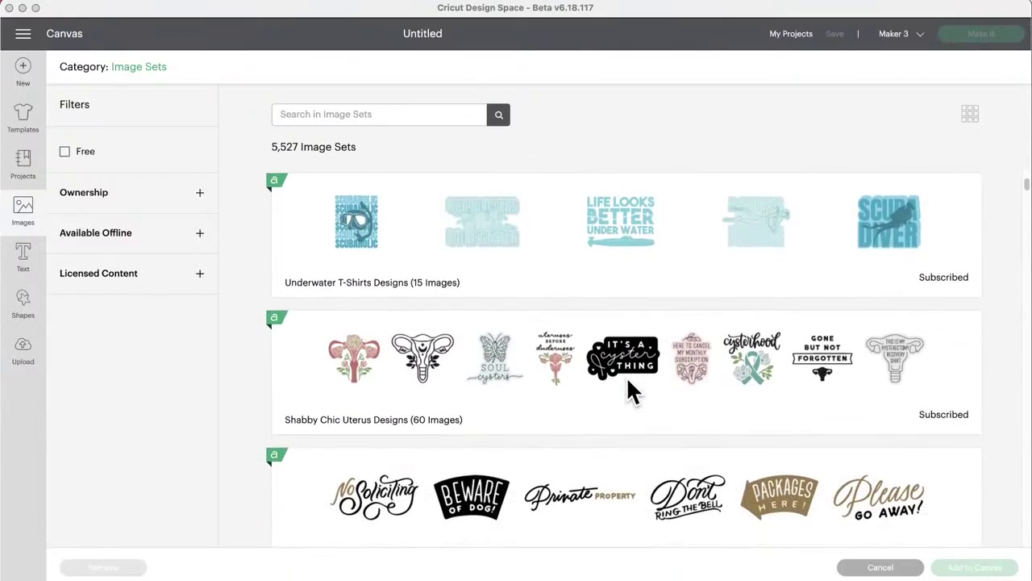
scroll(628, 382, down, 1)
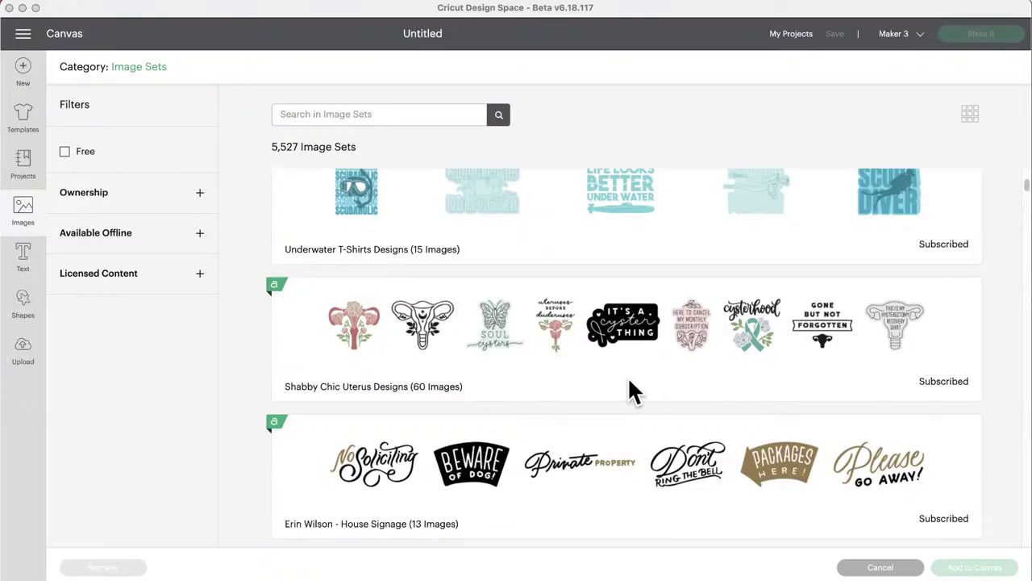
scroll(630, 382, down, 1)
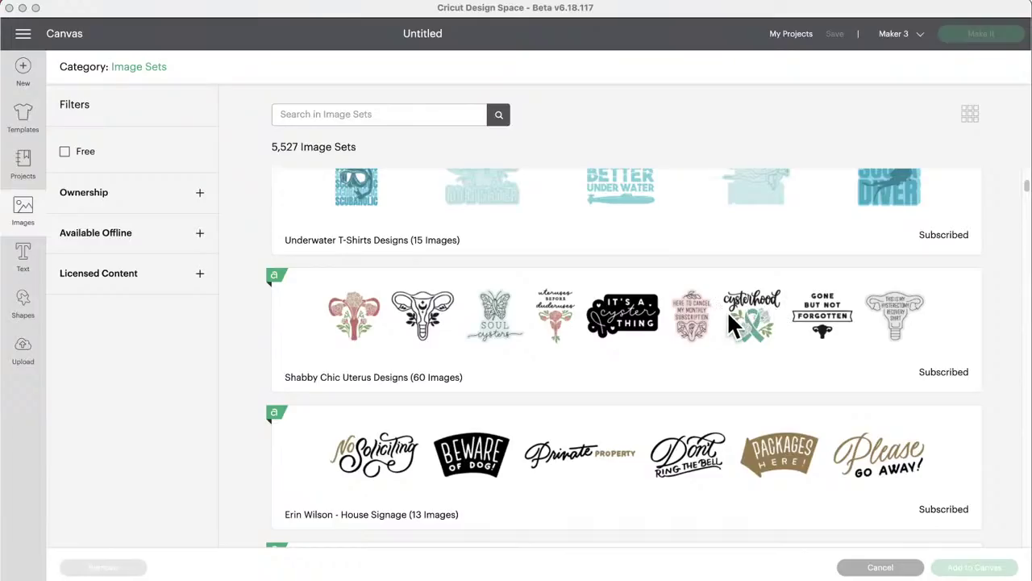
scroll(552, 371, down, 3)
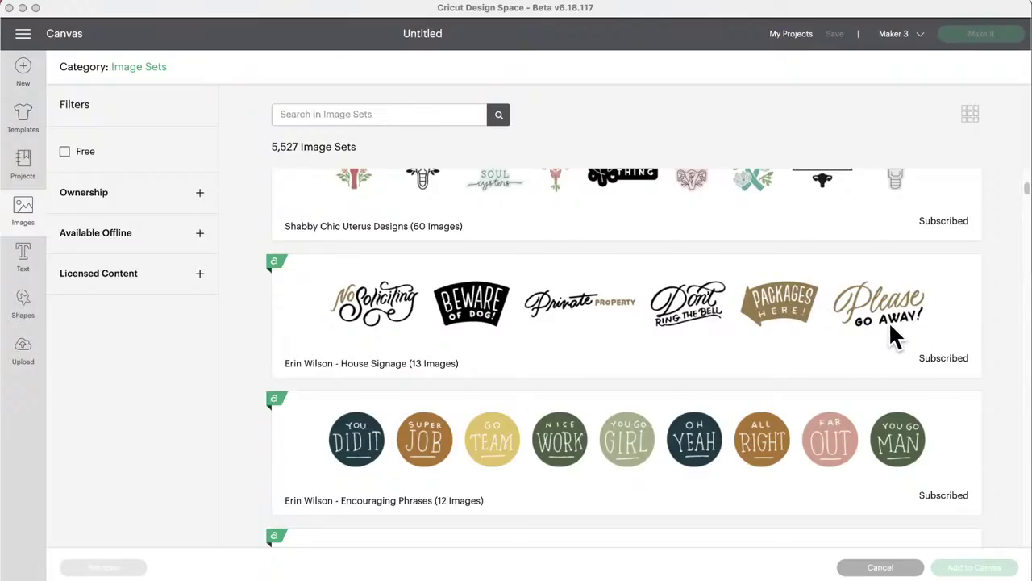
scroll(510, 362, down, 3)
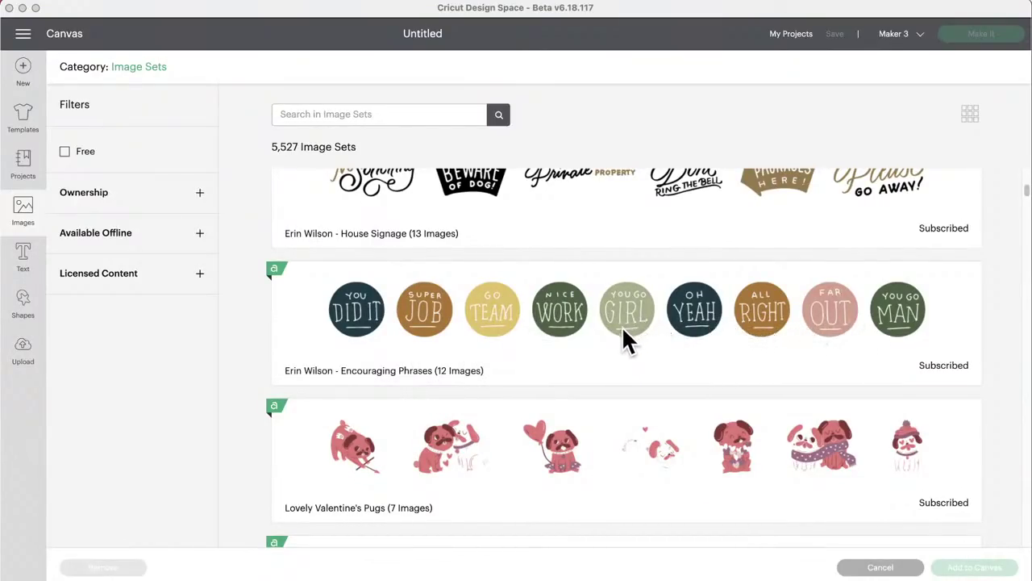
scroll(639, 331, down, 3)
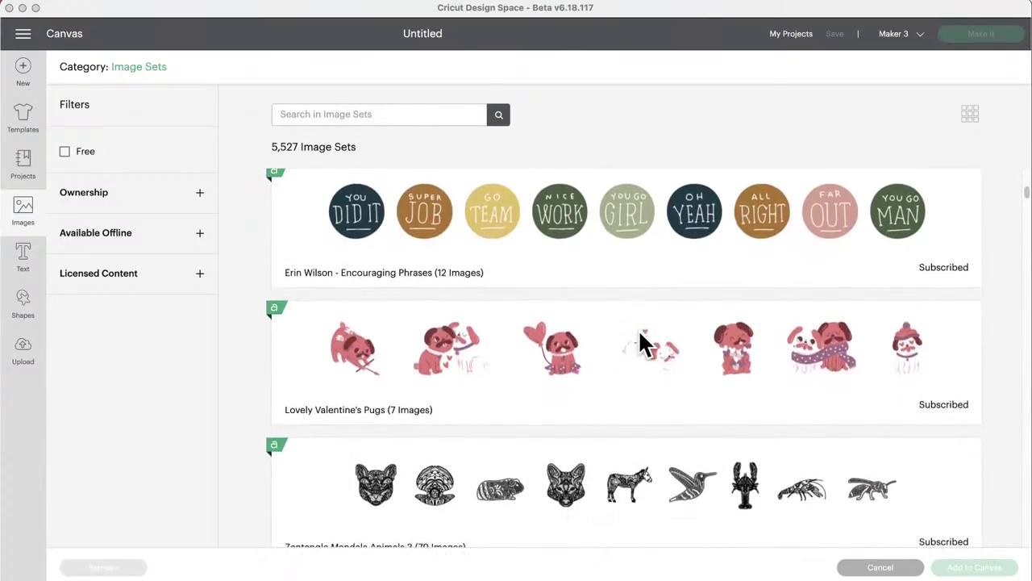
scroll(639, 330, down, 1)
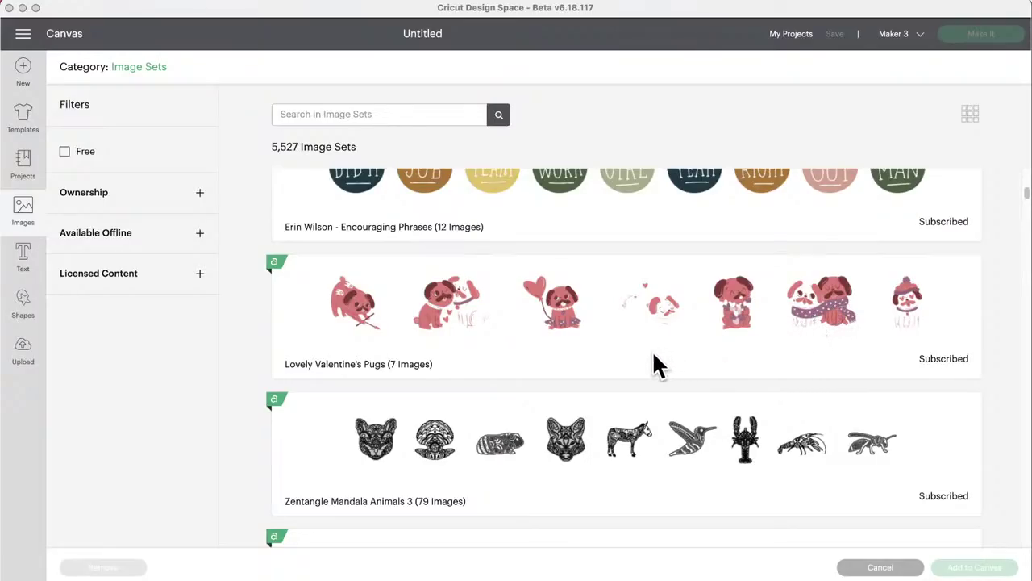
Examine the image sets from Lovely Valentine's Pugs to Nautical Linocut Icons and St. Patrick's Day, rechecking Shabby Chic Uterus Designs and House Signage
scroll(653, 355, down, 3)
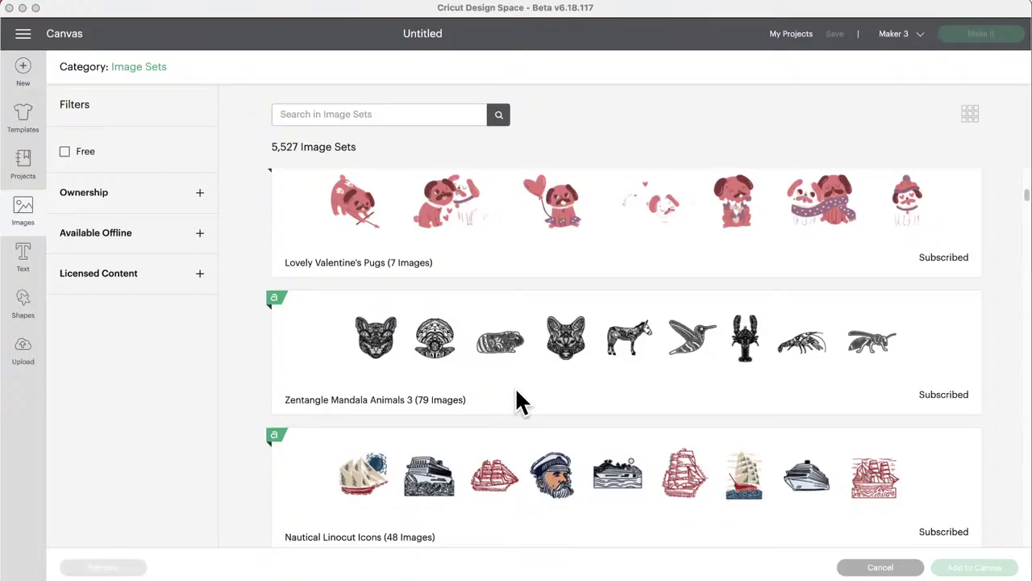
scroll(517, 394, down, 1)
scroll(517, 393, up, 2)
scroll(517, 394, down, 3)
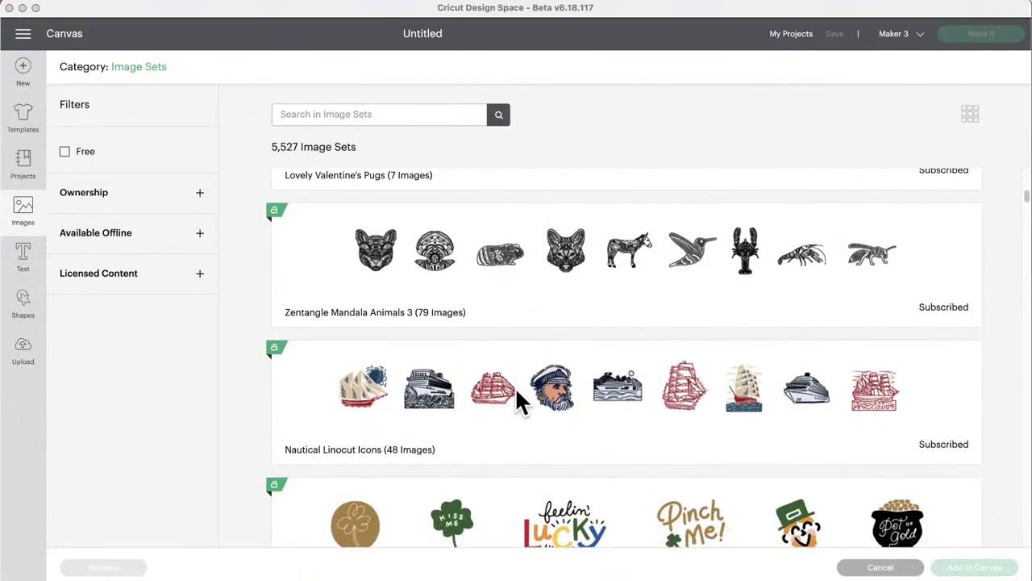
scroll(517, 394, down, 1)
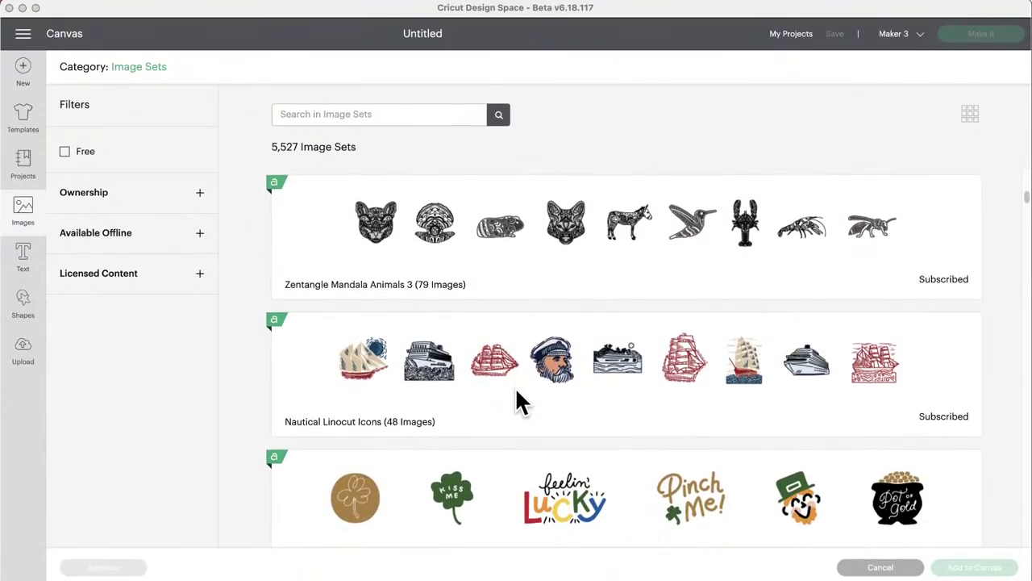
scroll(517, 393, up, 12)
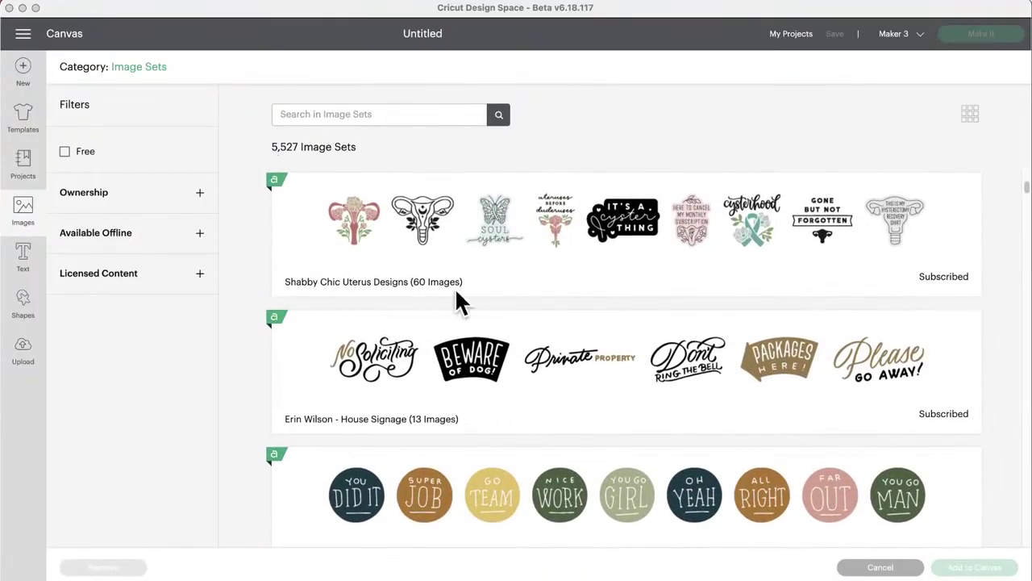
scroll(530, 427, down, 9)
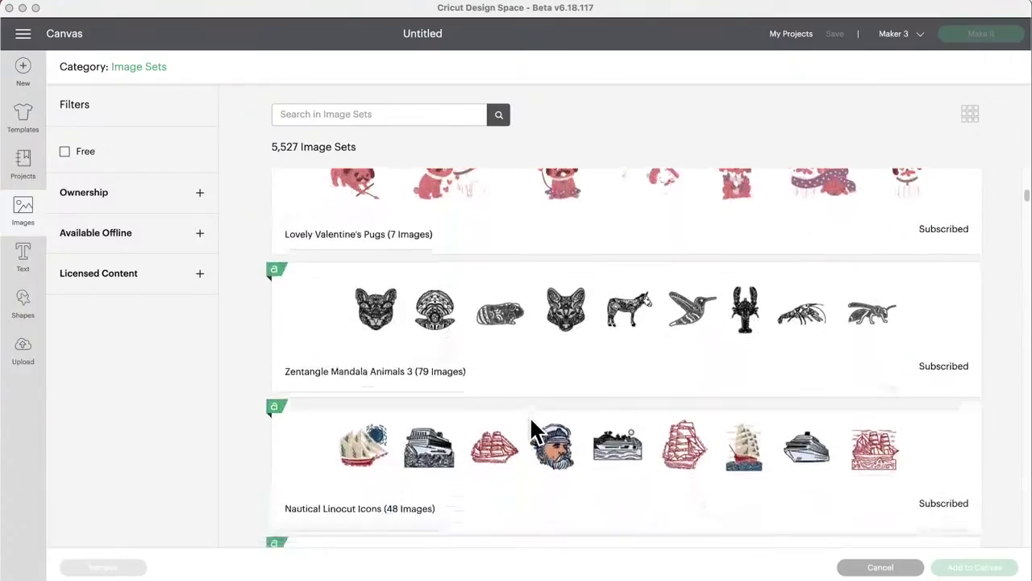
scroll(530, 416, down, 3)
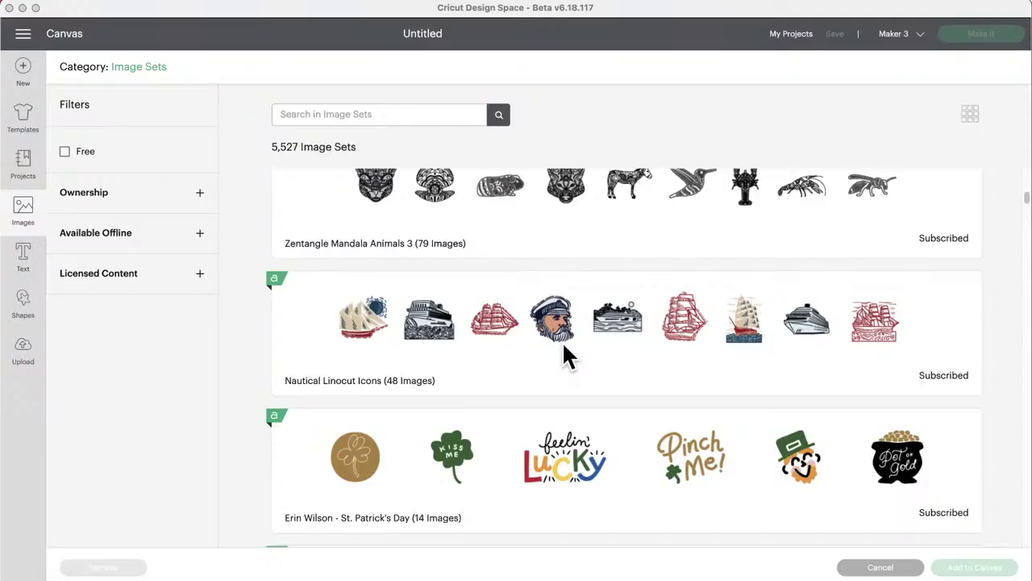
scroll(563, 347, down, 1)
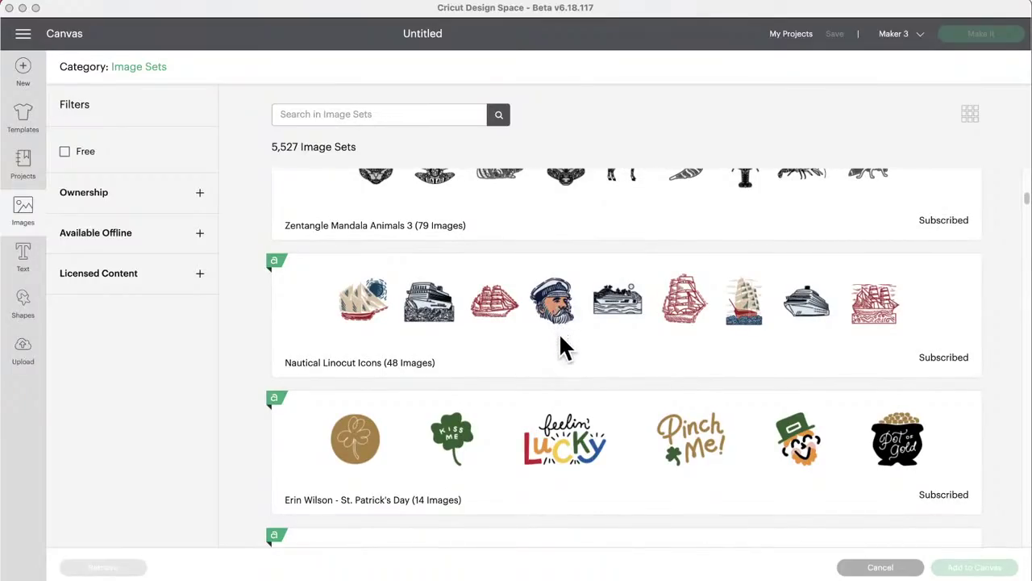
scroll(559, 344, down, 5)
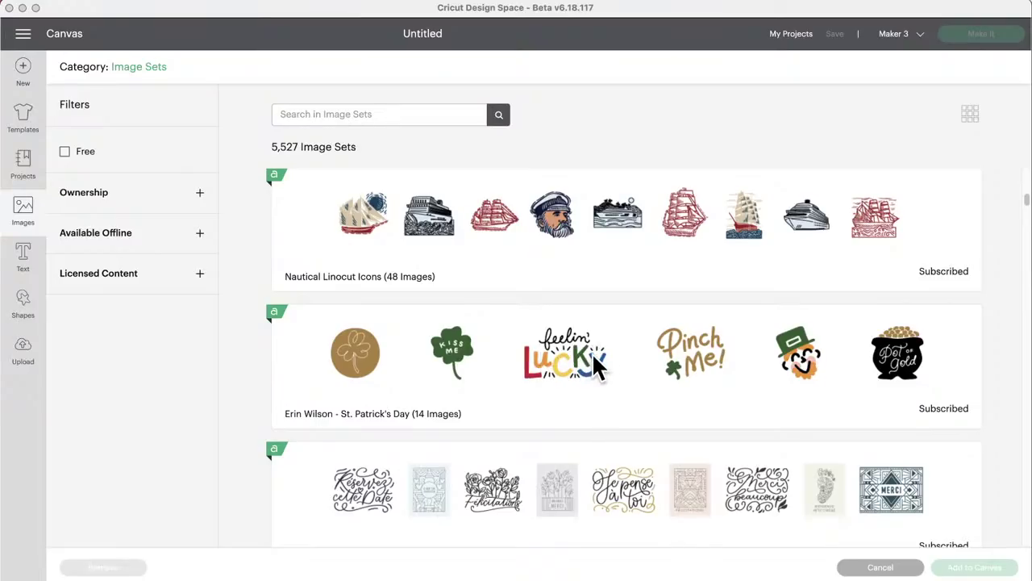
Review the image sets from French Sentiments Collection and New Year through Mighty Tigers and Happy Smiling Faces to Happy Unicorn
scroll(594, 359, down, 5)
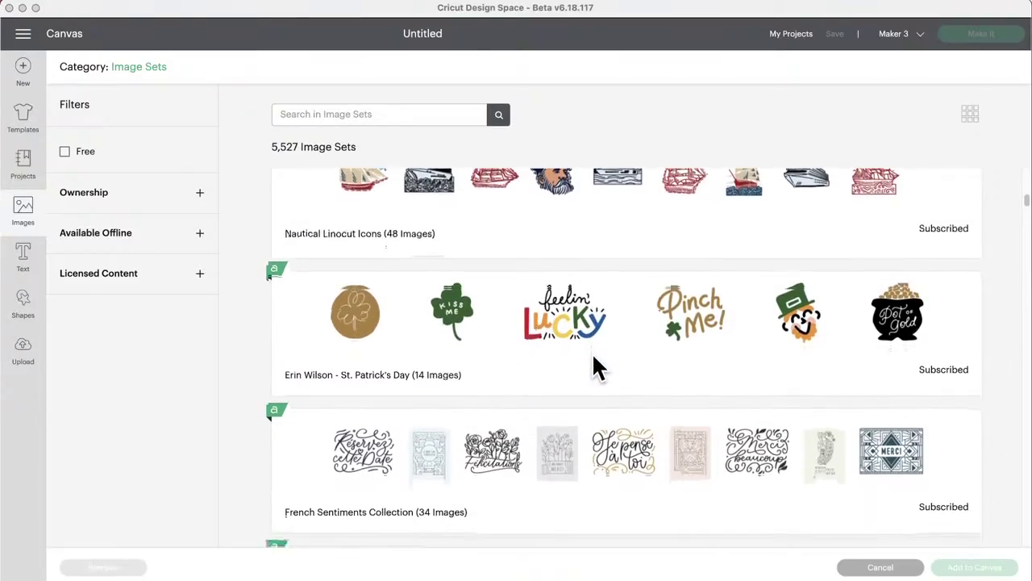
scroll(592, 352, down, 3)
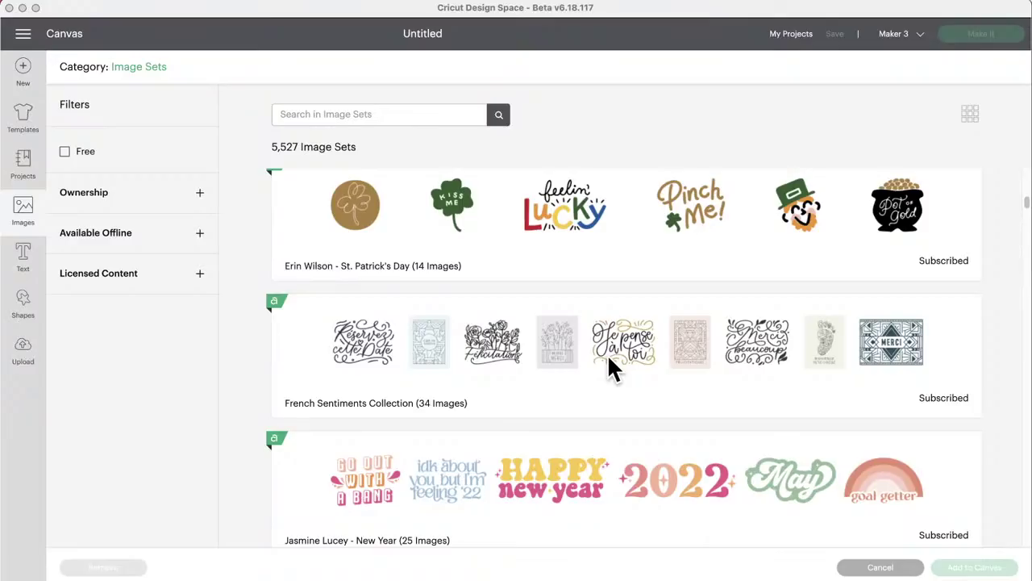
scroll(609, 359, down, 4)
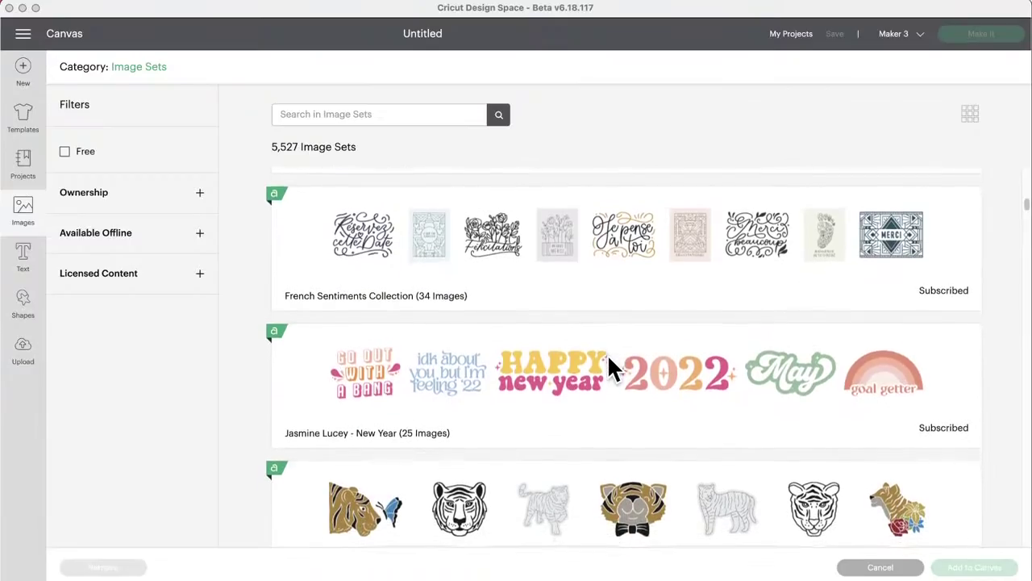
scroll(609, 359, down, 1)
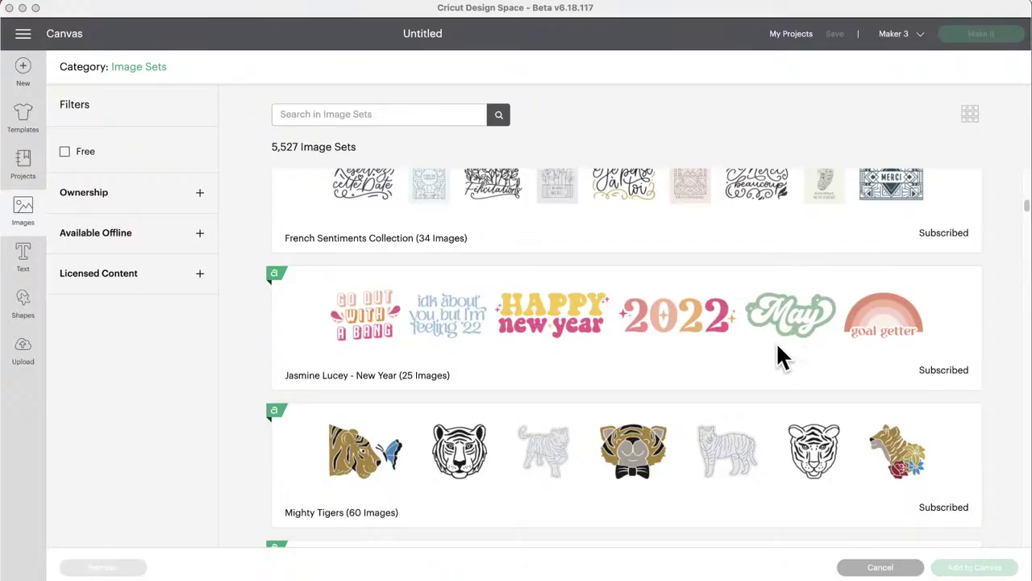
scroll(779, 348, down, 3)
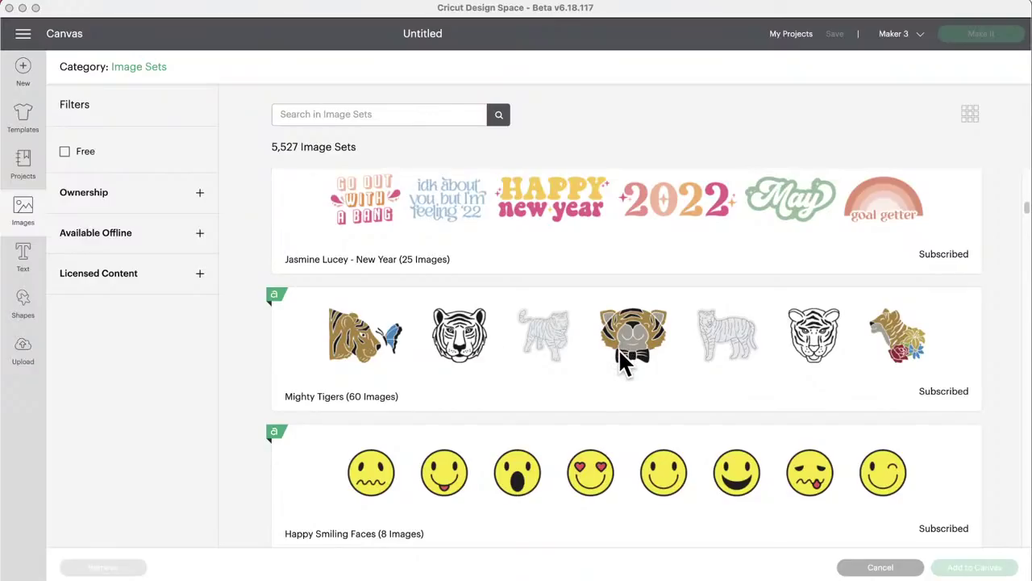
scroll(619, 351, down, 1)
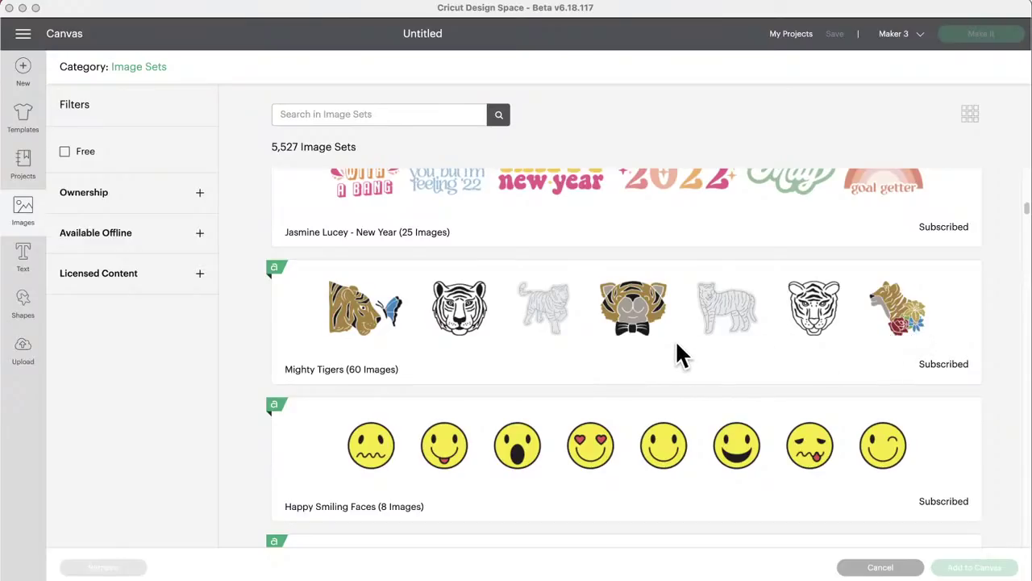
scroll(541, 358, down, 5)
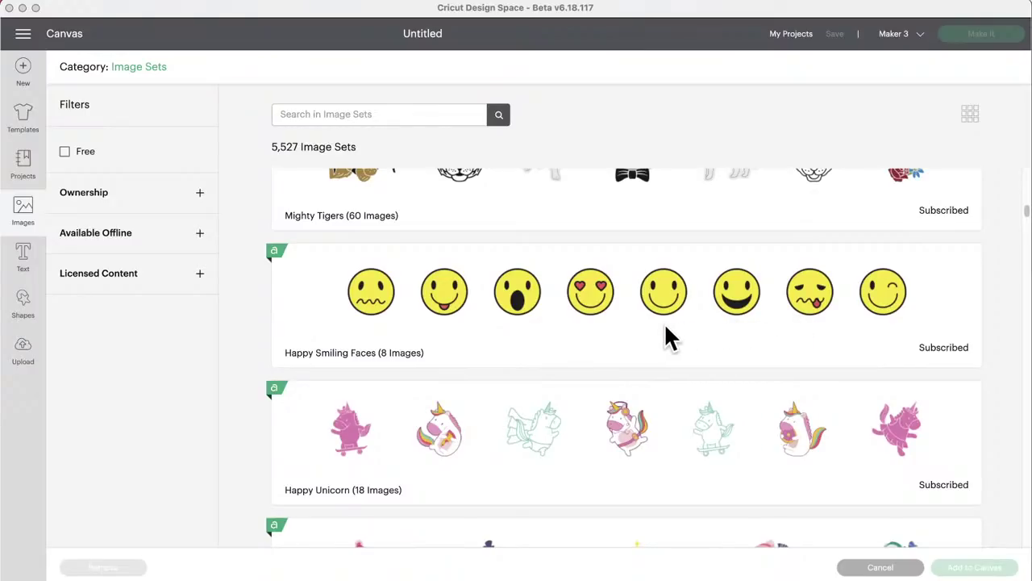
scroll(666, 327, down, 1)
scroll(666, 326, down, 2)
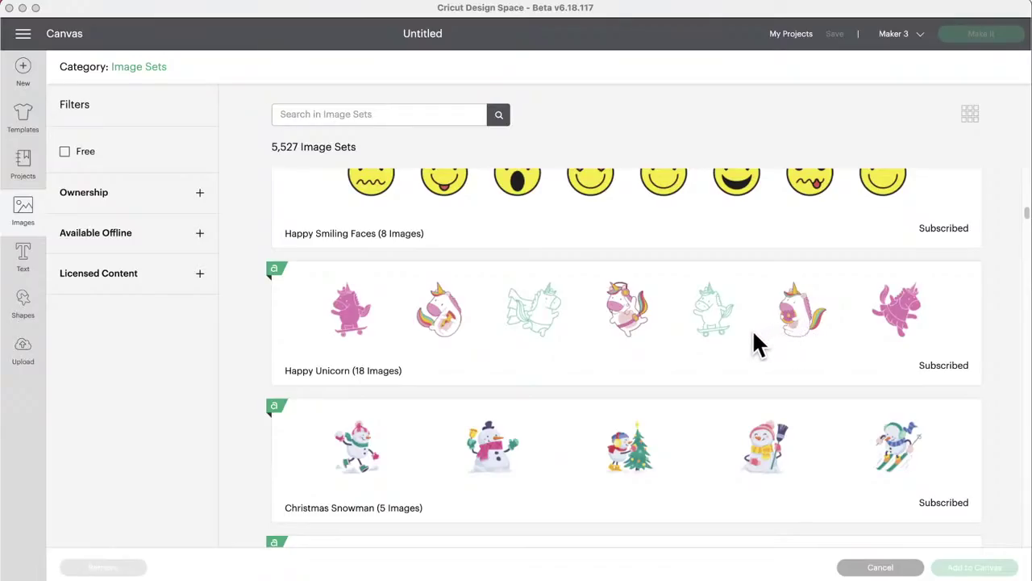
Examine the Christmas Snowman, Money Currency Graphic Icons 2, London Elements, Biblical Characters Cartoon Collection and Fanciful Circus image sets
scroll(540, 349, down, 3)
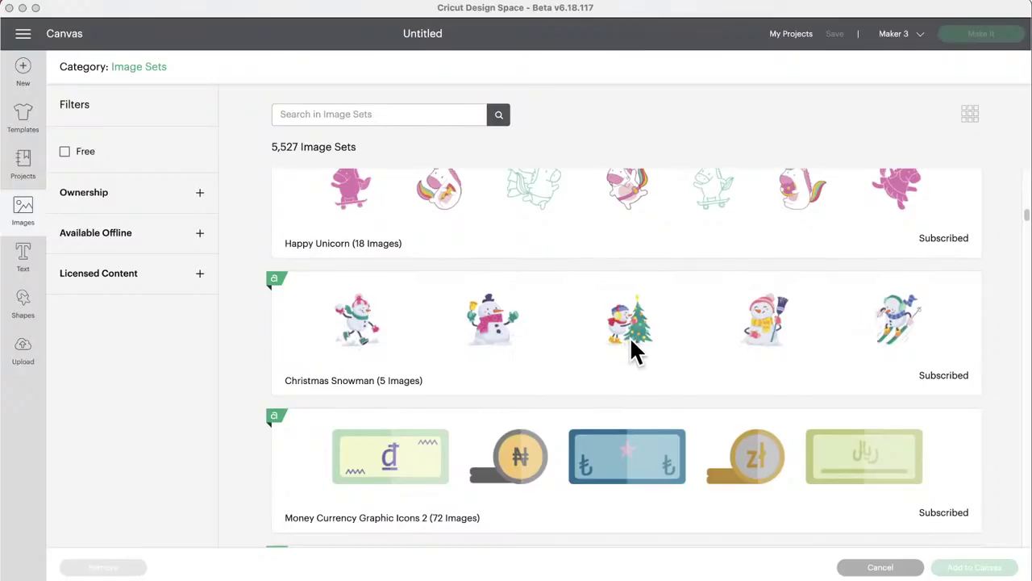
scroll(631, 341, down, 4)
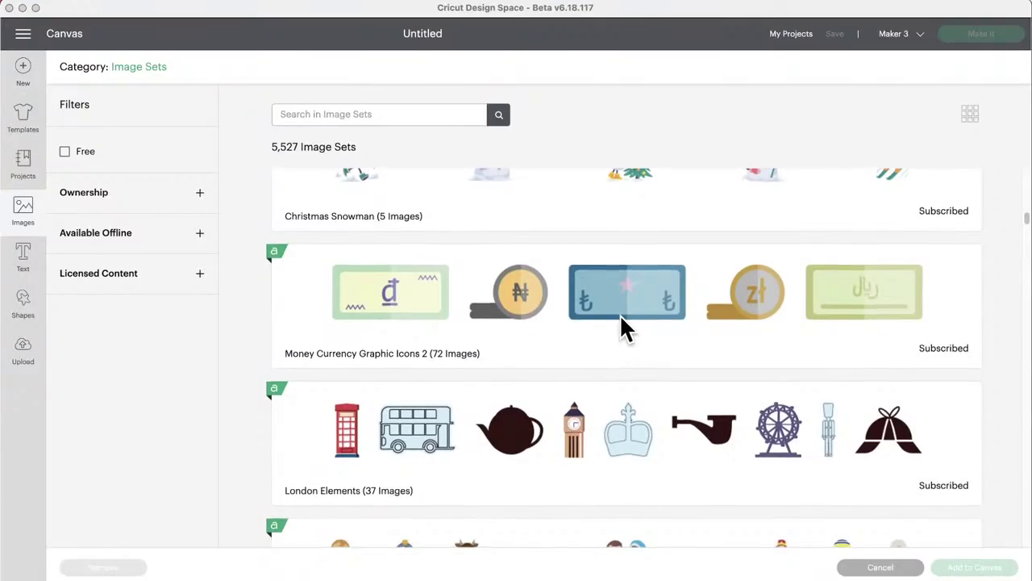
scroll(622, 317, down, 1)
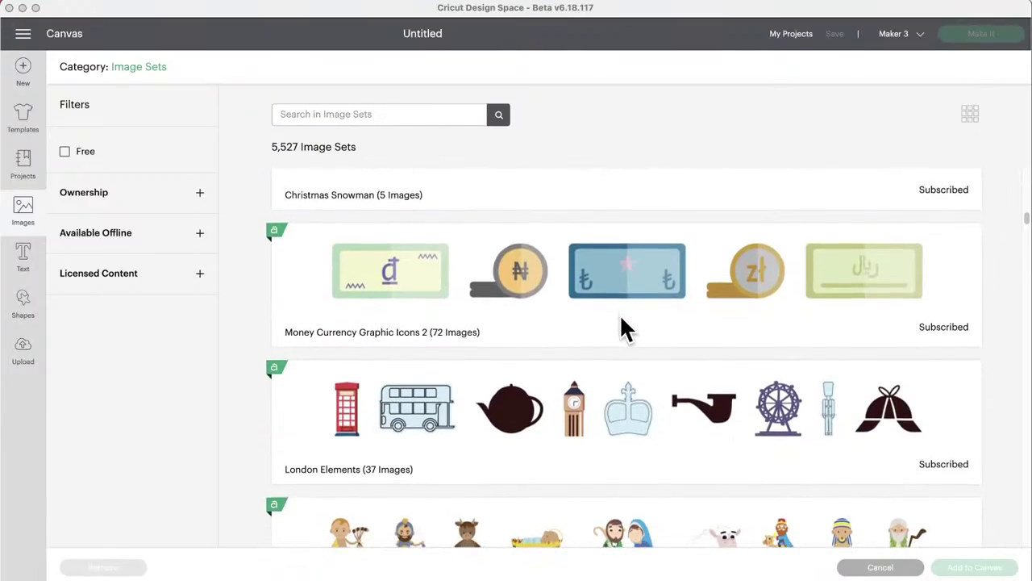
scroll(621, 318, down, 3)
scroll(621, 318, down, 1)
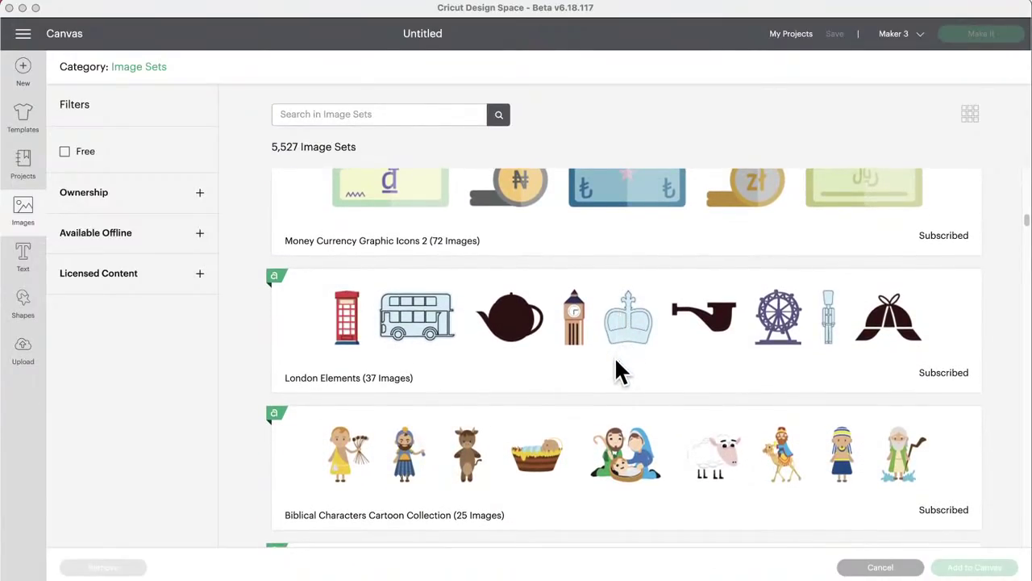
scroll(616, 361, down, 3)
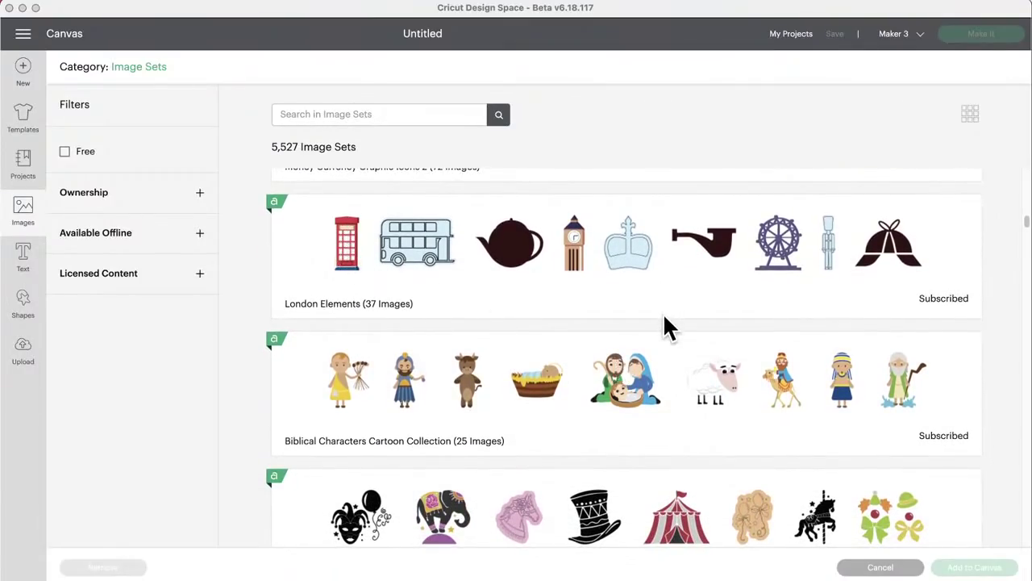
scroll(664, 316, down, 3)
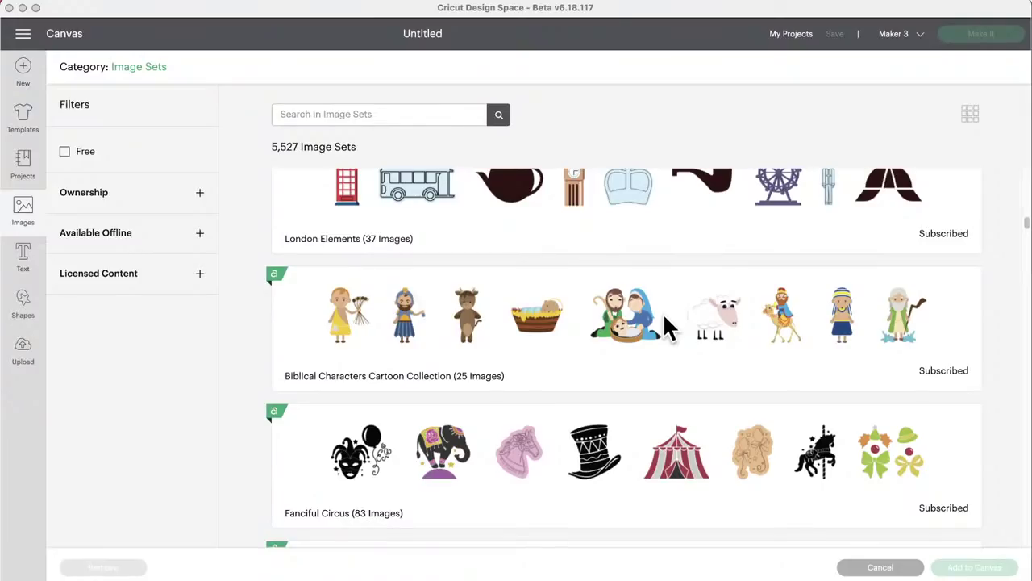
scroll(663, 313, down, 5)
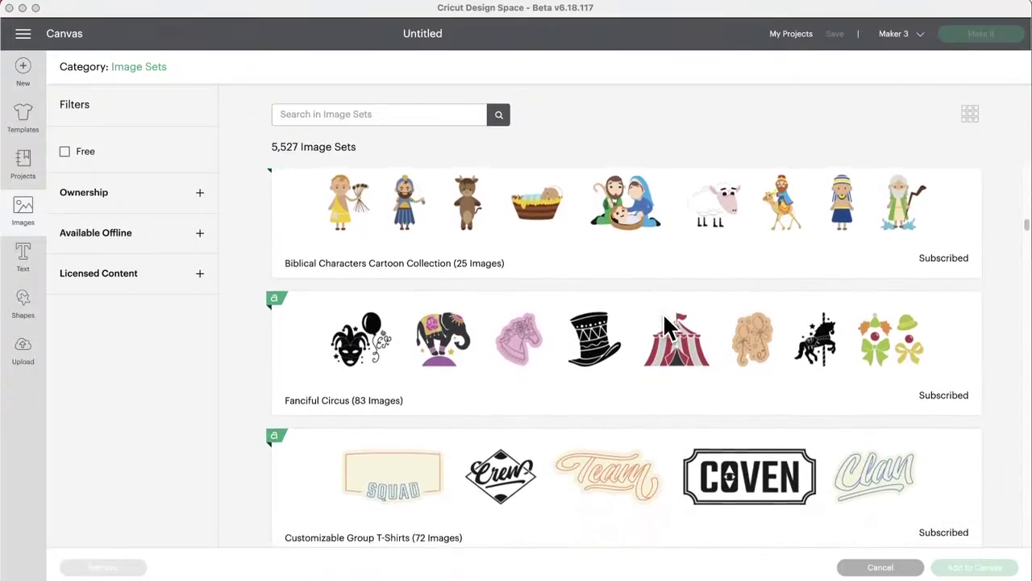
scroll(663, 313, down, 1)
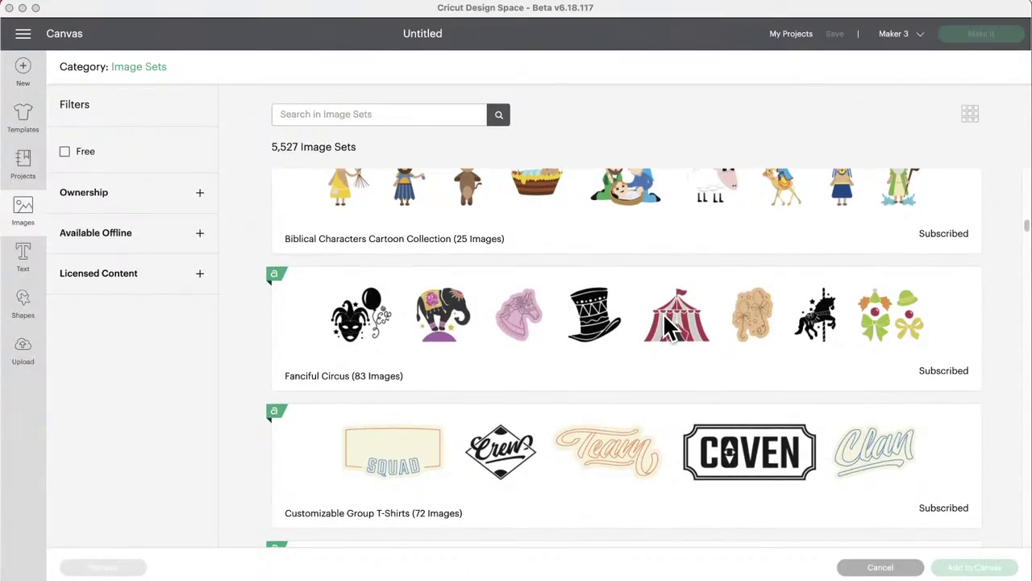
scroll(663, 313, down, 4)
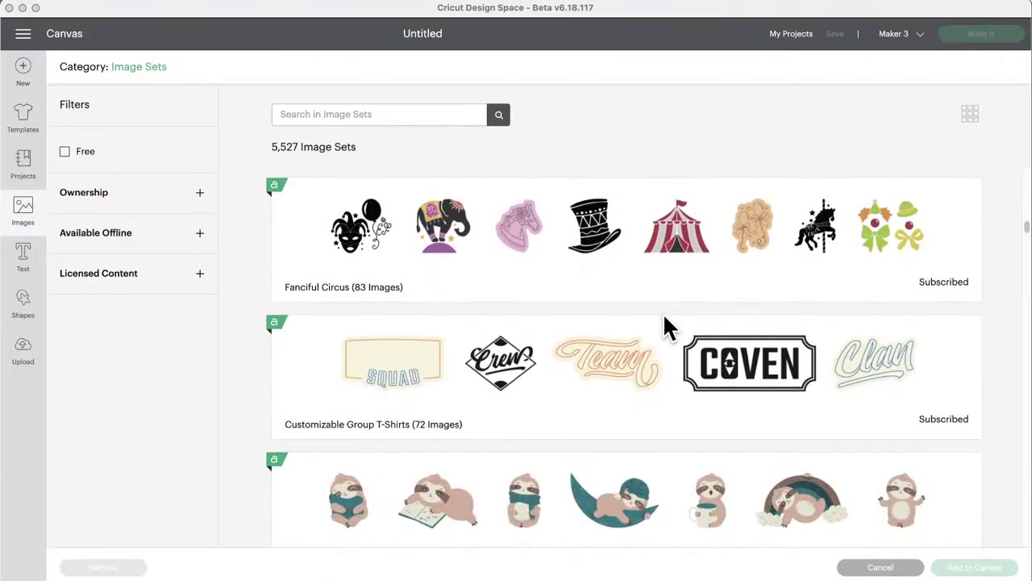
Review the image sets from Customizable Group T-Shirts and Cuddly Sloth through School Staff Drink Wrap Designs and Recumbent Bike Silhouettes to Charming Animals 2
scroll(663, 313, down, 2)
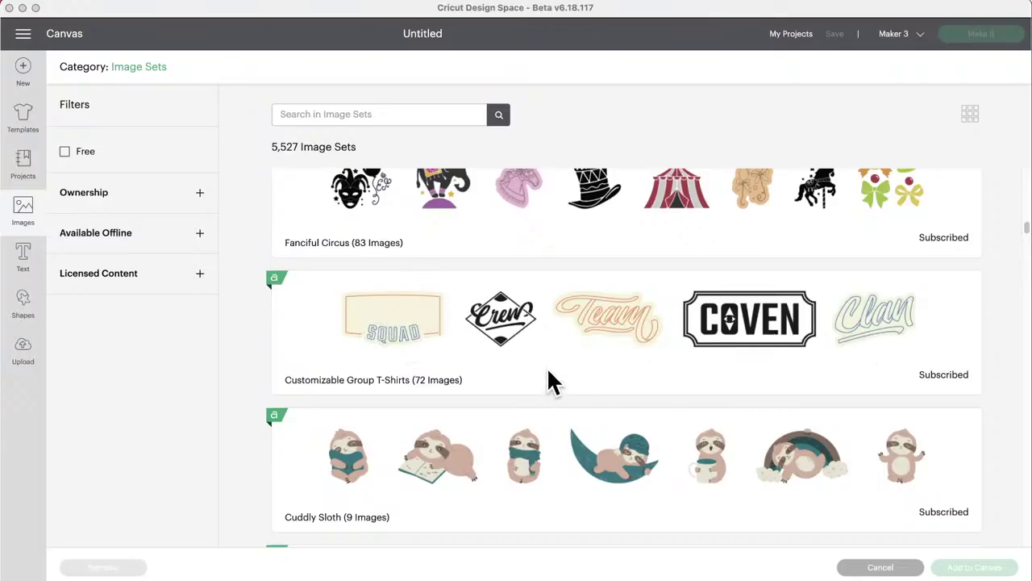
scroll(531, 363, down, 3)
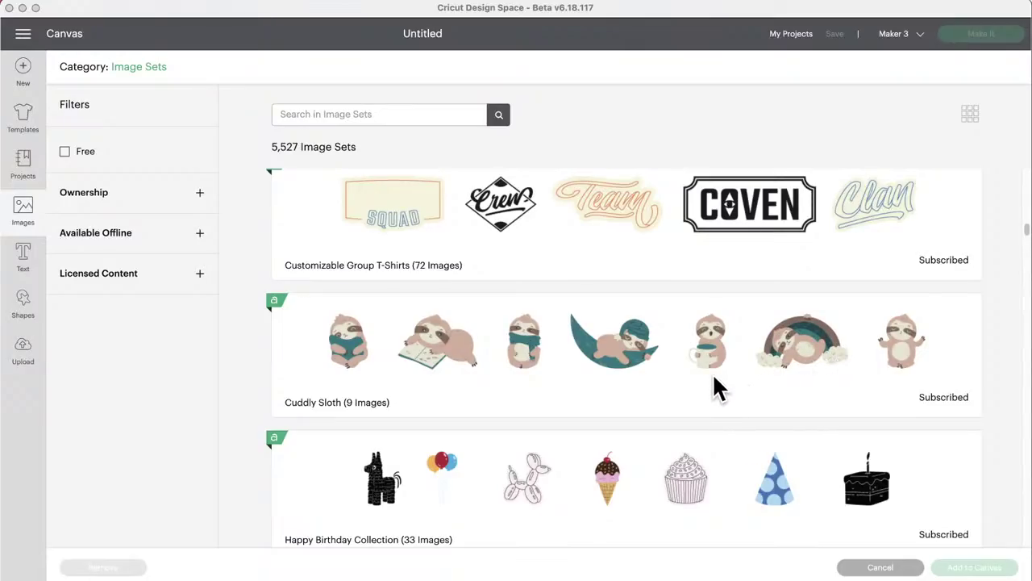
scroll(711, 379, down, 3)
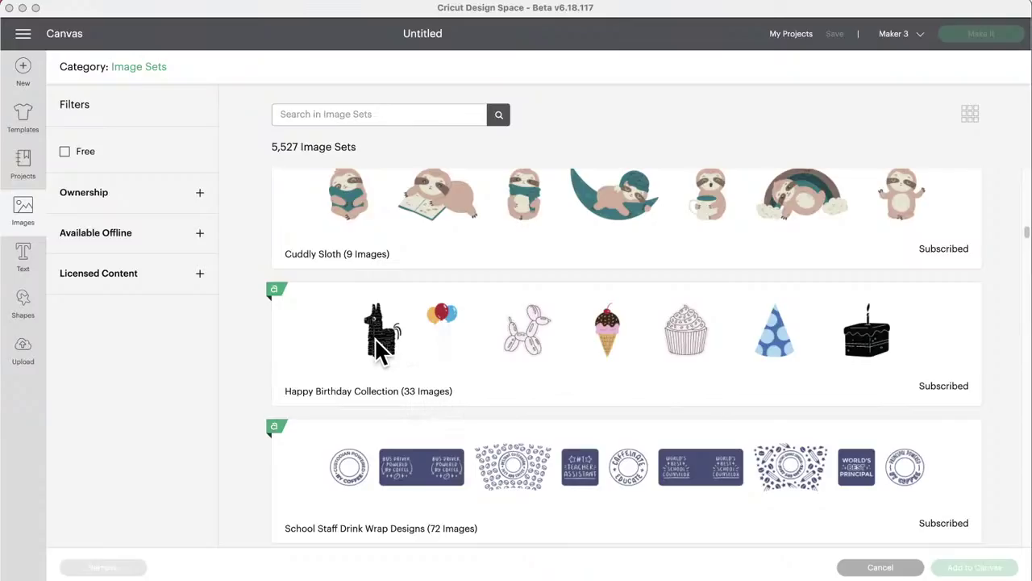
scroll(494, 363, down, 1)
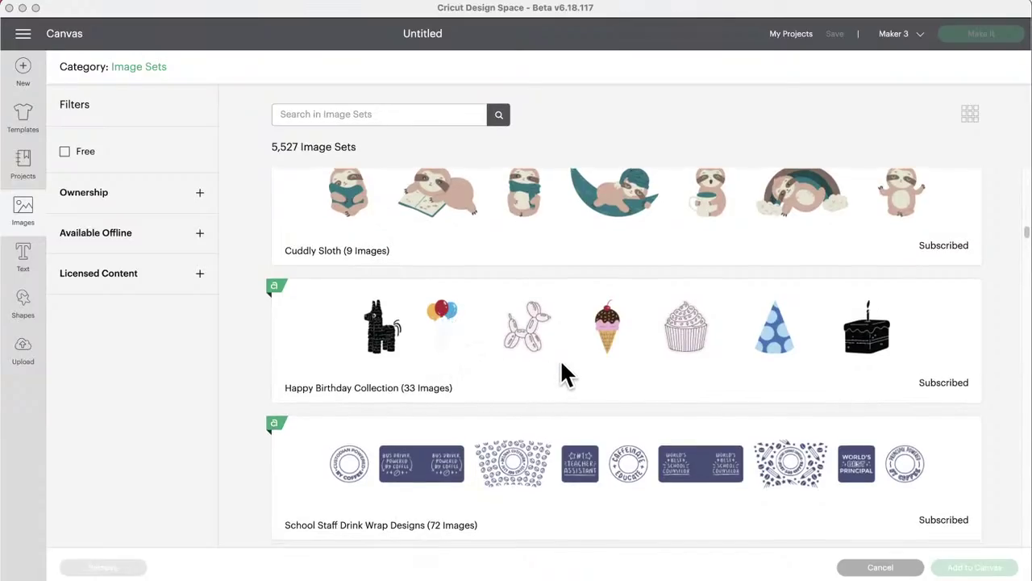
scroll(562, 360, down, 2)
scroll(563, 365, down, 3)
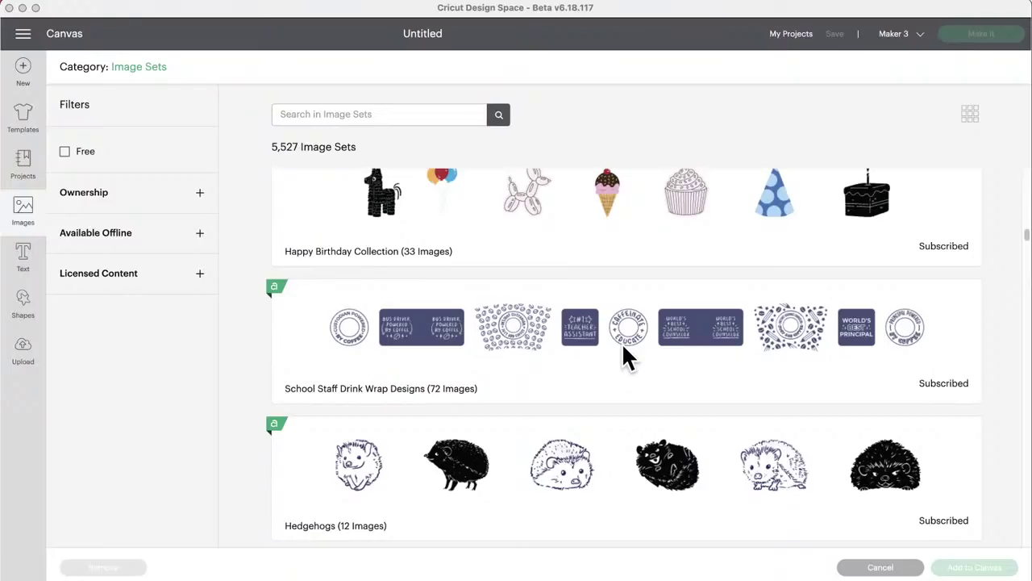
scroll(623, 347, down, 3)
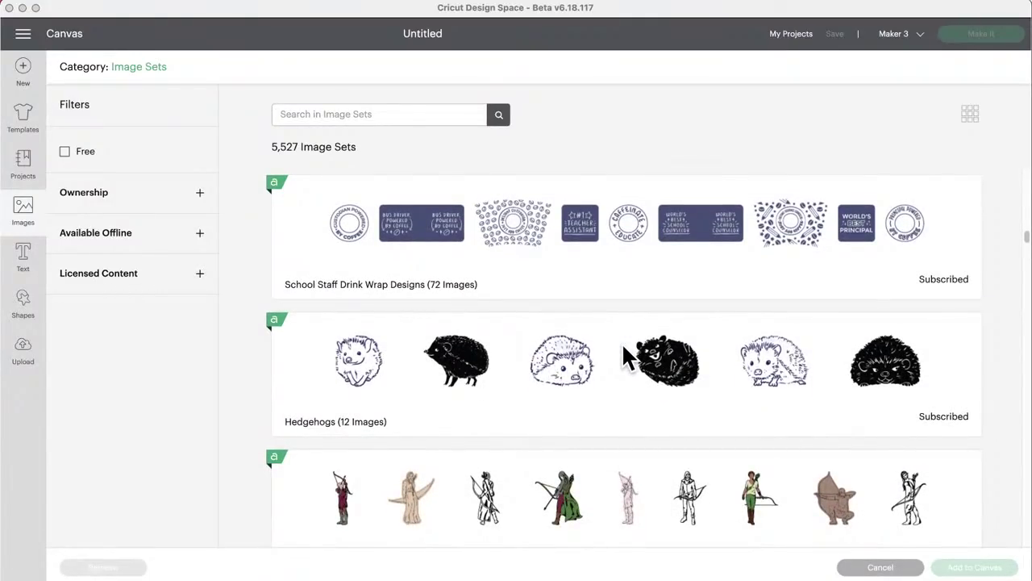
scroll(623, 348, down, 1)
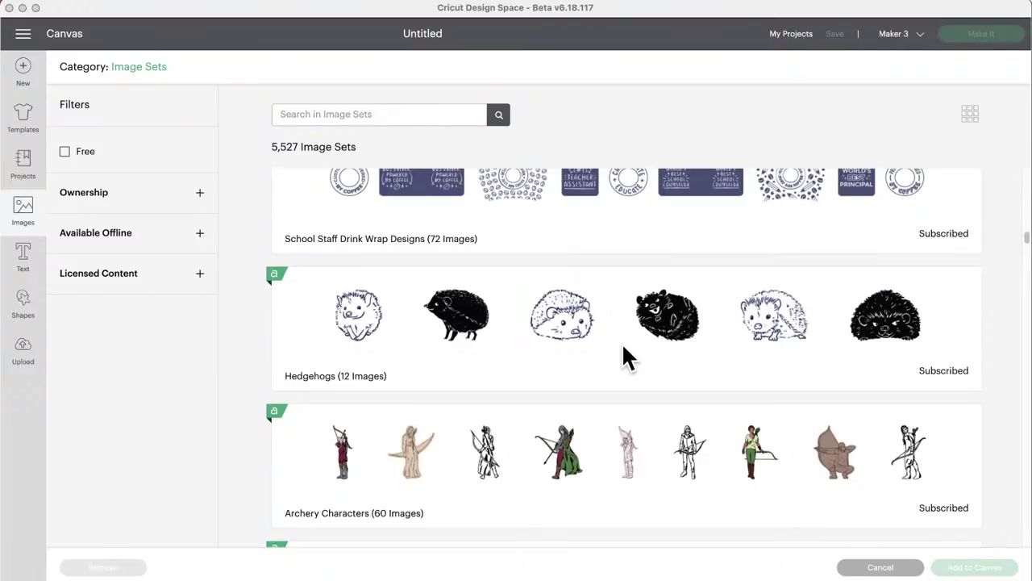
scroll(622, 354, down, 3)
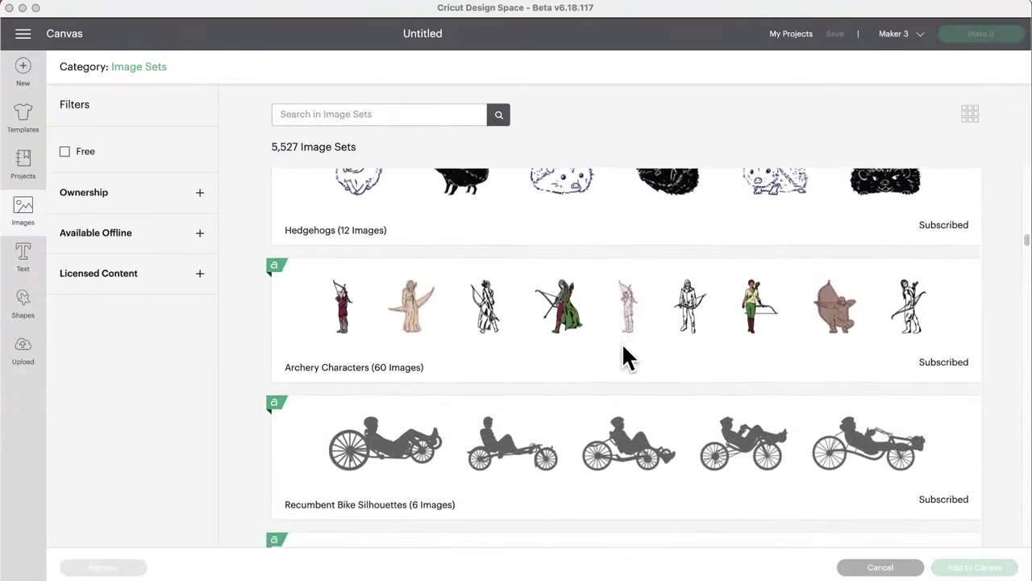
scroll(624, 355, down, 3)
scroll(624, 347, down, 10)
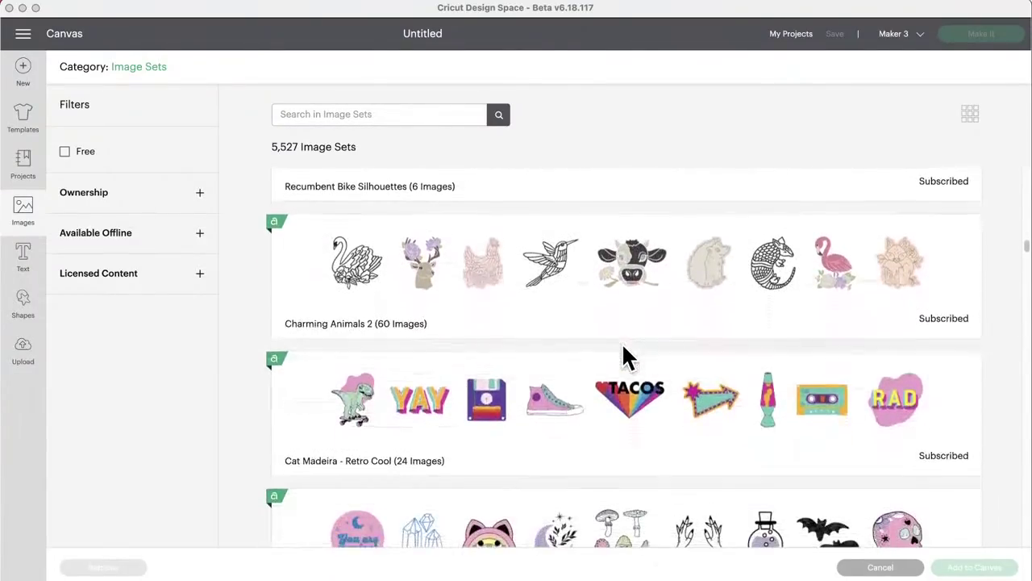
scroll(622, 342, up, 7)
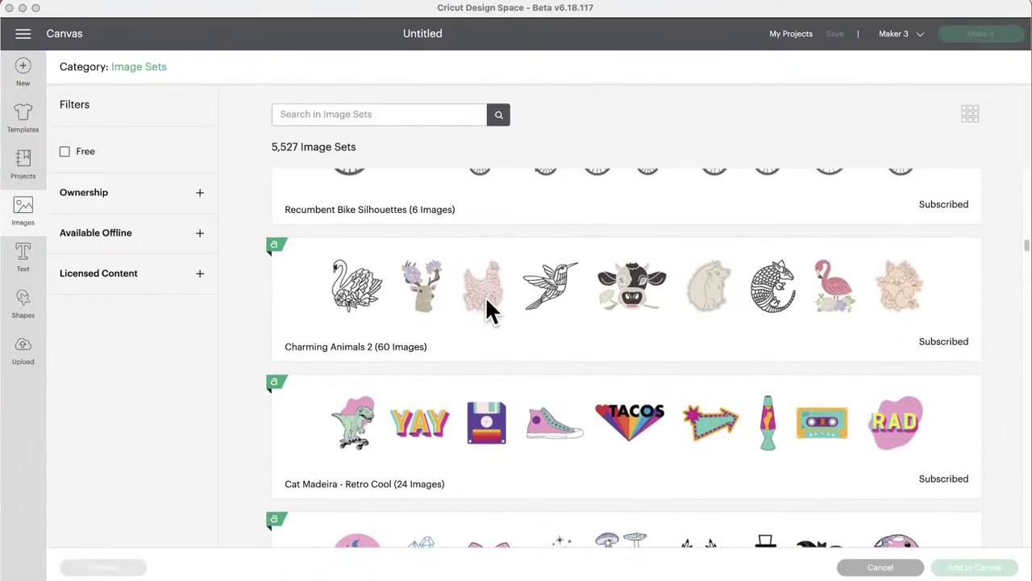
Open the Charming Animals 2 image set and examine its images from the meerkat, swan and shrew to the woodpecker, duck and kangaroo
click(487, 301)
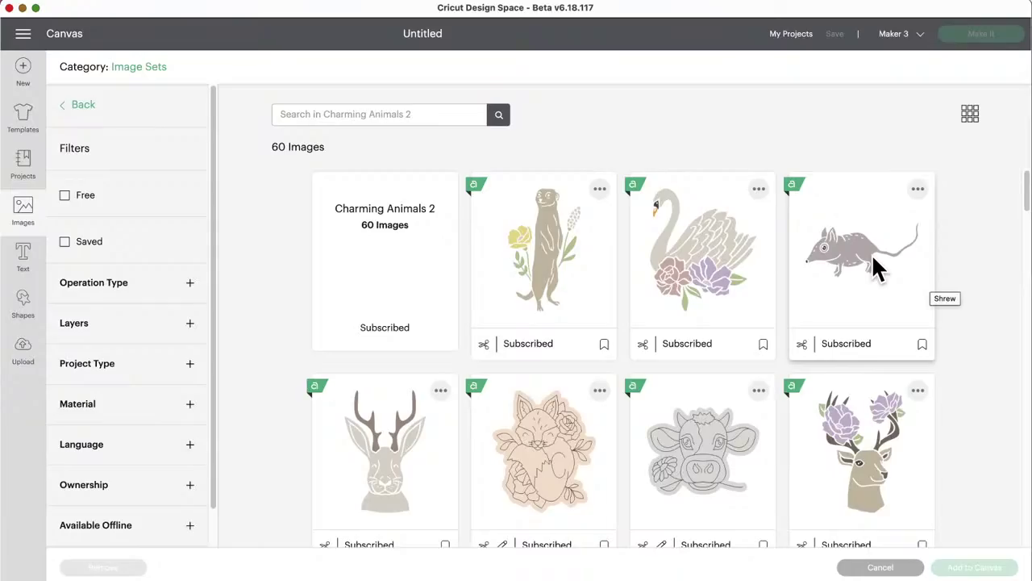
scroll(743, 308, down, 3)
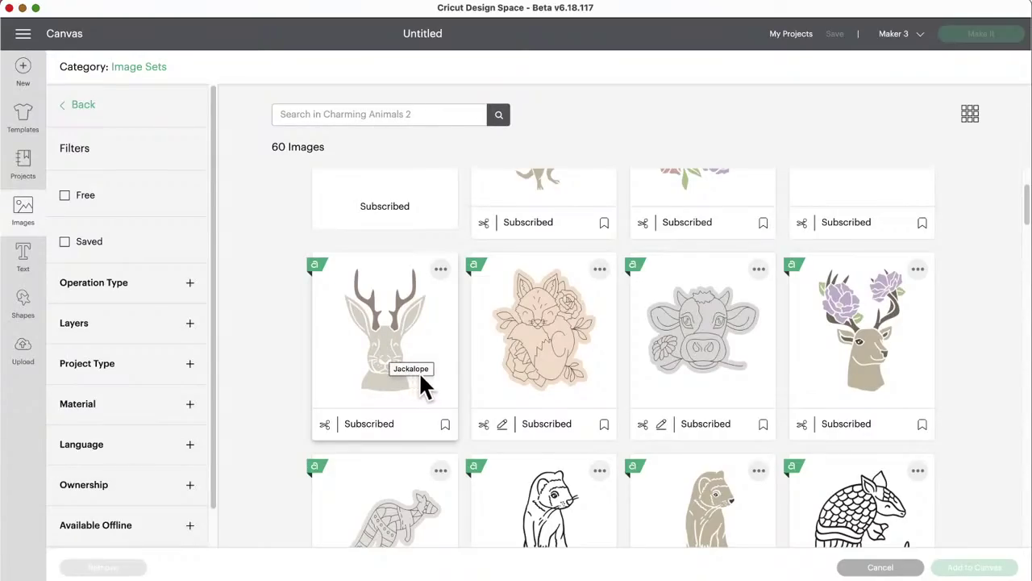
scroll(486, 372, down, 1)
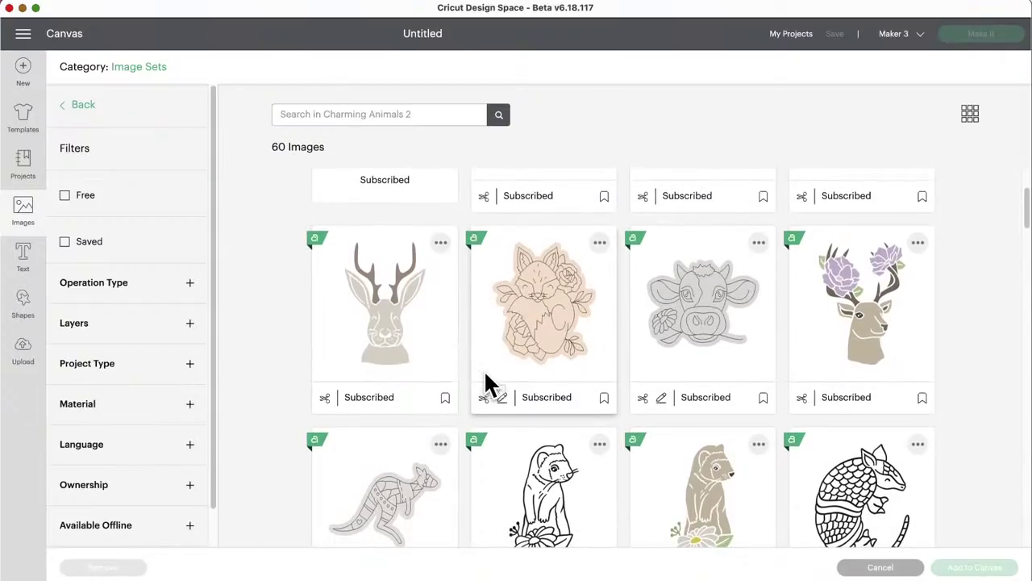
scroll(485, 375, down, 7)
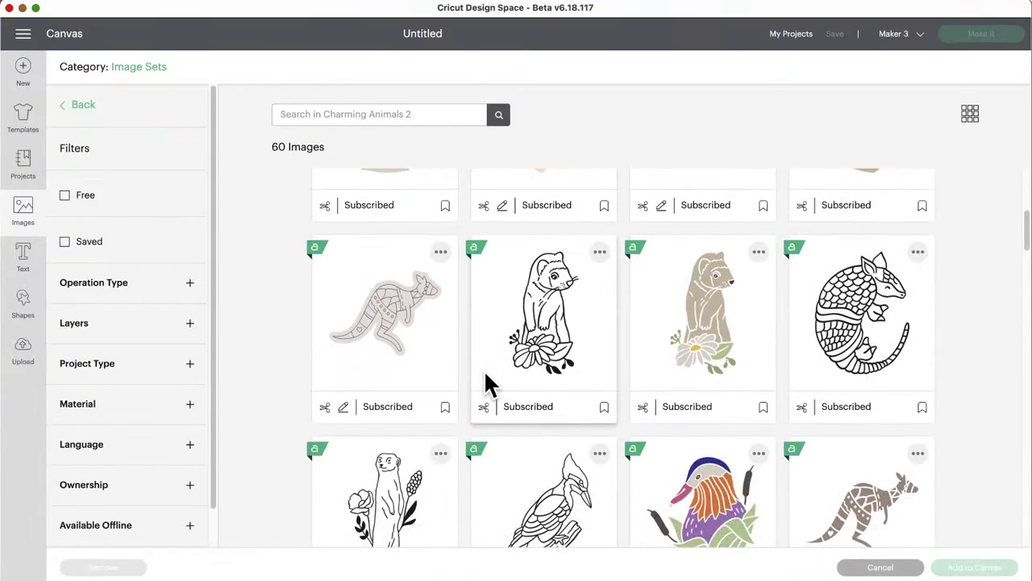
scroll(484, 370, down, 4)
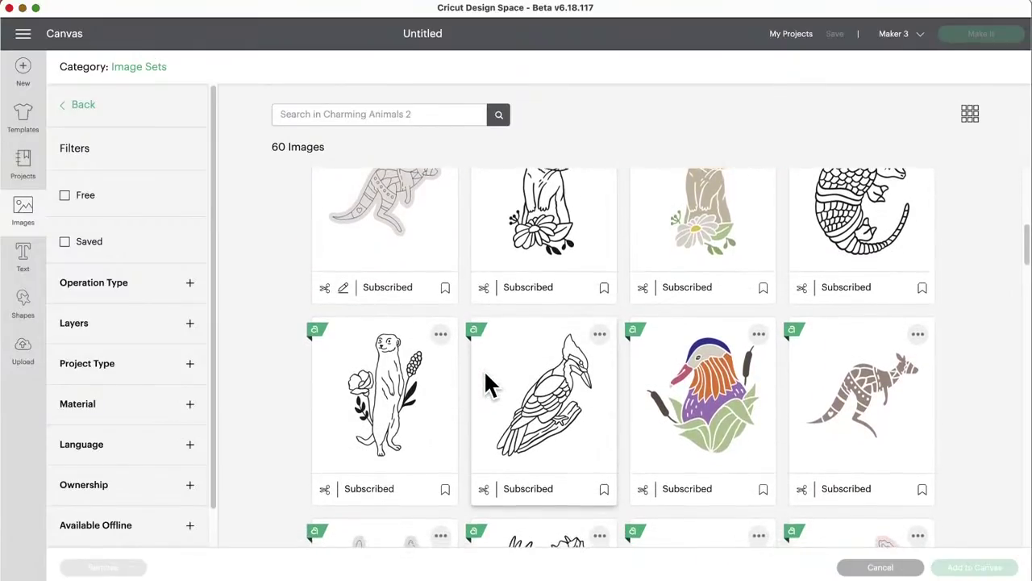
scroll(484, 370, down, 2)
scroll(484, 370, down, 2)
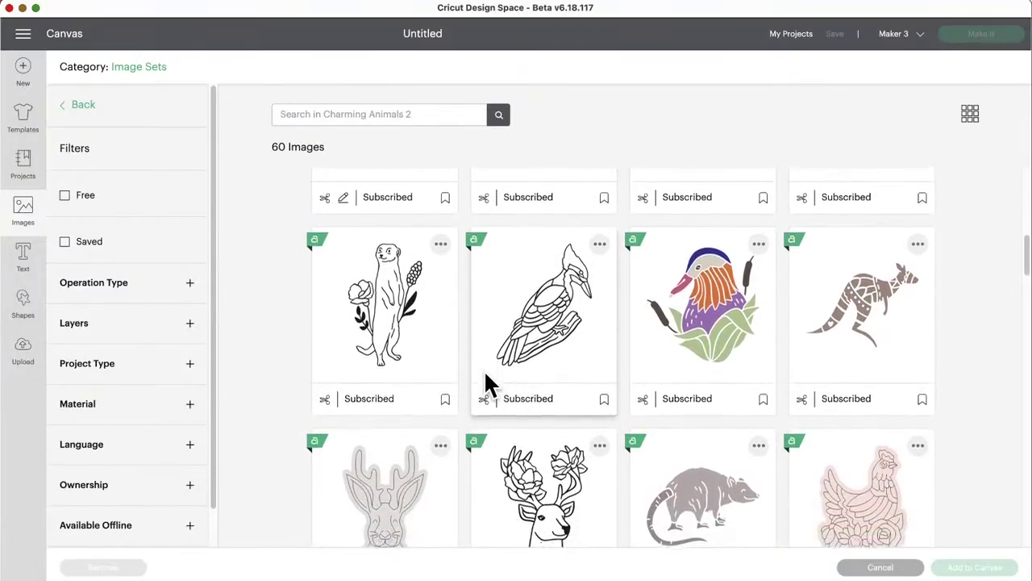
scroll(484, 379, up, 3)
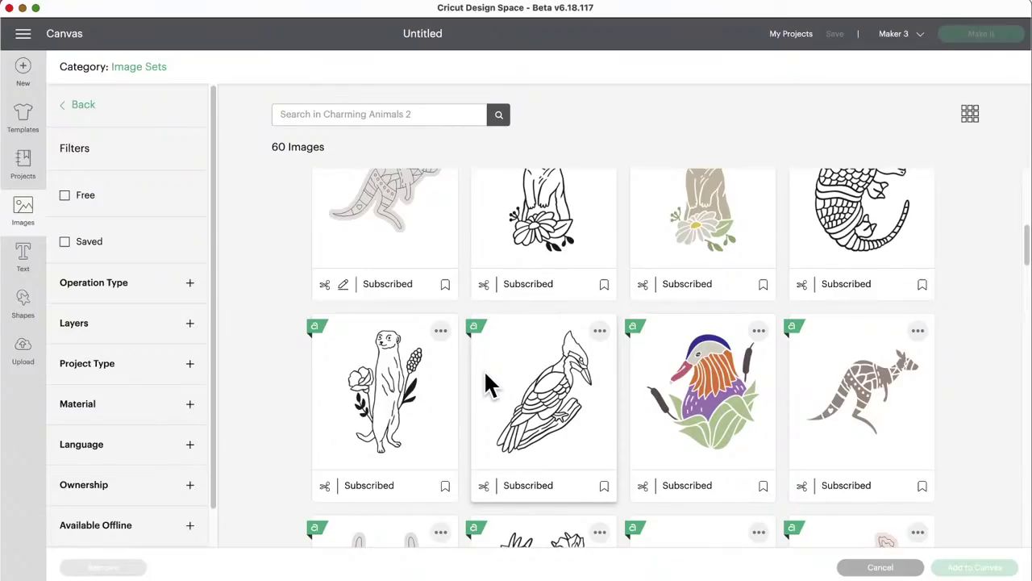
scroll(484, 369, up, 1)
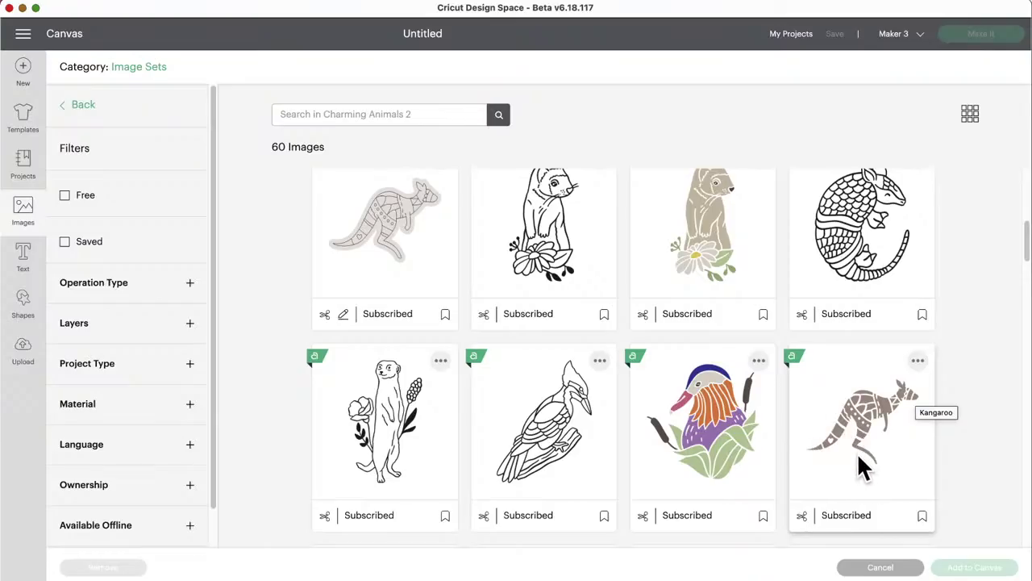
Examine the Charming Animals 2 images from the opossum, hen and cow through the hedgehog and flamingo to the zebra and antelope
scroll(858, 459, down, 3)
scroll(859, 458, down, 3)
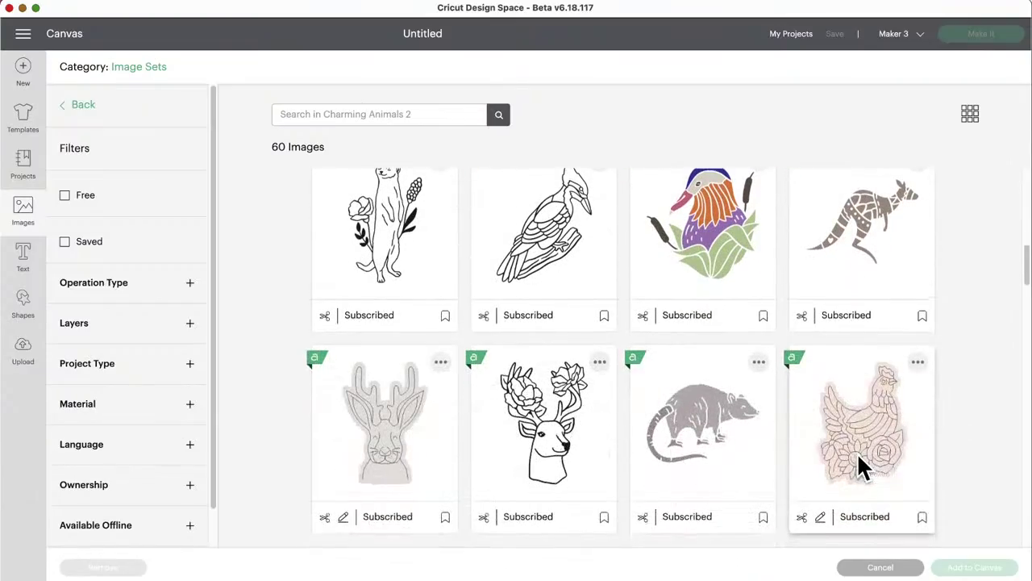
scroll(858, 458, down, 2)
scroll(858, 458, down, 4)
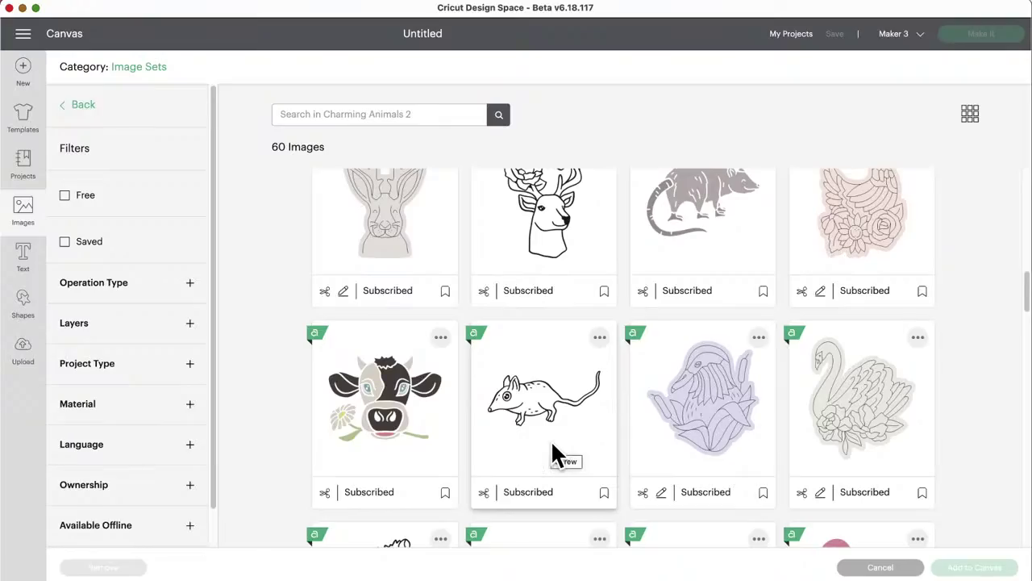
scroll(552, 445, down, 3)
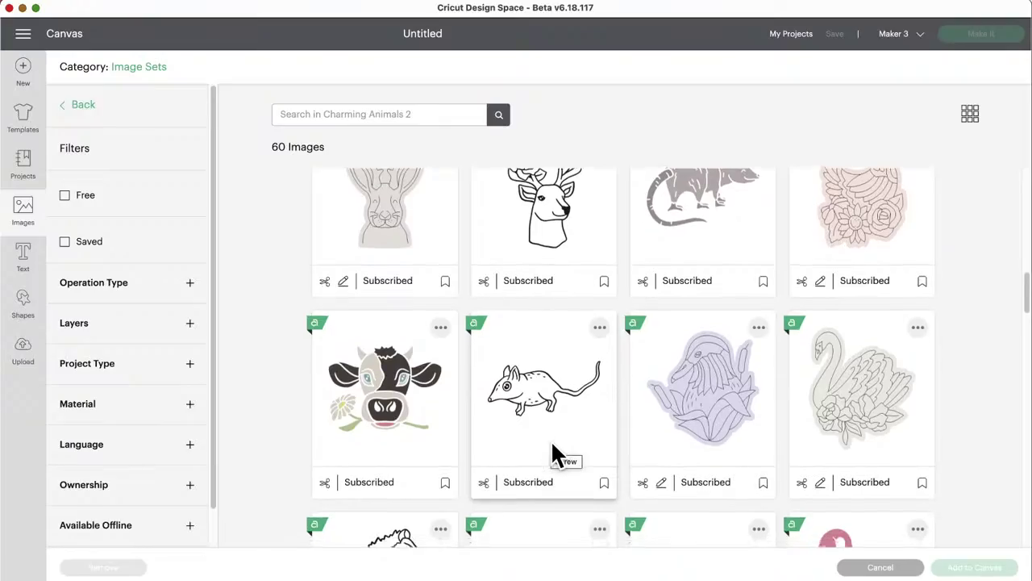
scroll(552, 446, down, 5)
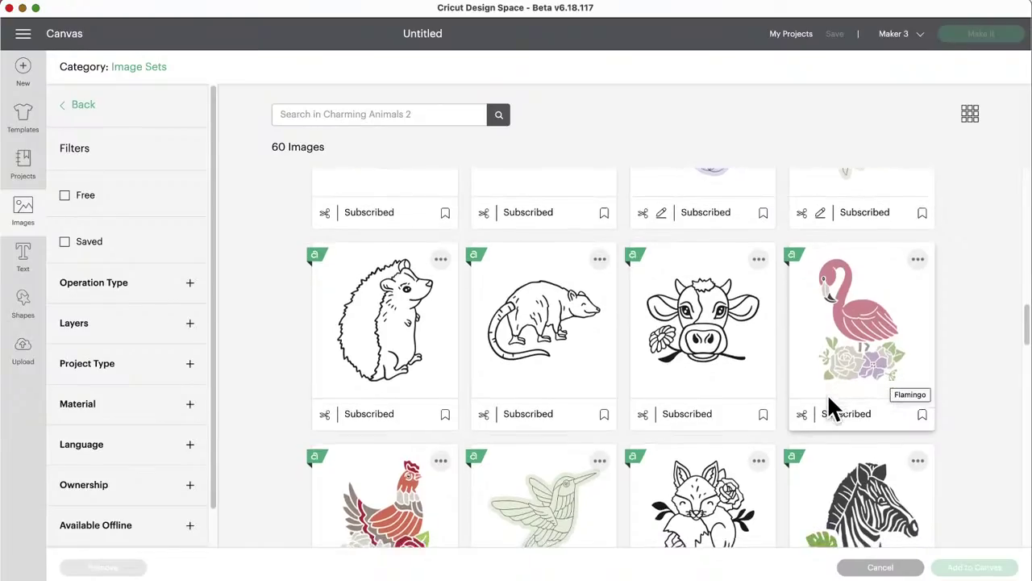
scroll(827, 393, down, 5)
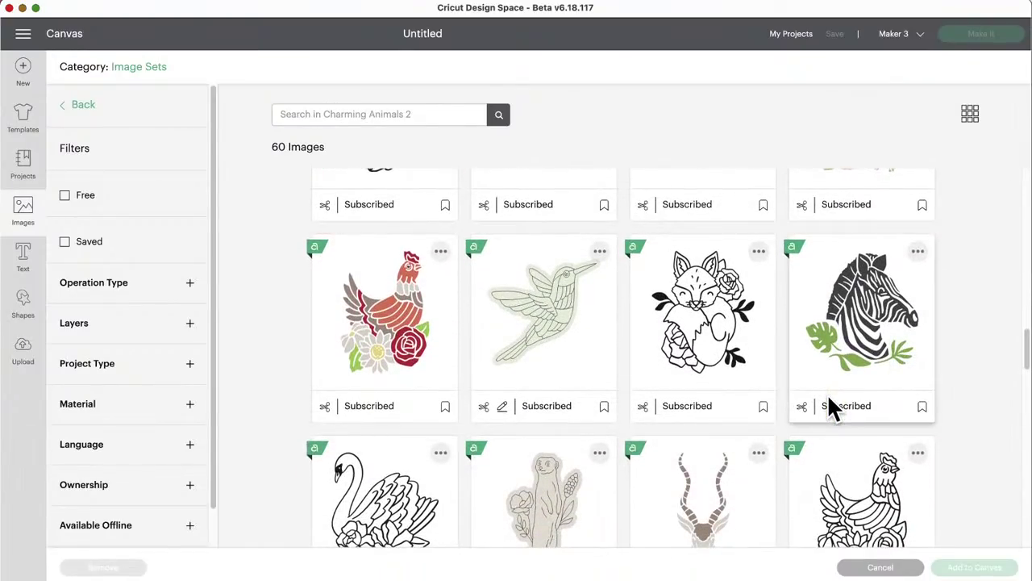
scroll(828, 397, down, 1)
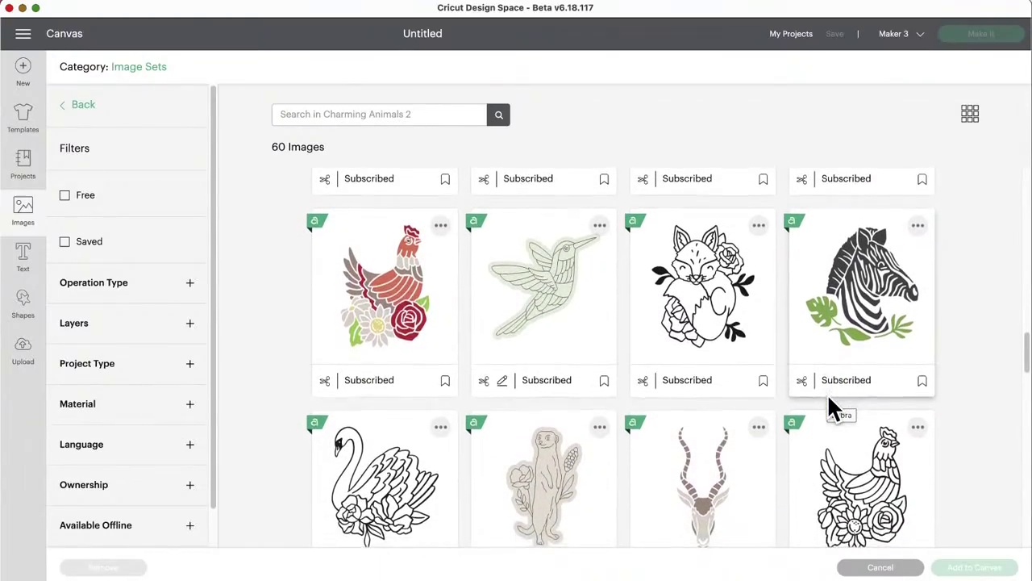
scroll(861, 295, down, 5)
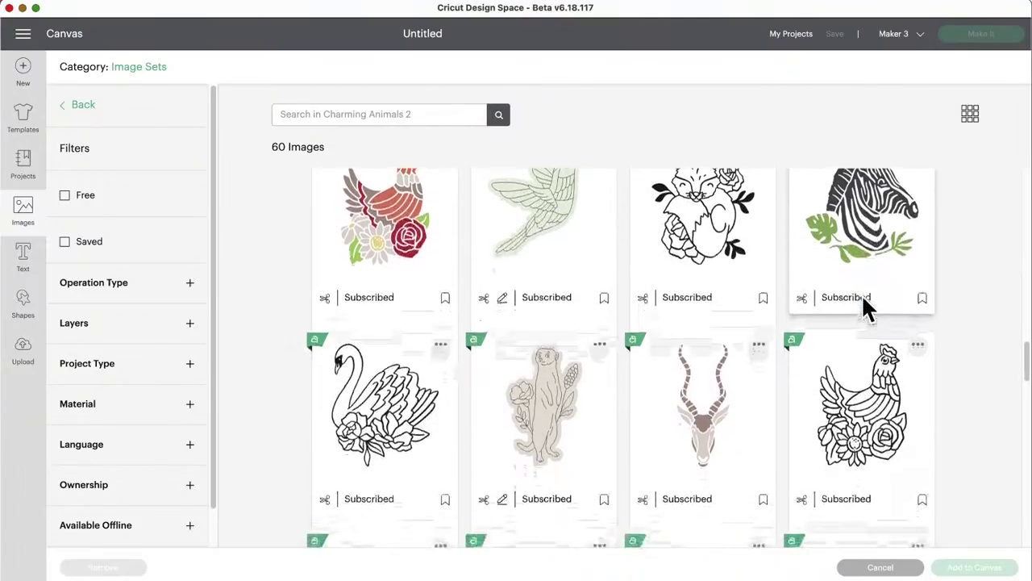
Review the remaining Charming Animals 2 images, from the outlined flamingo and red panda through the hummingbird and jackalope to the final hedgehog
scroll(861, 294, down, 5)
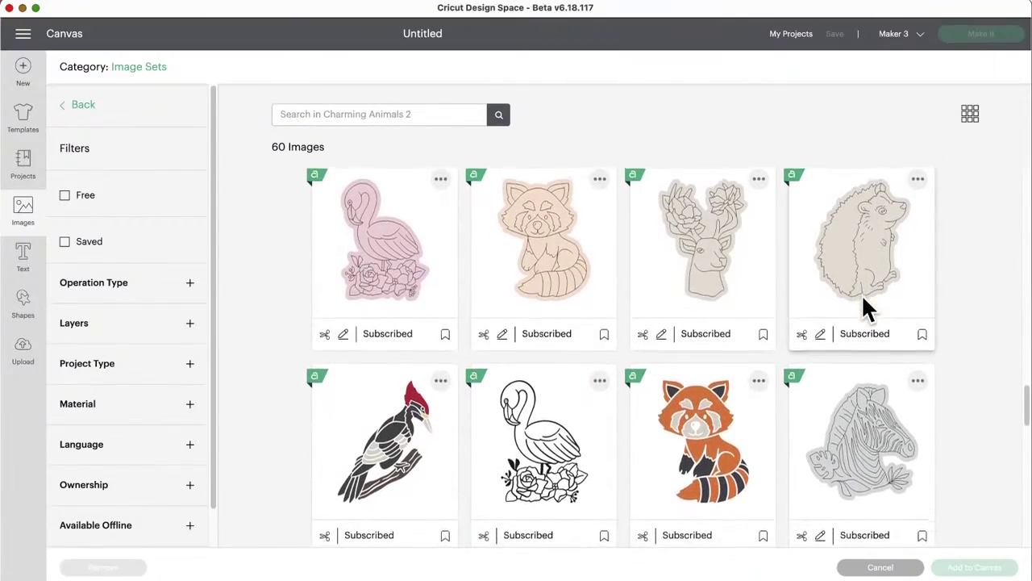
scroll(864, 309, down, 2)
scroll(863, 300, down, 4)
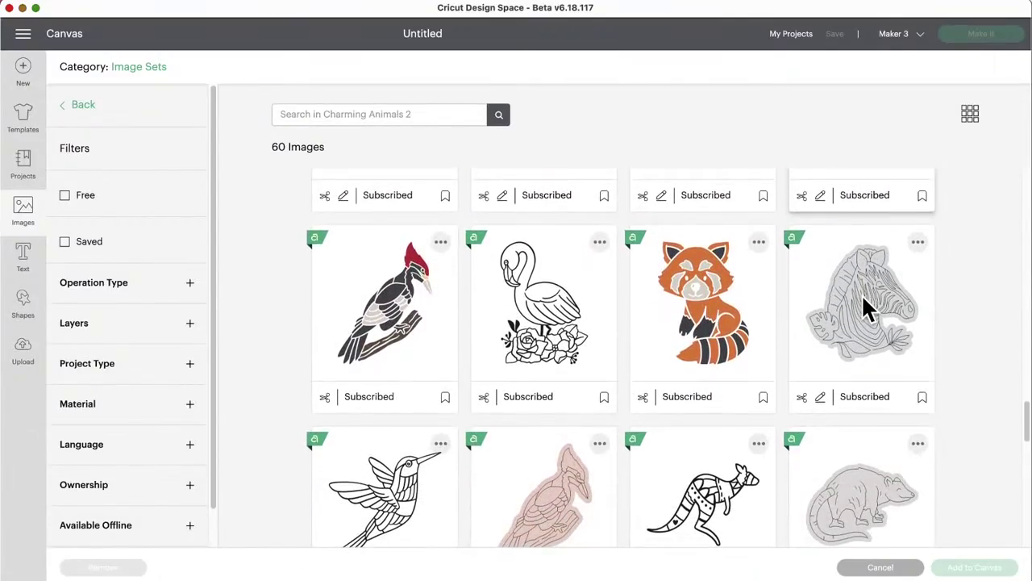
scroll(863, 300, down, 3)
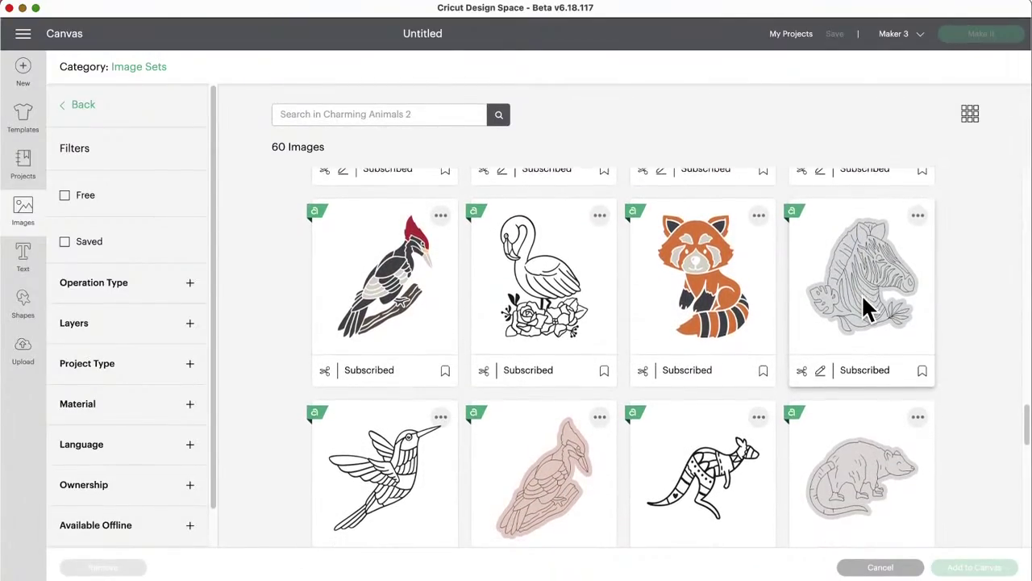
scroll(865, 308, down, 2)
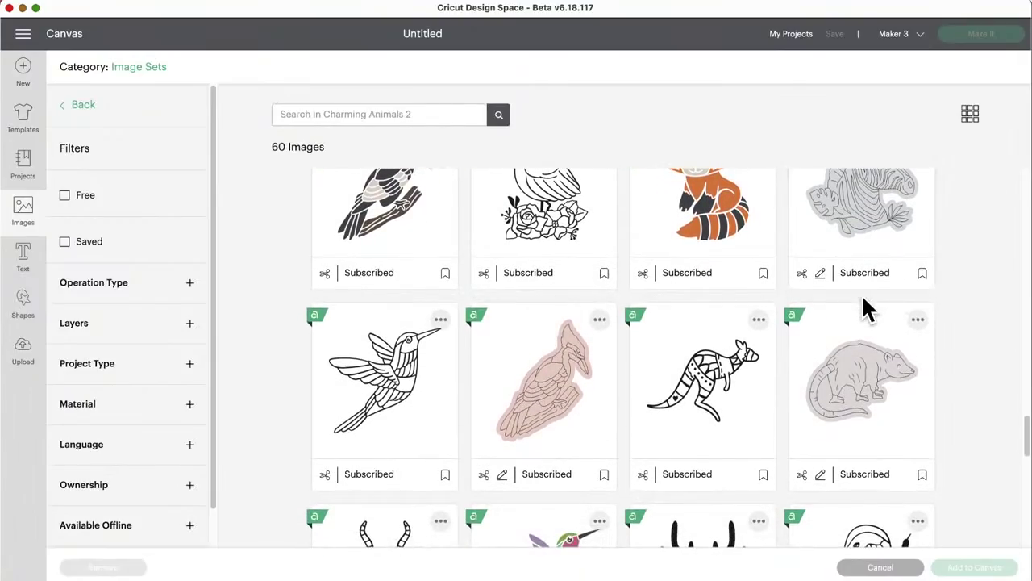
scroll(863, 300, down, 6)
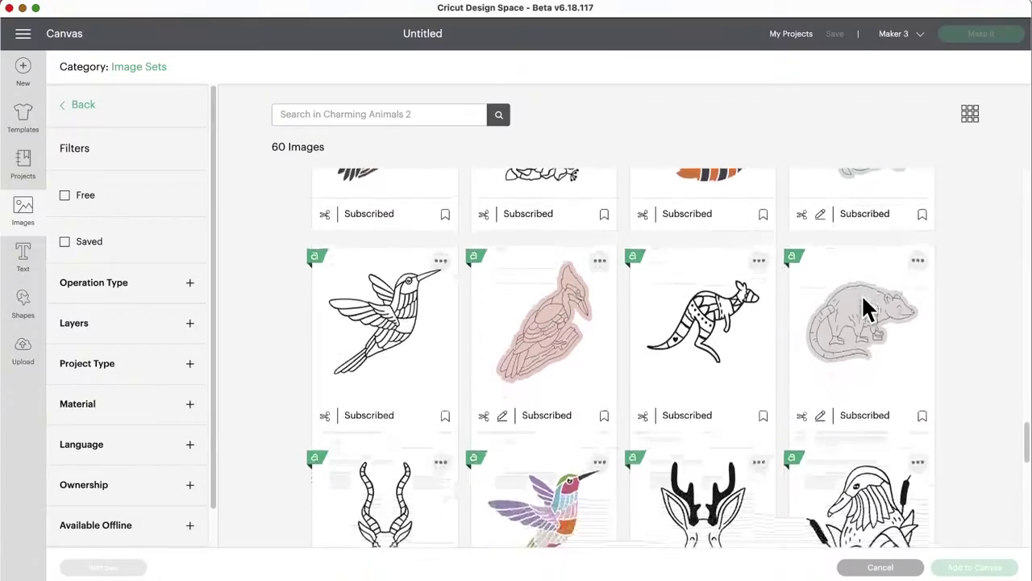
scroll(863, 298, down, 2)
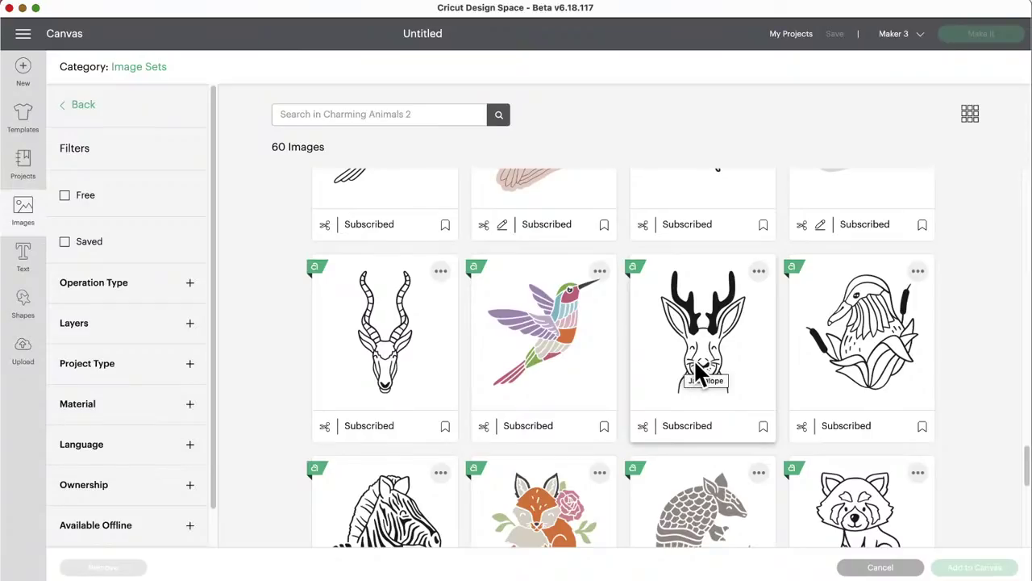
scroll(737, 372, down, 5)
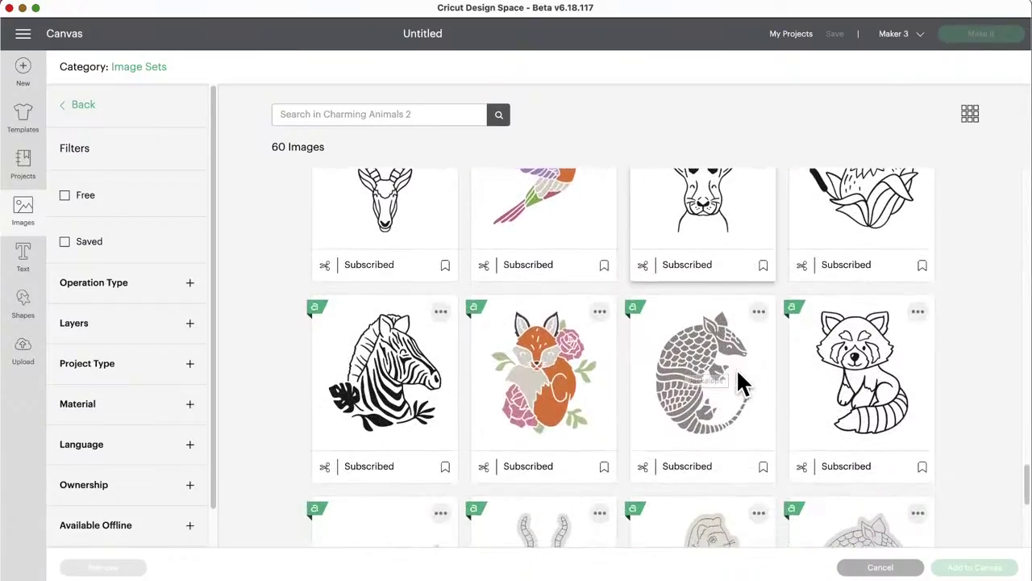
scroll(737, 373, down, 5)
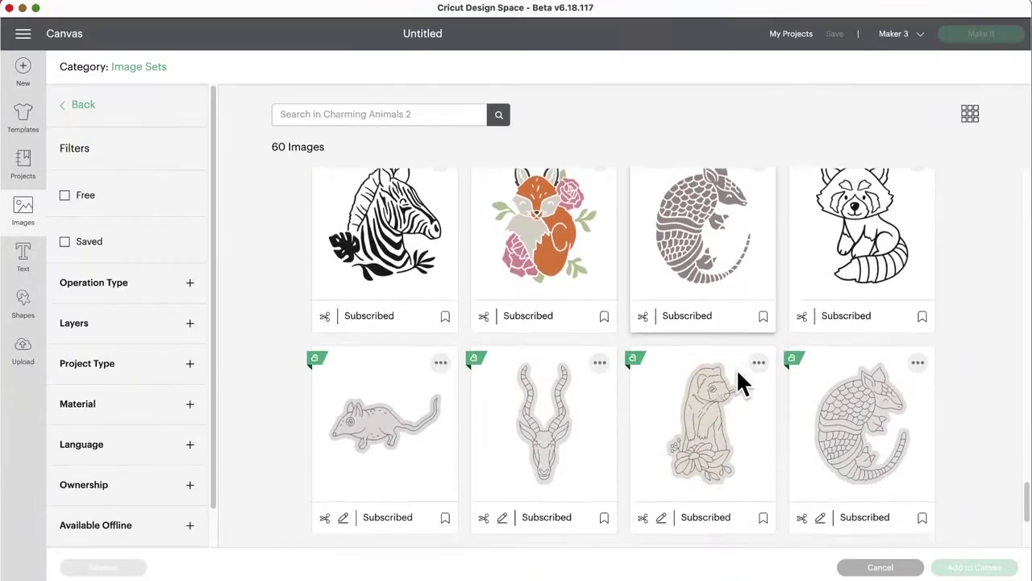
scroll(738, 372, down, 3)
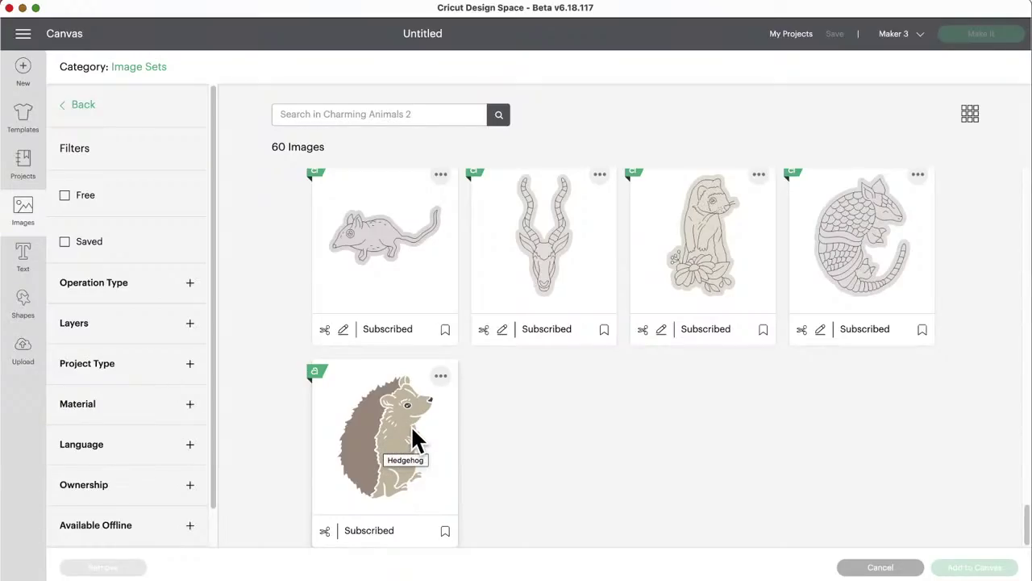
Recheck the Charming Animals 2 images back to the flamingo and zebra, and return to the Image Sets list
scroll(412, 433, up, 14)
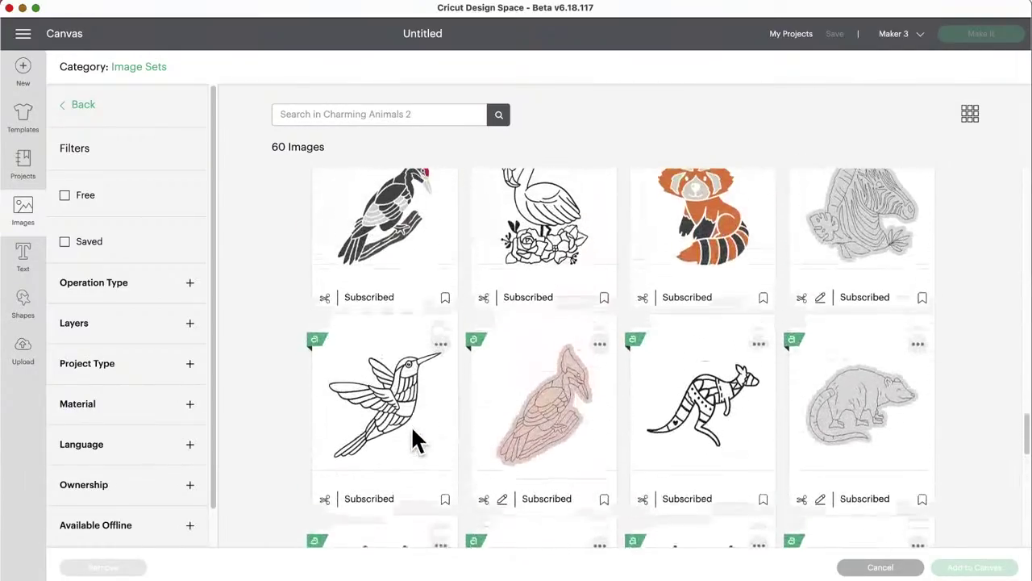
scroll(412, 433, down, 10)
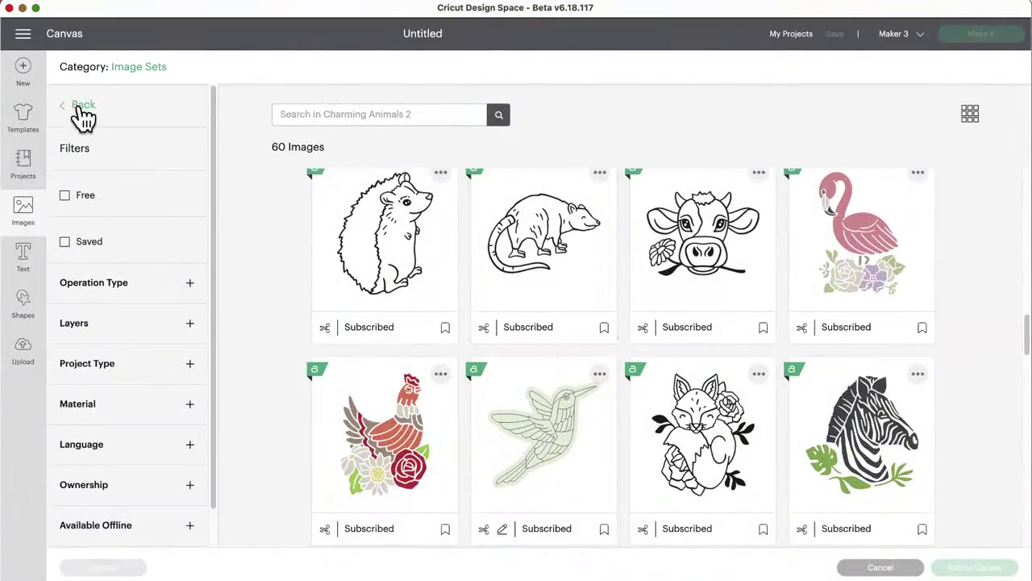
click(83, 113)
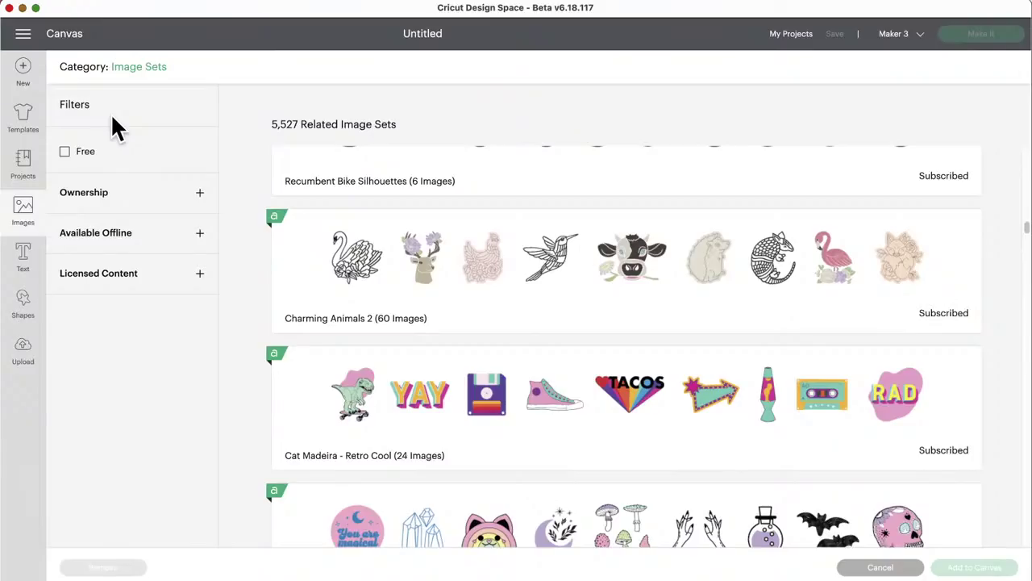
Review the Customizable Group T-Shirts, Cuddly Sloth and Happy Birthday Collection sets, and go back to Role Playing Game Essentials, Basic Submarine Images and French Small Business Elements
scroll(437, 288, up, 12)
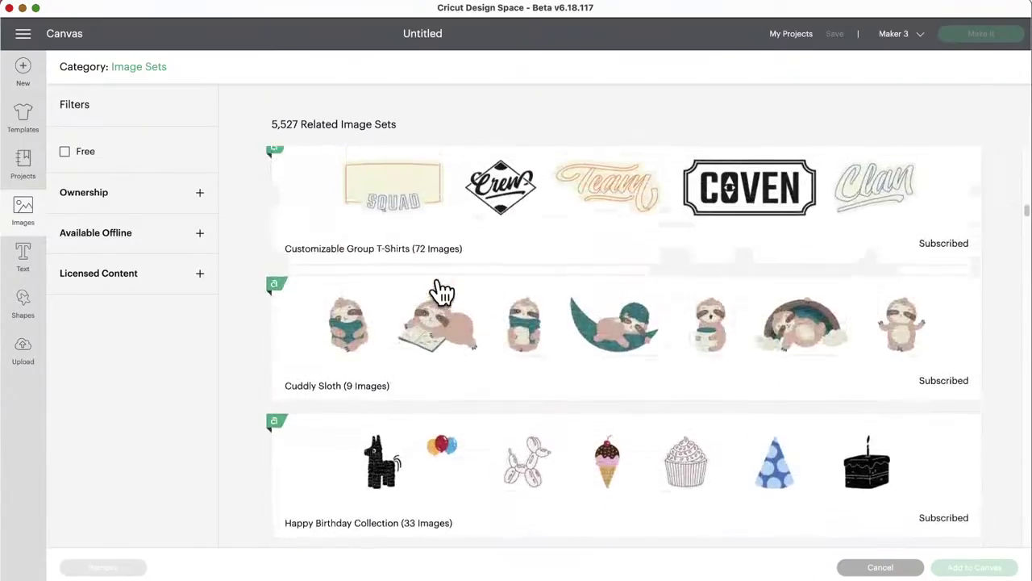
scroll(442, 292, up, 3)
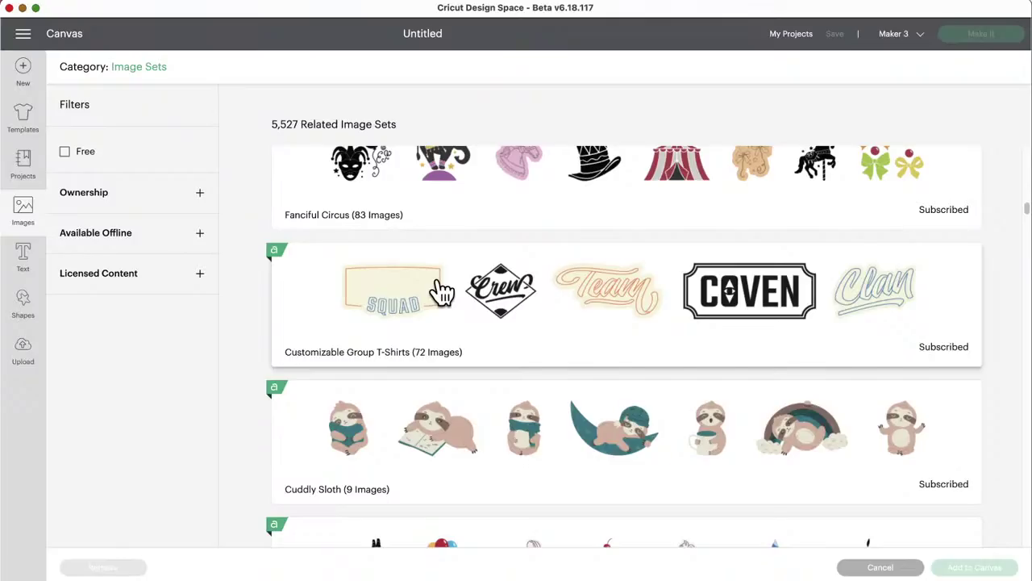
scroll(442, 294, down, 1)
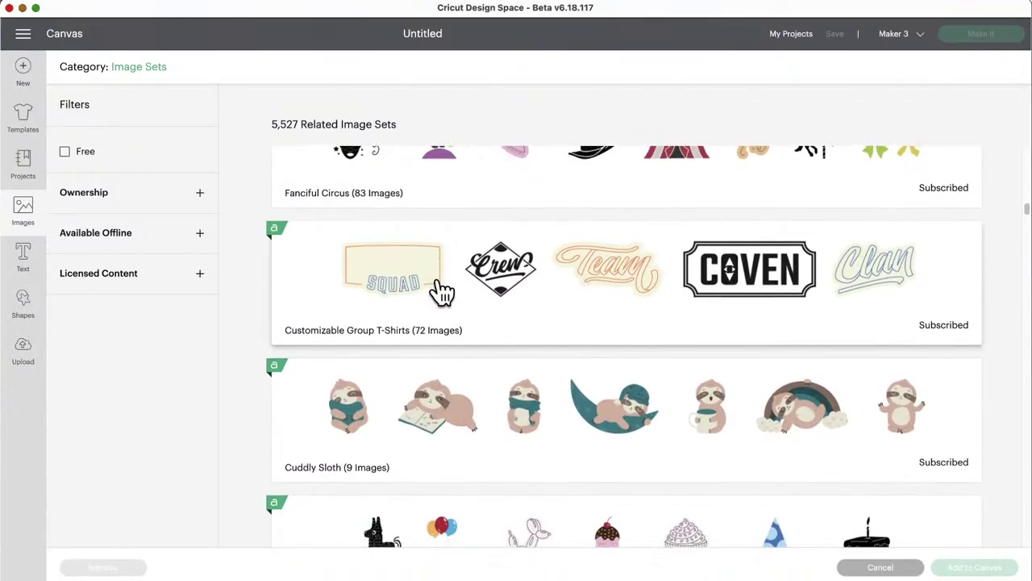
scroll(442, 293, down, 2)
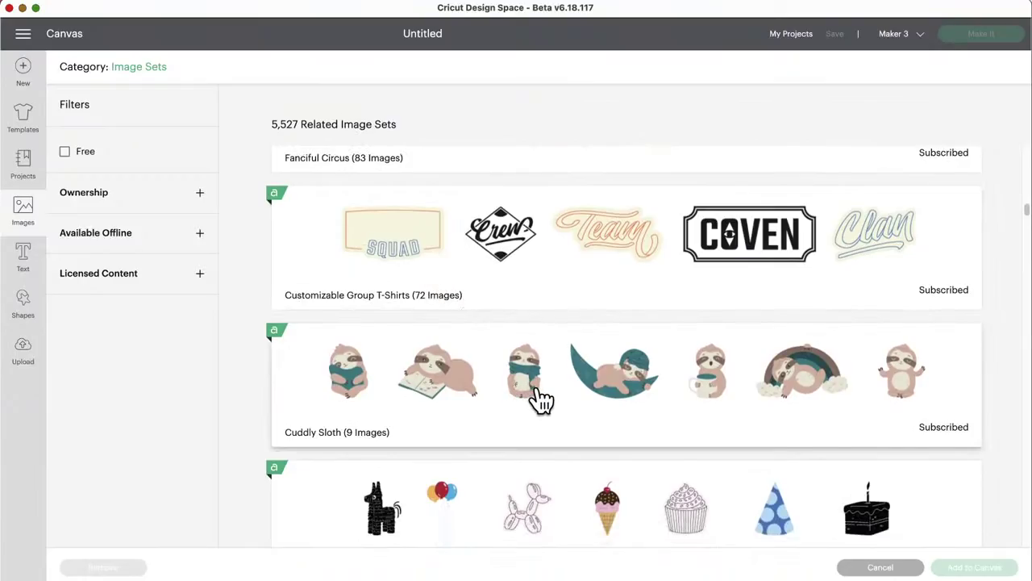
scroll(541, 399, down, 6)
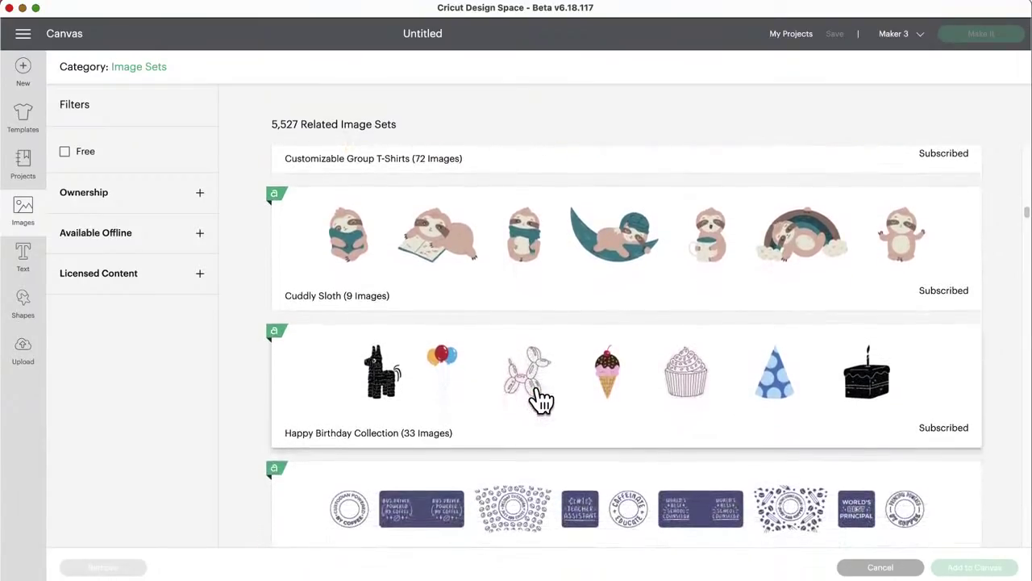
scroll(540, 399, up, 20)
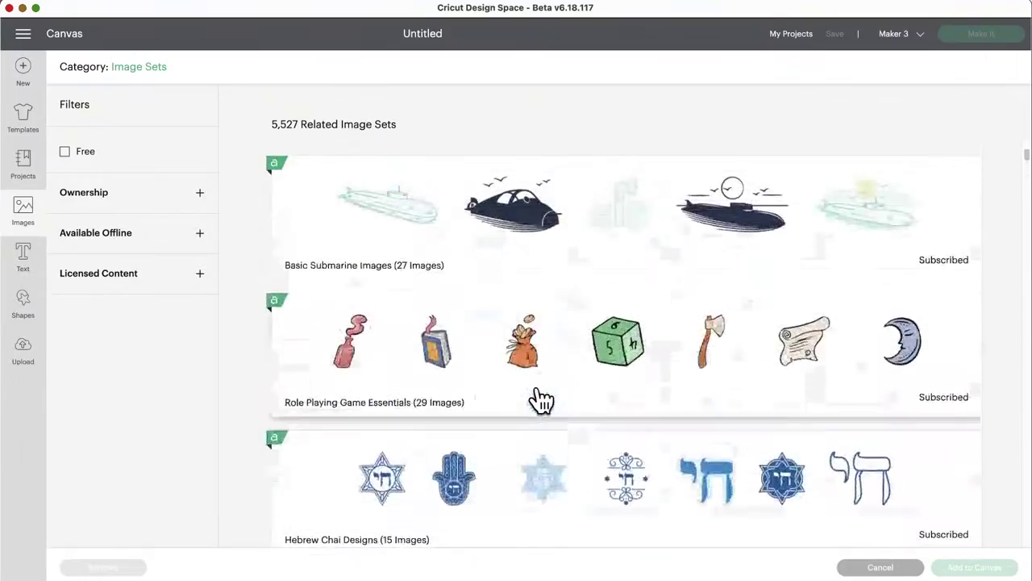
scroll(540, 399, up, 3)
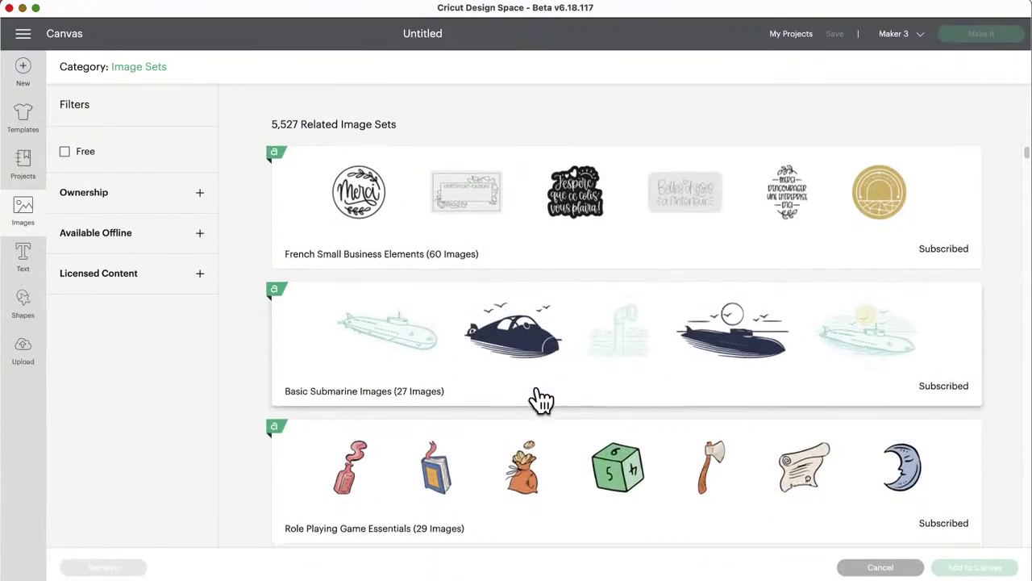
scroll(541, 399, down, 1)
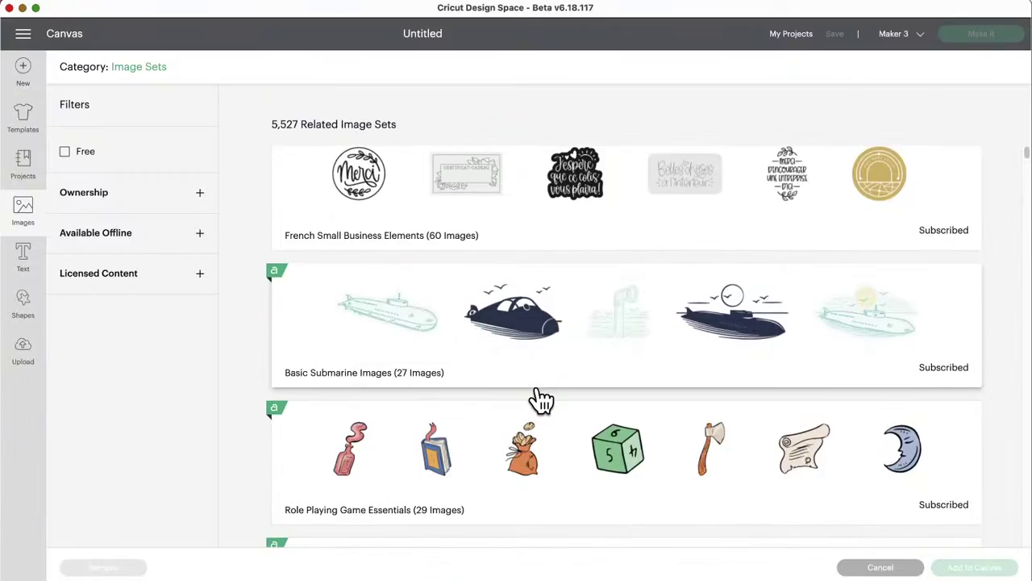
Browse the image sets from French Small Business Elements through Hebrew Chai Designs and Shabby Chic Uterus Designs, and open the House Signage set
scroll(540, 399, up, 1)
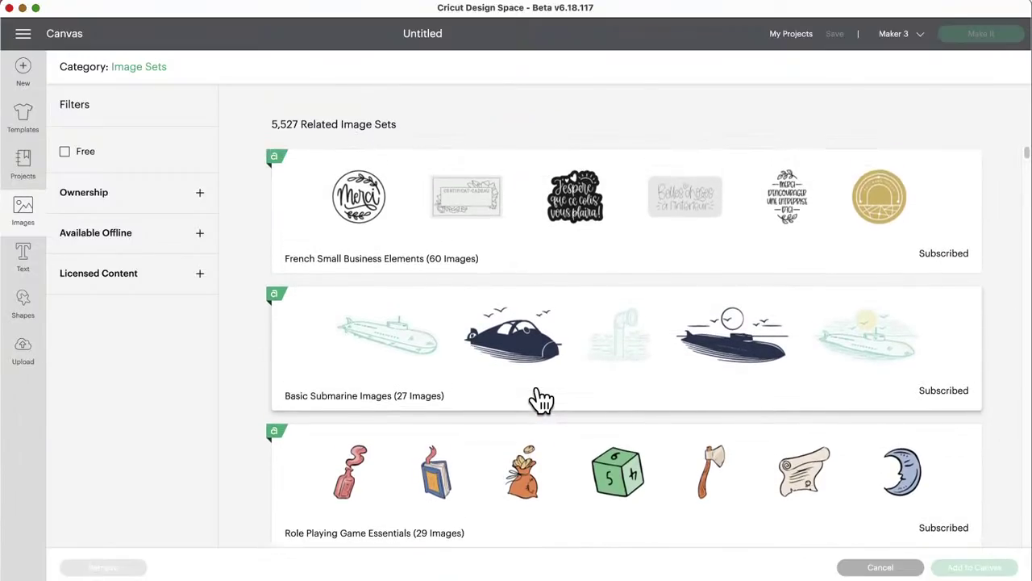
scroll(540, 399, down, 3)
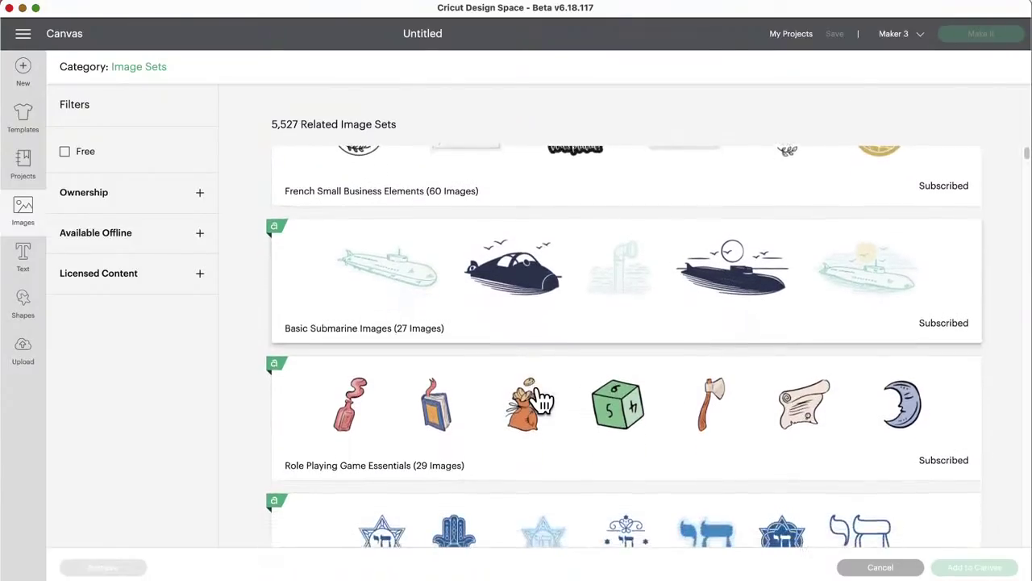
scroll(540, 399, down, 2)
scroll(540, 399, down, 15)
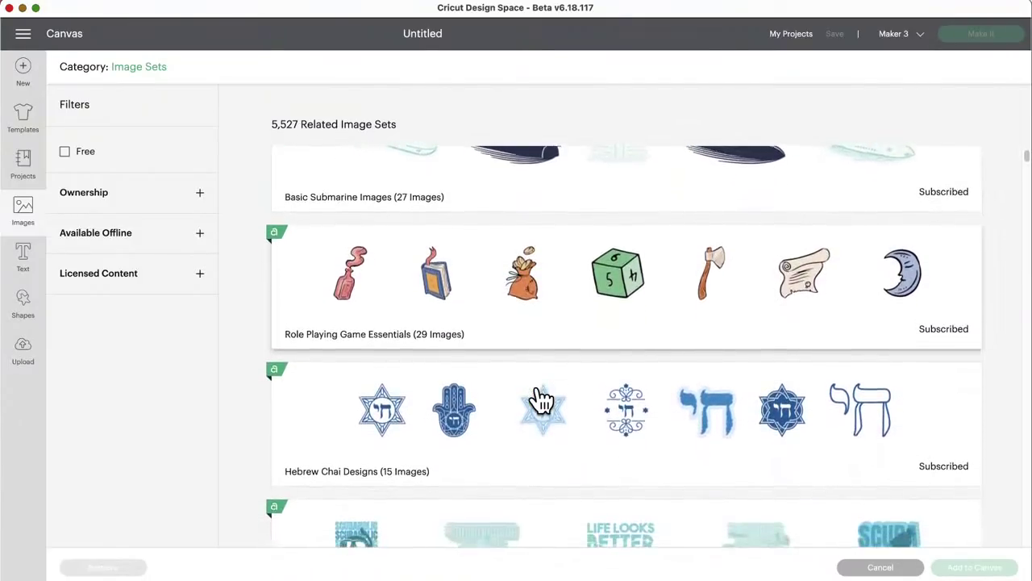
scroll(542, 400, down, 8)
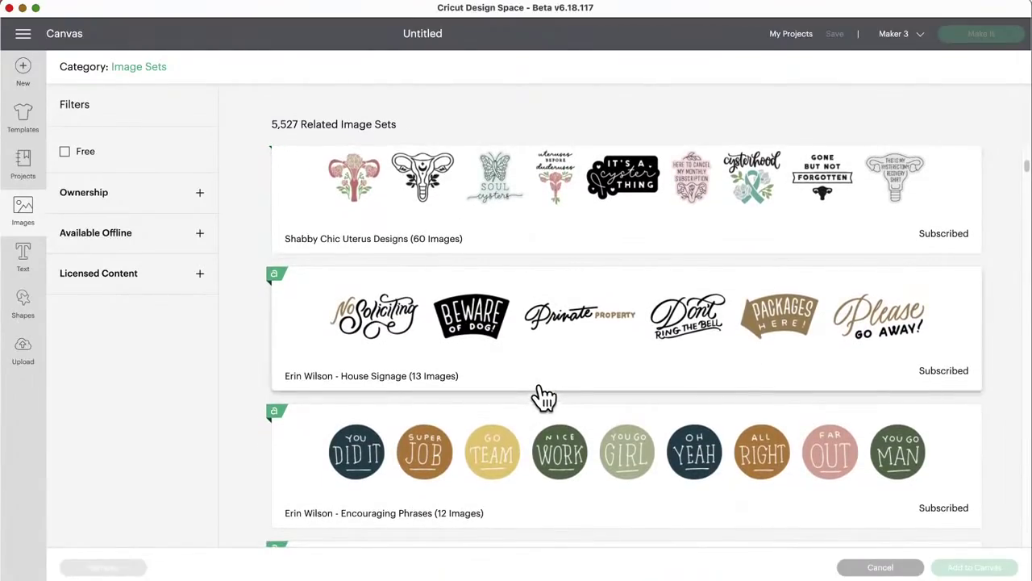
click(568, 339)
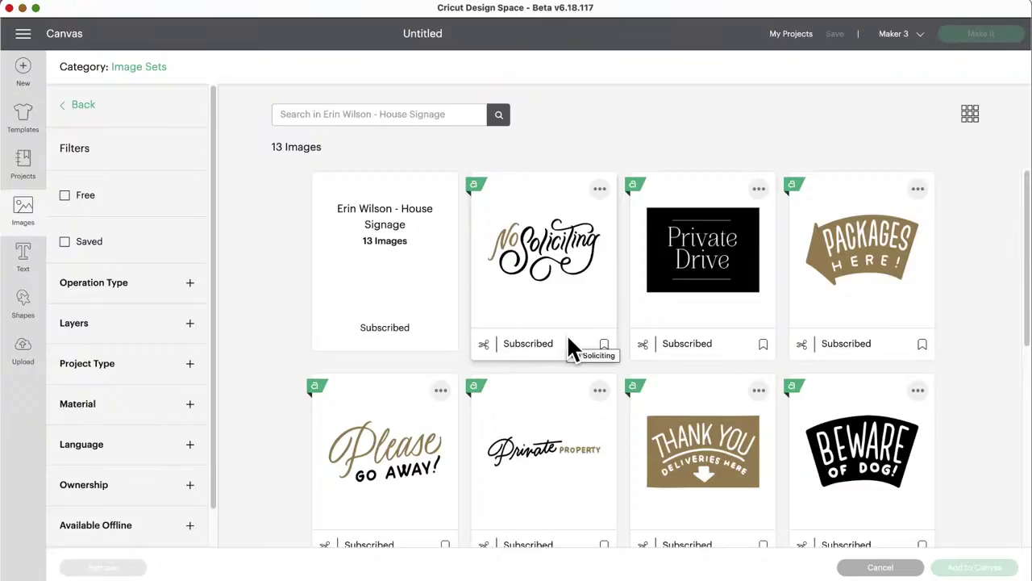
Review all the House Signage images through Under Surveillance and Don't Ring the Bell, and return to the Image Sets list
scroll(639, 331, down, 3)
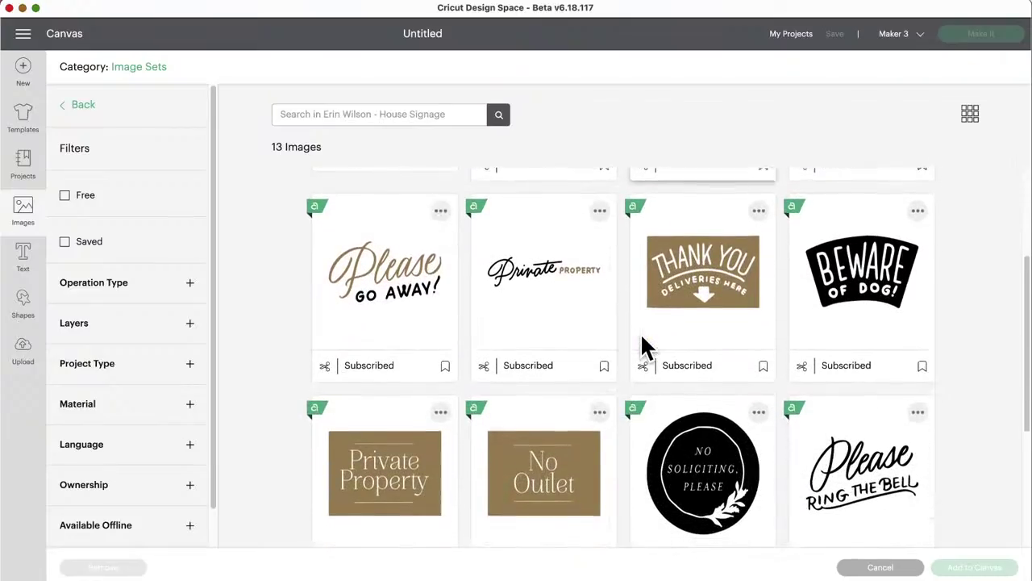
scroll(642, 336, down, 3)
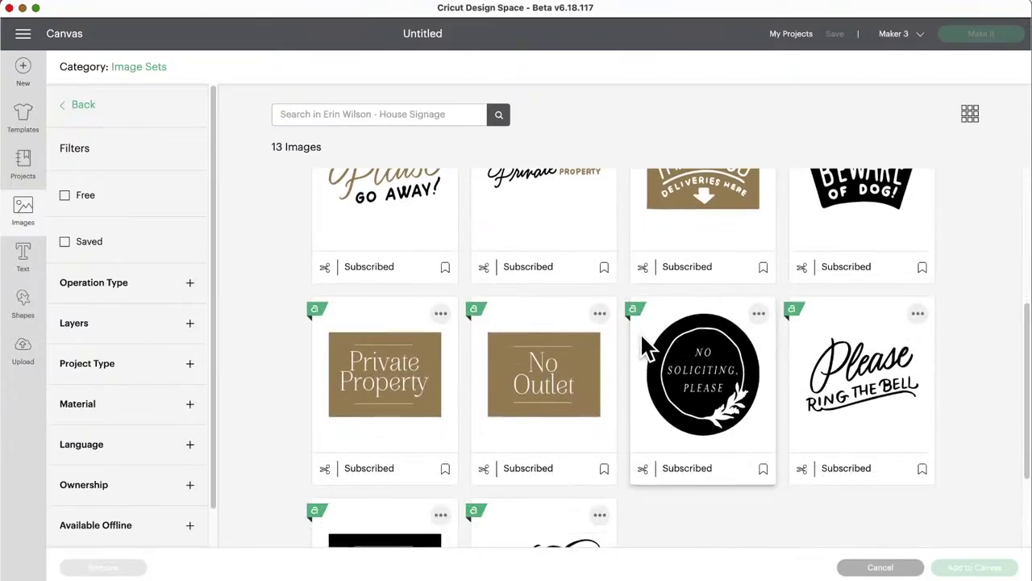
scroll(644, 347, down, 1)
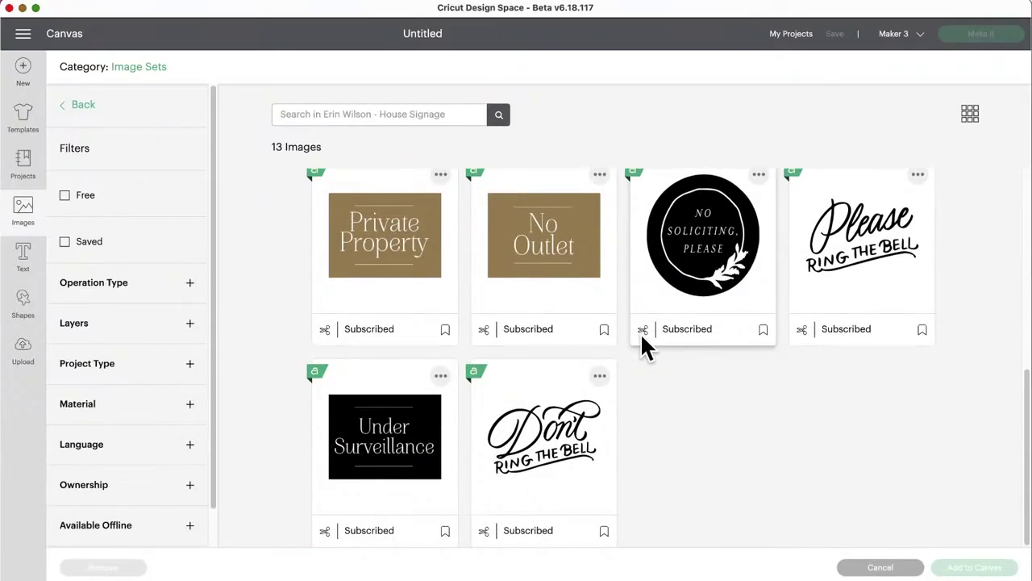
scroll(634, 347, up, 5)
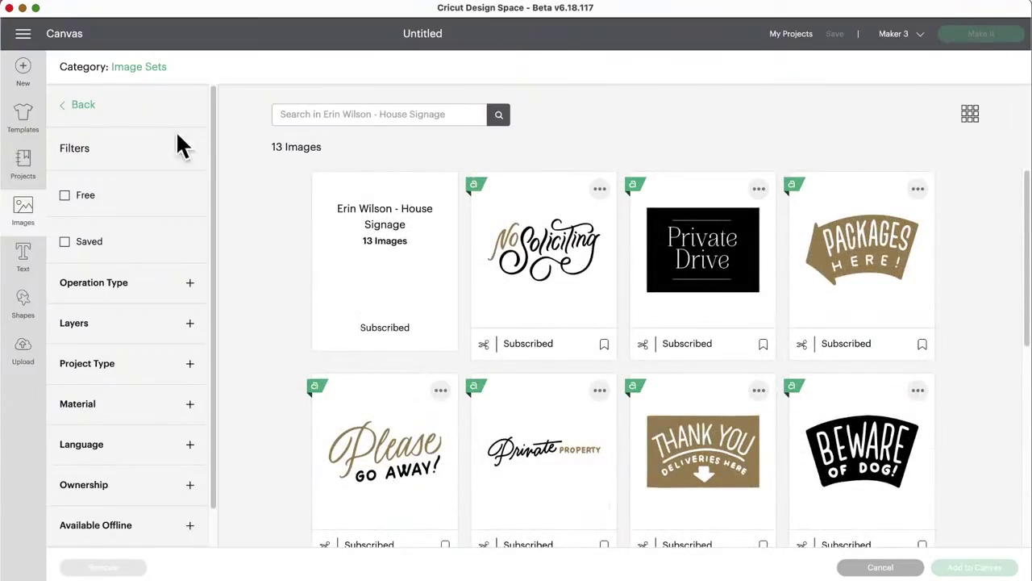
click(89, 106)
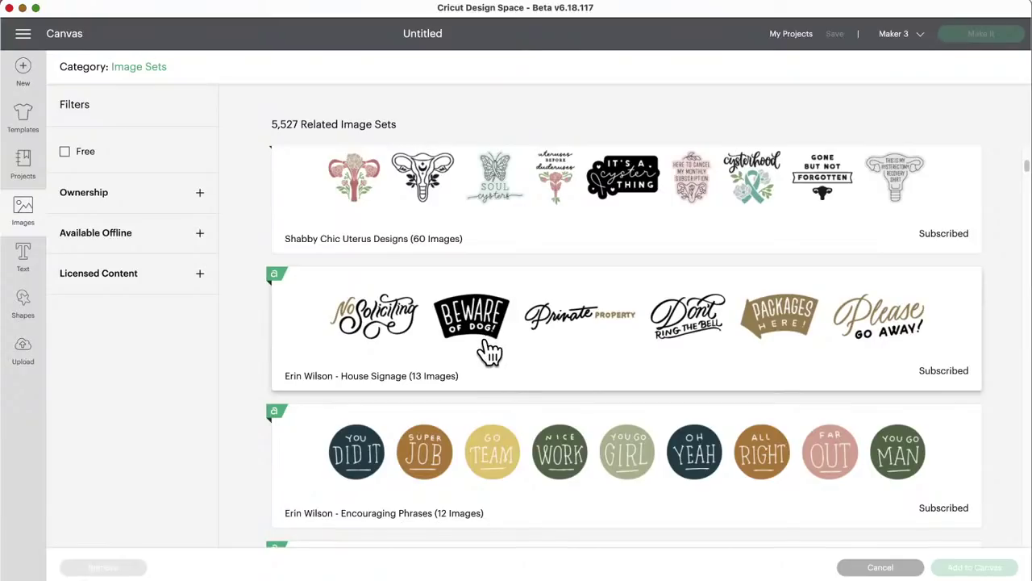
Look over the Encouraging Phrases and Lovely Valentine's Pugs sets, and open the Zentangle Mandala Animals 3 set
scroll(489, 351, down, 2)
scroll(489, 351, down, 3)
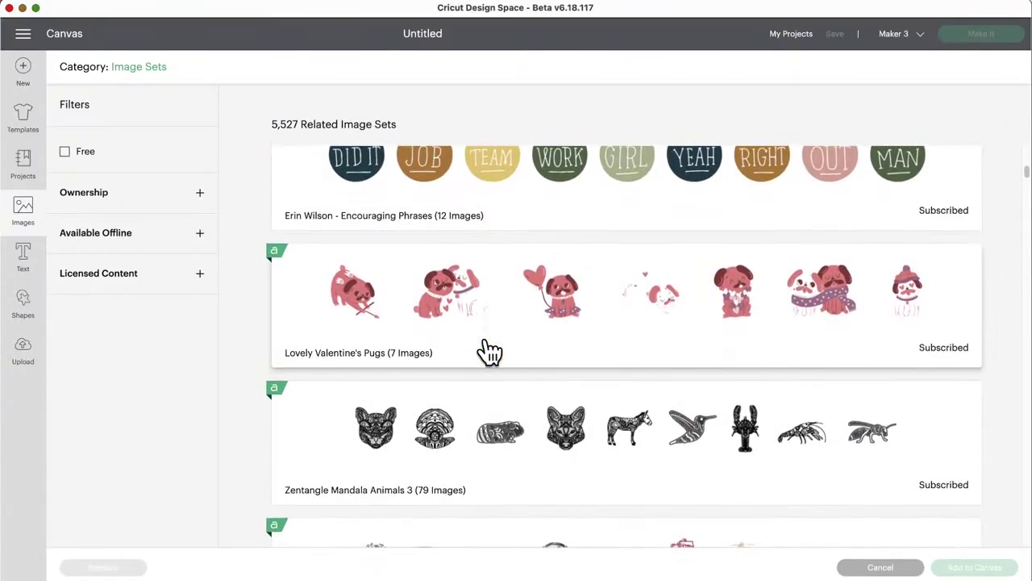
scroll(489, 350, down, 3)
click(516, 322)
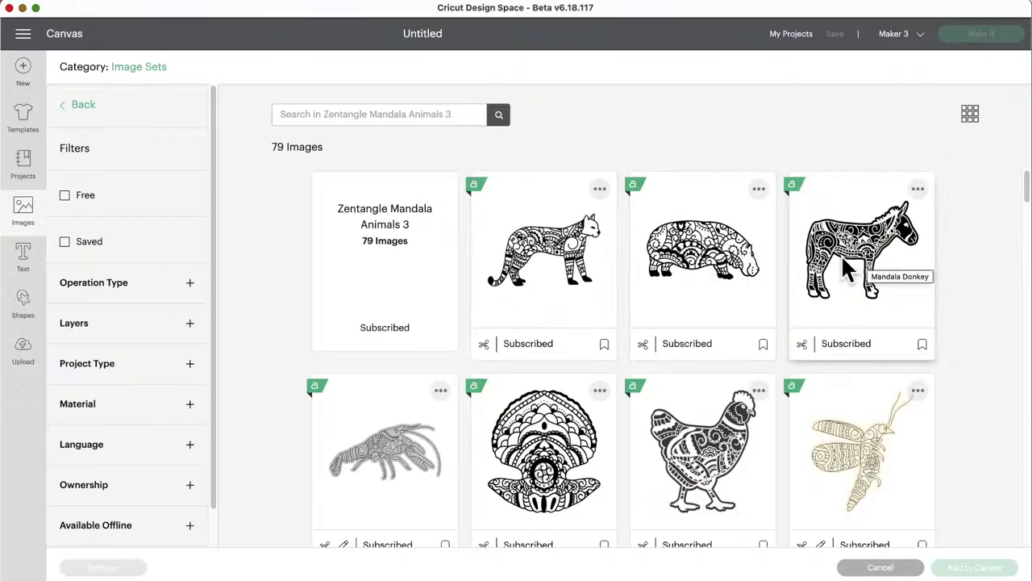
Examine the first Zentangle Mandala Animals 3 images, from the clam and guinea pigs through the hummingbird to the standing gorilla
scroll(658, 305, down, 2)
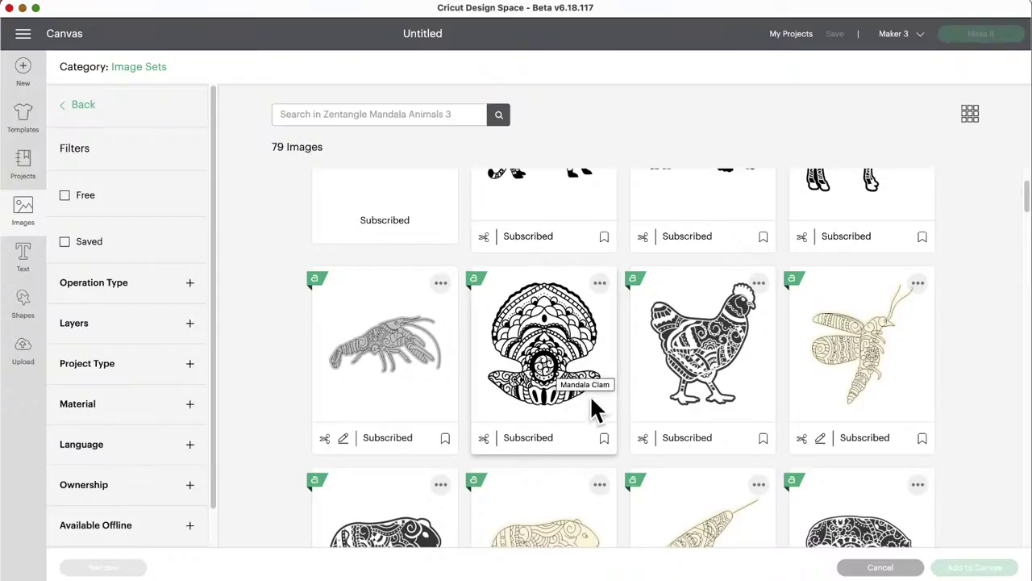
scroll(625, 387, down, 2)
scroll(625, 388, down, 2)
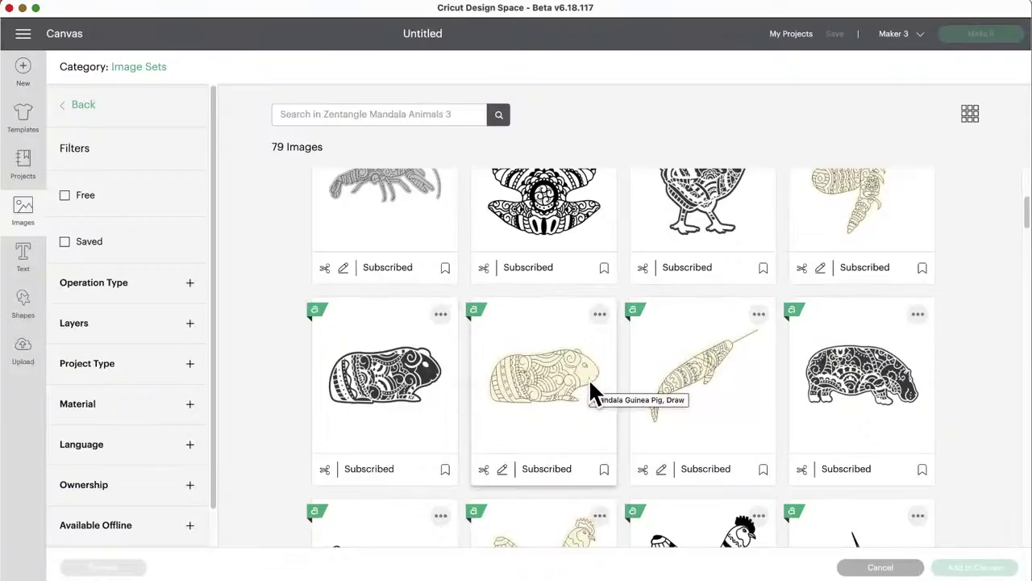
scroll(590, 384, down, 3)
scroll(589, 378, down, 3)
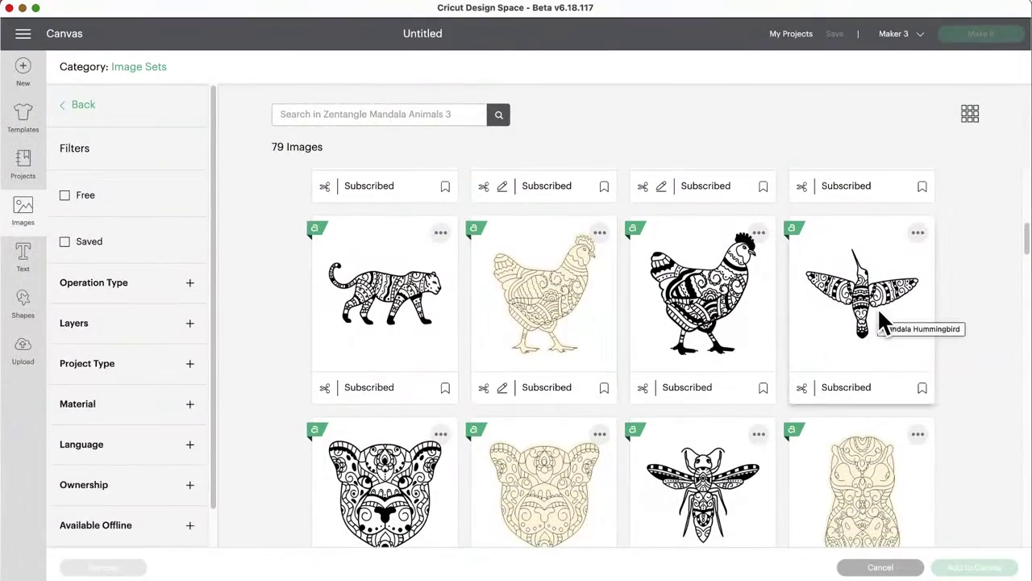
scroll(528, 367, down, 3)
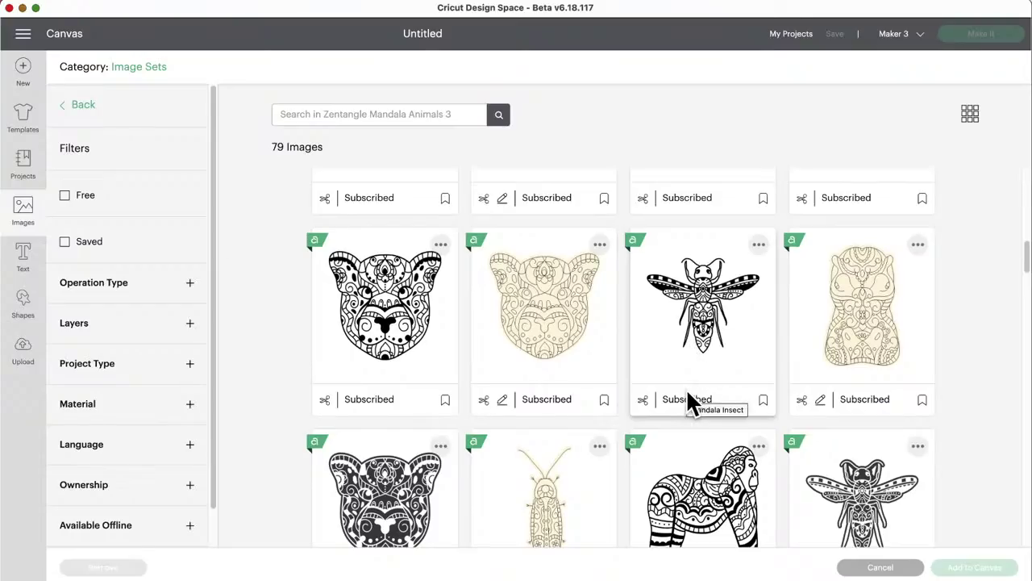
scroll(686, 388, down, 3)
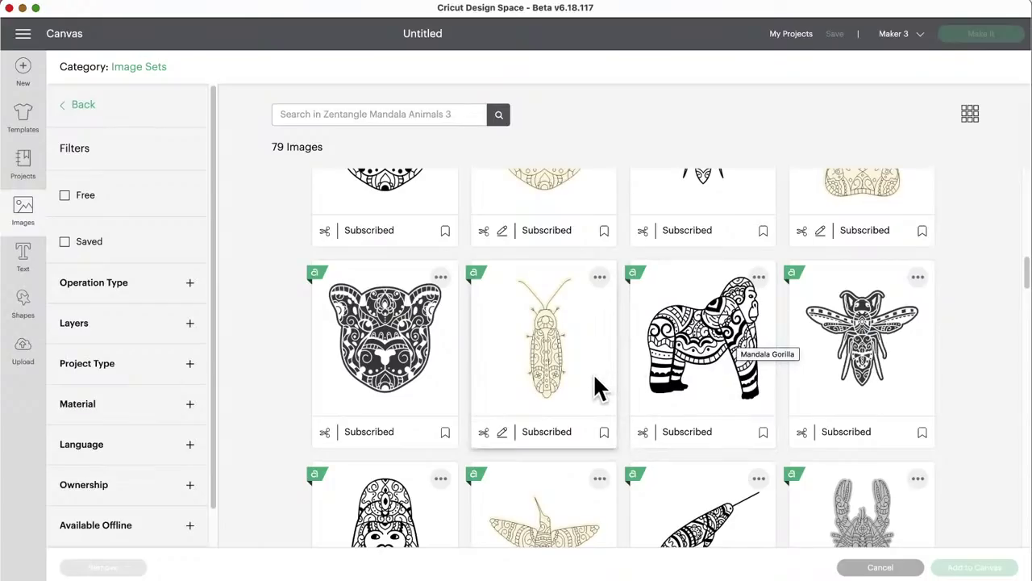
Examine the middle Zentangle Mandala Animals 3 images, from the gorilla face and narwhal through the donkey heads to the lobsters and clams
scroll(595, 379, down, 3)
scroll(594, 388, down, 3)
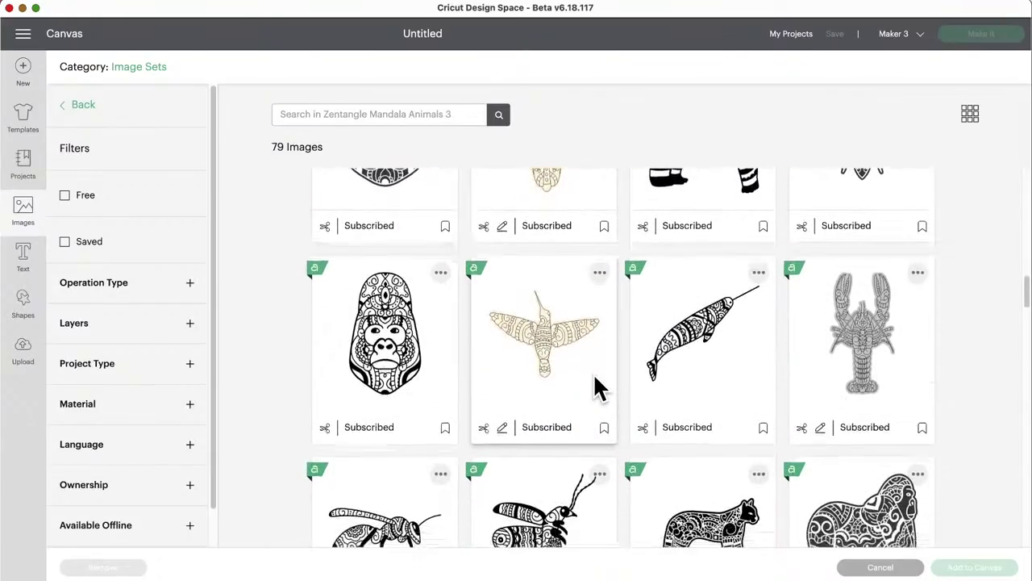
scroll(596, 388, down, 3)
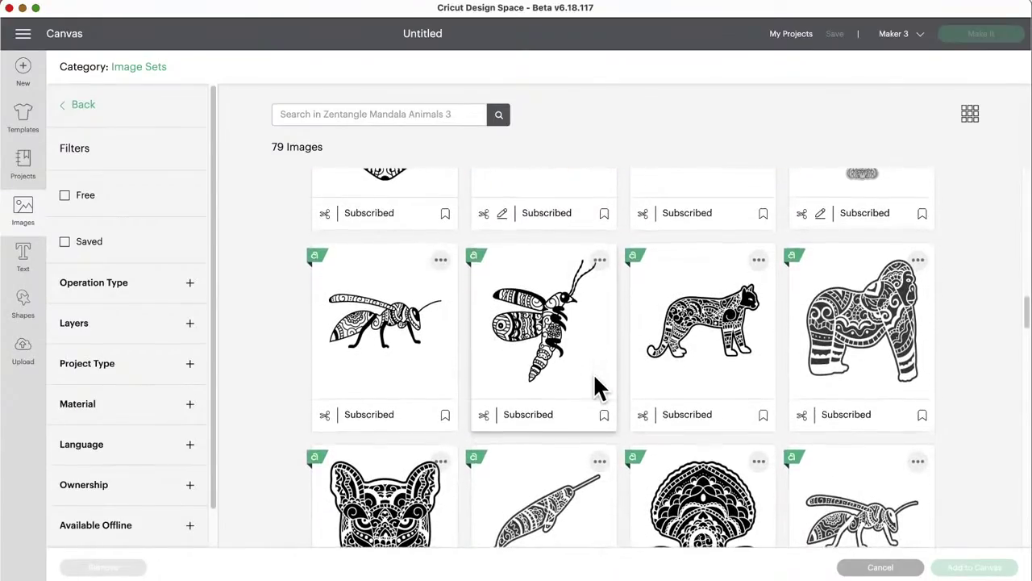
scroll(597, 389, down, 3)
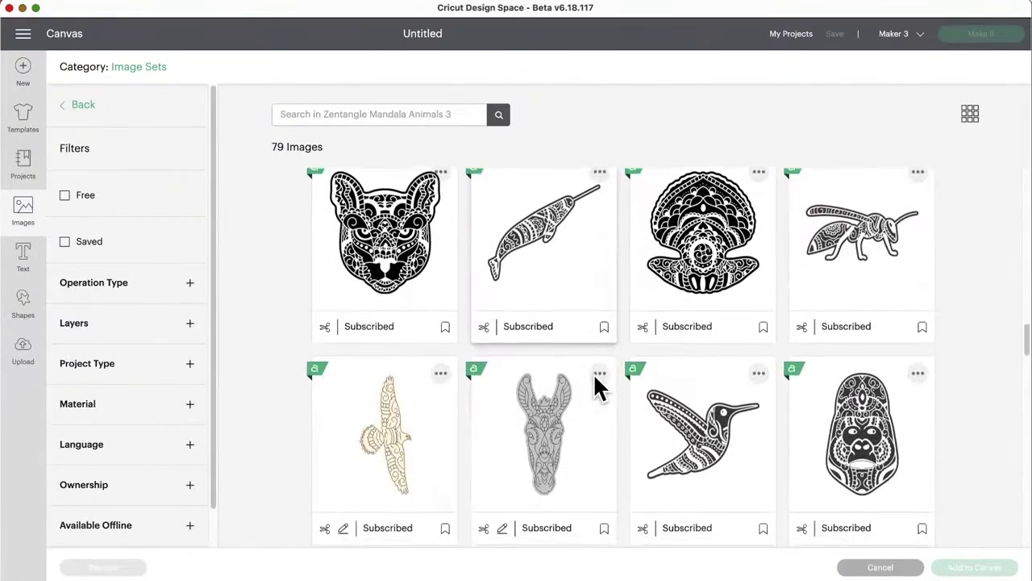
scroll(597, 389, down, 2)
scroll(597, 389, down, 4)
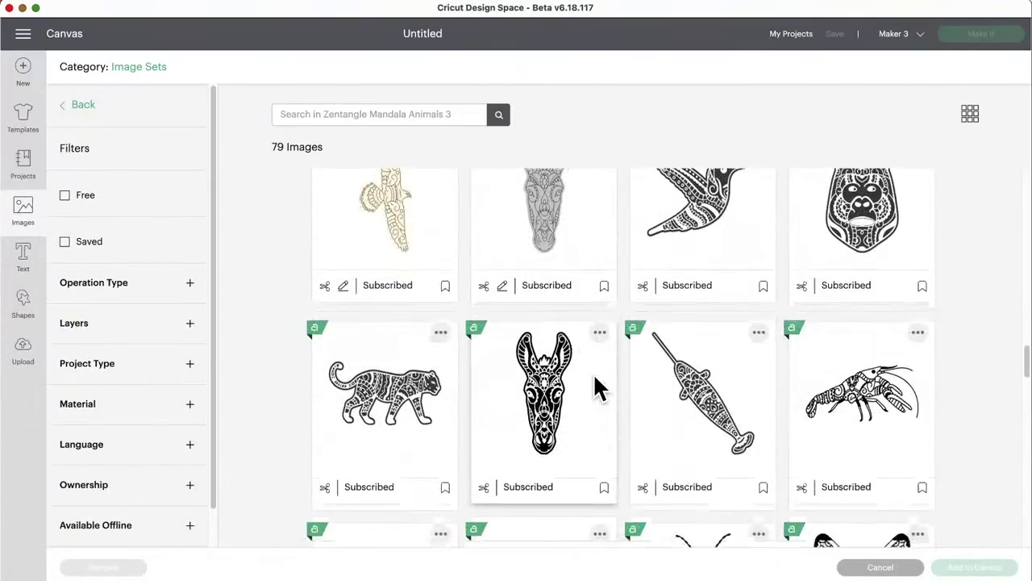
scroll(596, 389, down, 1)
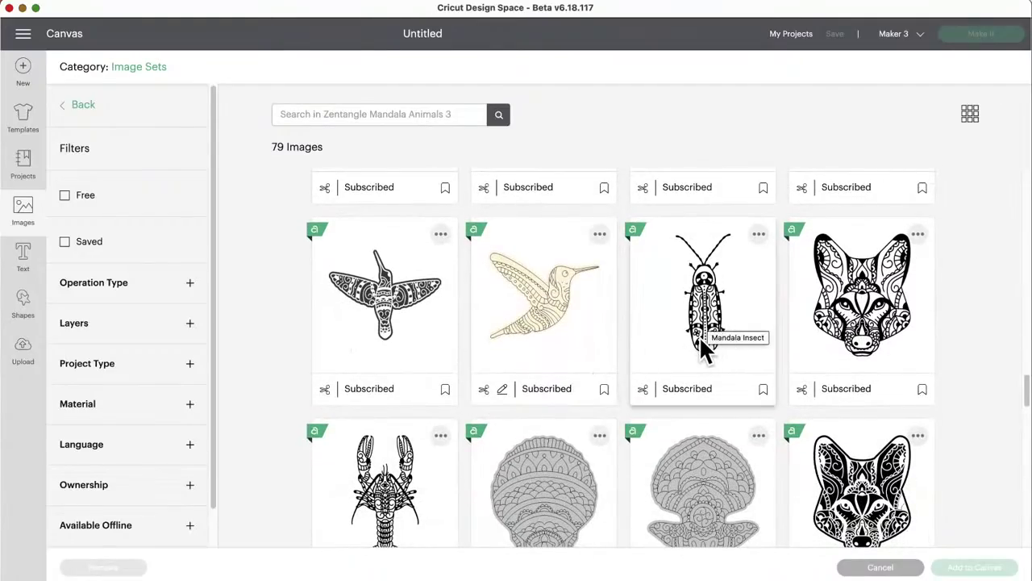
scroll(701, 343, down, 3)
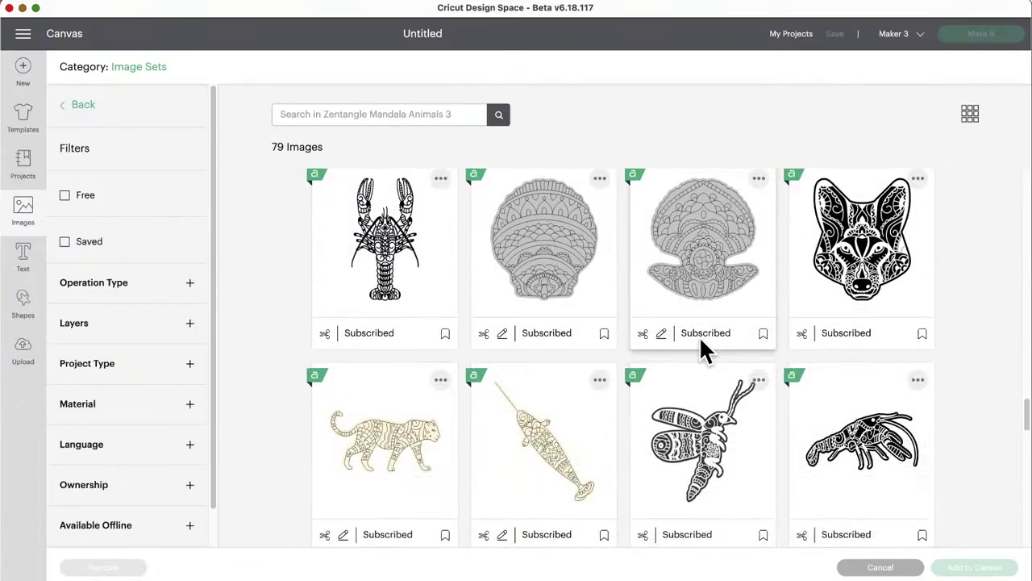
scroll(700, 336, down, 2)
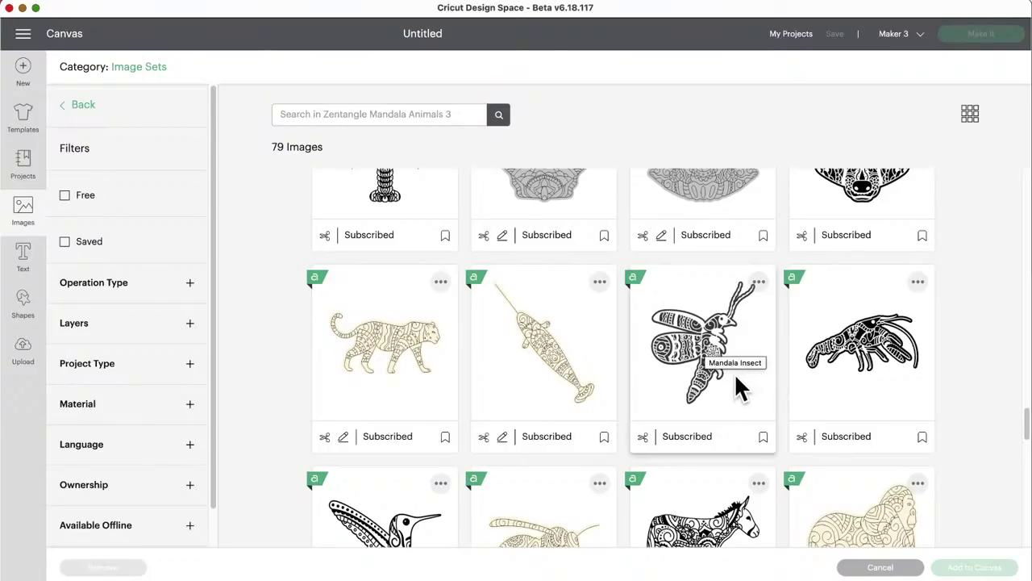
Review the remaining Zentangle Mandala Animals 3 images, from the outlined wasp and gorilla through the narwhal and foxes to the final row
scroll(734, 372, down, 5)
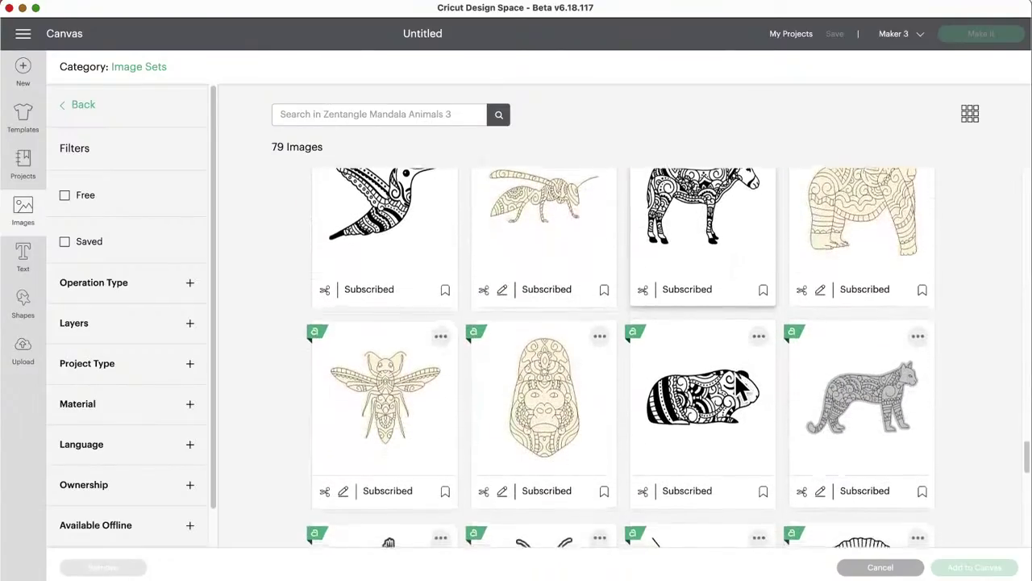
scroll(738, 387, down, 3)
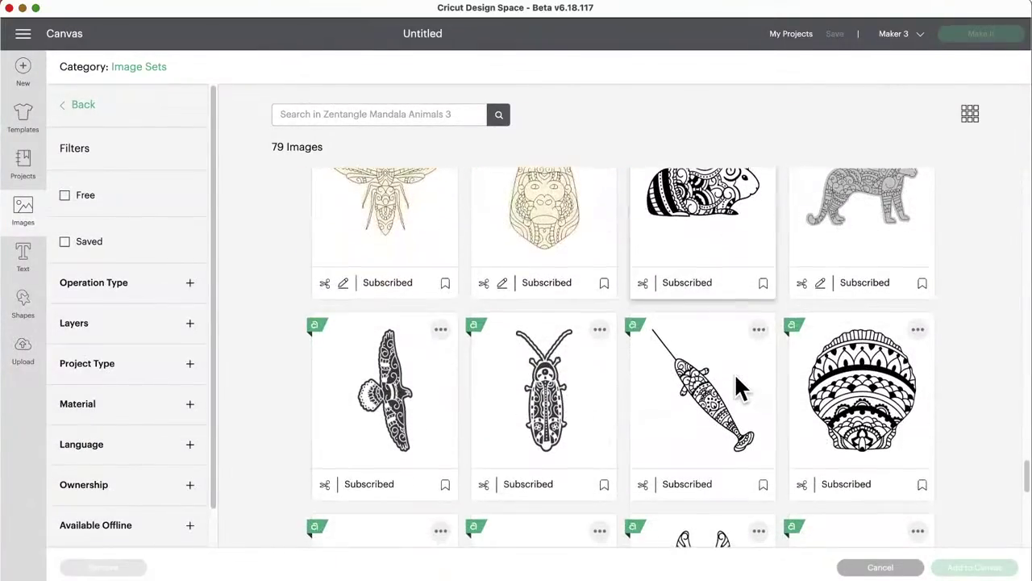
scroll(736, 377, down, 1)
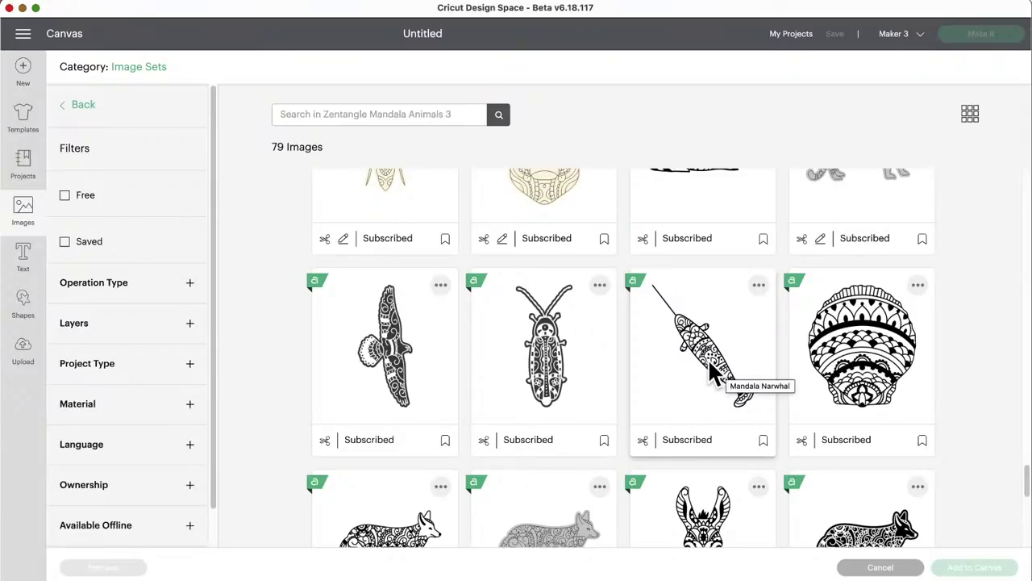
scroll(710, 363, down, 2)
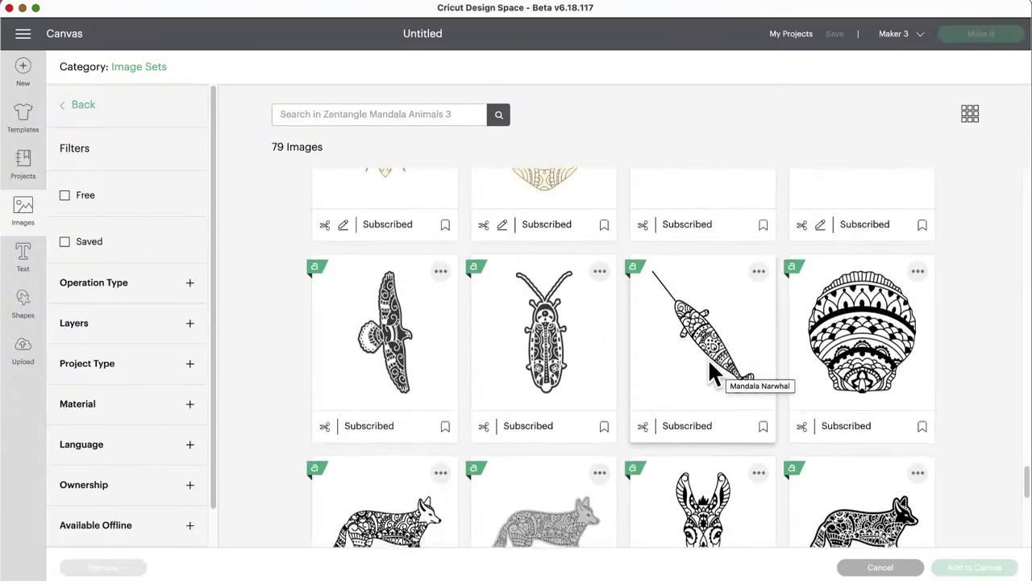
scroll(708, 358, down, 3)
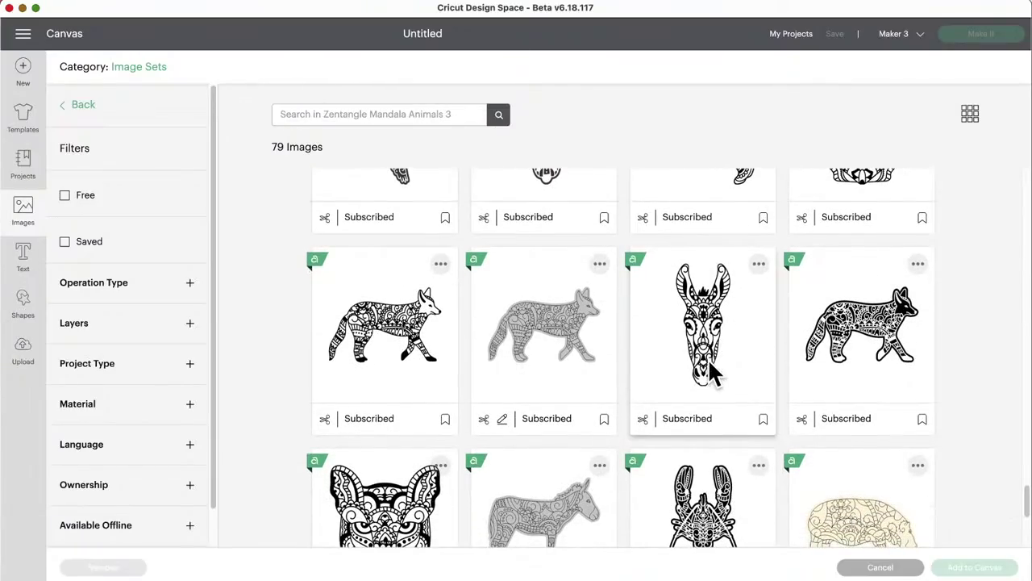
scroll(708, 358, down, 3)
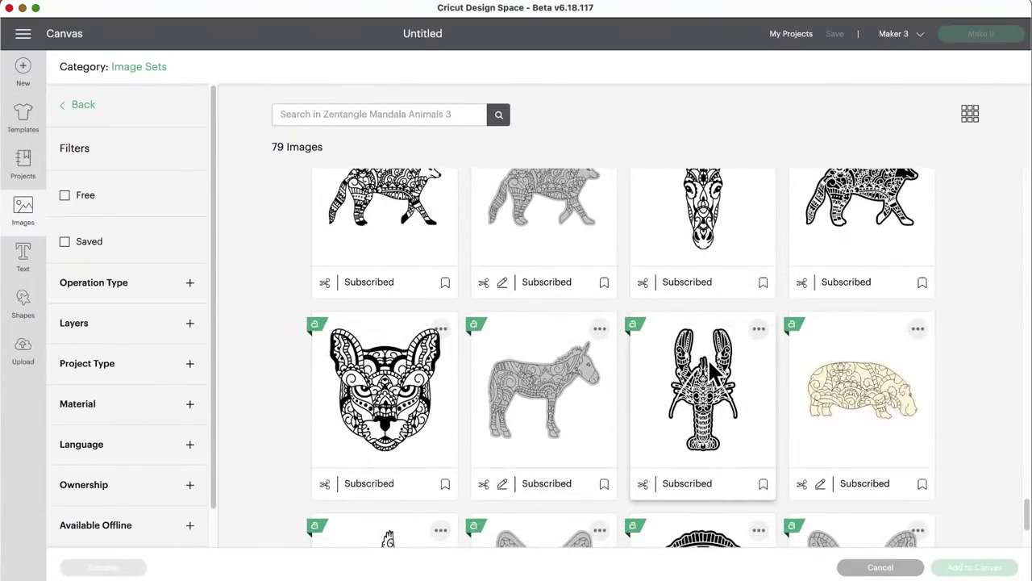
scroll(709, 358, down, 1)
scroll(710, 365, down, 2)
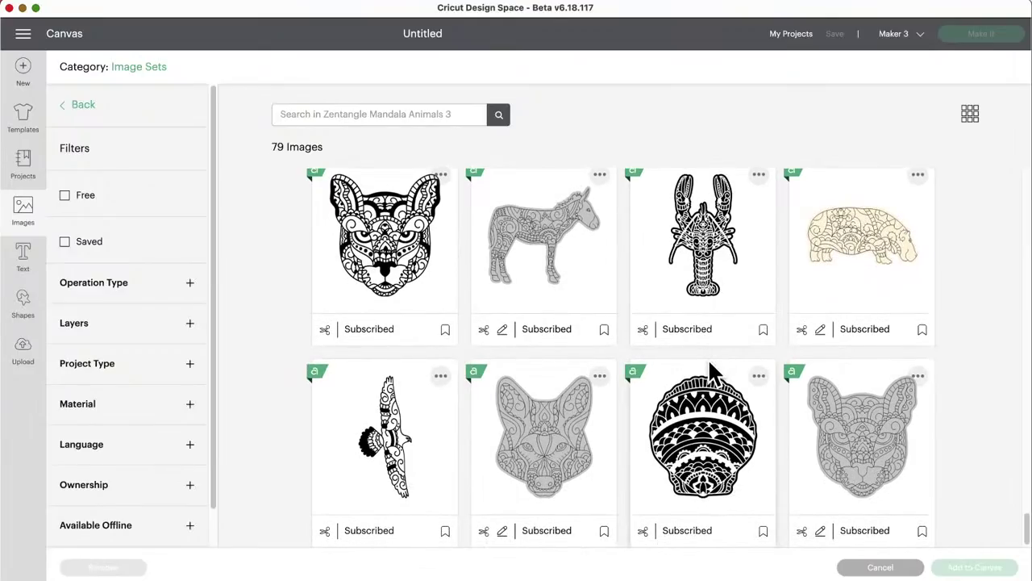
Recheck the Zentangle Mandala Animals 3 images back to the leopard, hippo and donkey at the start of the set
scroll(710, 367, up, 20)
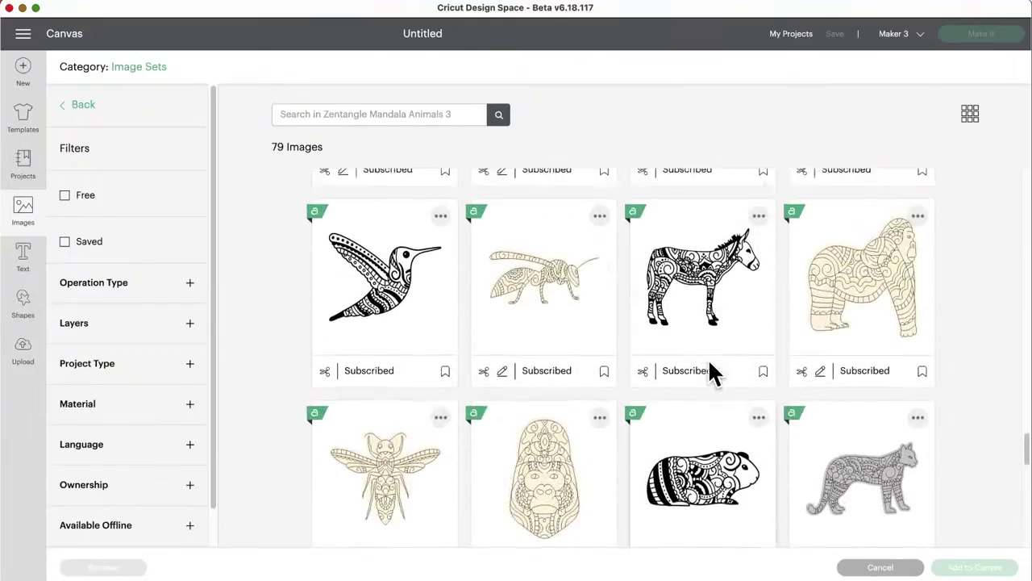
scroll(710, 371, up, 10)
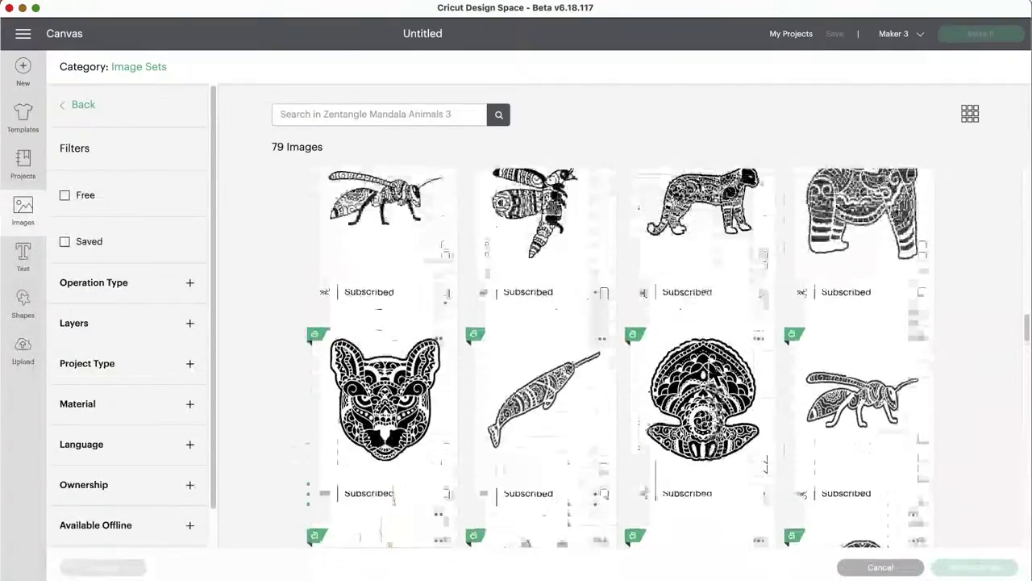
scroll(709, 363, up, 10)
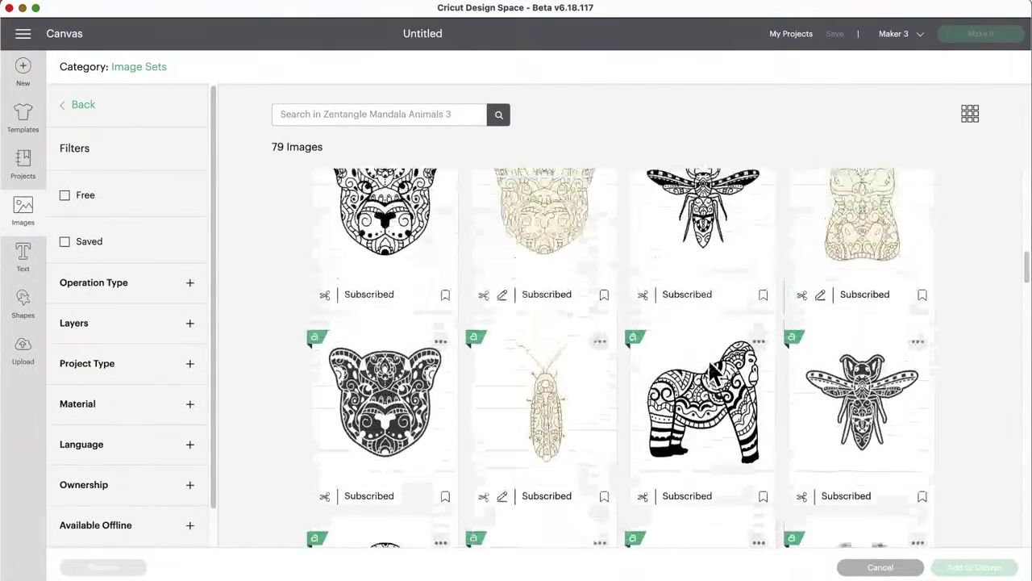
scroll(709, 365, up, 10)
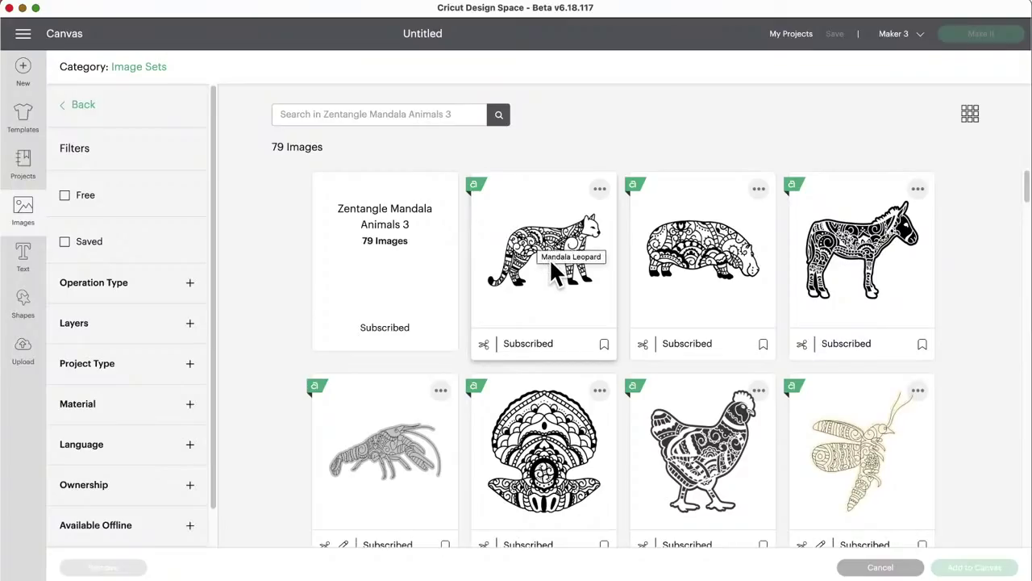
Add the Mandala Leopard image to the canvas and enlarge it to about 8.97 by 5.32 inches
click(532, 242)
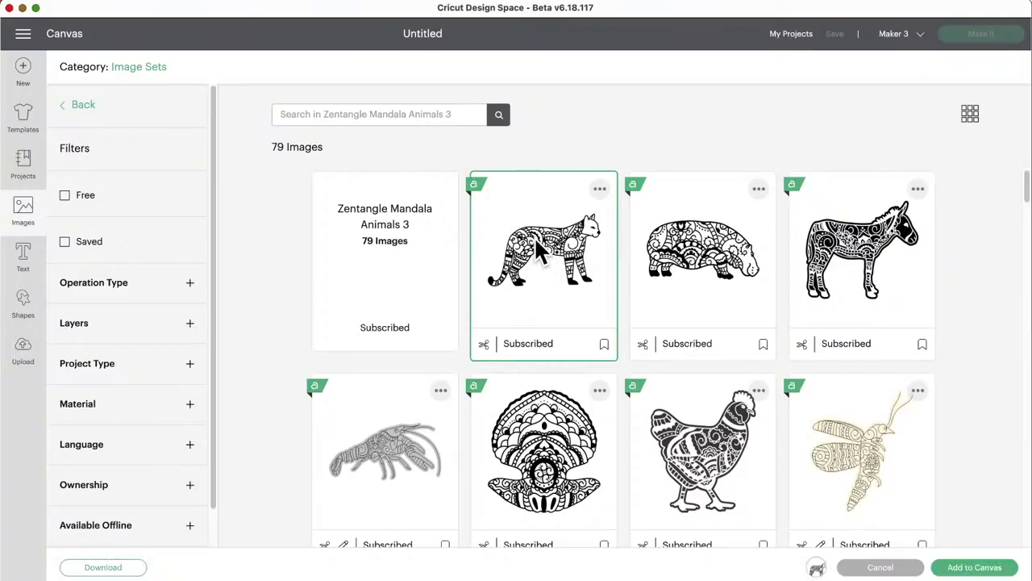
click(972, 566)
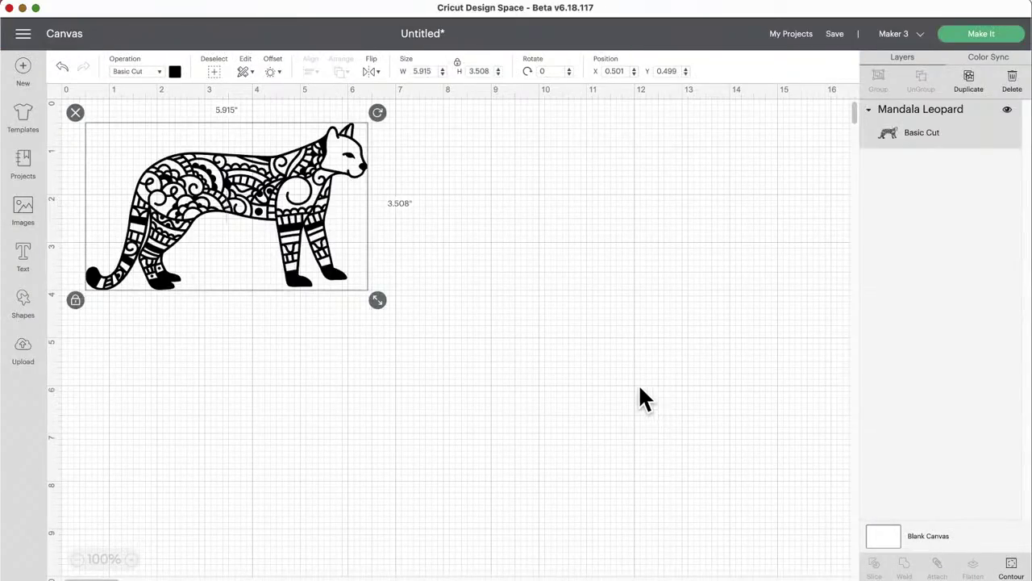
drag(394, 307, 528, 376)
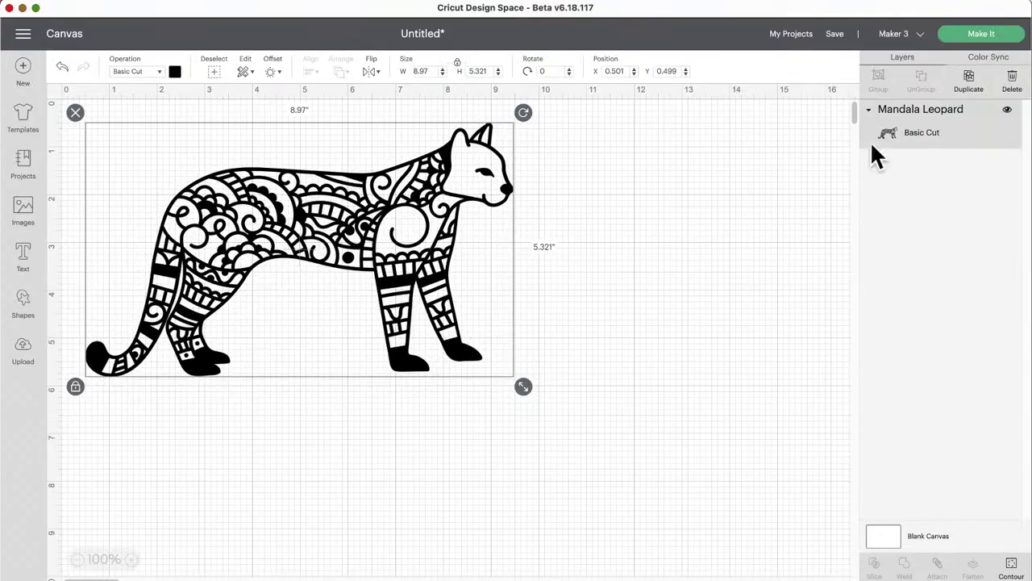
Duplicate the leopard and move the copy diagonally off the original to about X 3.45, Y 1.85 inches
click(971, 81)
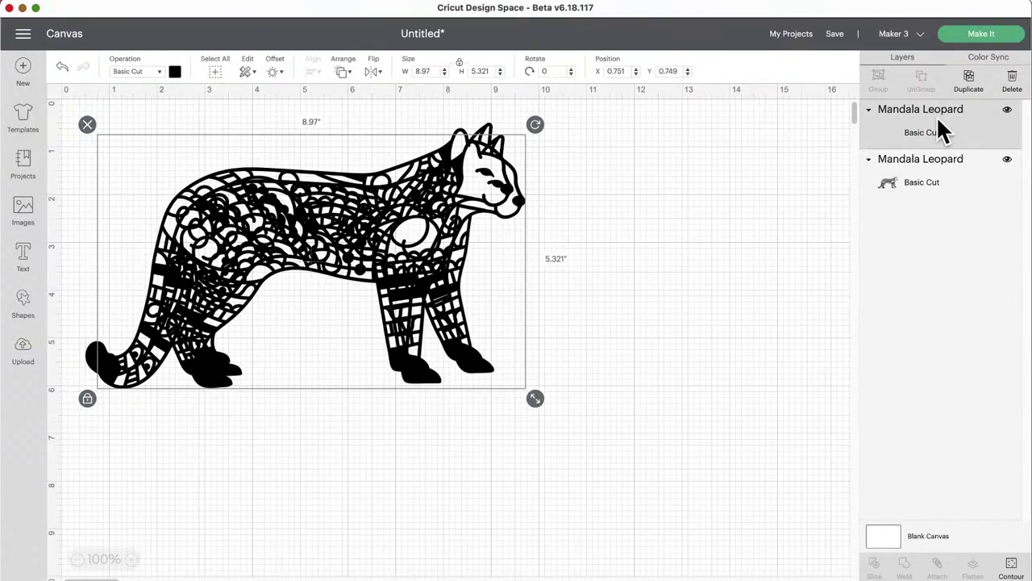
drag(452, 198, 584, 249)
Hide all contours of the original leopard so it becomes a solid silhouette
click(452, 161)
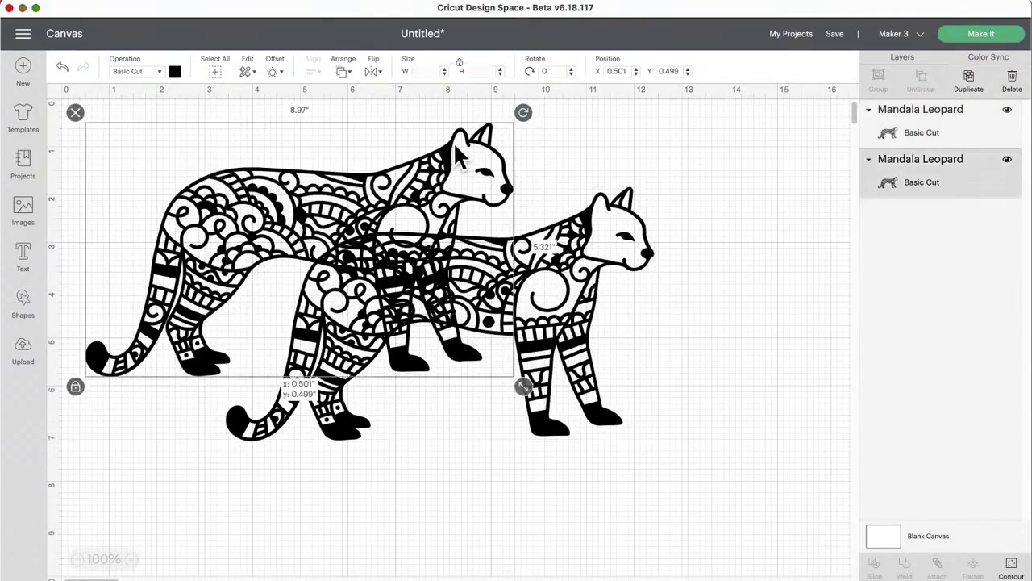
click(1011, 565)
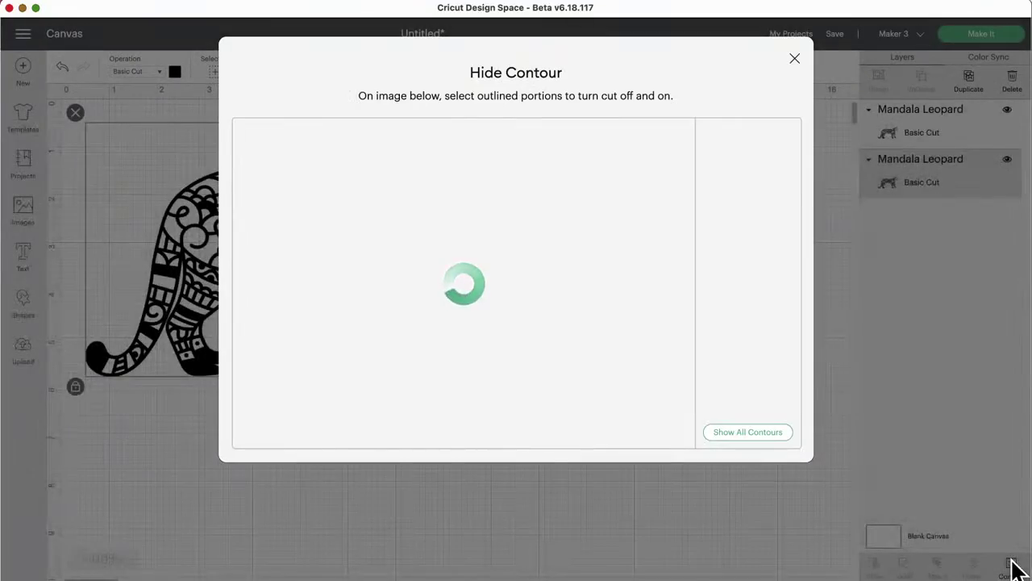
click(768, 440)
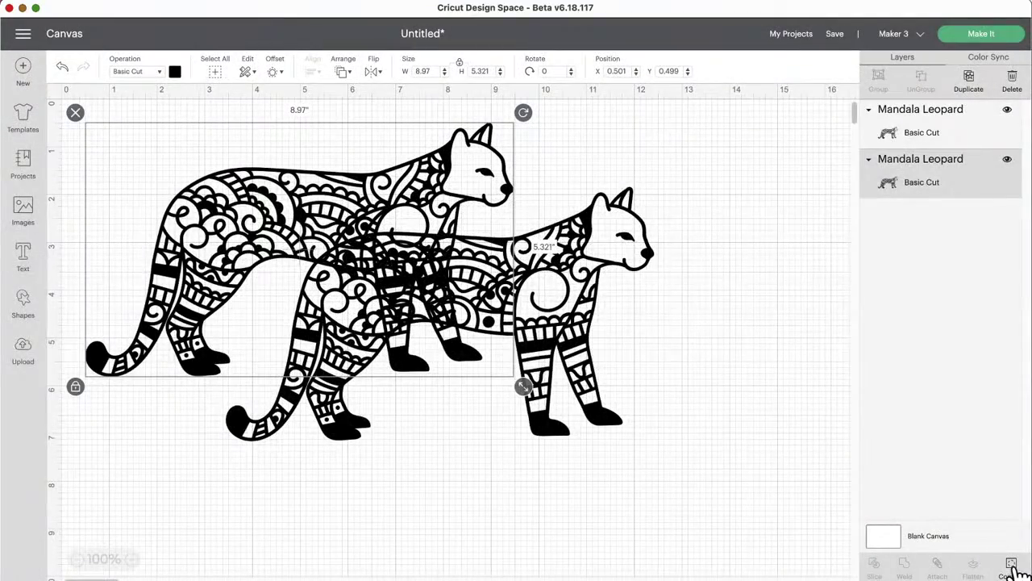
click(1012, 565)
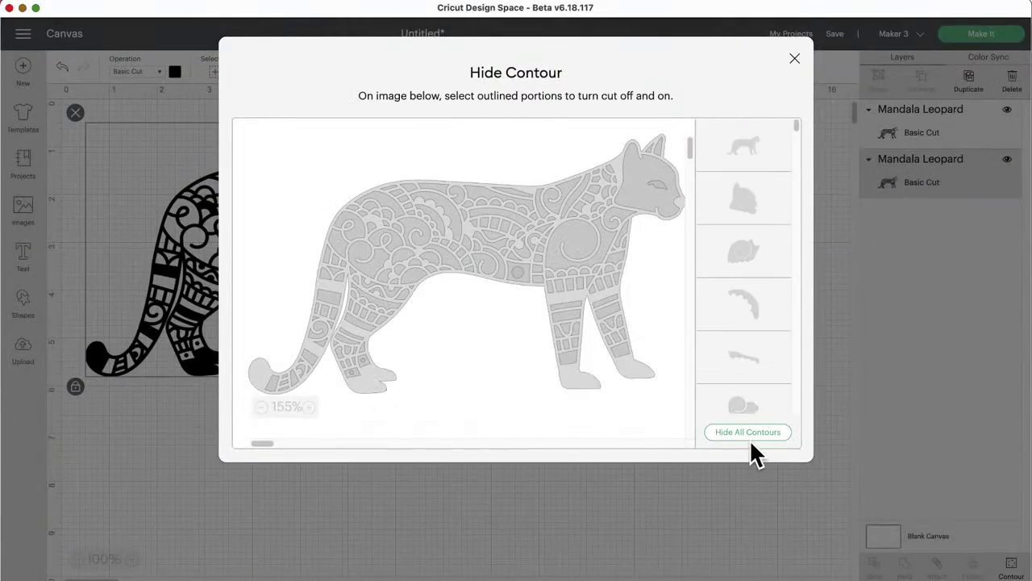
click(750, 440)
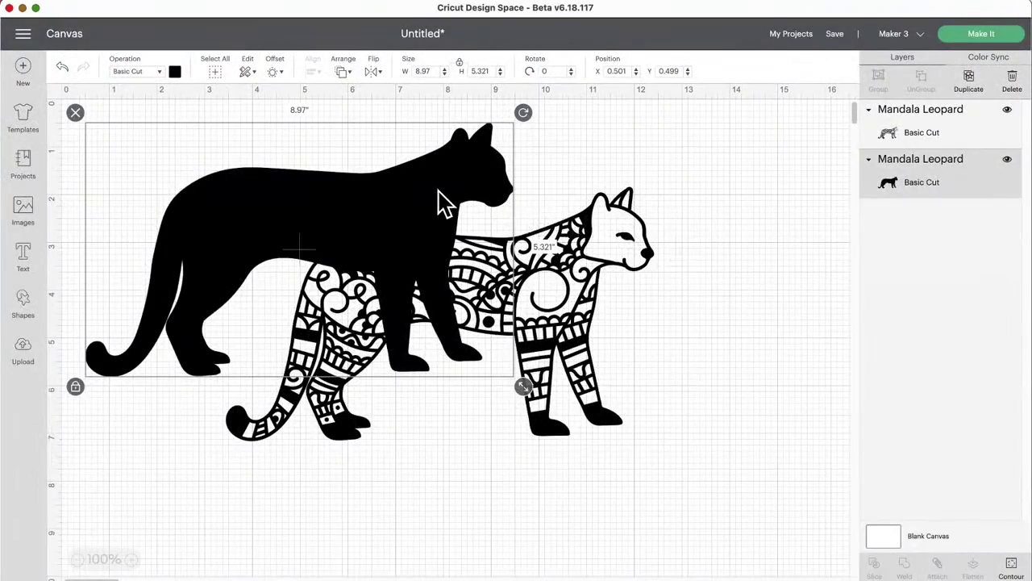
Change the solid leopard silhouette's material color to gold
click(440, 198)
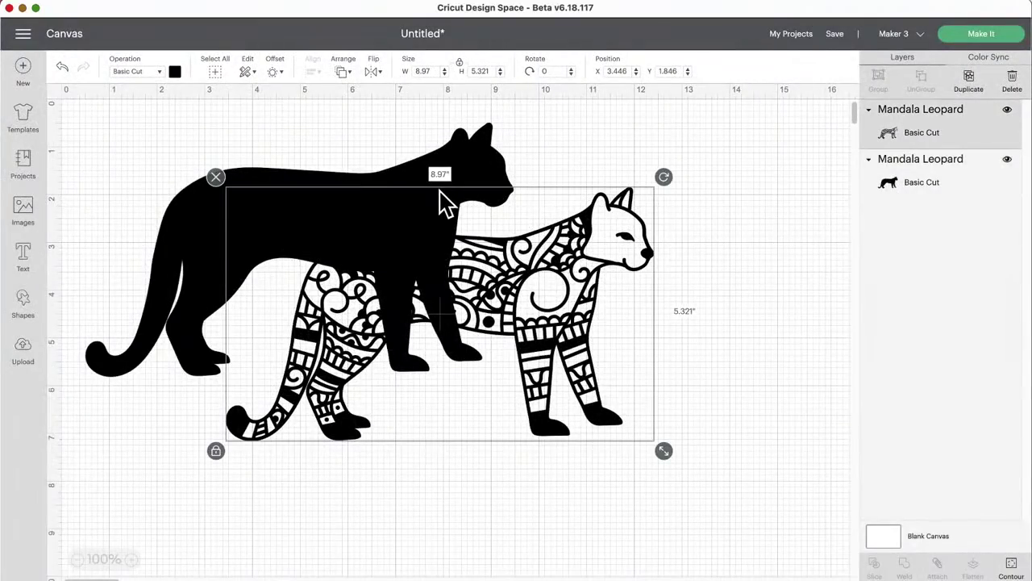
click(455, 193)
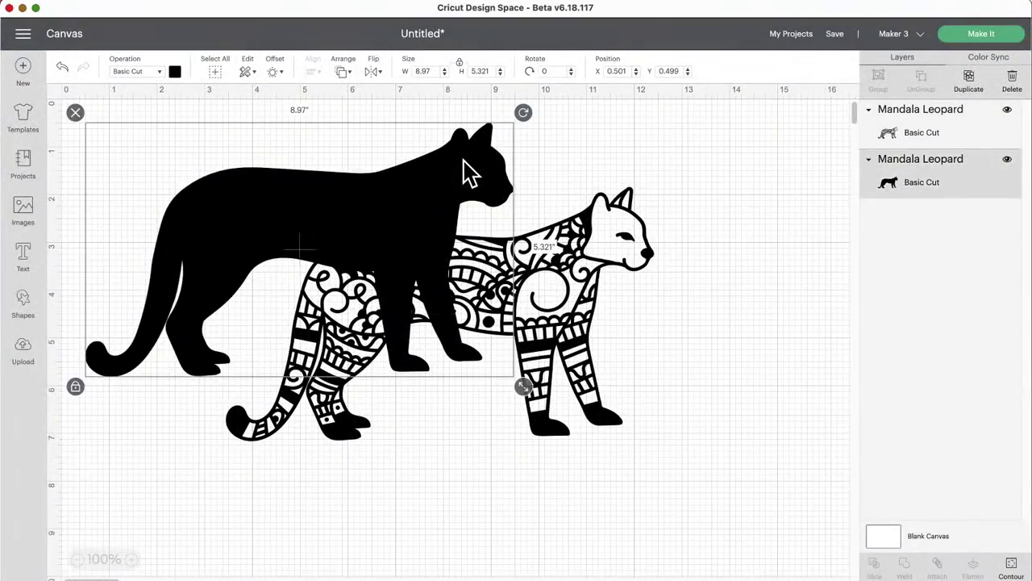
click(175, 71)
click(272, 179)
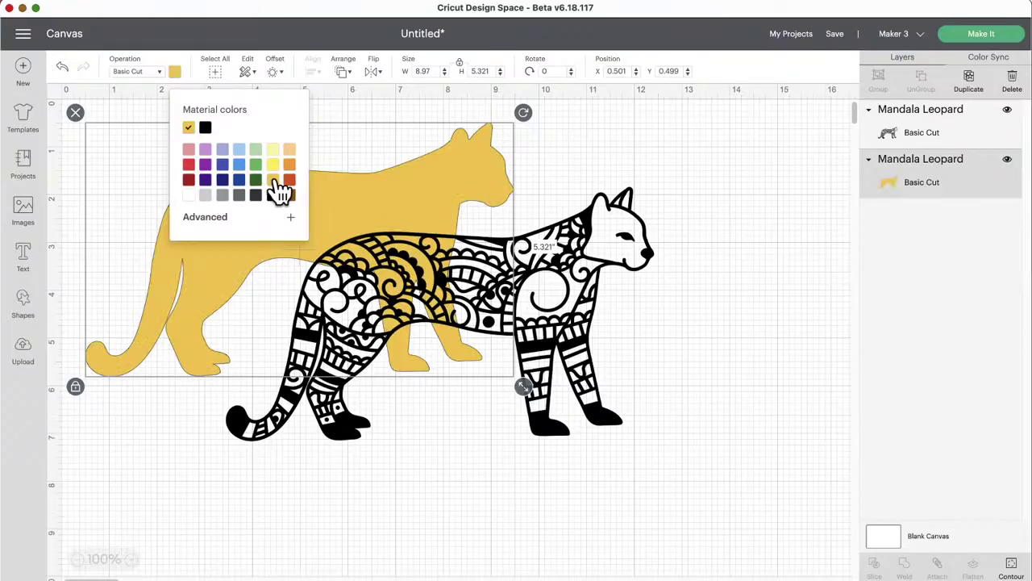
click(717, 187)
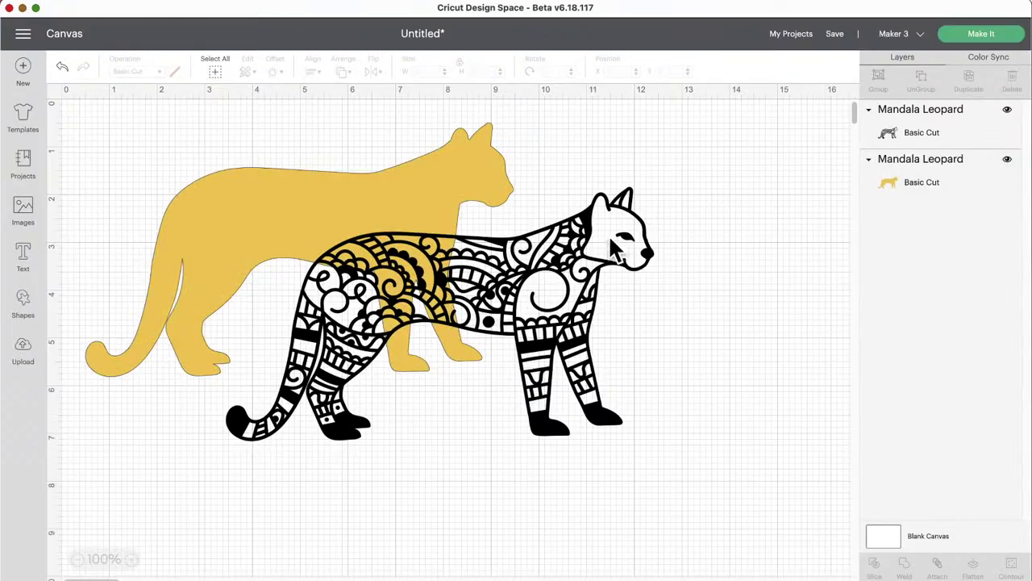
Try the patterned leopard over the gold silhouette as a layered preview and move it back off
drag(577, 252, 433, 180)
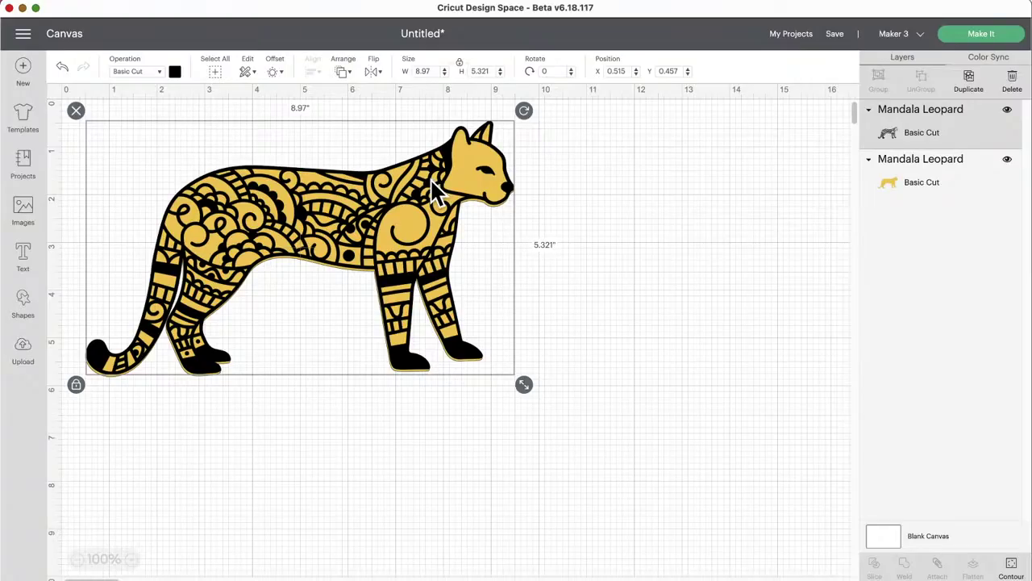
key(super+z)
Duplicate the gold leopard silhouette and open the copy's contours for editing
click(252, 215)
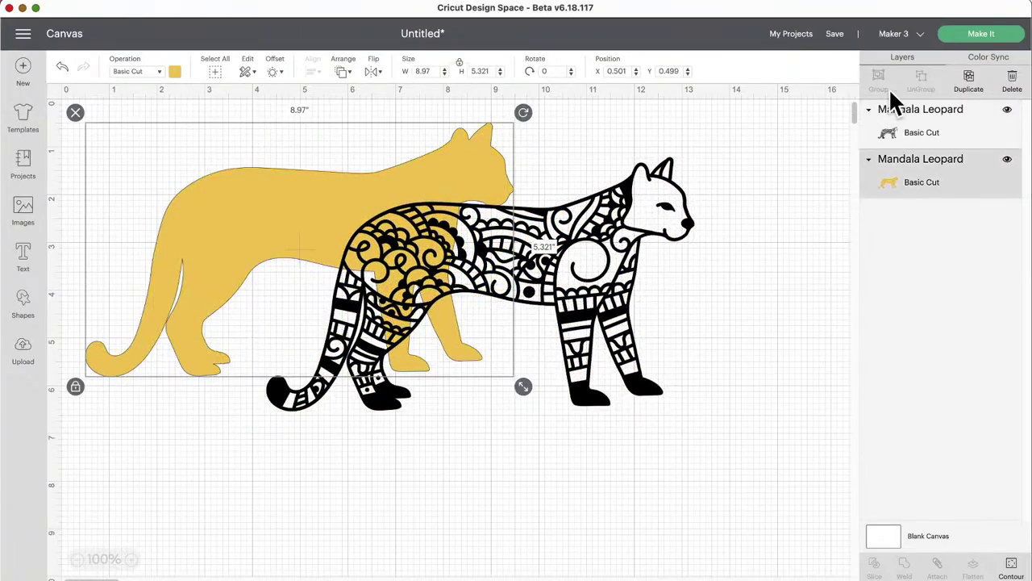
click(971, 82)
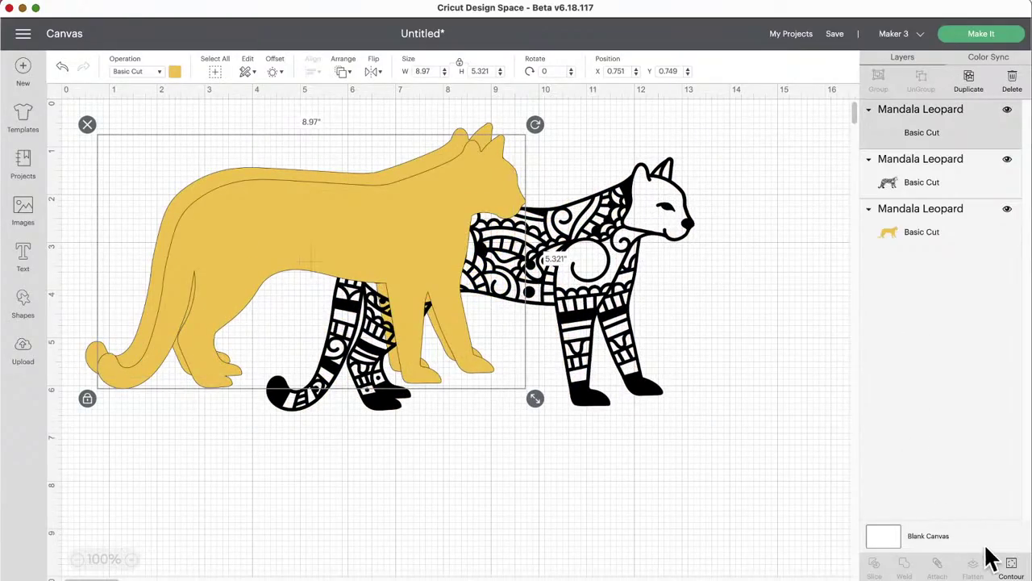
click(1010, 566)
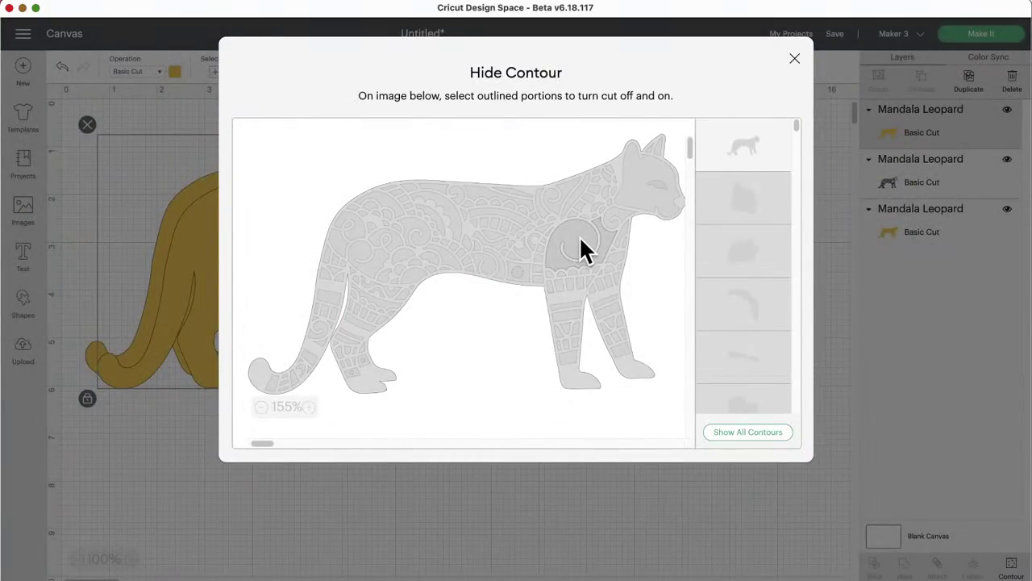
Turn on the chest spiral and face contours of the gold copy, keeping its outer outline on
click(579, 236)
click(633, 186)
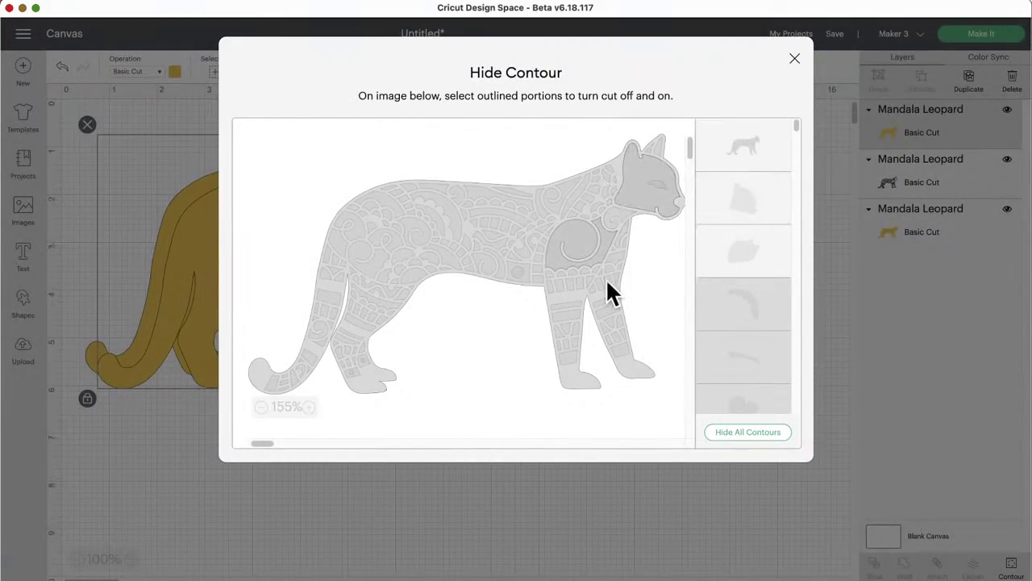
click(579, 376)
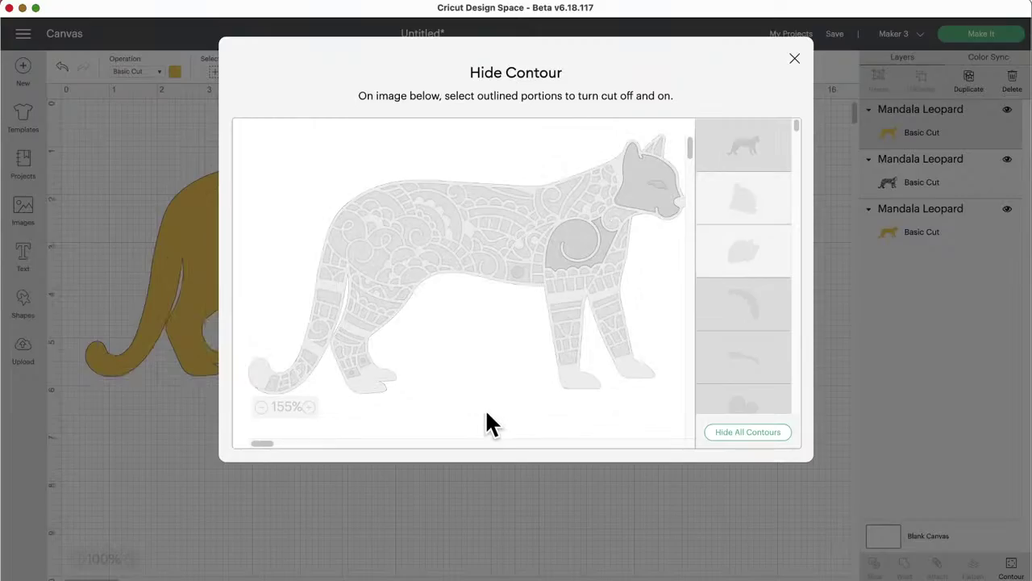
click(575, 384)
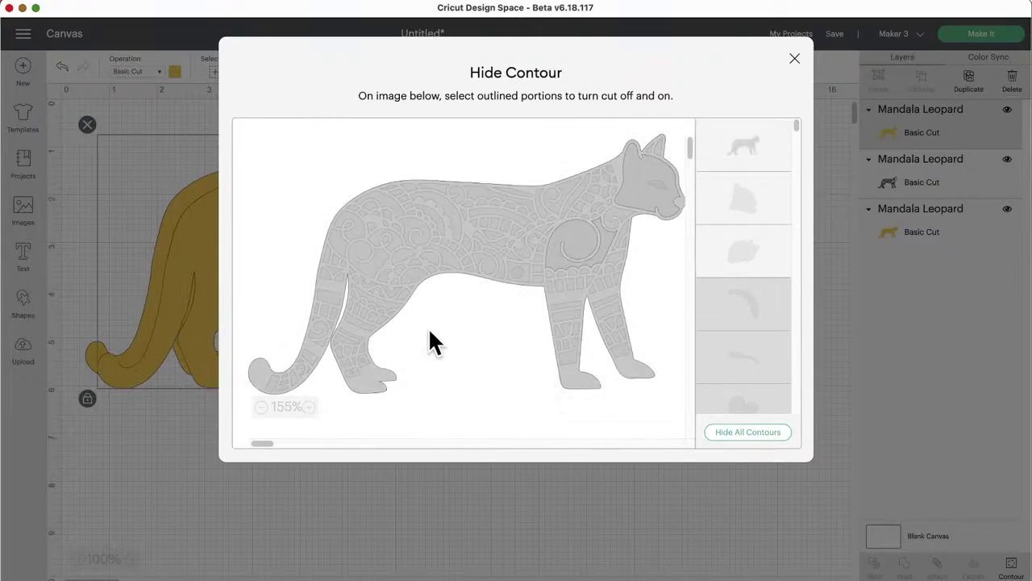
Turn on selected contours on the gold copy's upper tail, hip and back directly in the contour preview
click(346, 242)
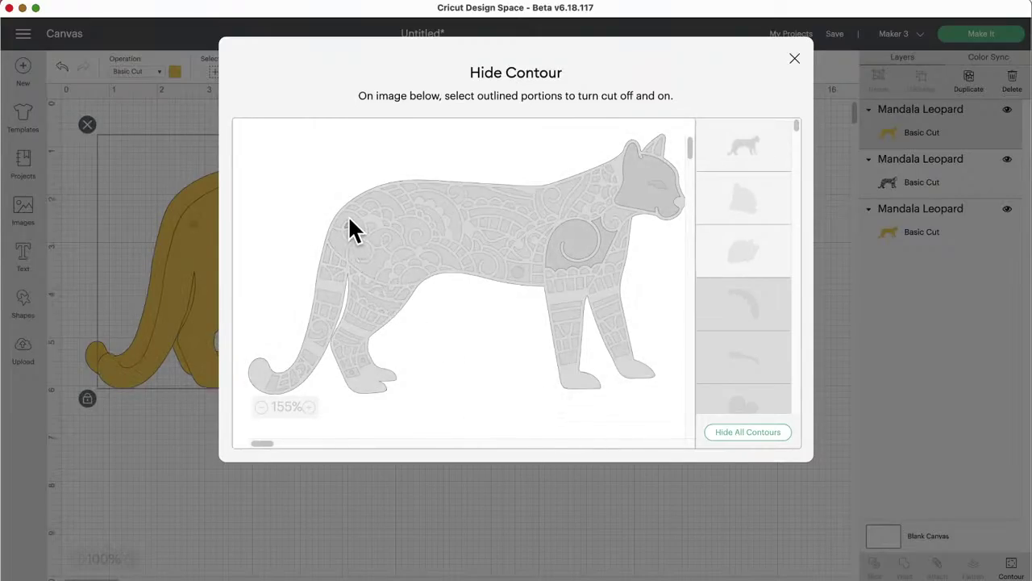
click(329, 250)
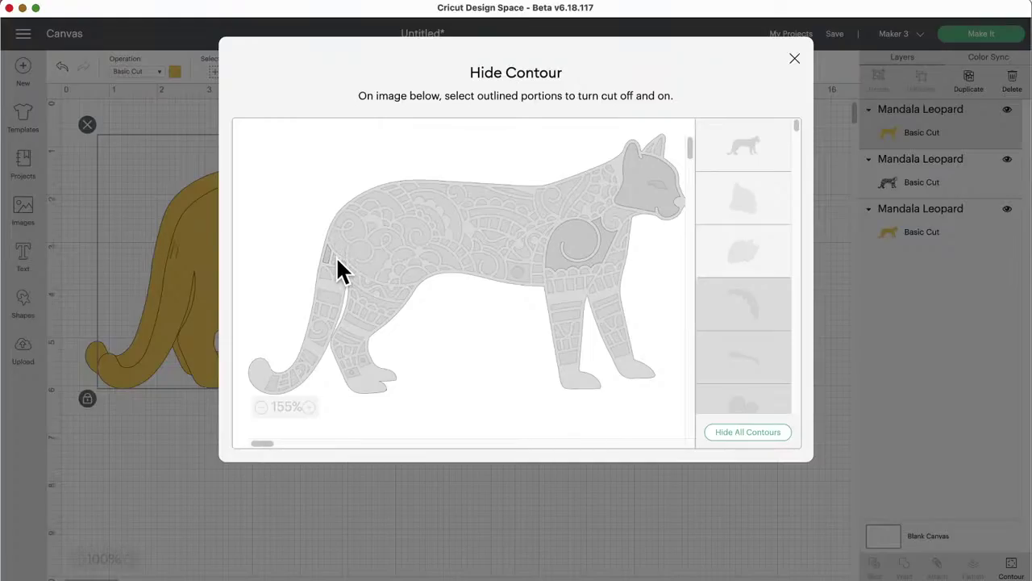
click(334, 310)
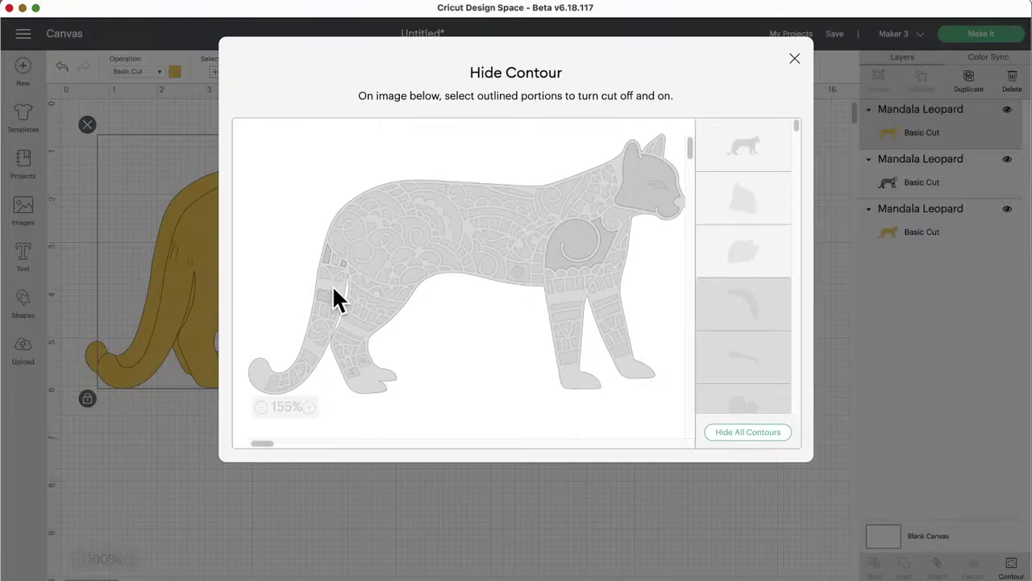
click(333, 299)
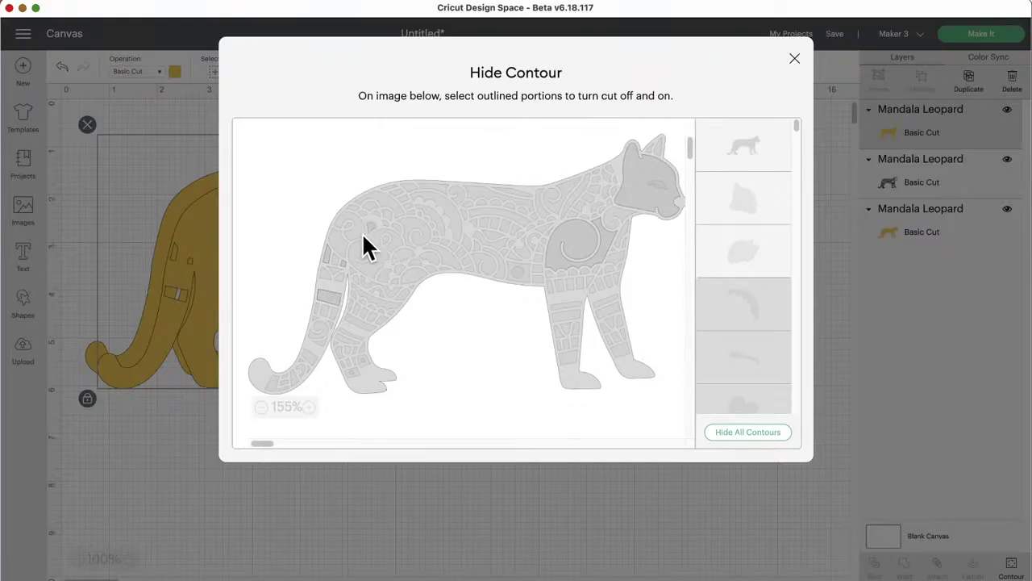
click(353, 256)
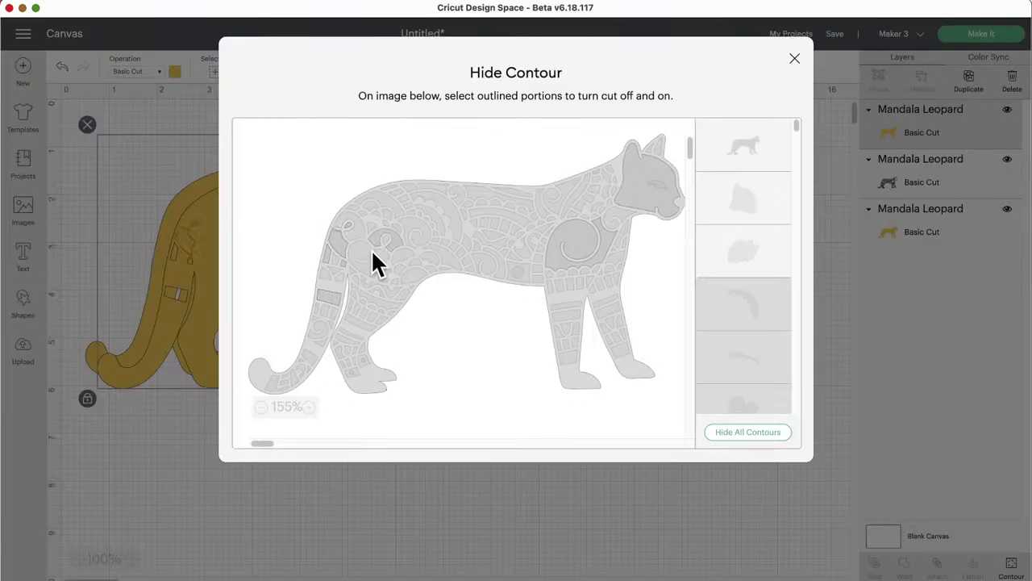
click(371, 249)
click(413, 234)
click(446, 218)
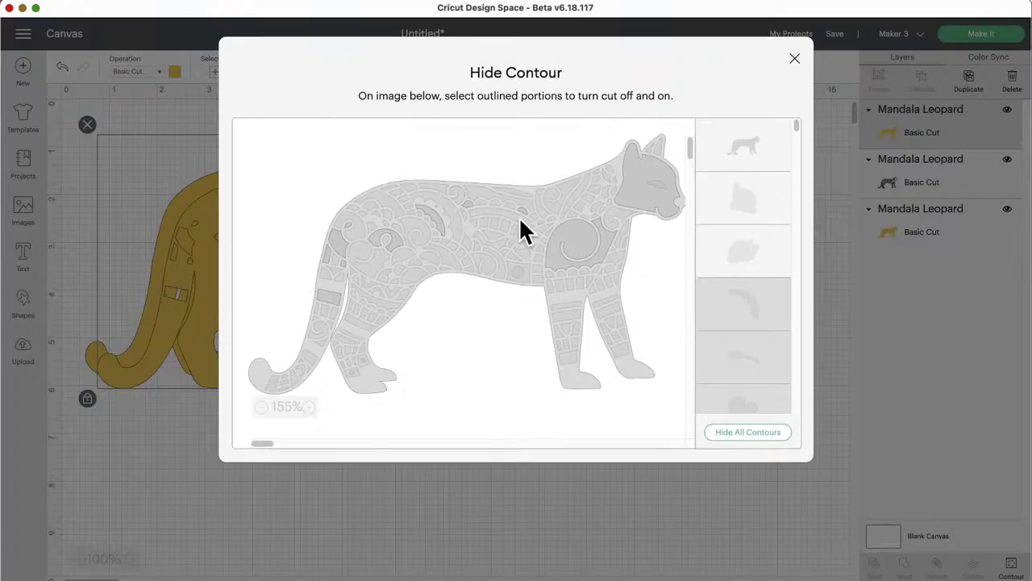
Turn on the larger hidden contours of the gold copy piece by piece, including the back arc, hip, shoulder and rear-thigh shapes
scroll(710, 327, down, 3)
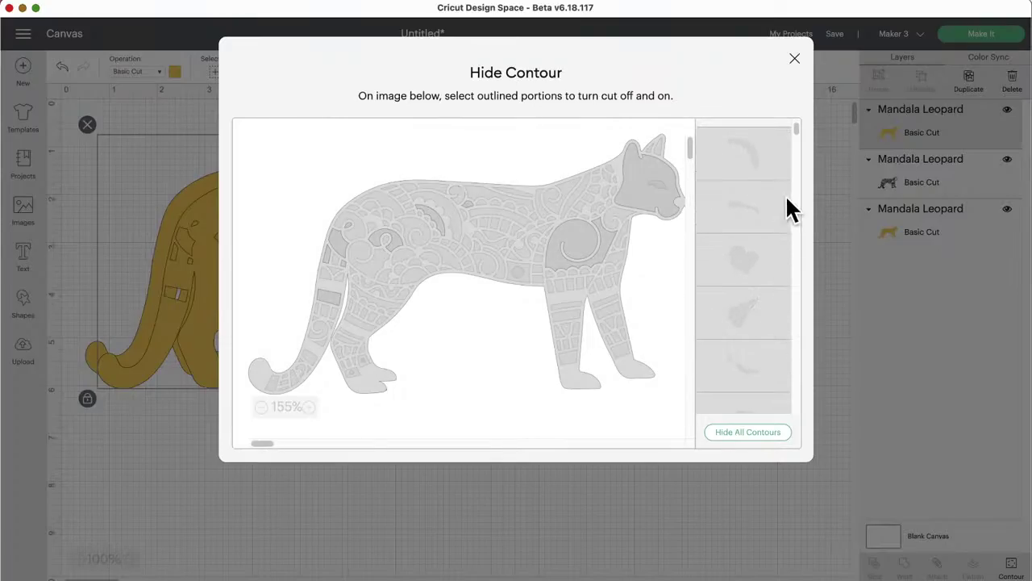
click(759, 158)
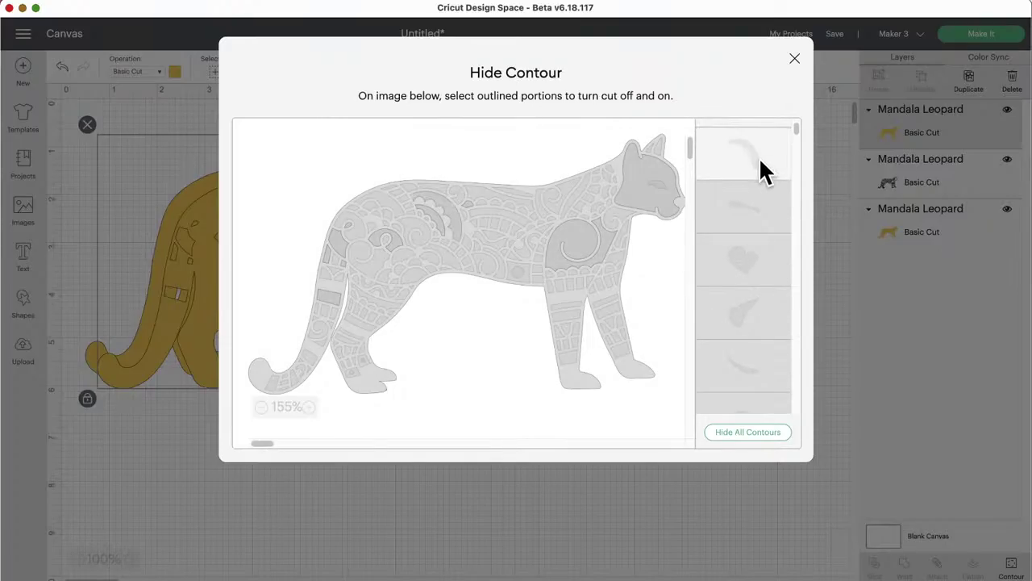
click(761, 271)
click(757, 314)
scroll(755, 313, down, 2)
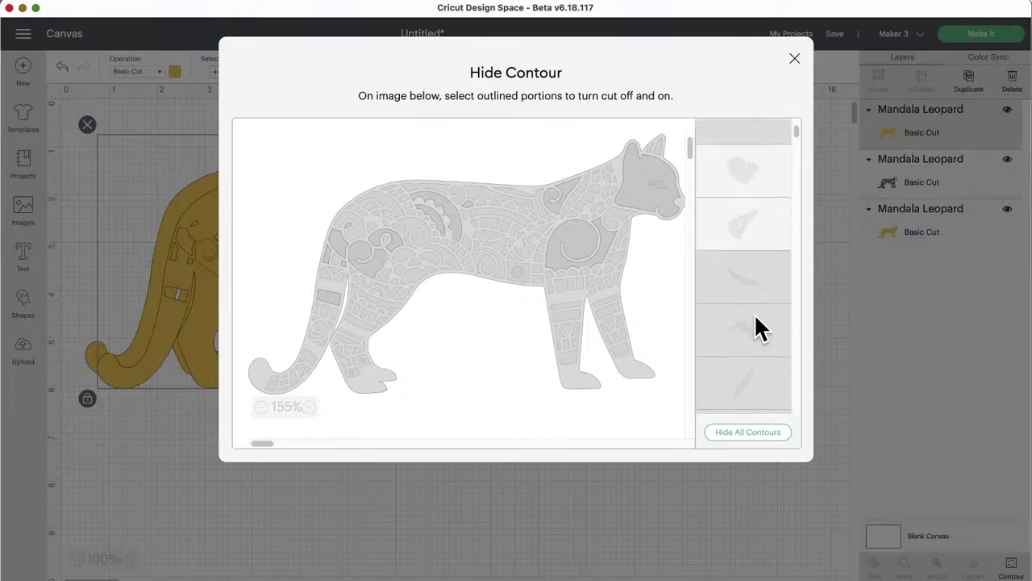
click(749, 286)
click(750, 339)
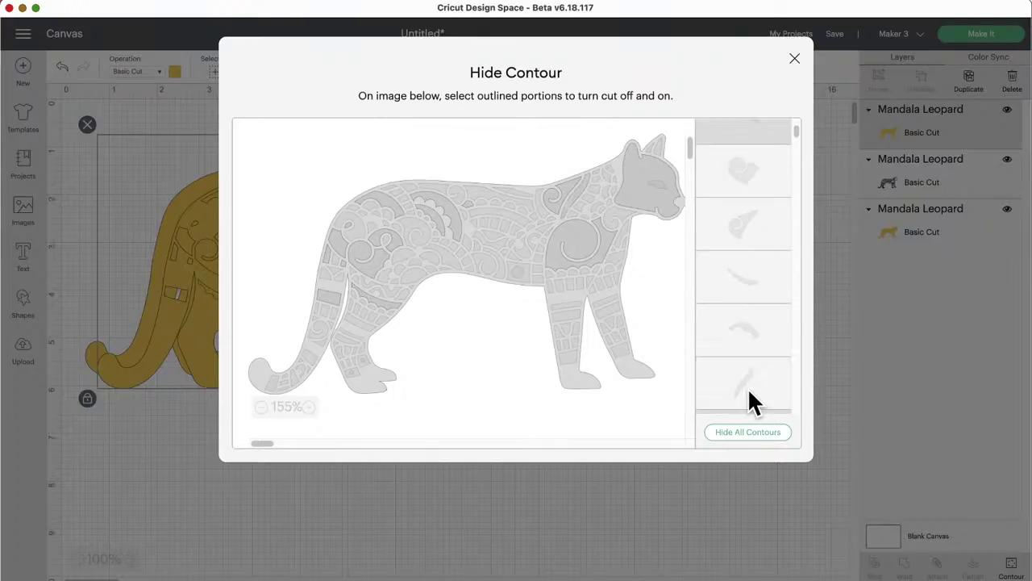
scroll(747, 387, down, 2)
click(758, 311)
click(761, 384)
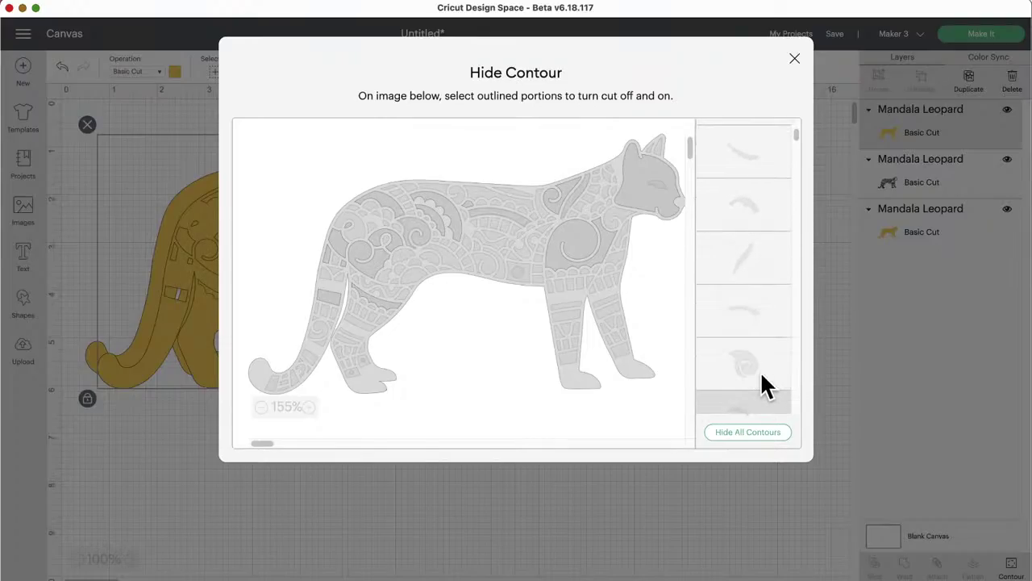
Turn on further hidden contours of the gold copy's body, working down the list of individual contour pieces
scroll(760, 385, down, 2)
click(752, 348)
scroll(751, 348, down, 2)
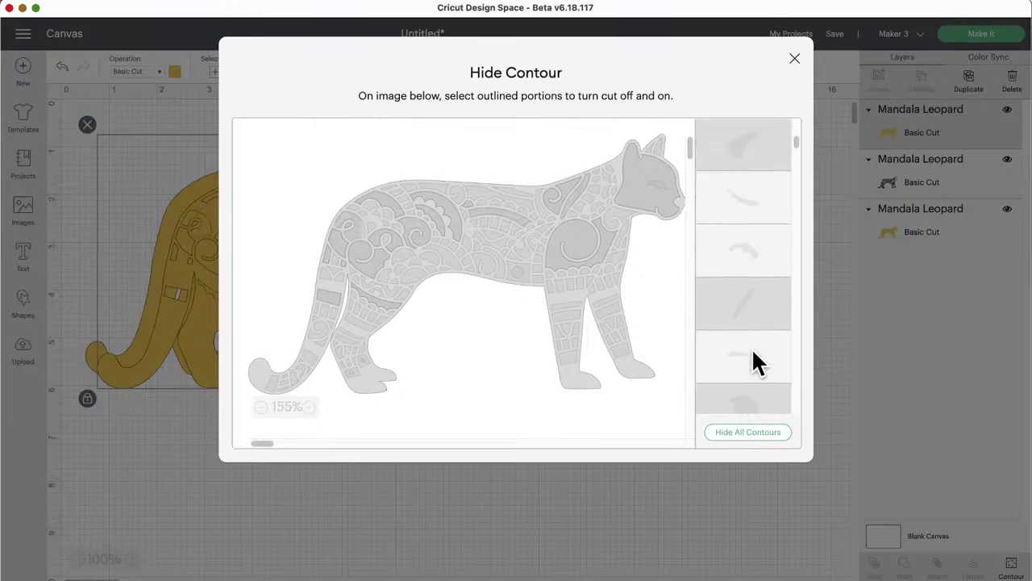
click(755, 387)
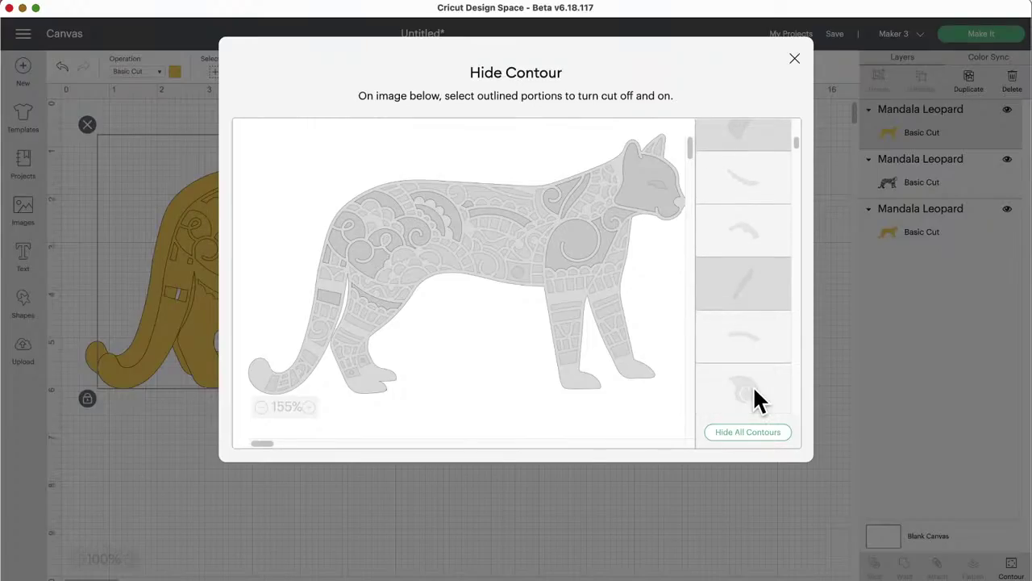
scroll(756, 396, up, 1)
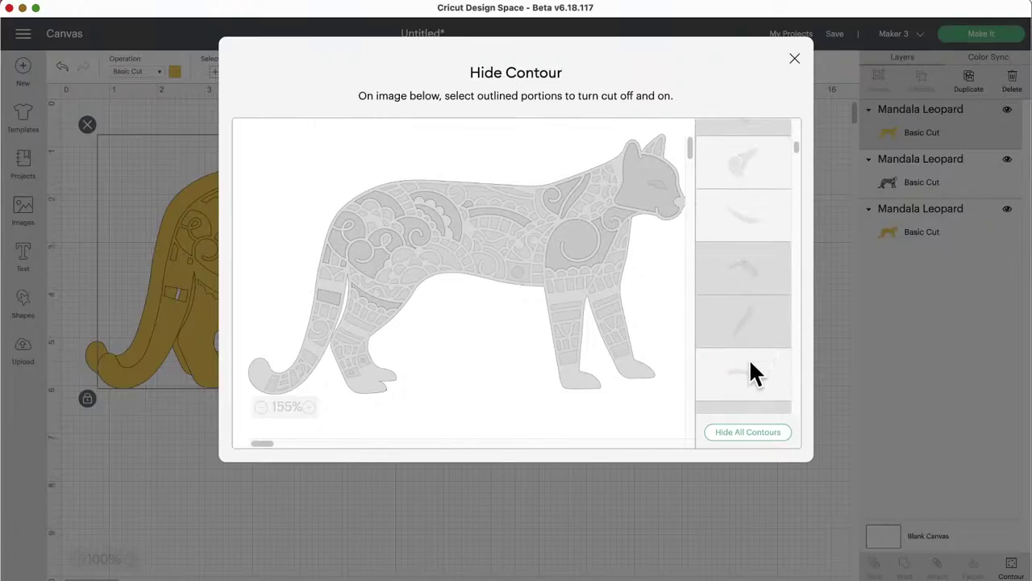
scroll(750, 379, down, 2)
scroll(757, 347, down, 1)
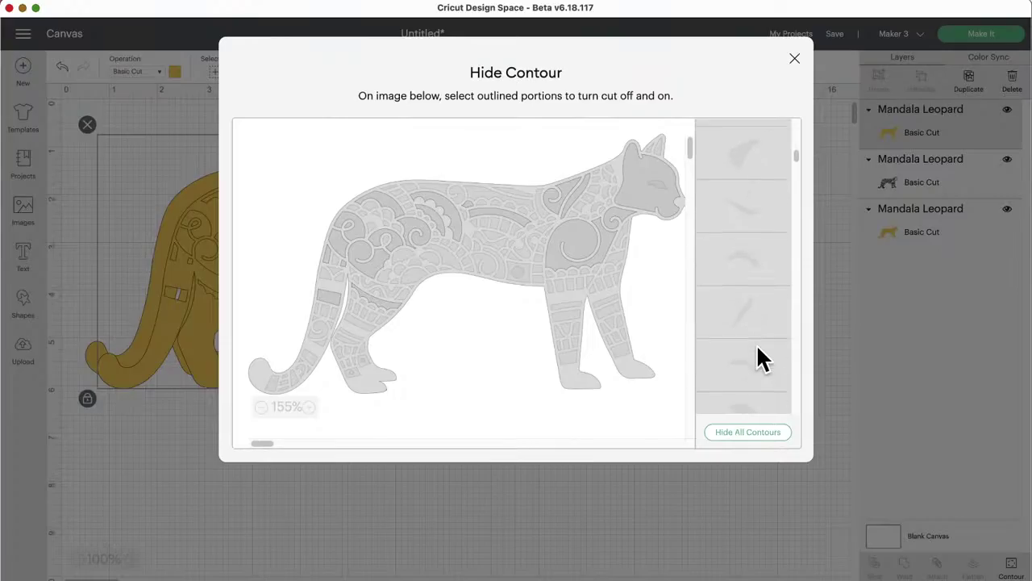
Turn on the gold copy's contours beside the rear thigh and the square one on the belly behind the front leg
click(758, 346)
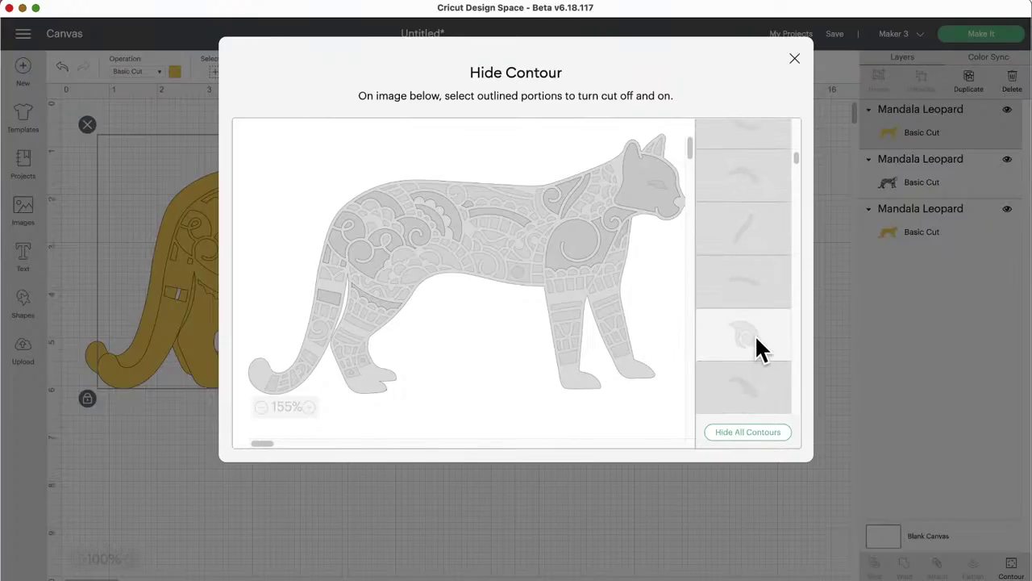
click(755, 175)
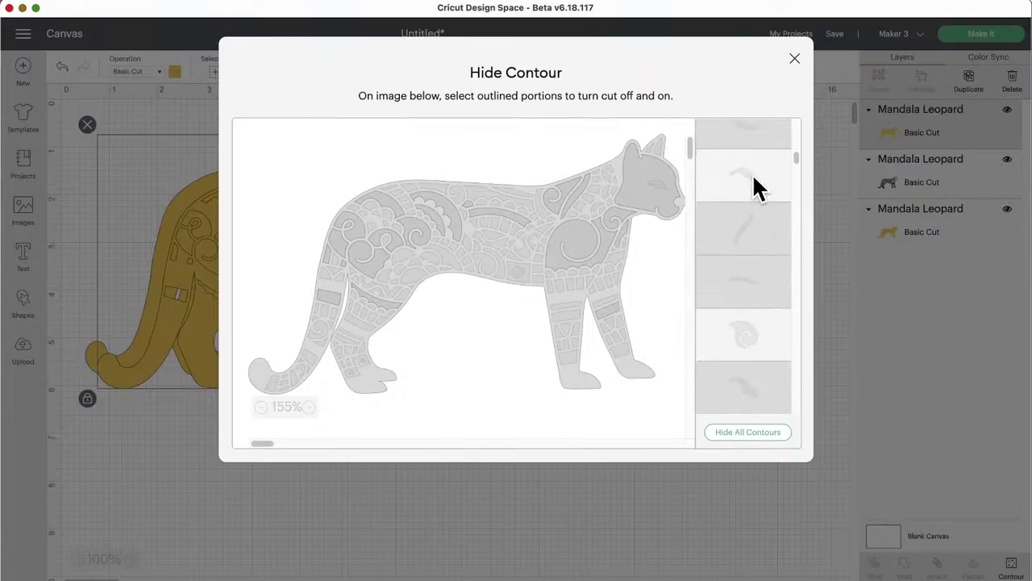
click(750, 274)
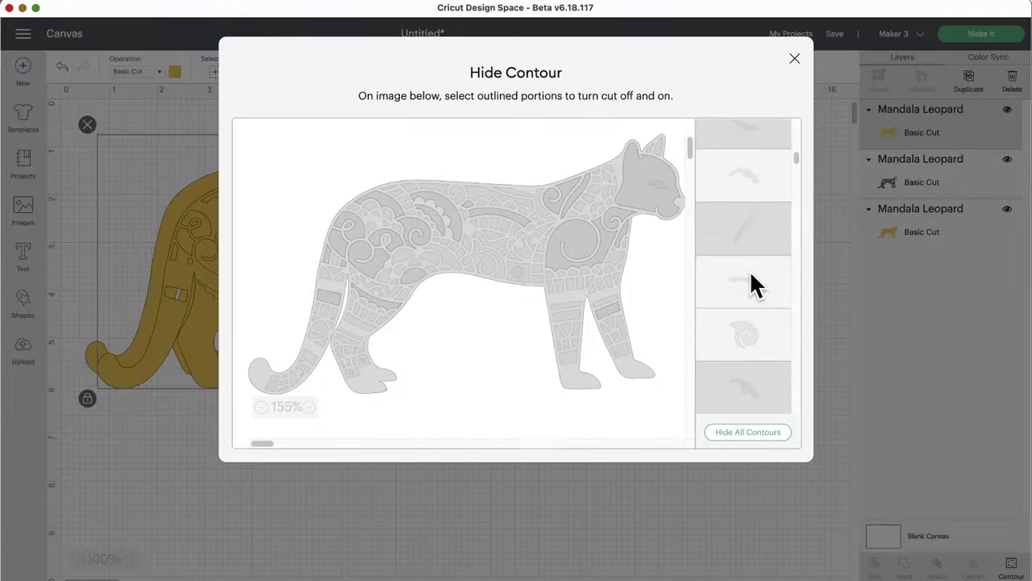
click(750, 227)
scroll(751, 230, up, 3)
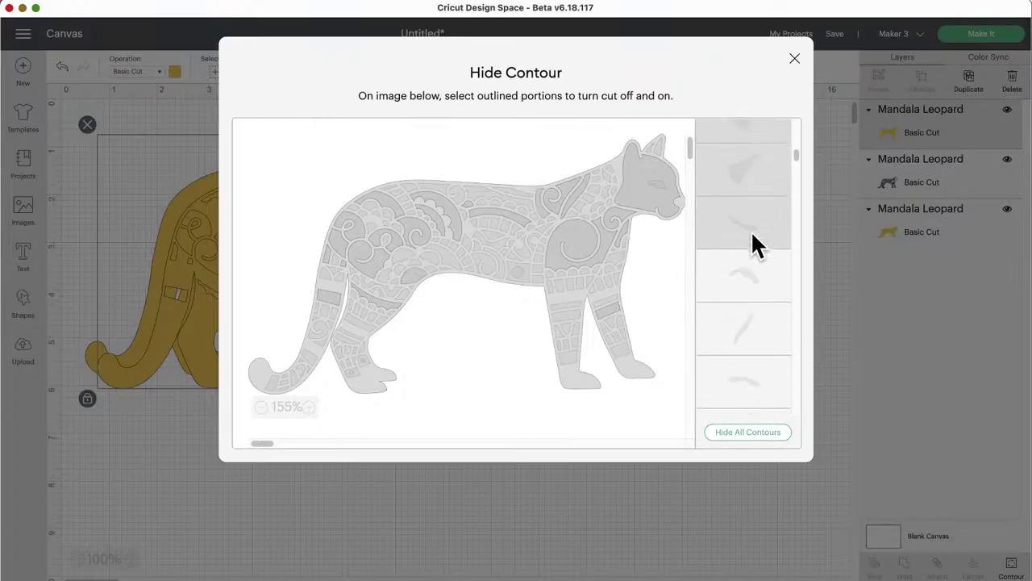
click(753, 231)
scroll(745, 308, down, 5)
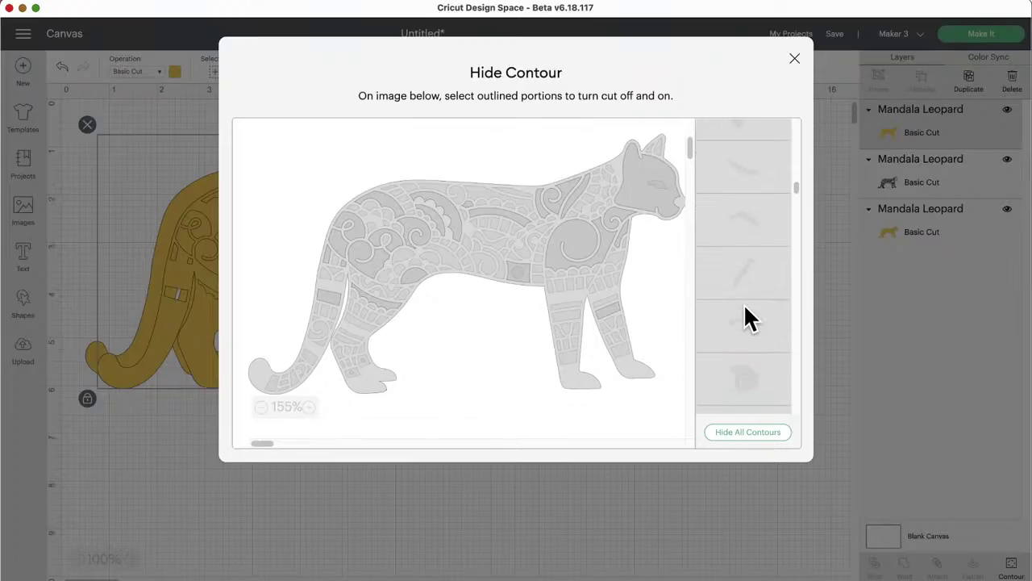
Turn on the small contours on the gold copy's tail tip and hind lower leg, and close the contour editor
scroll(755, 250, down, 1)
click(751, 173)
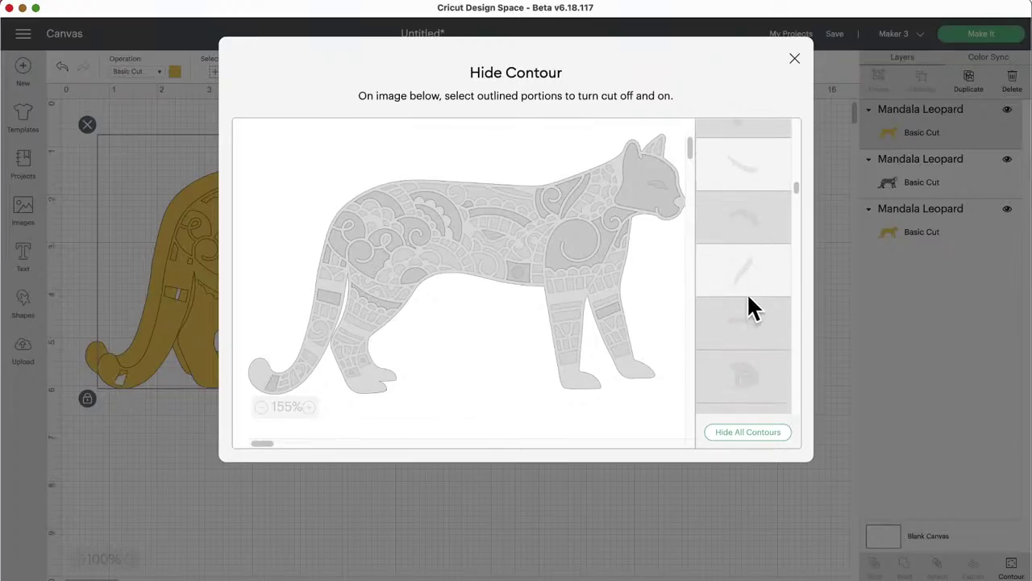
click(752, 323)
scroll(753, 408, down, 2)
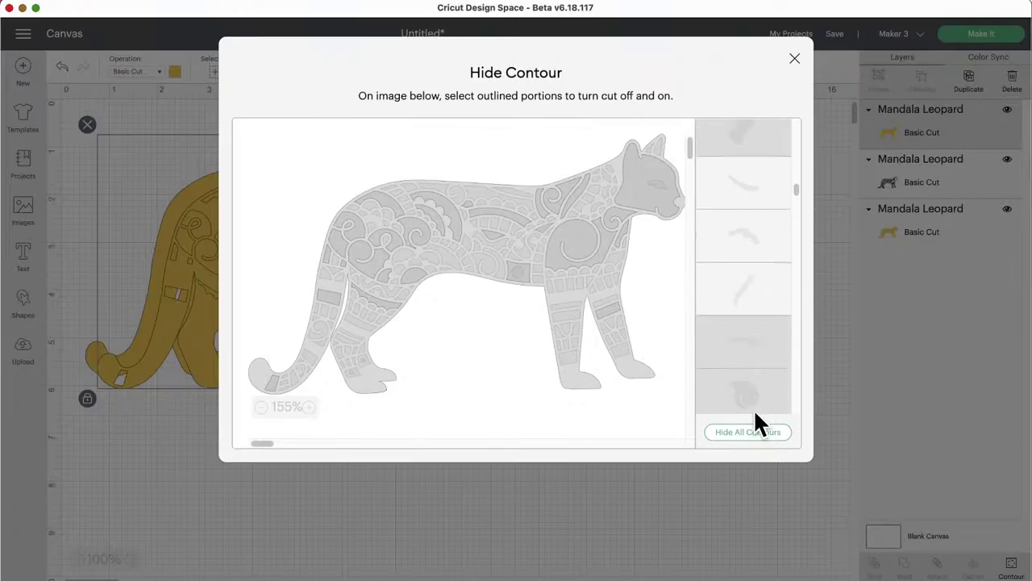
click(751, 278)
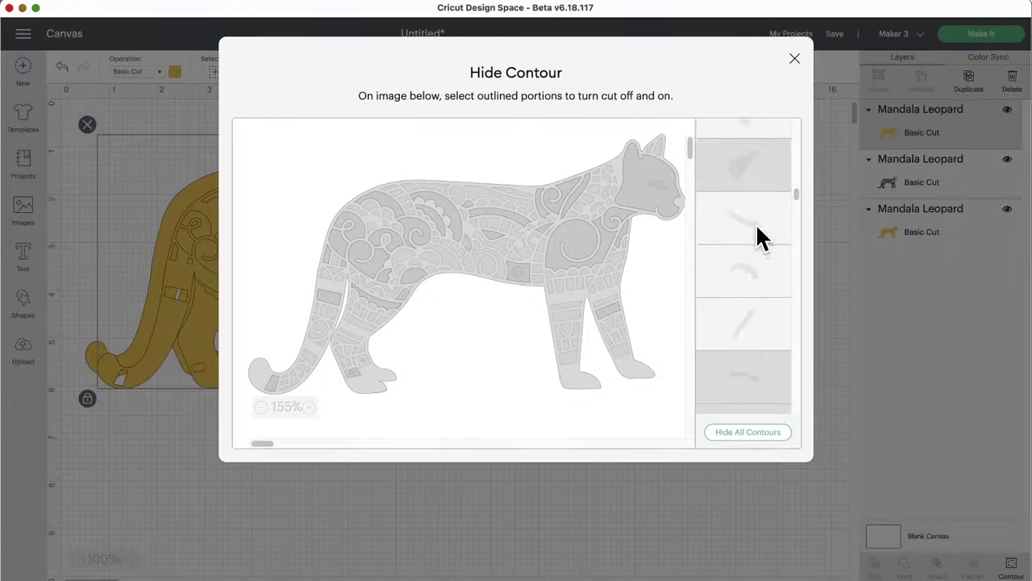
scroll(741, 367, down, 2)
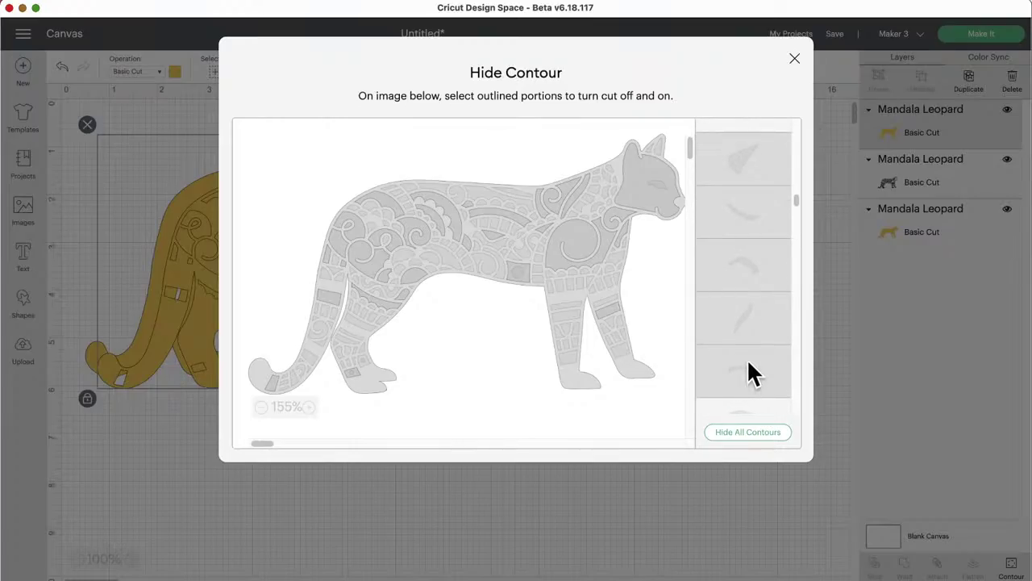
click(413, 521)
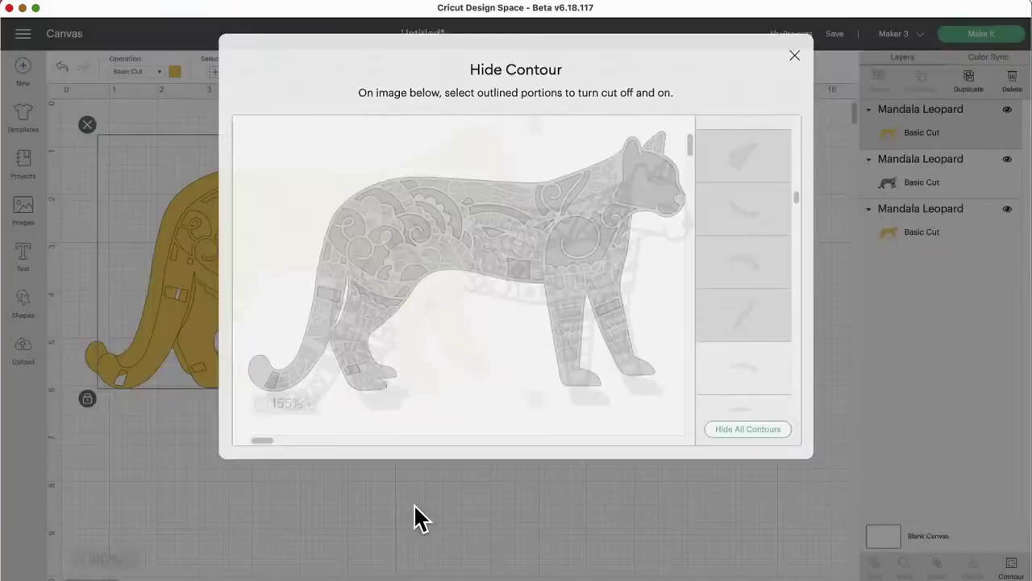
Move the contoured gold copy to about X 3.03, Y 1.21 and recolor it orange (#faa52e)
drag(323, 242, 431, 265)
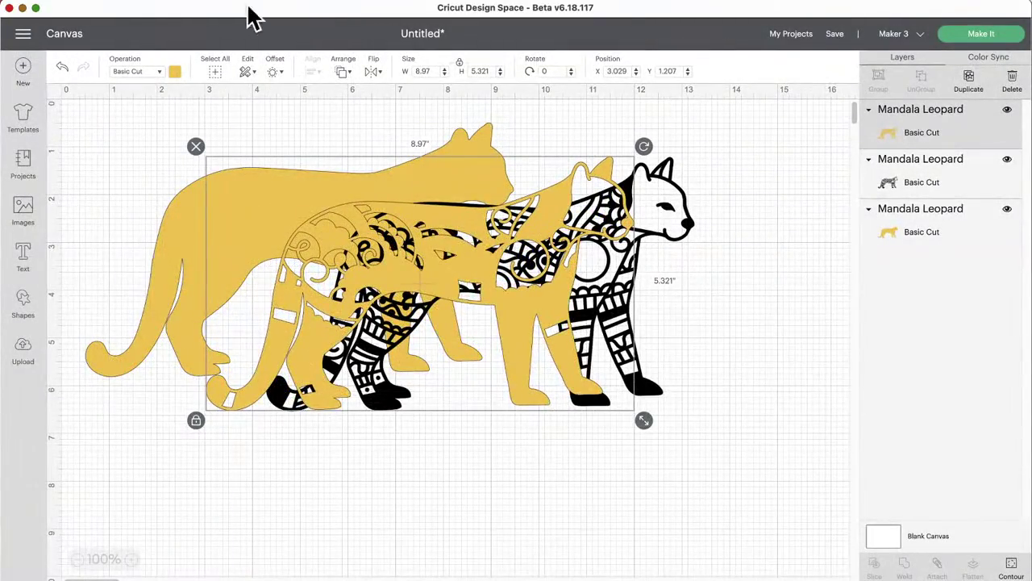
click(175, 72)
click(211, 223)
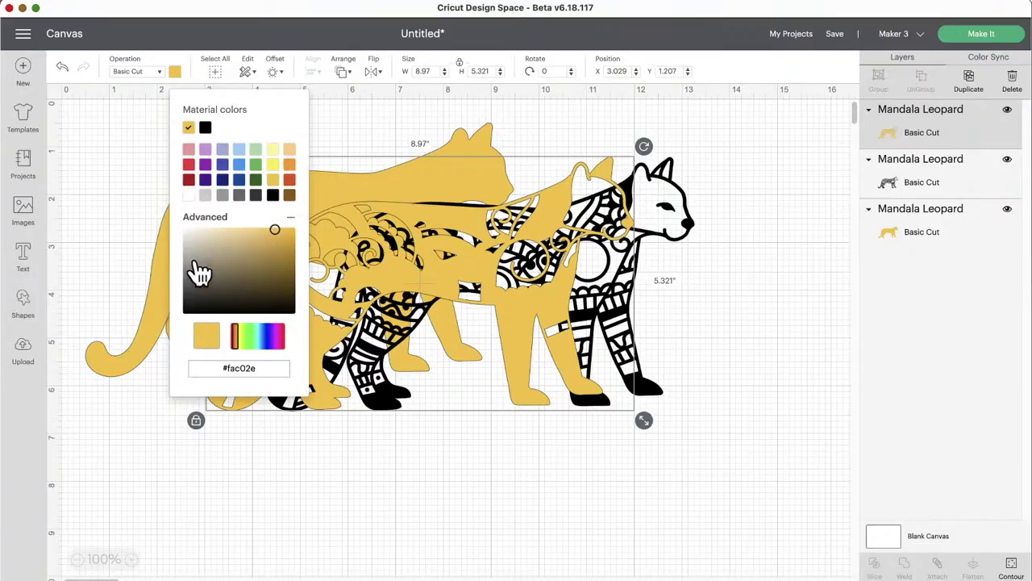
click(236, 337)
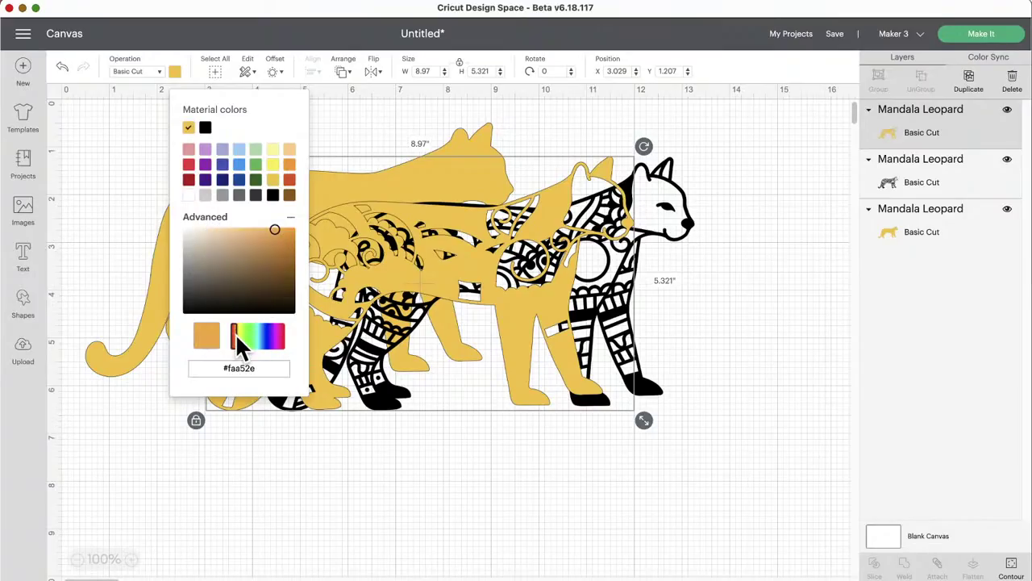
Reposition the orange leopard at about X 2.25, Y 1.51 so that it sits lower between the other two
click(846, 326)
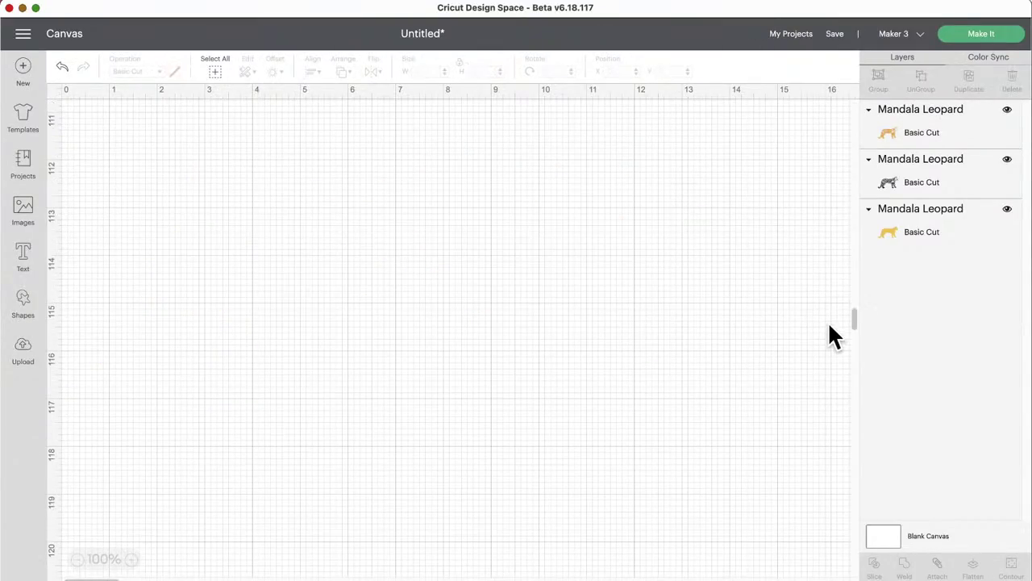
drag(853, 319, 853, 119)
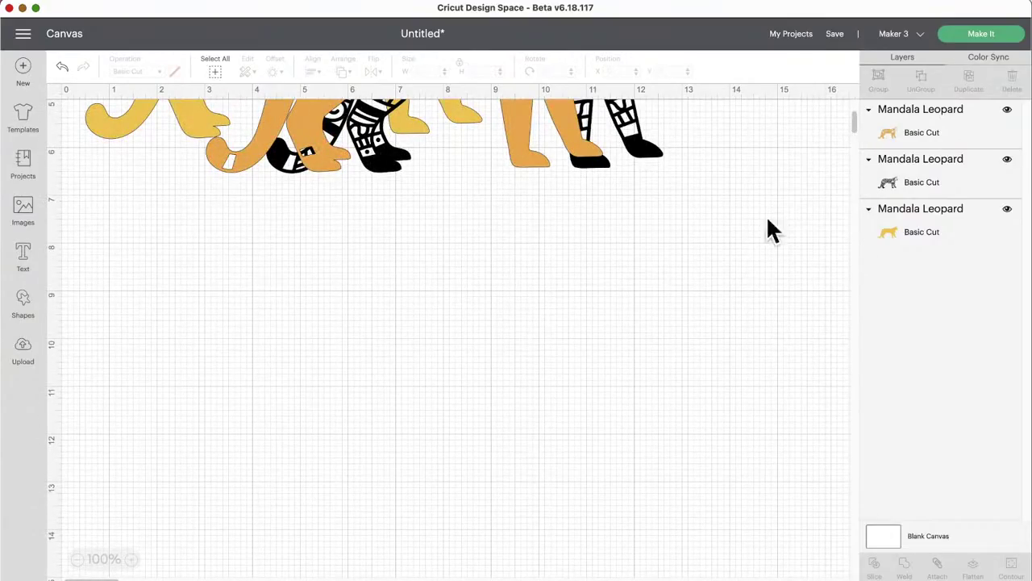
scroll(500, 330, up, 5)
click(524, 324)
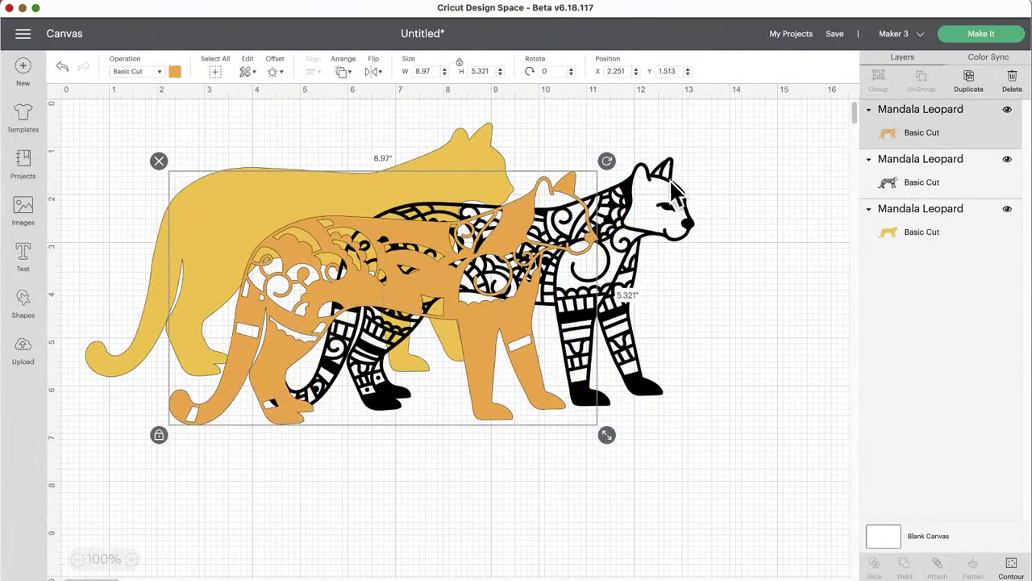
Bring the black mandala leopard to the front of the stacking order
click(700, 195)
click(681, 193)
click(175, 71)
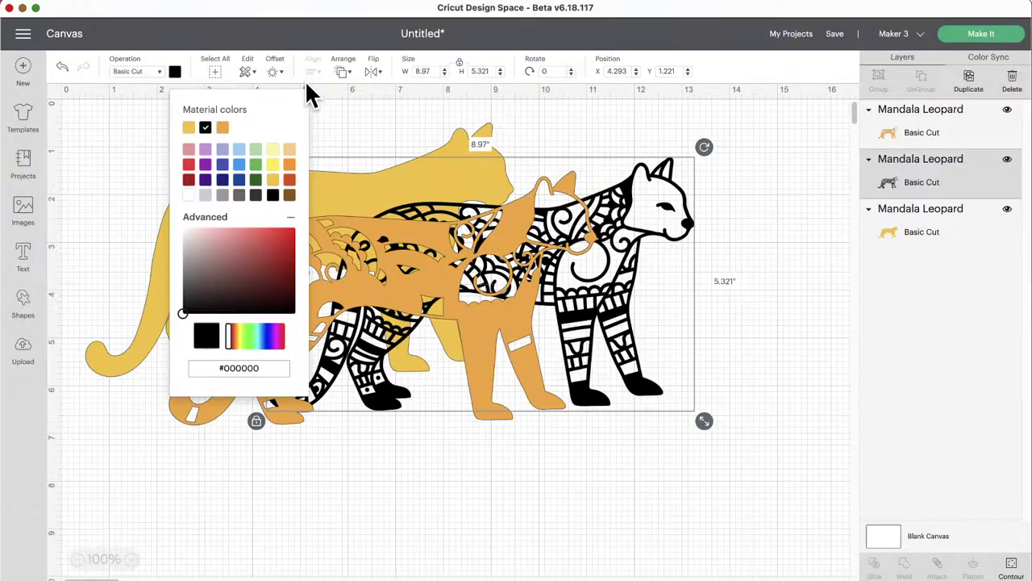
click(410, 265)
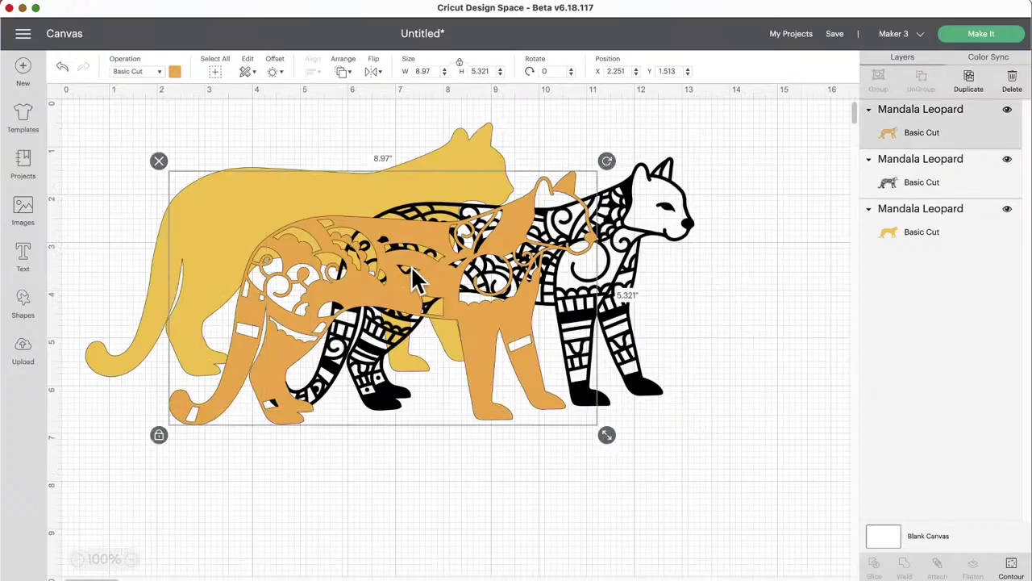
click(412, 211)
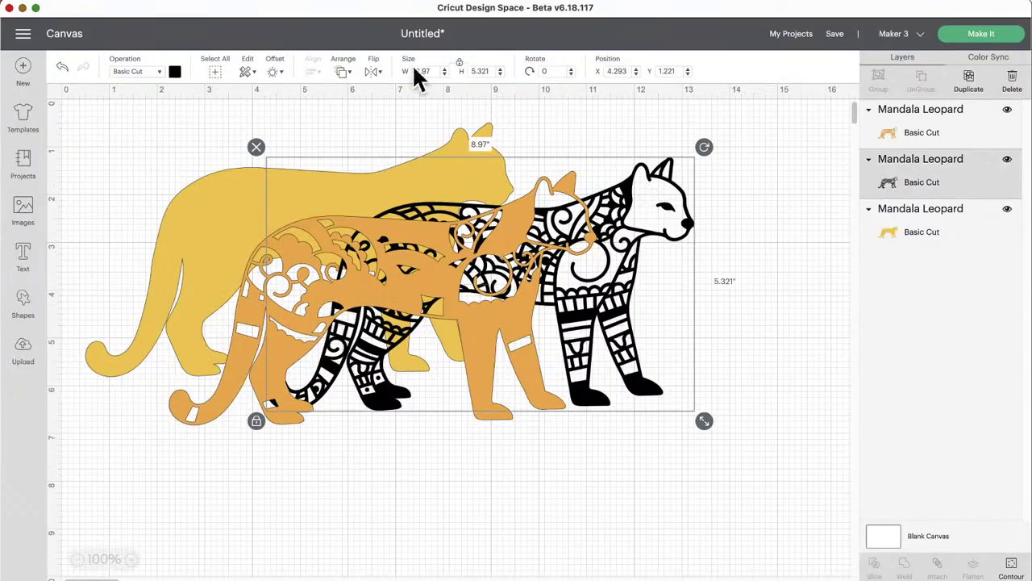
click(342, 72)
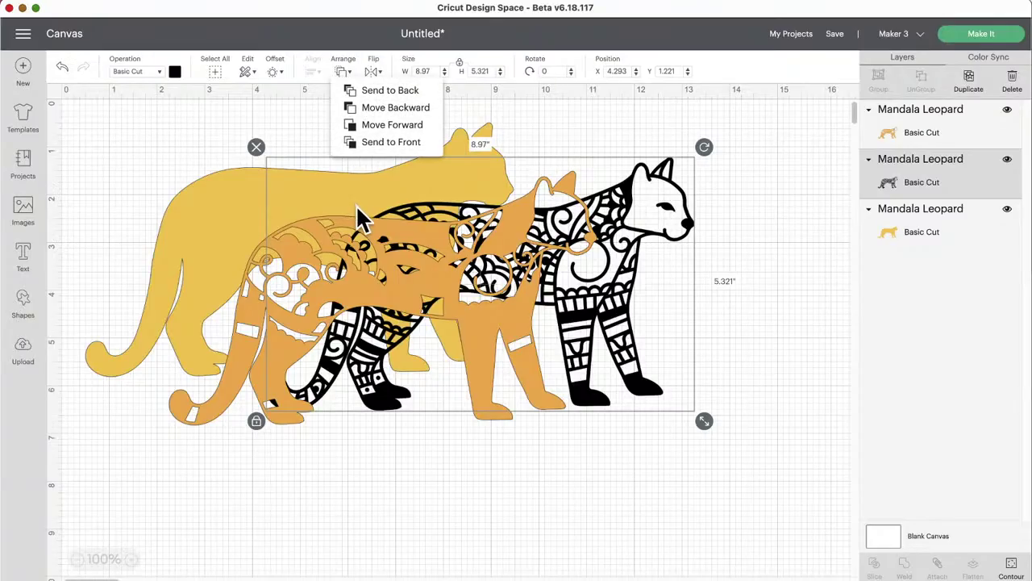
click(381, 140)
Move the solid gold silhouette and the black mandala leopard over the orange leopard, with the black one at about X 3.54, Y 1.12
click(97, 139)
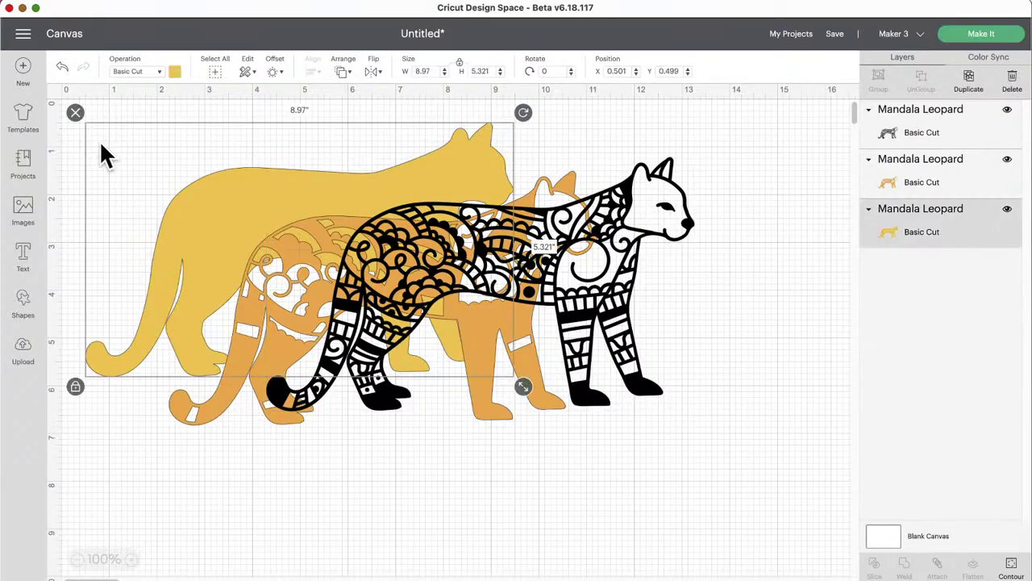
drag(96, 139, 231, 165)
click(111, 179)
drag(111, 179, 237, 191)
drag(436, 206, 337, 208)
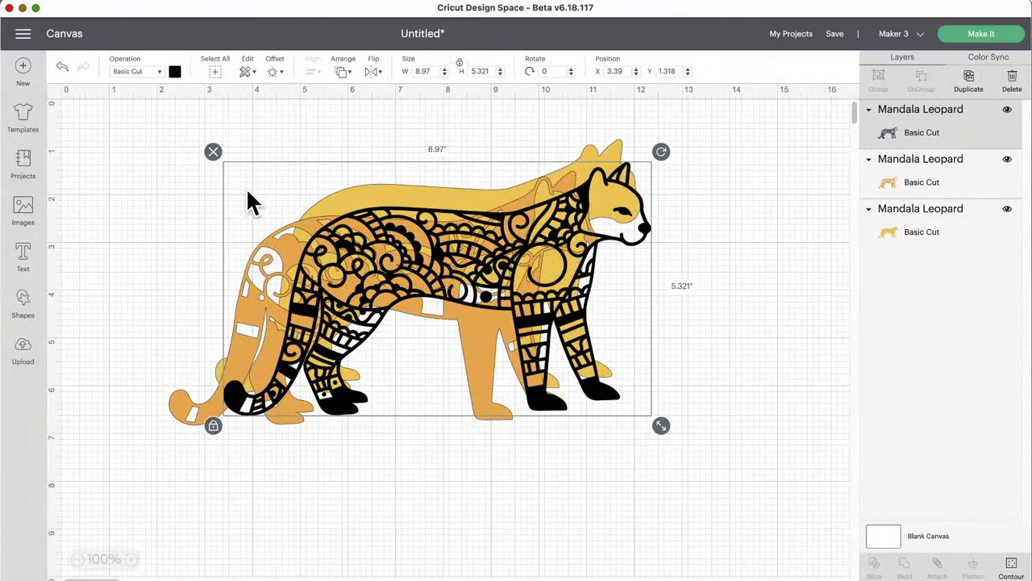
mouse_move(250, 200)
mouse_down()
mouse_move(341, 204)
mouse_move(189, 175)
mouse_move(263, 194)
mouse_move(255, 190)
mouse_up()
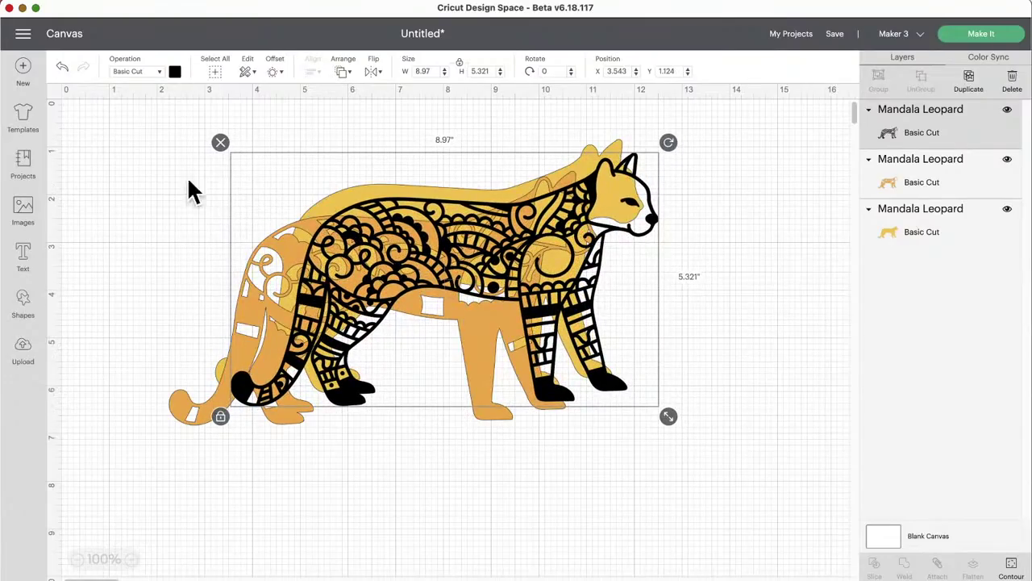
Select all three leopard layers, align them with Center so they stack exactly, and deselect them
drag(69, 218, 765, 294)
click(311, 72)
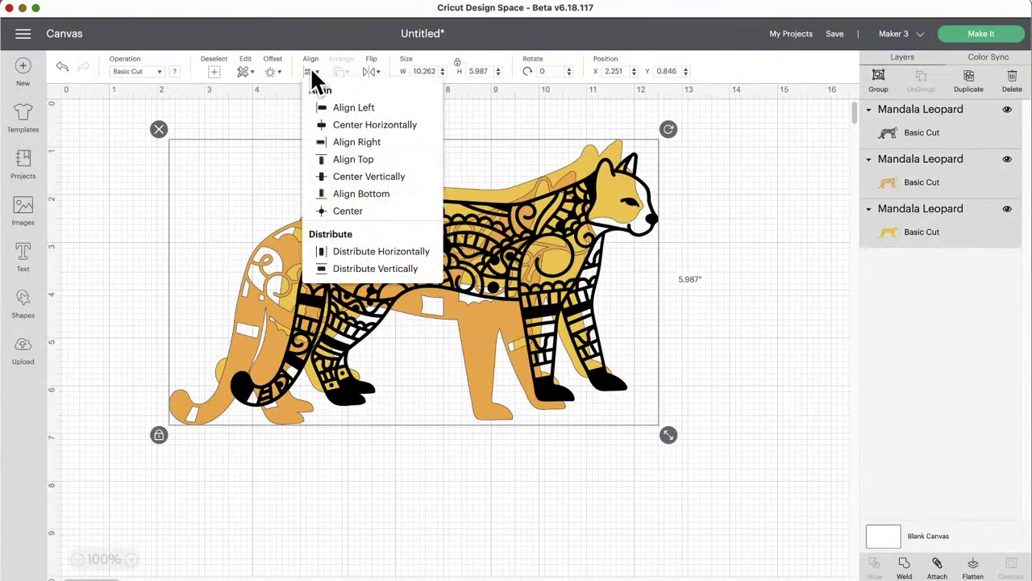
click(353, 210)
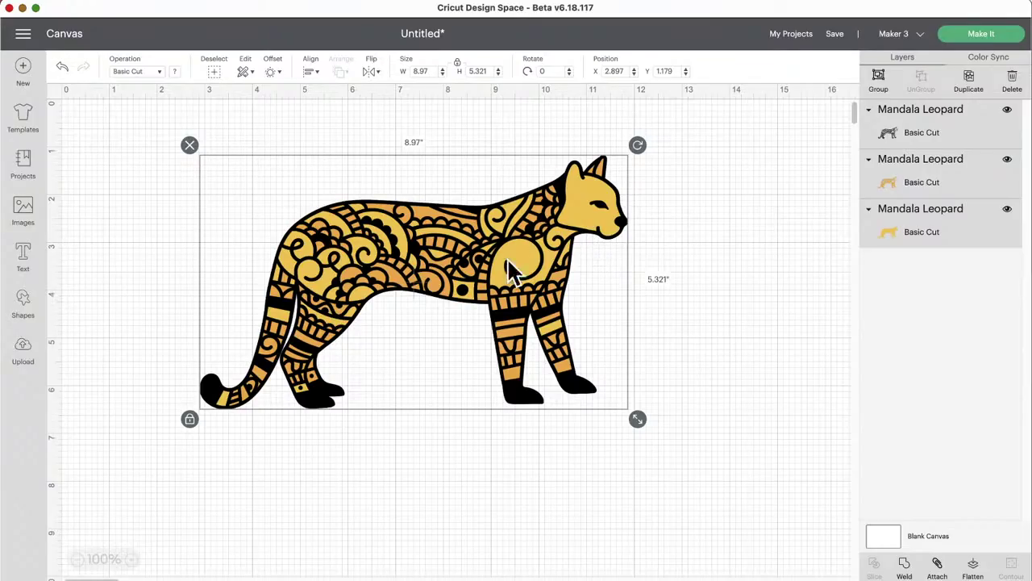
click(703, 226)
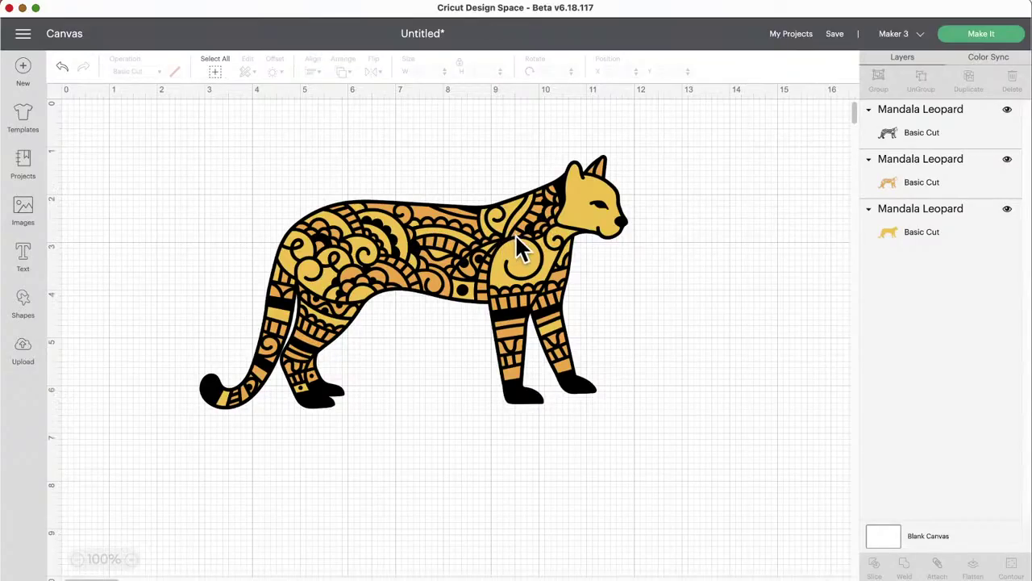
Return from the mandala animals to the list of image sets and open the New Year set
click(24, 211)
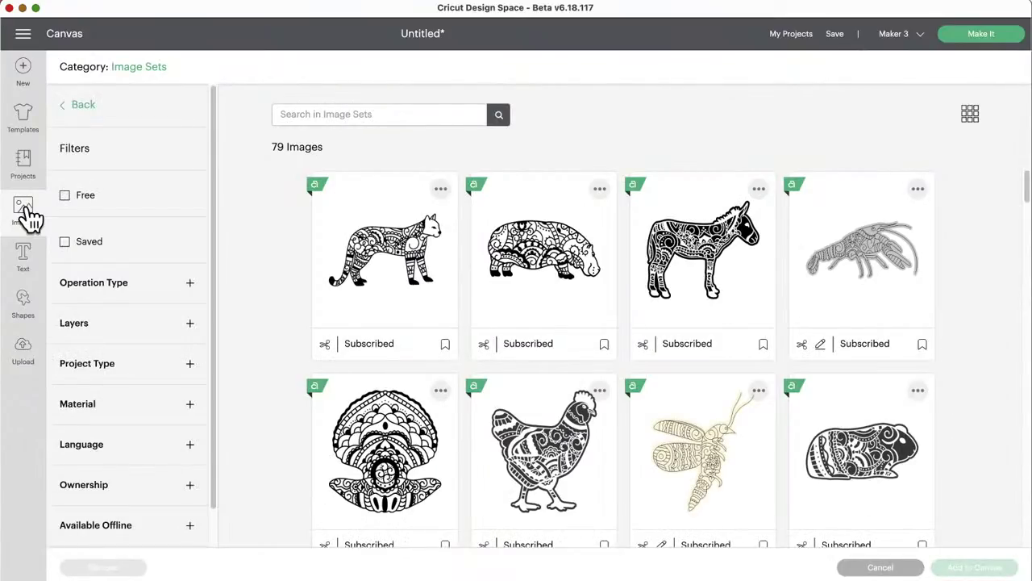
click(84, 106)
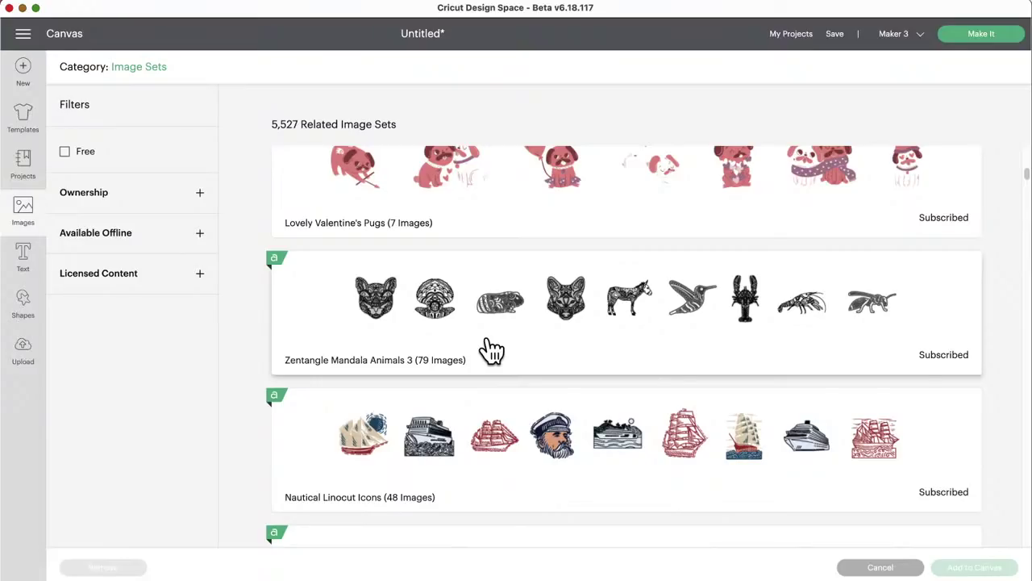
scroll(492, 348, down, 3)
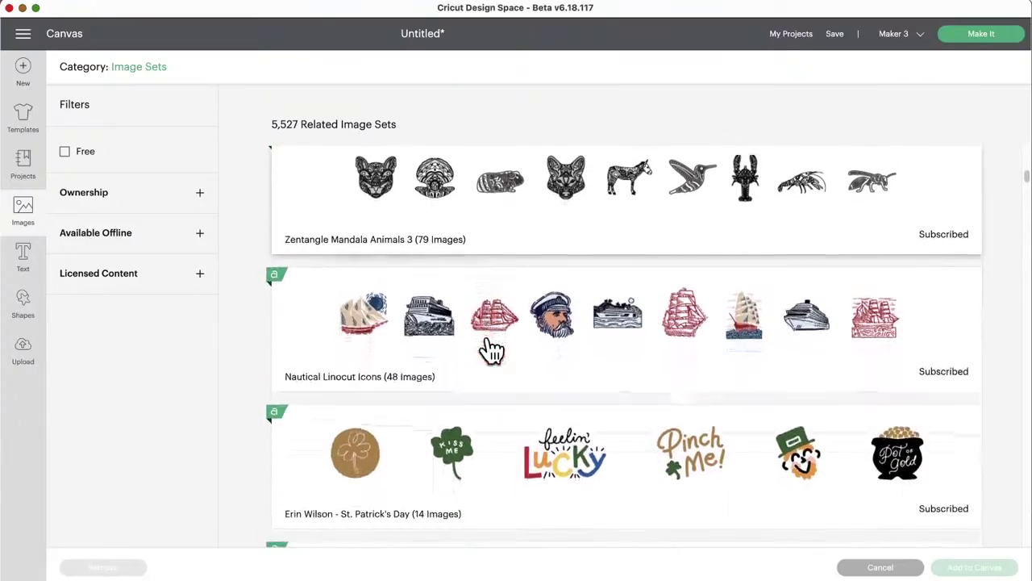
scroll(492, 348, down, 2)
scroll(492, 348, down, 8)
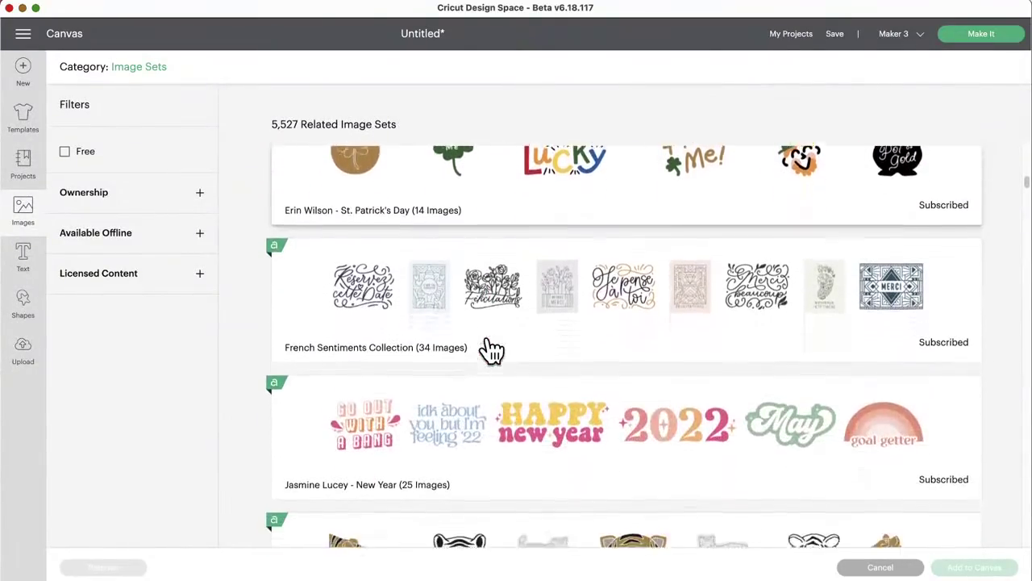
scroll(492, 348, down, 2)
scroll(490, 350, up, 3)
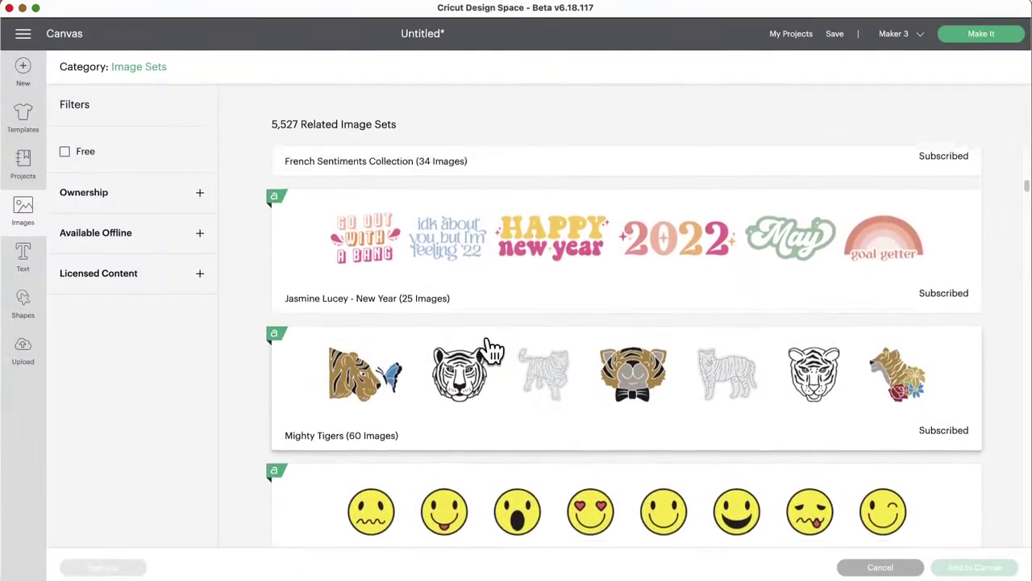
click(501, 316)
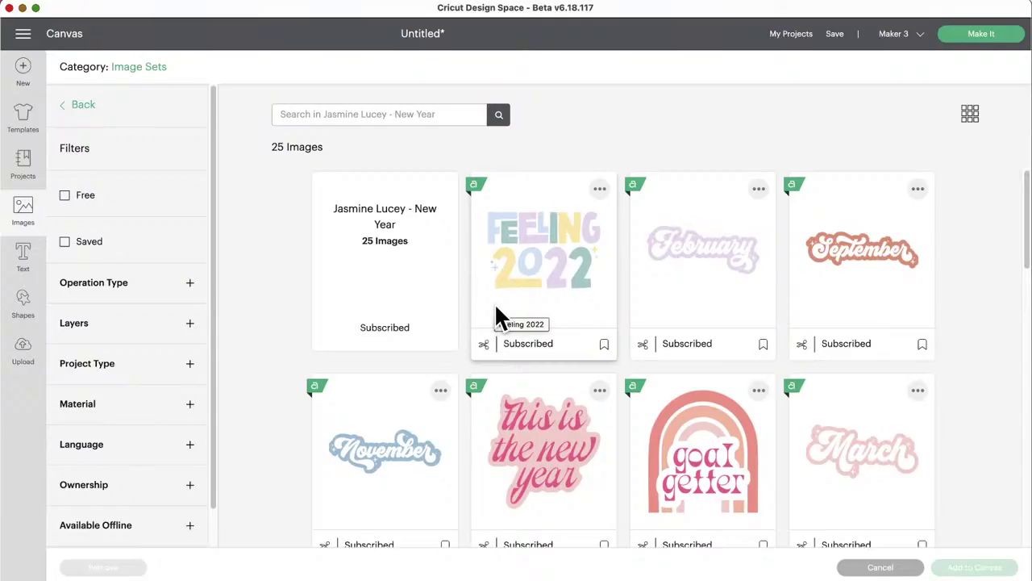
Look through all the month names and New Year sayings in the New Year image set
scroll(491, 311, down, 1)
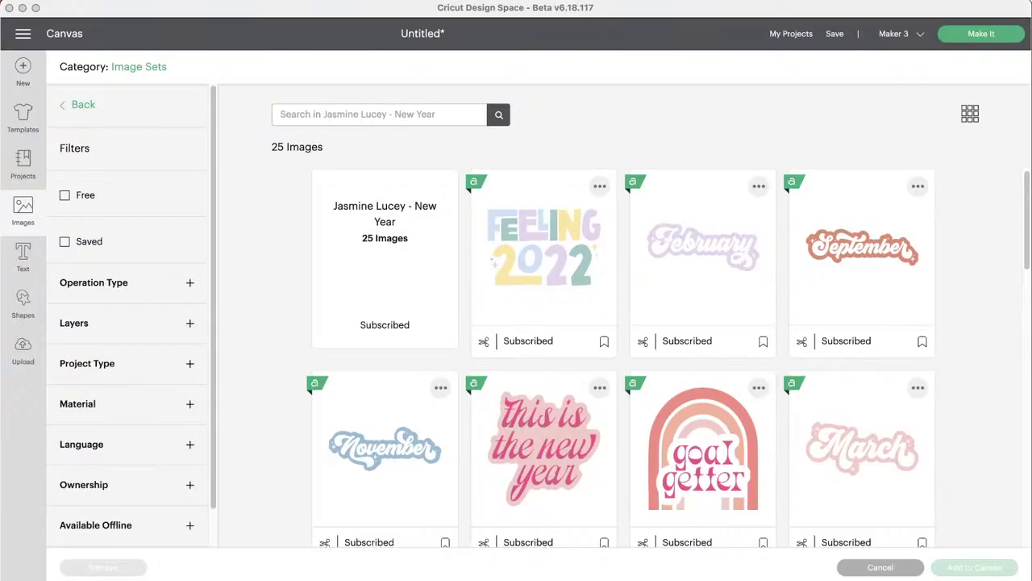
scroll(785, 432, down, 3)
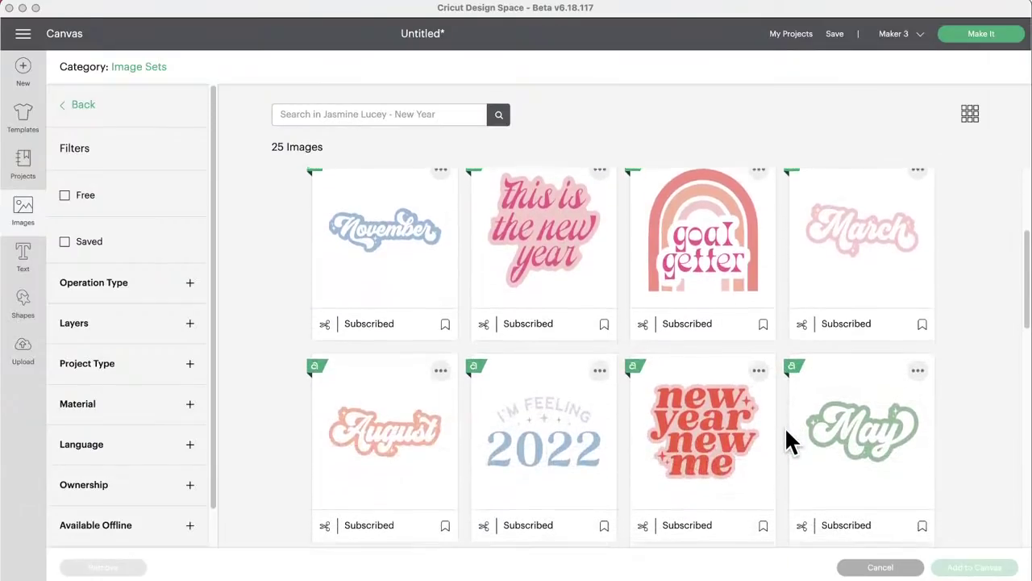
scroll(786, 432, down, 4)
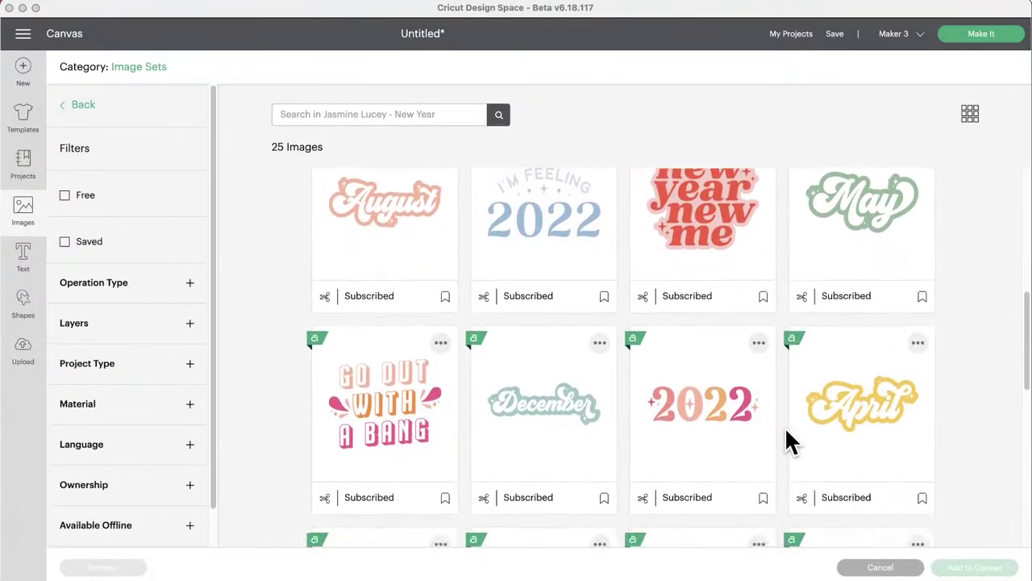
scroll(786, 431, down, 2)
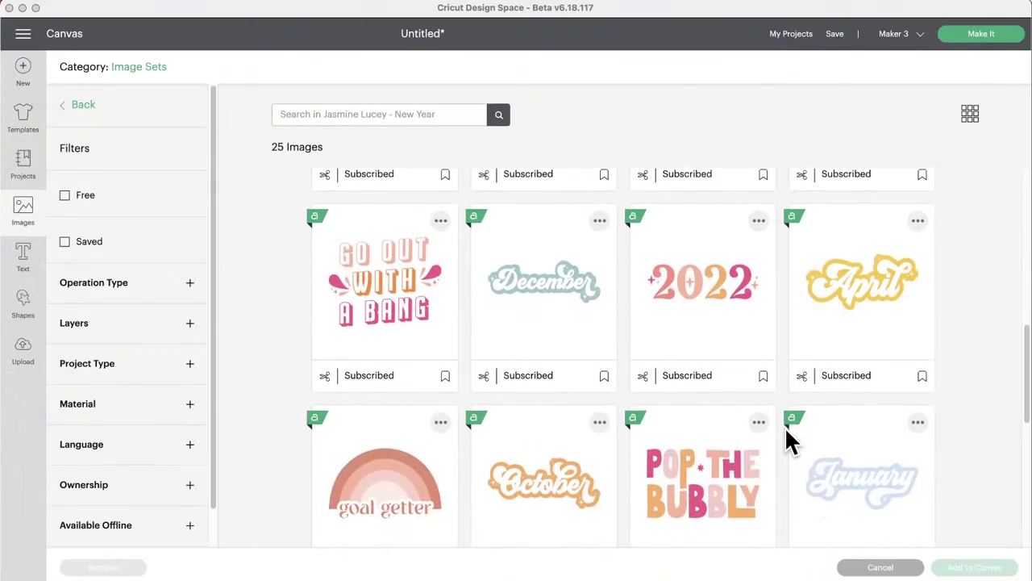
scroll(788, 434, down, 2)
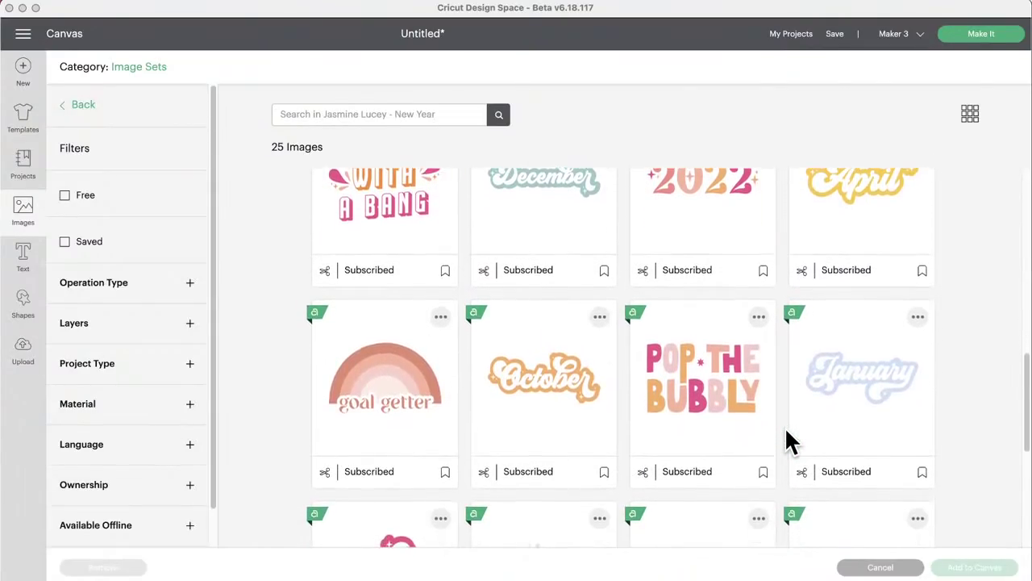
scroll(789, 440, down, 4)
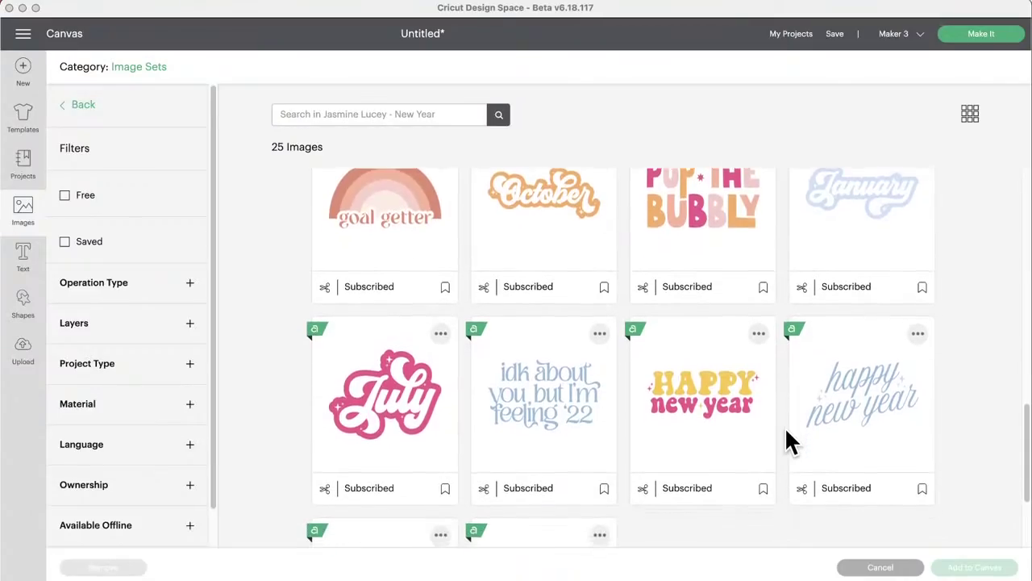
scroll(673, 391, down, 1)
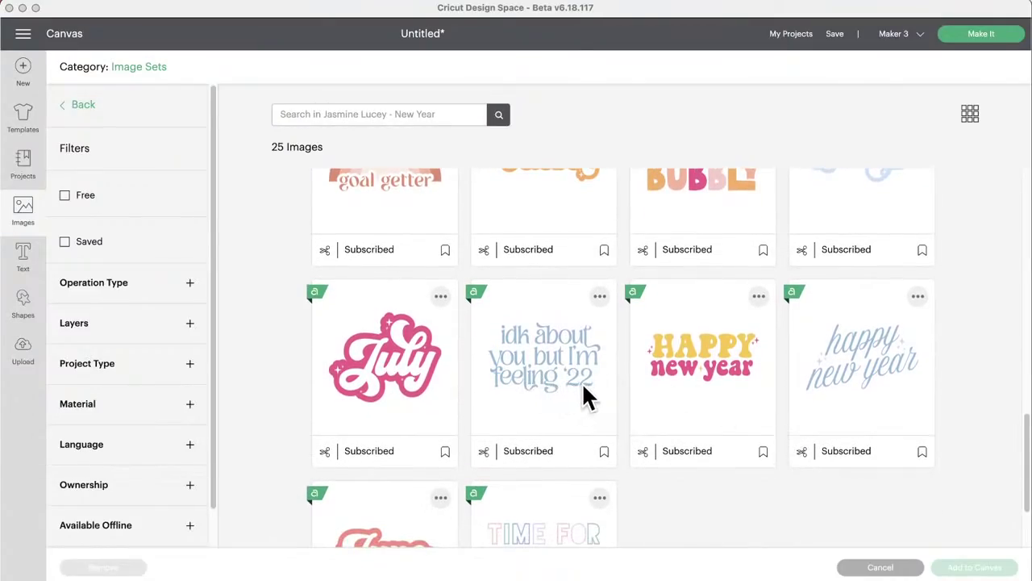
scroll(673, 395, down, 2)
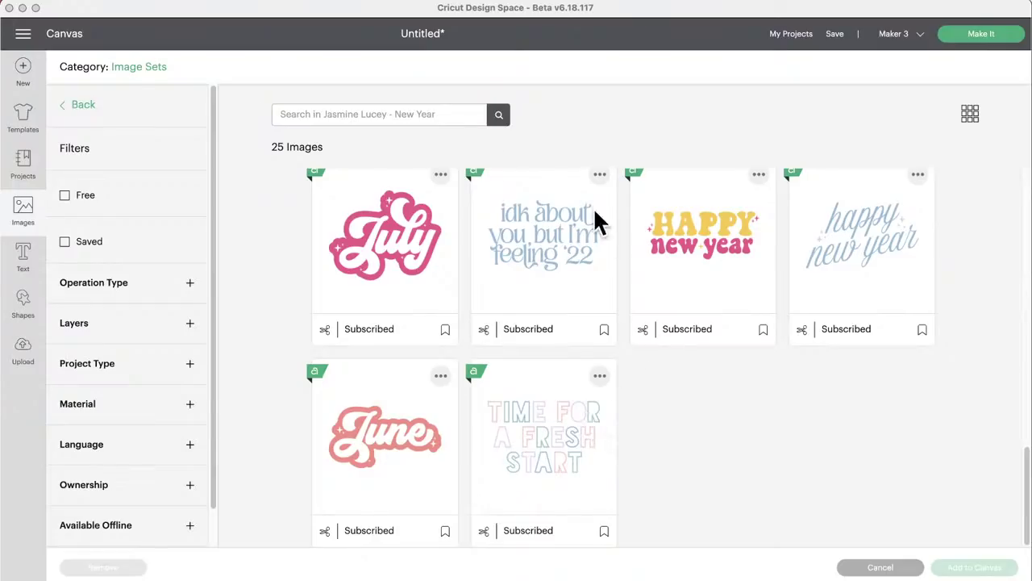
Go back to the list of image sets and open the Mighty Tigers set
click(82, 106)
scroll(308, 317, down, 3)
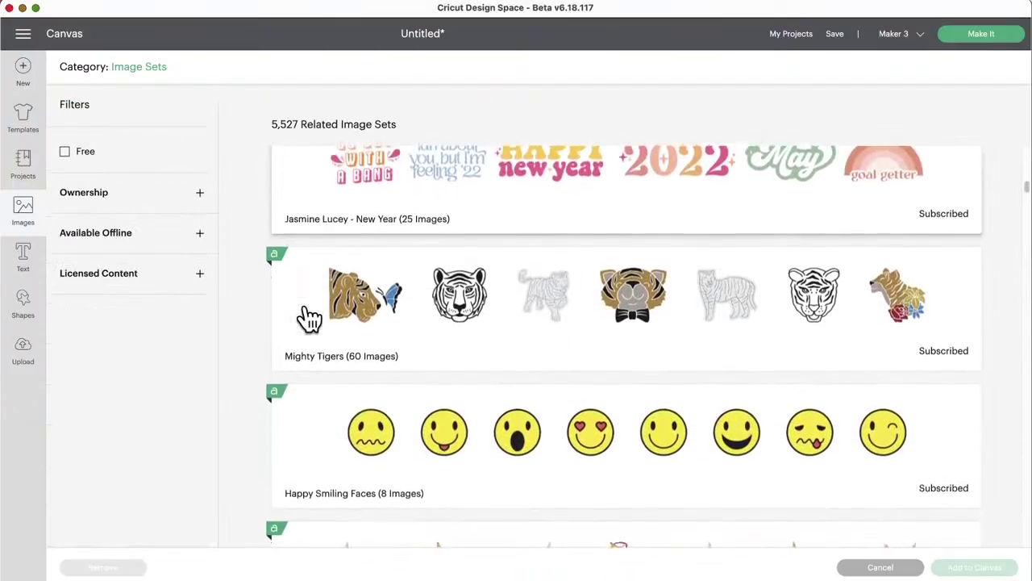
click(440, 300)
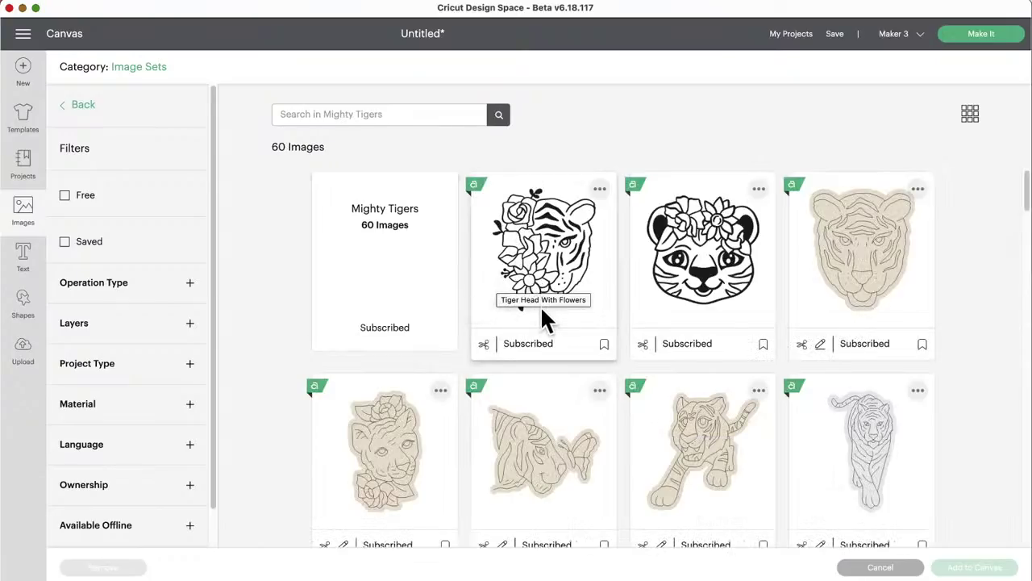
Examine the Mighty Tigers images through to the end of the set, comparing the cut, draw and multi-color tiger designs
scroll(540, 320, down, 5)
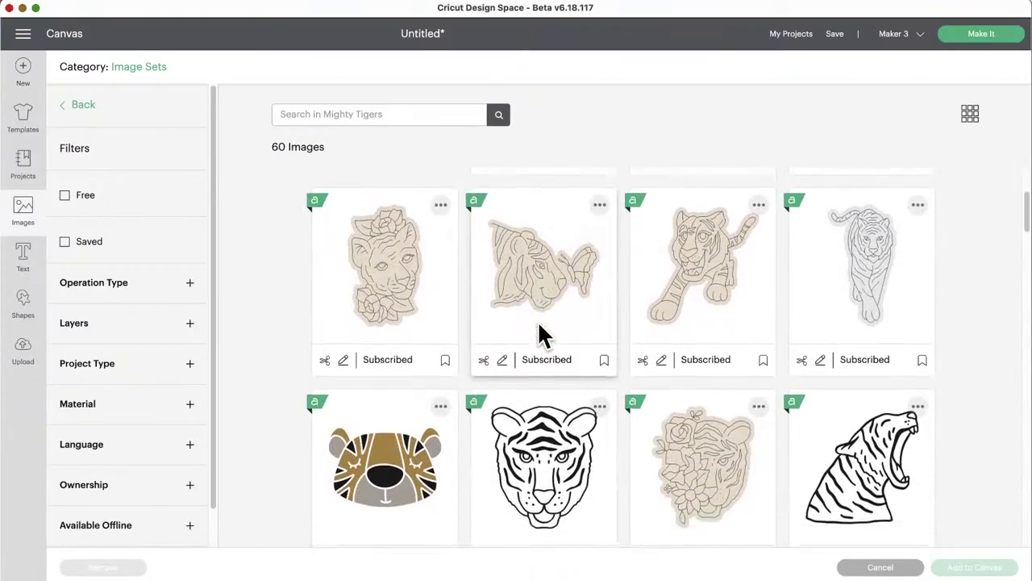
scroll(540, 333, down, 10)
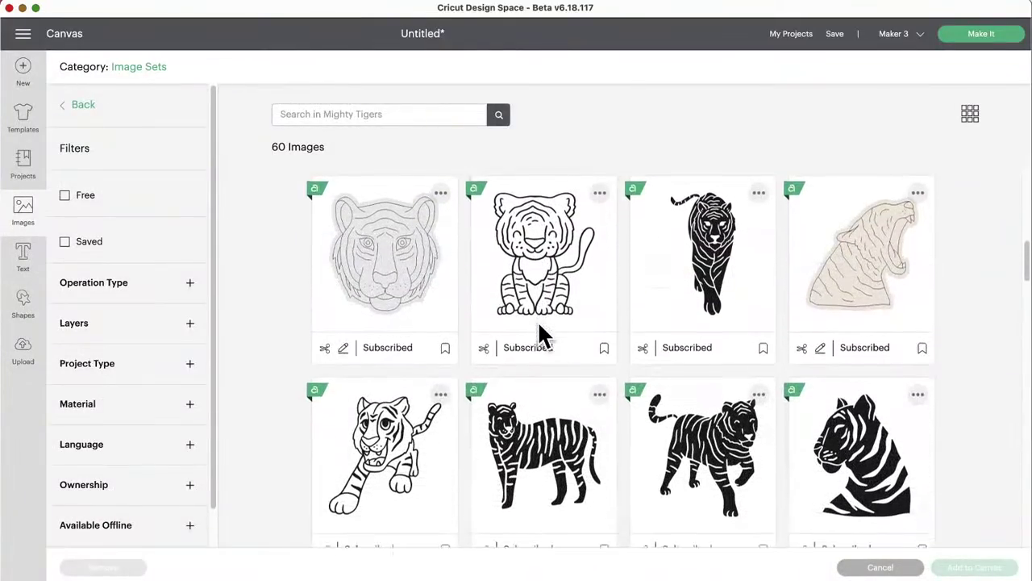
scroll(540, 332, down, 5)
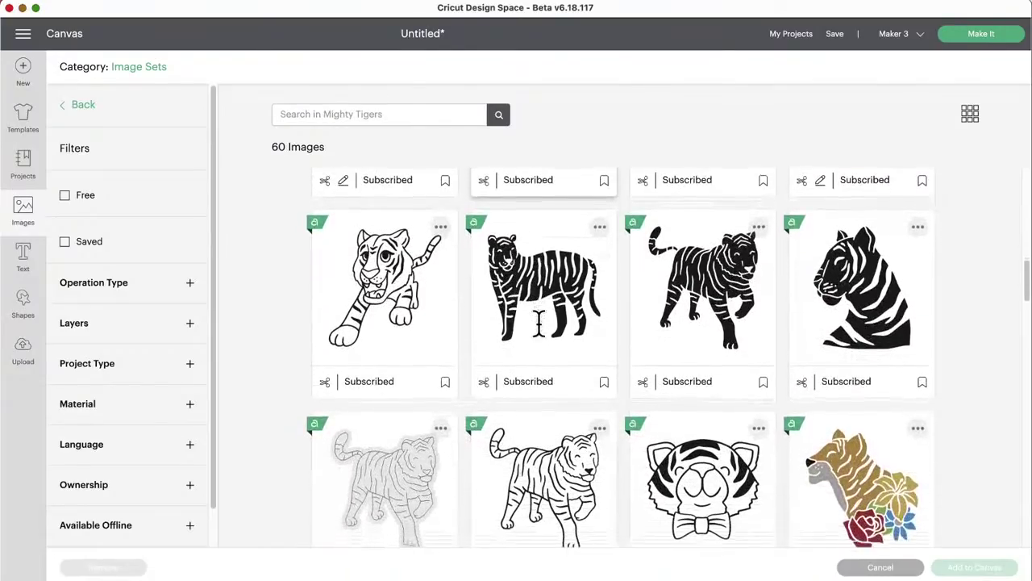
scroll(540, 327, down, 6)
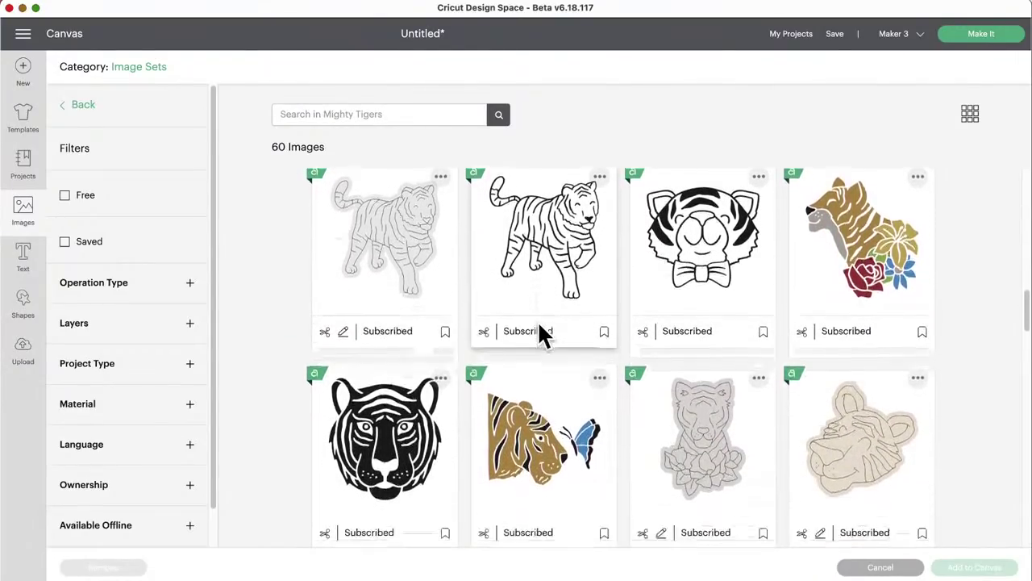
scroll(542, 333, down, 10)
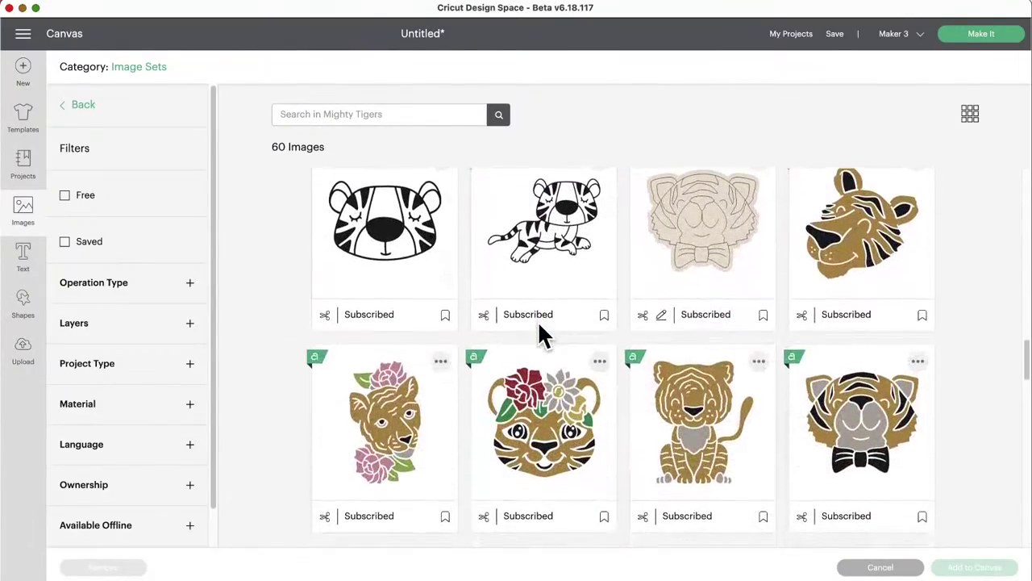
scroll(538, 321, down, 8)
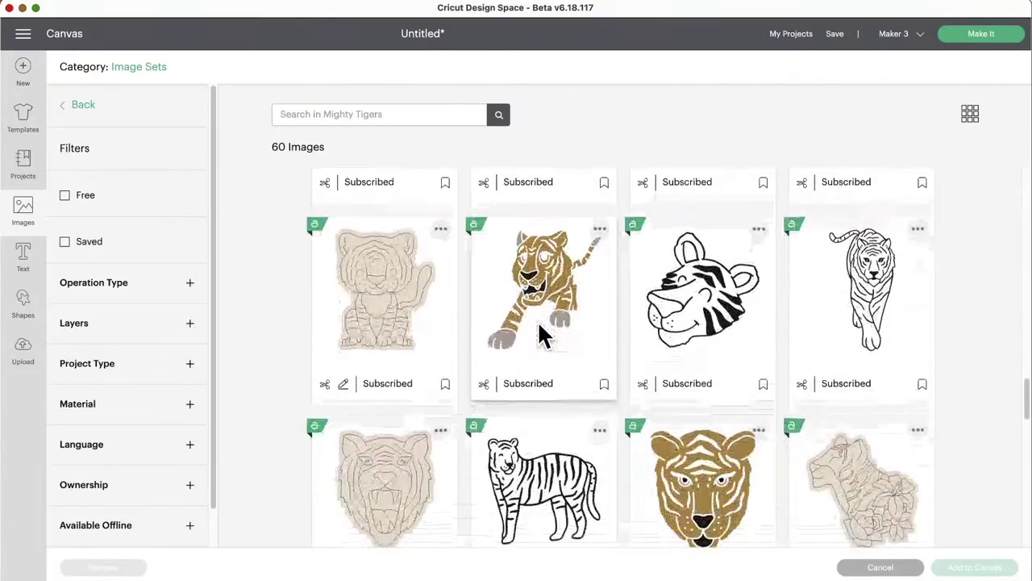
scroll(539, 326, down, 8)
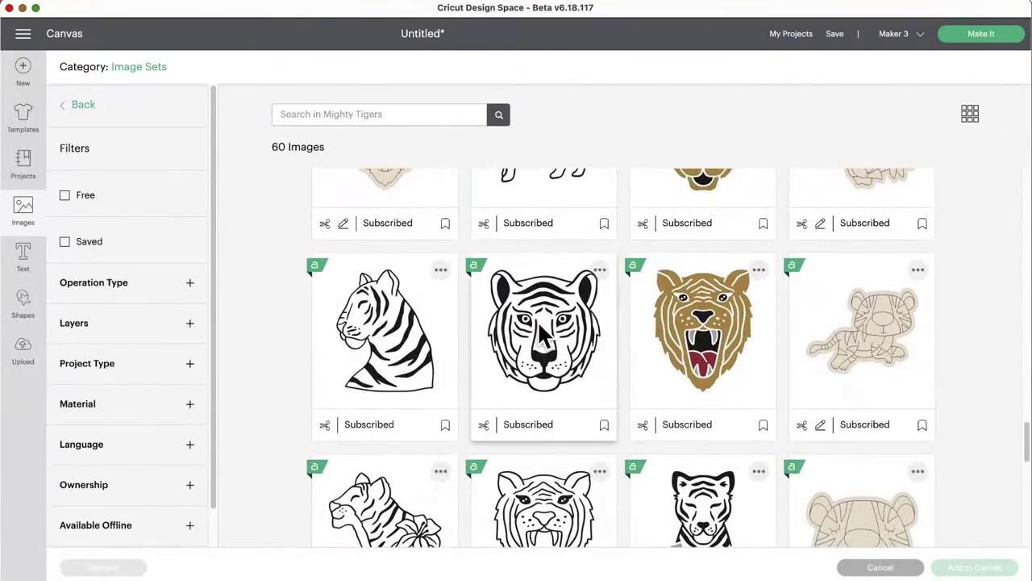
scroll(540, 324, down, 2)
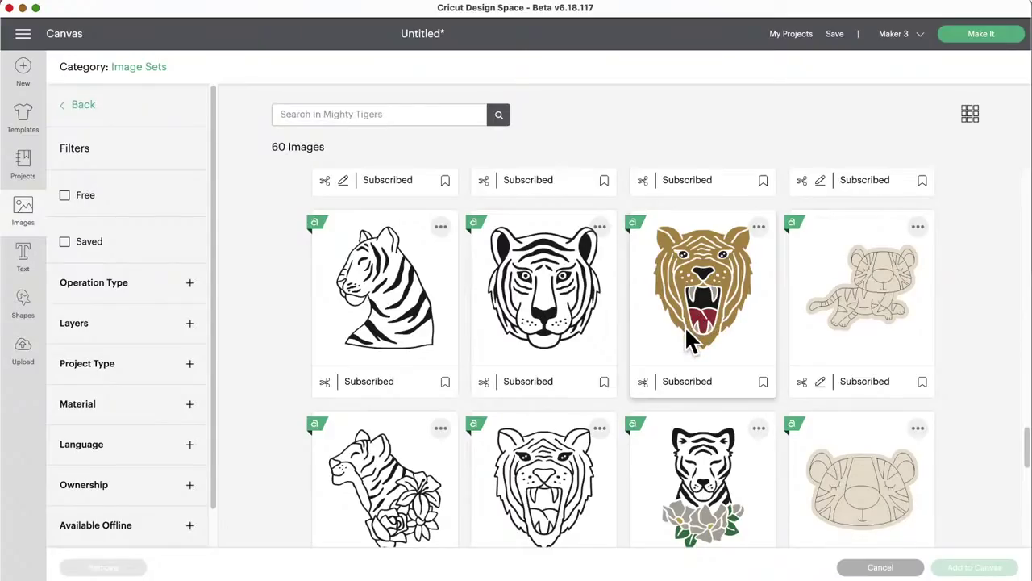
scroll(687, 333, down, 10)
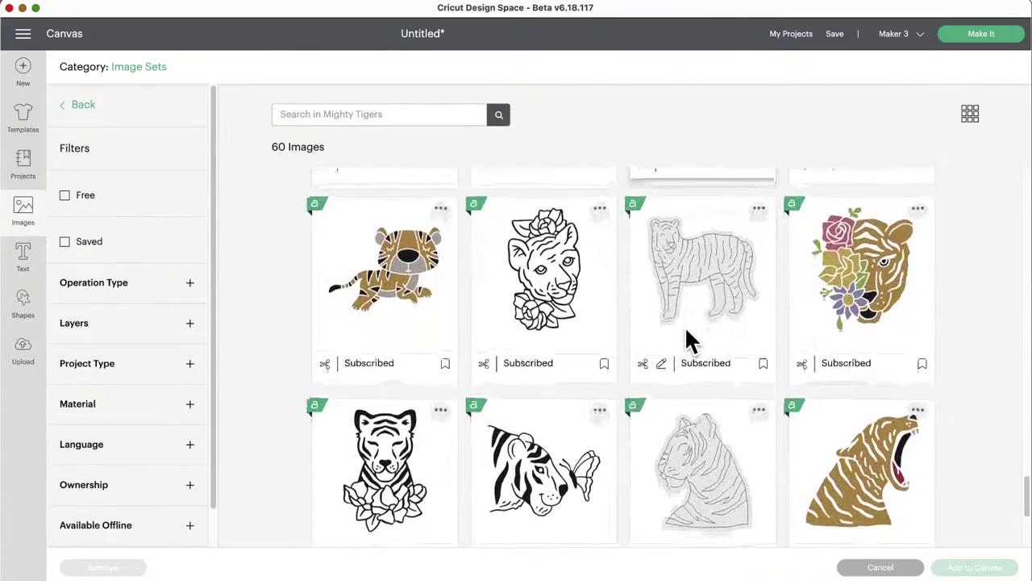
scroll(685, 331, down, 6)
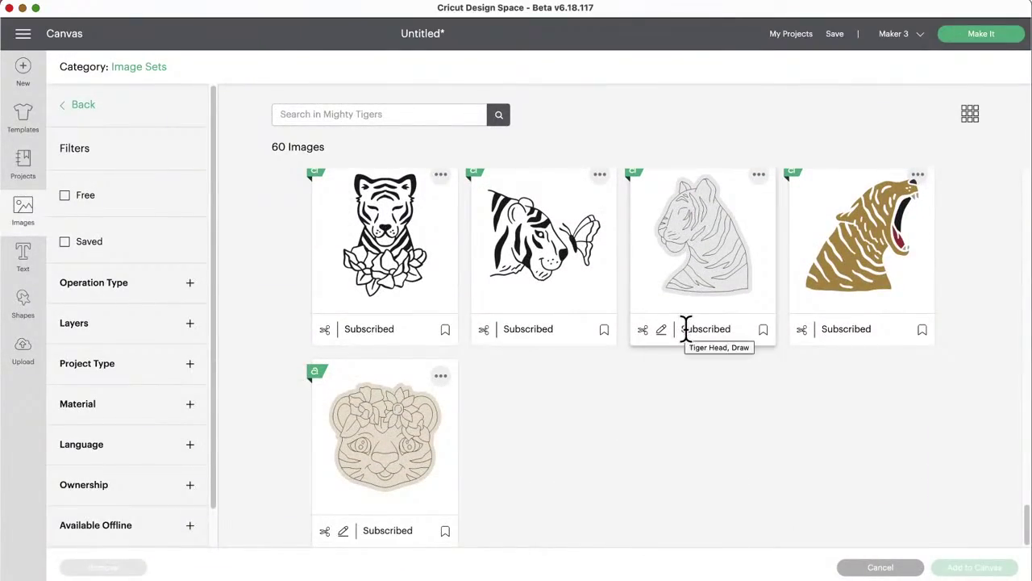
scroll(685, 331, up, 15)
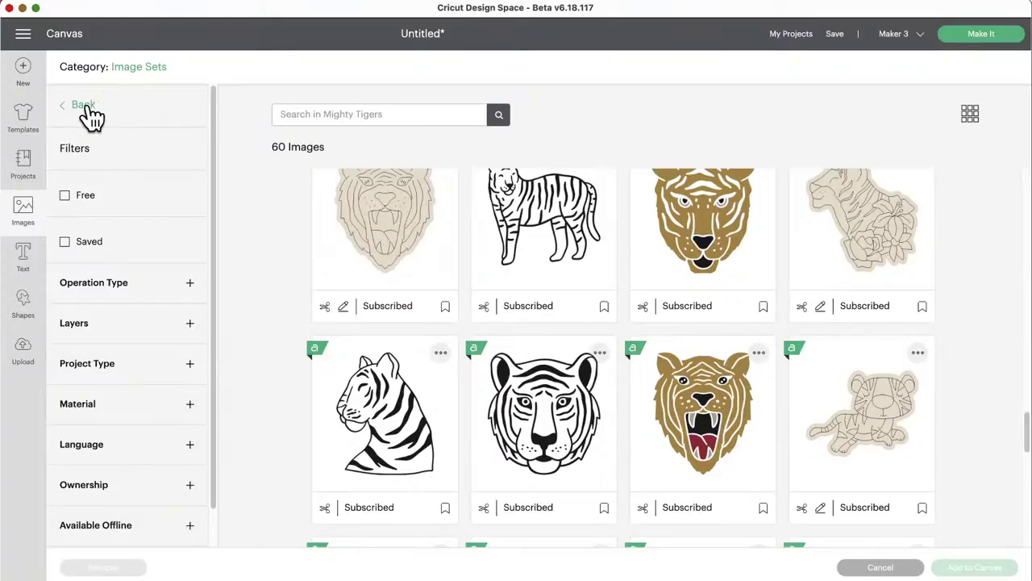
Return to the list of image sets and open the Happy Unicorn set
click(84, 106)
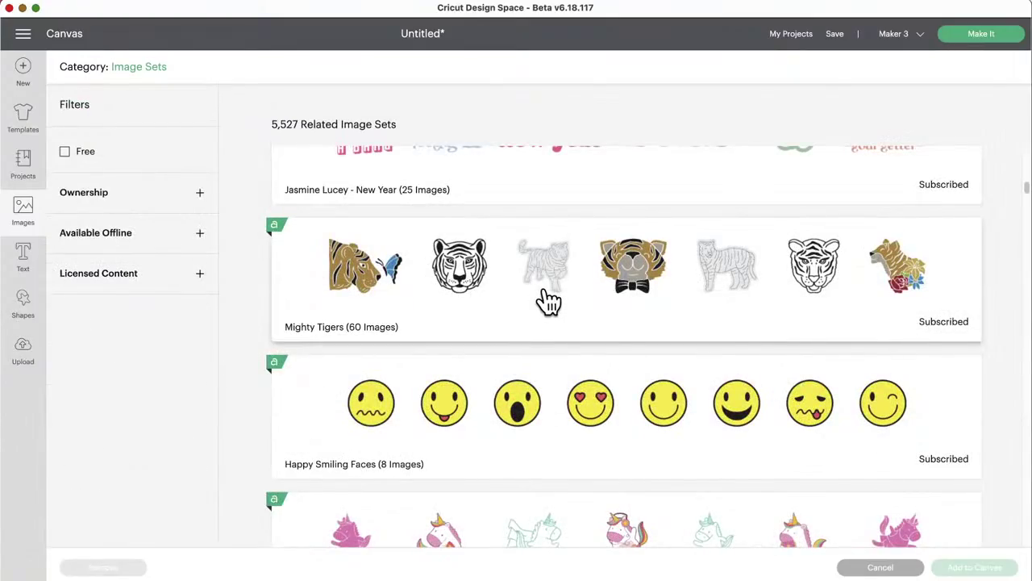
scroll(549, 301, down, 3)
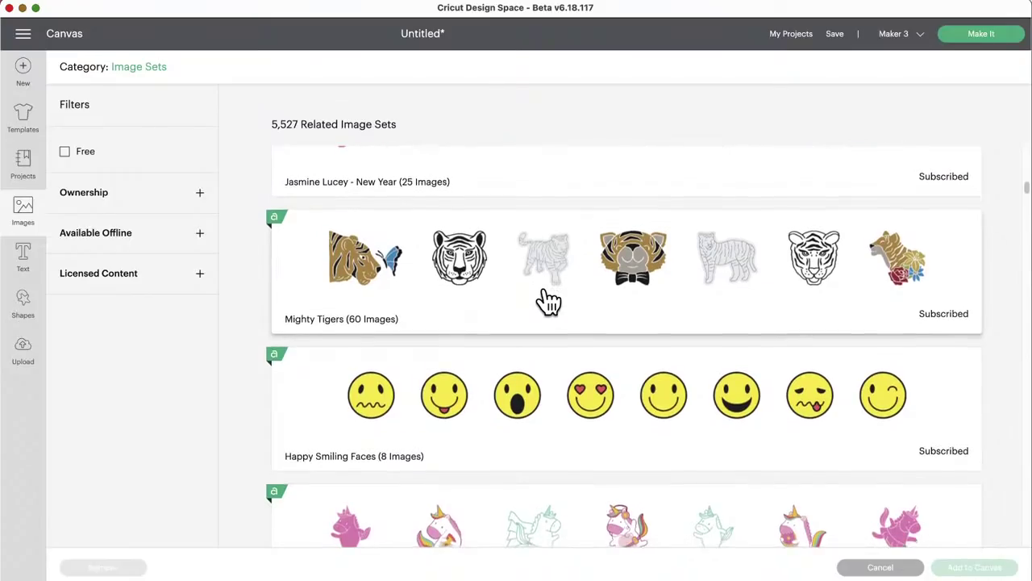
scroll(548, 301, down, 3)
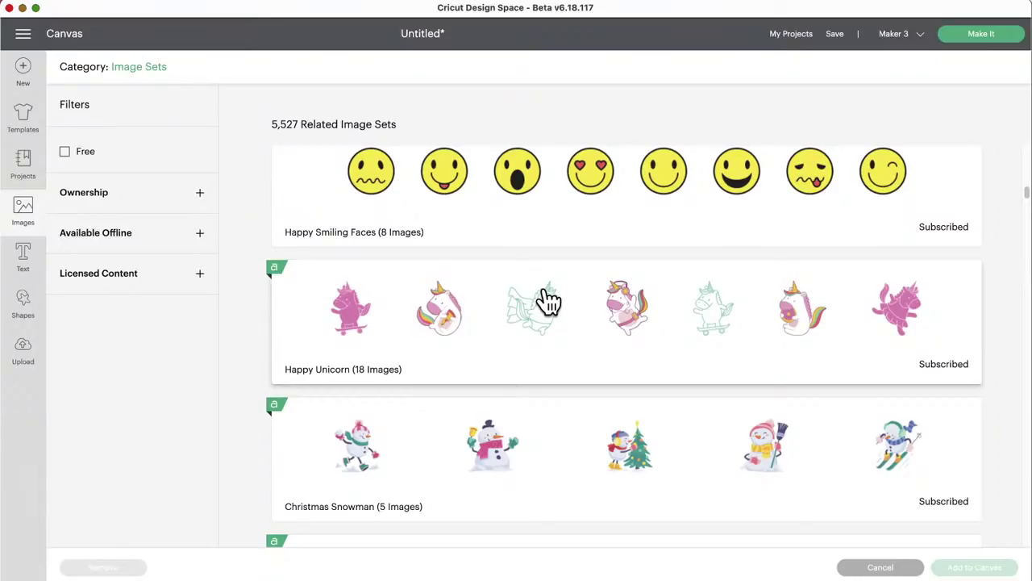
scroll(549, 301, down, 1)
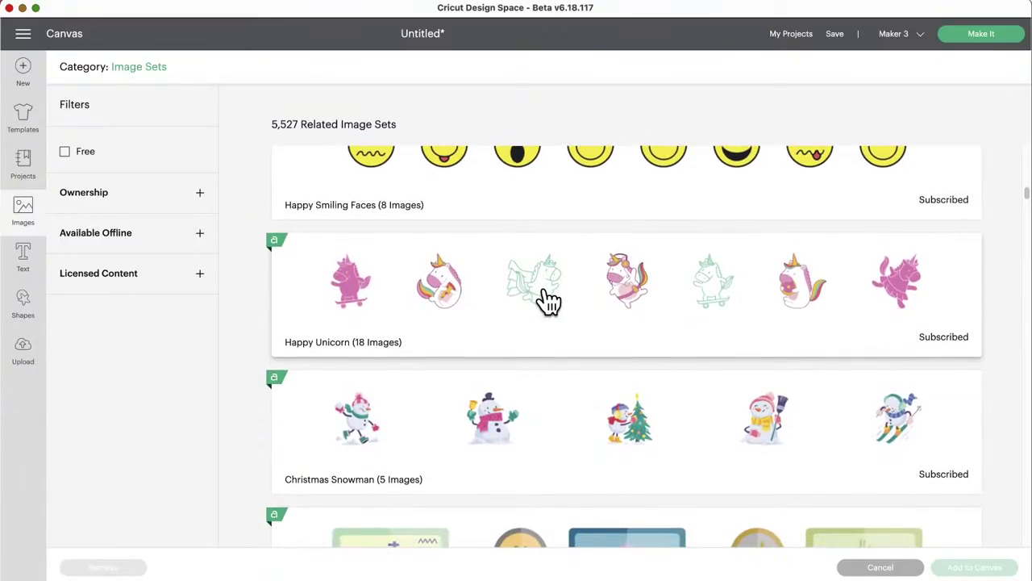
click(546, 292)
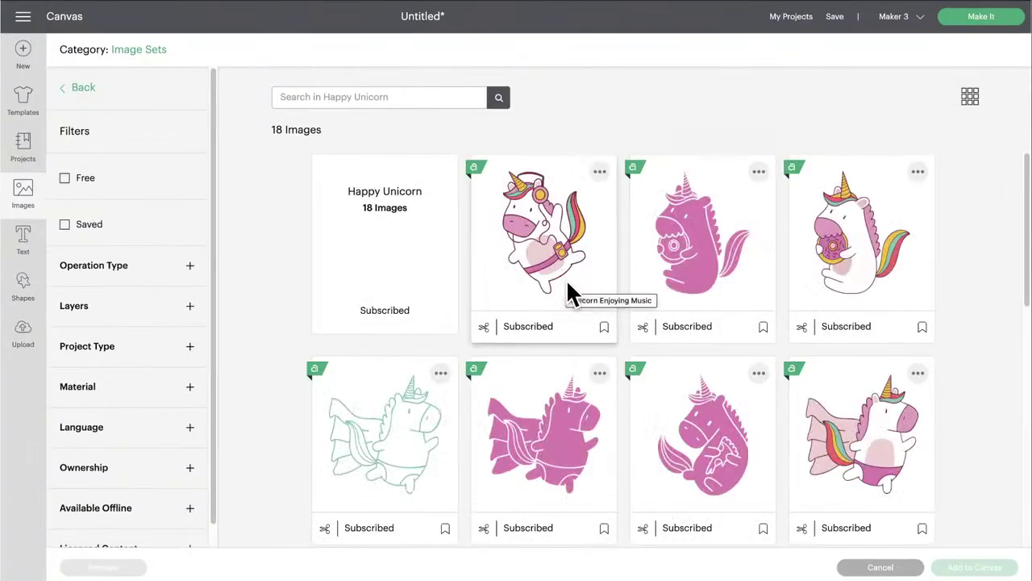
Examine the unicorn drawings in the Happy Unicorn set, through to the end of the collection
scroll(861, 290, down, 3)
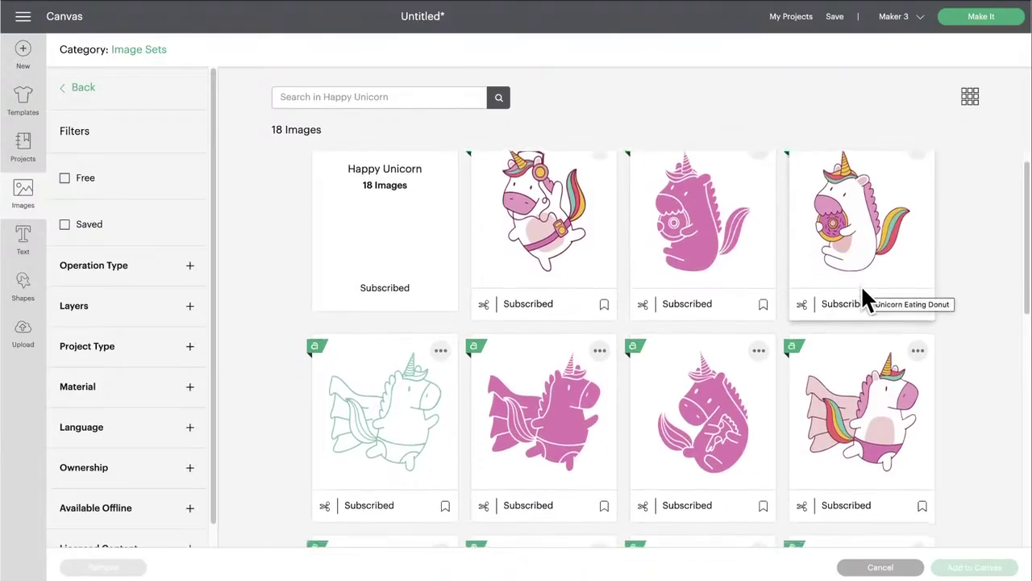
scroll(861, 285, down, 2)
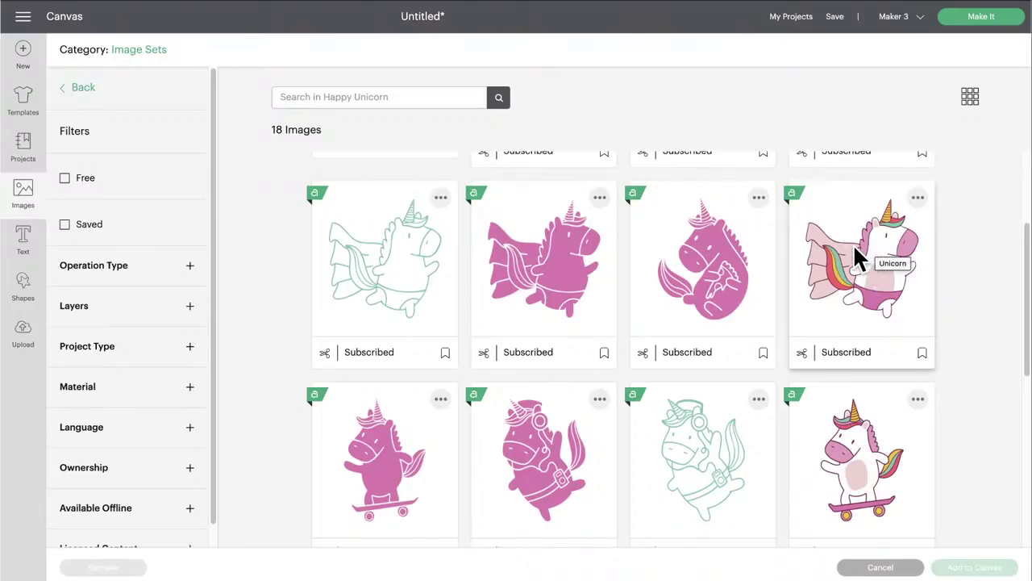
scroll(797, 284, down, 3)
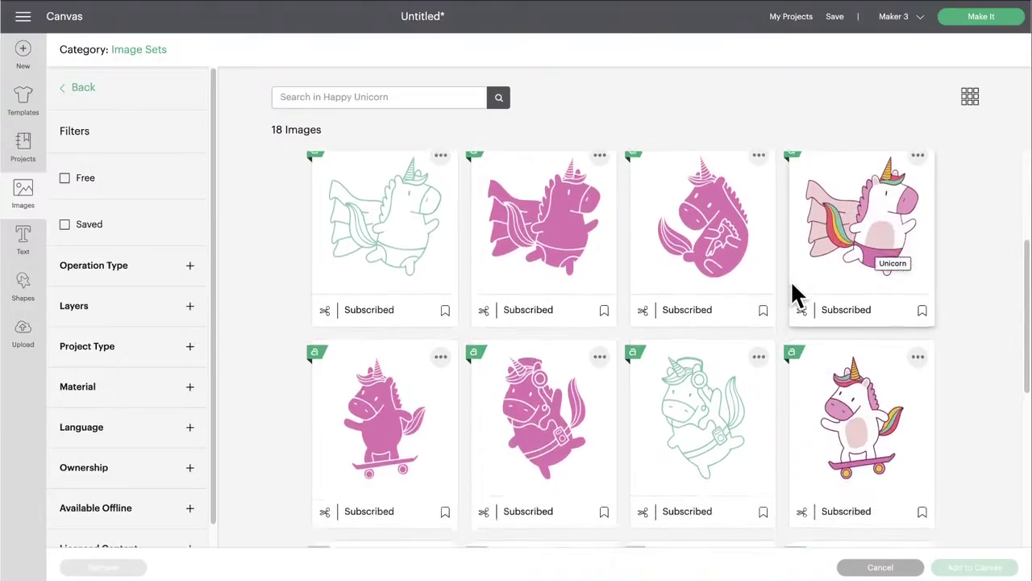
scroll(794, 294, down, 3)
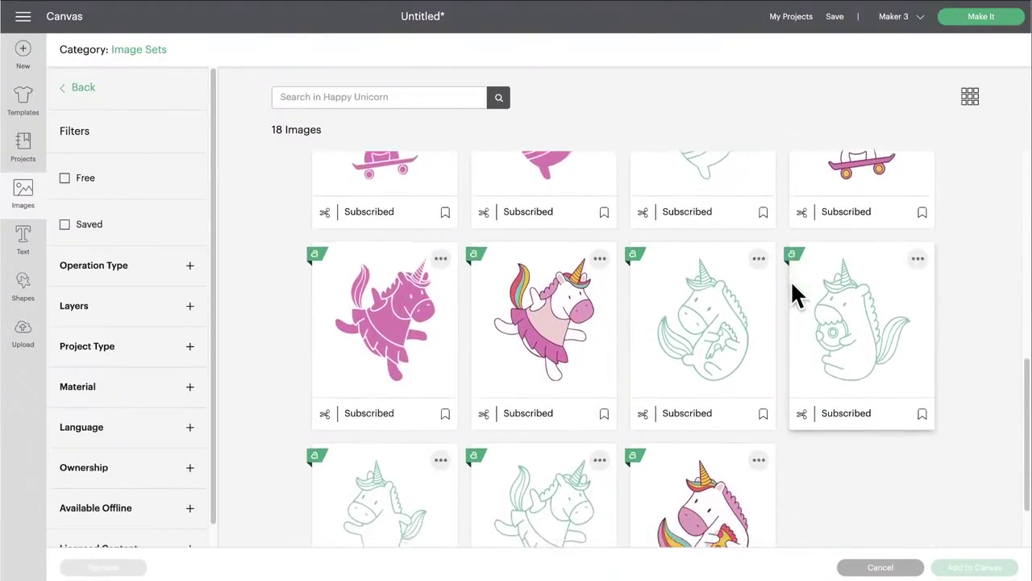
scroll(539, 301, down, 1)
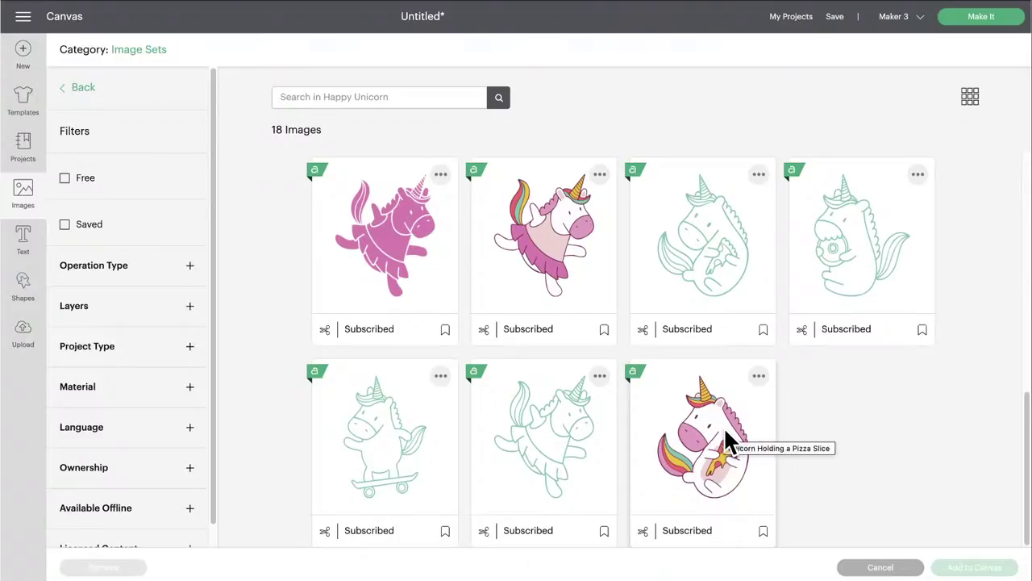
scroll(625, 298, up, 3)
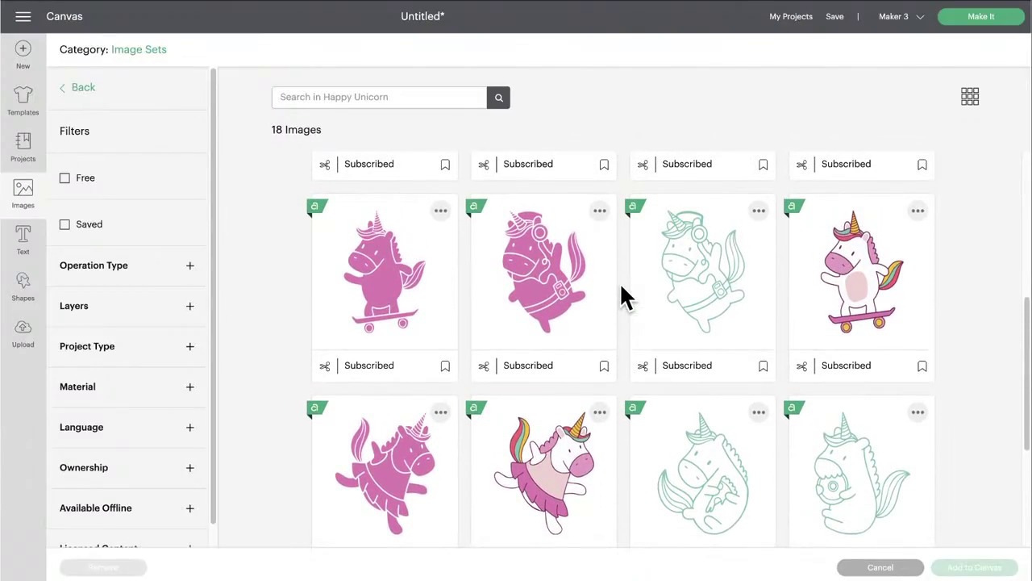
scroll(625, 299, up, 3)
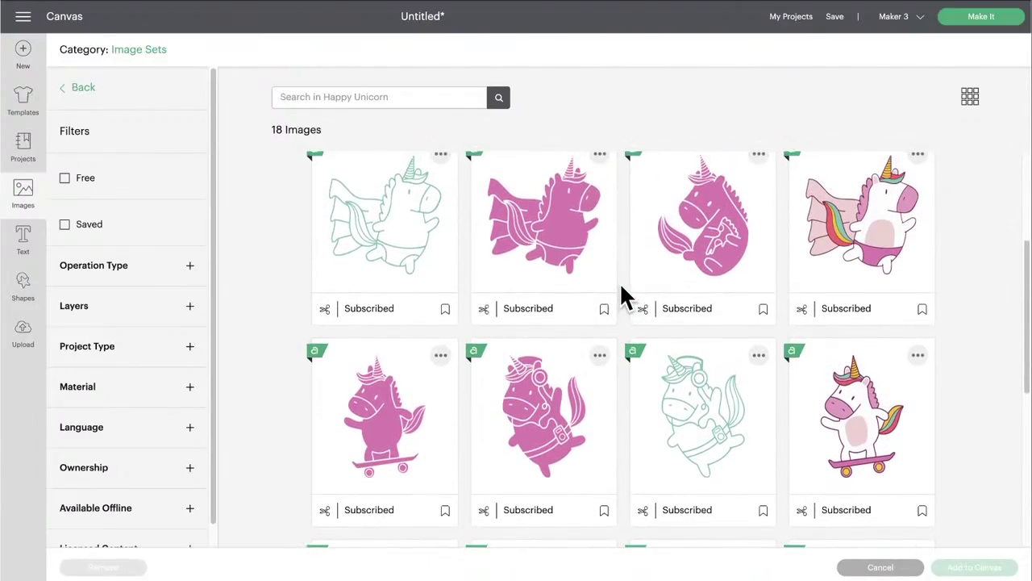
scroll(622, 295, up, 2)
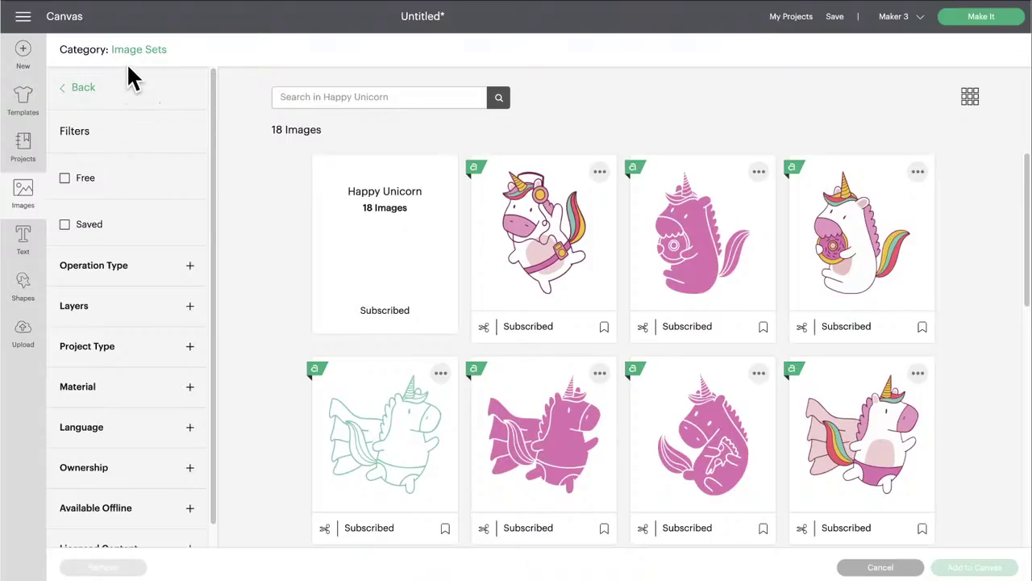
Go back to the image sets, open Christmas Snowman, and add the snowman ringing a bell to the canvas
click(83, 89)
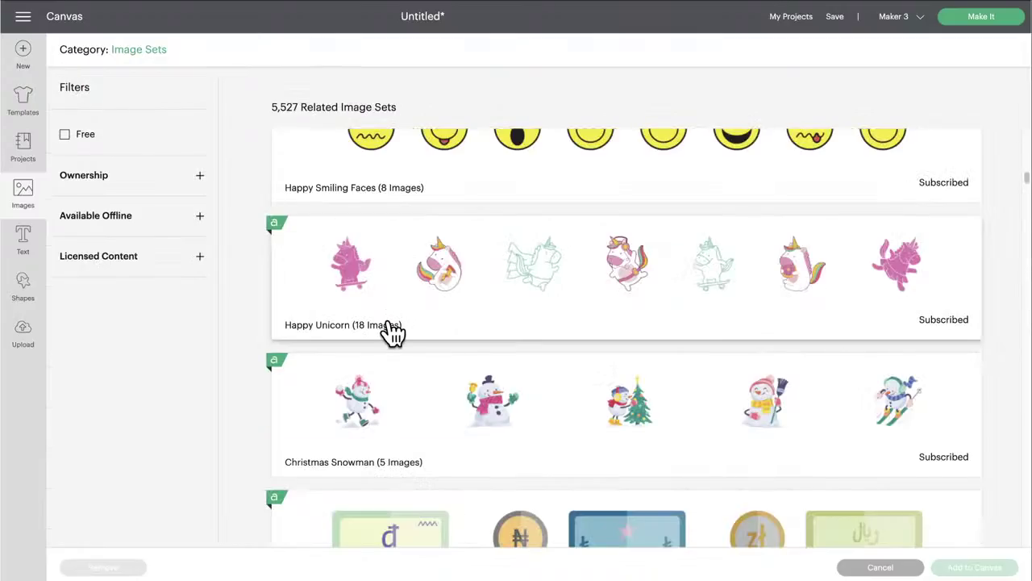
scroll(393, 331, down, 2)
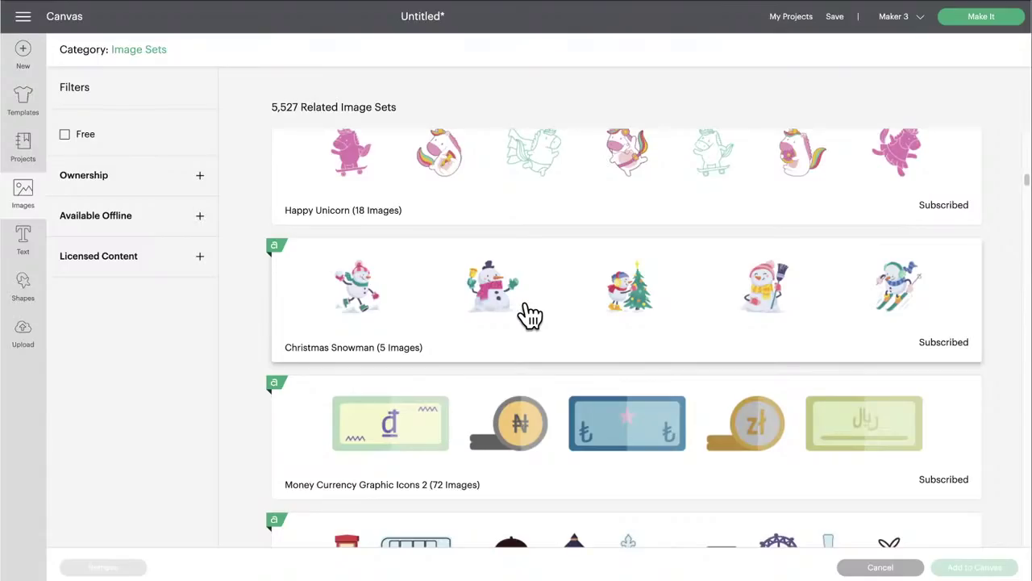
click(528, 314)
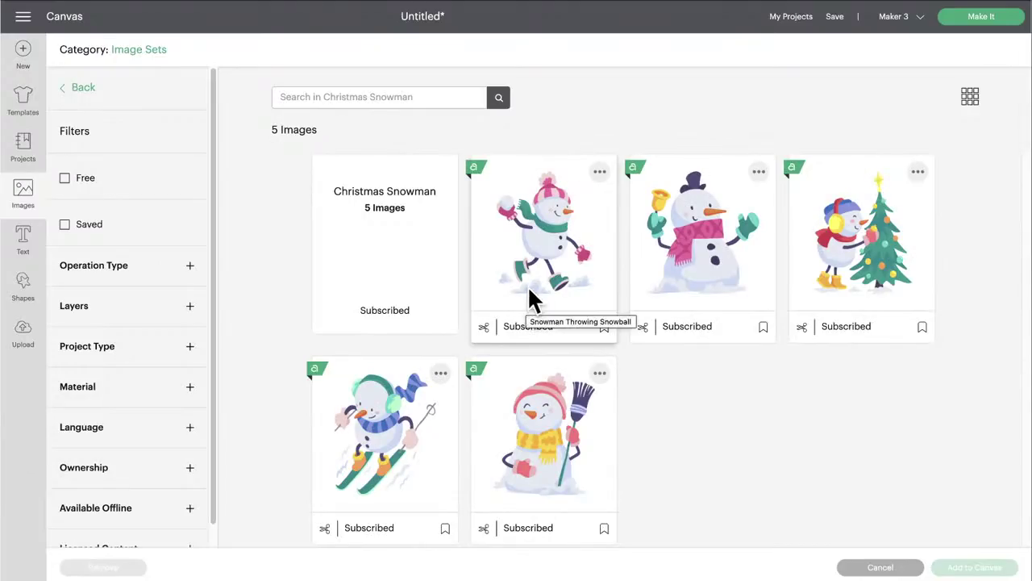
click(719, 262)
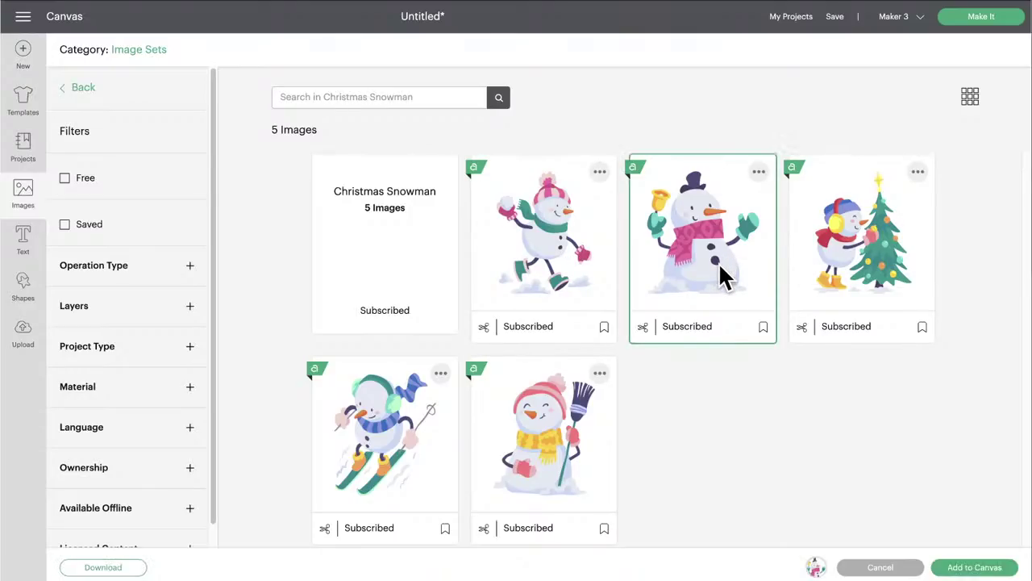
click(958, 568)
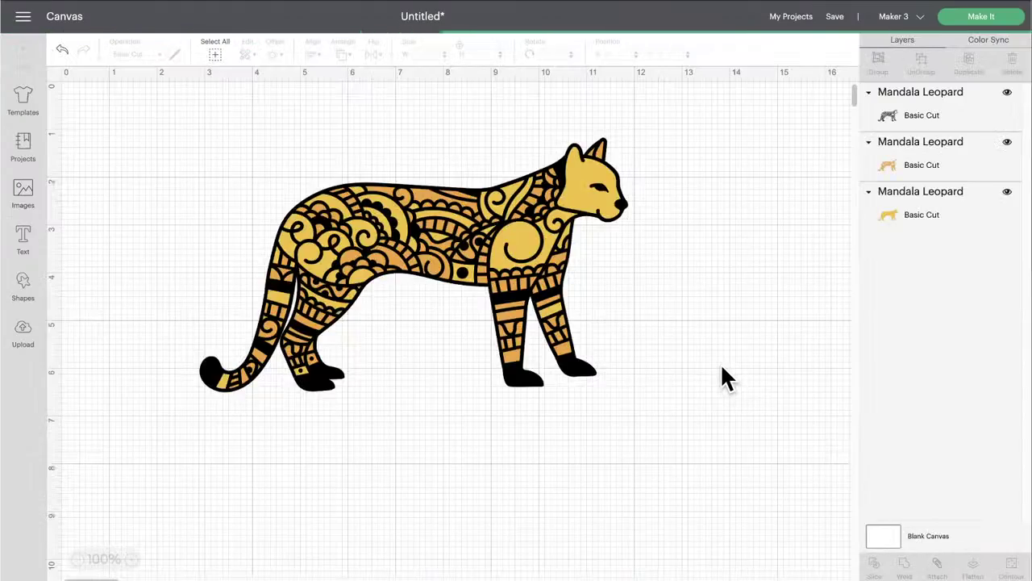
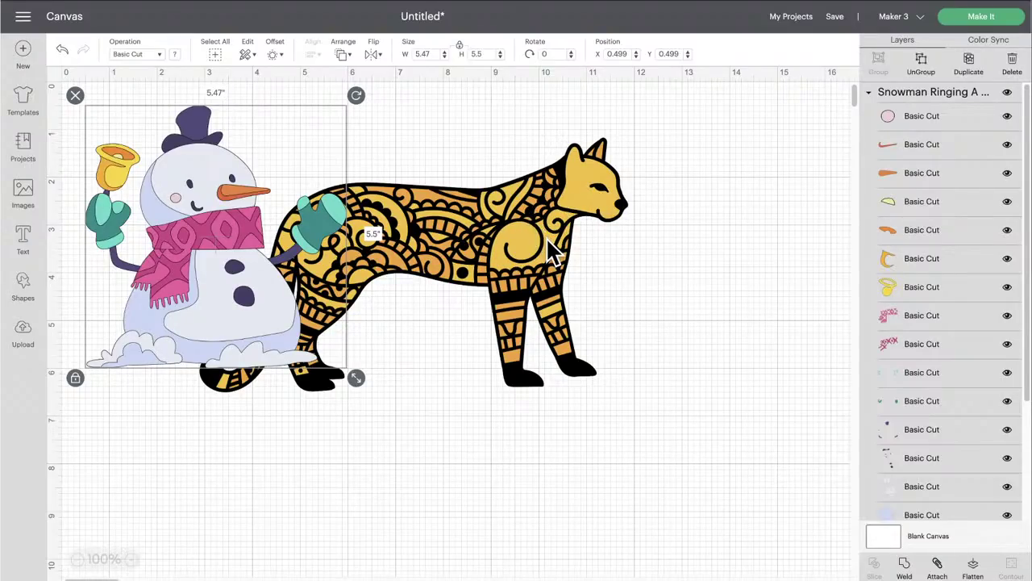
Separate the images by moving the snowman to about X 9.485, Y 3.027 and the leopard to about X 0.203, Y 0.028
drag(187, 234, 640, 346)
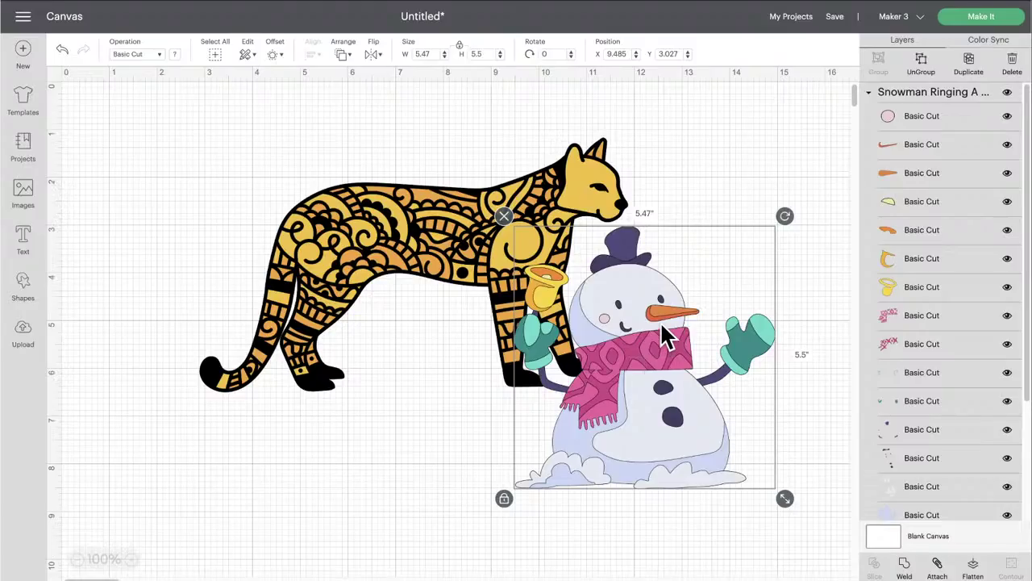
click(460, 230)
drag(436, 101, 316, 209)
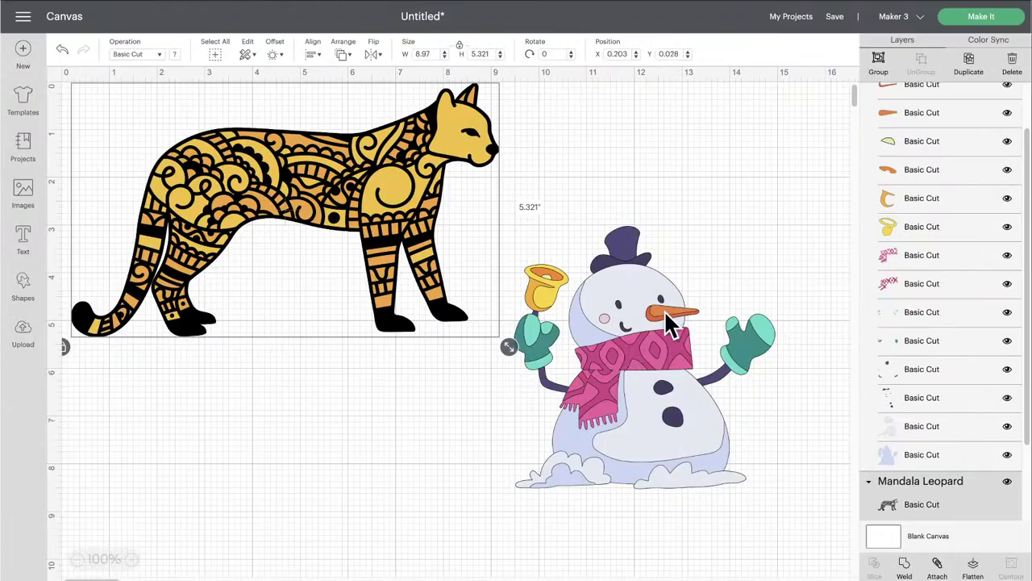
Hide the snowman's orange nose layer and show it again
scroll(972, 315, up, 2)
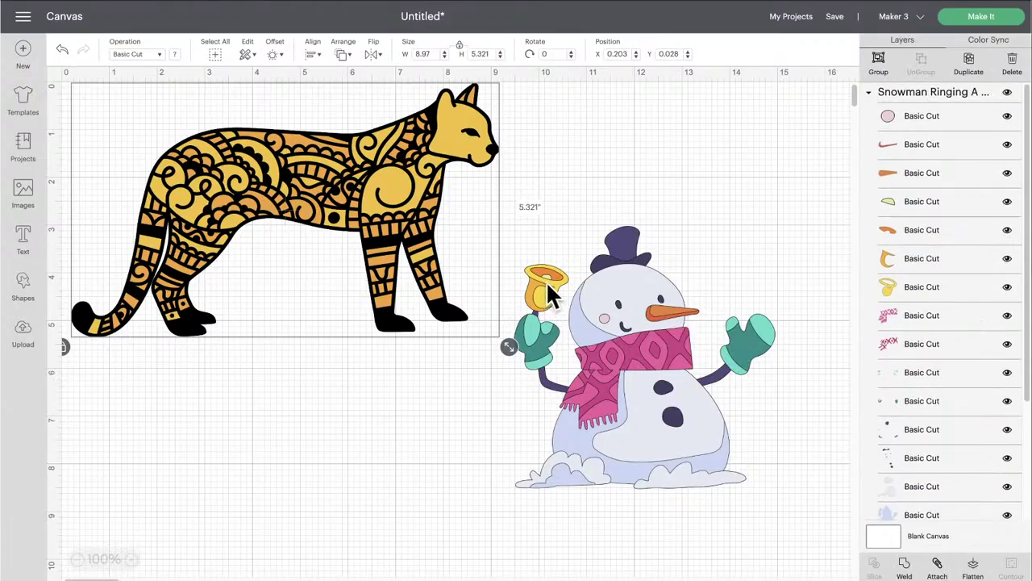
click(1007, 173)
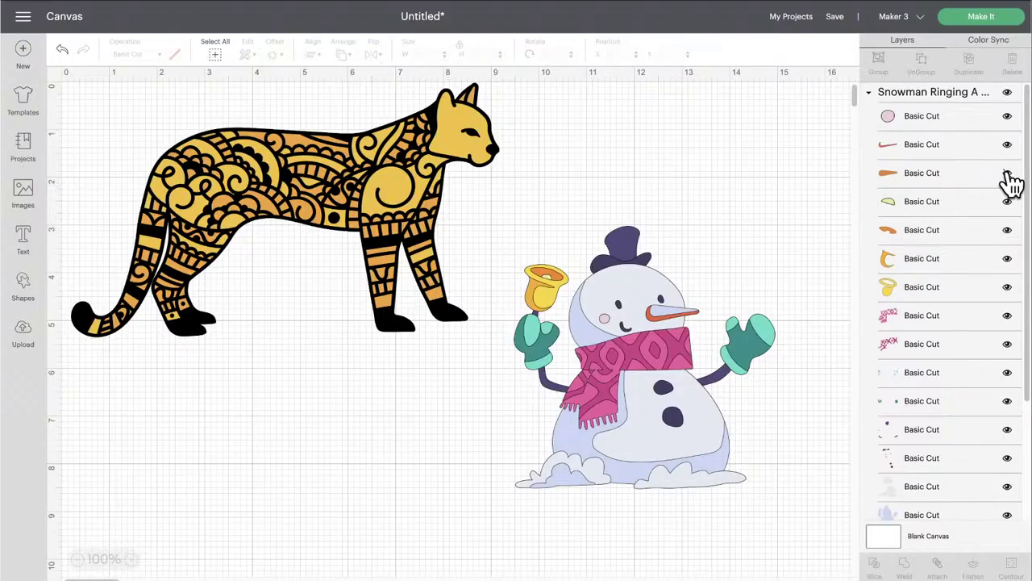
click(1007, 173)
Toggle the snowman's red nose-shading layer until it is hidden, and make sure the pink cheek layer is shown
click(1007, 146)
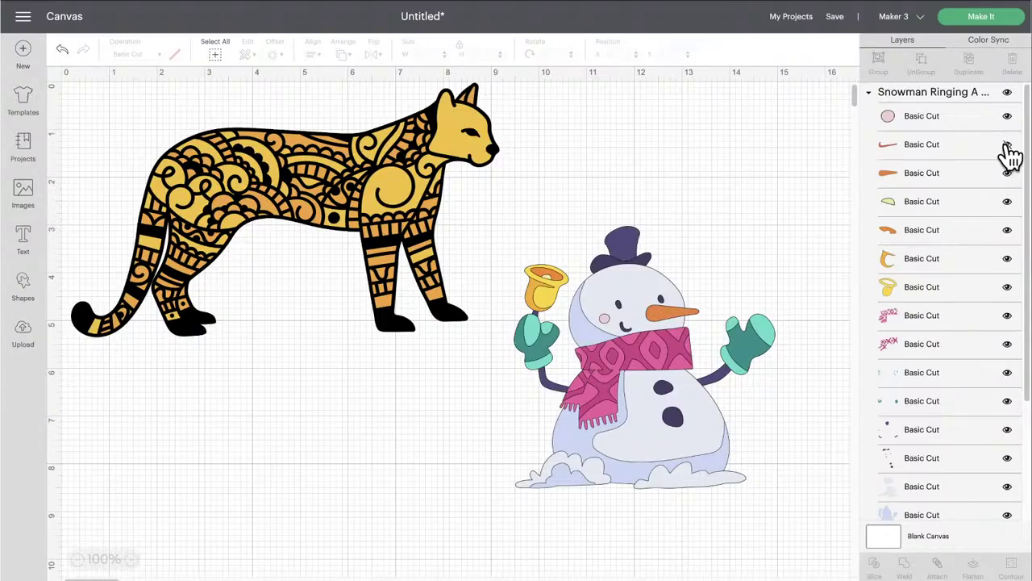
click(1007, 145)
click(1007, 145)
click(1008, 145)
click(1008, 145)
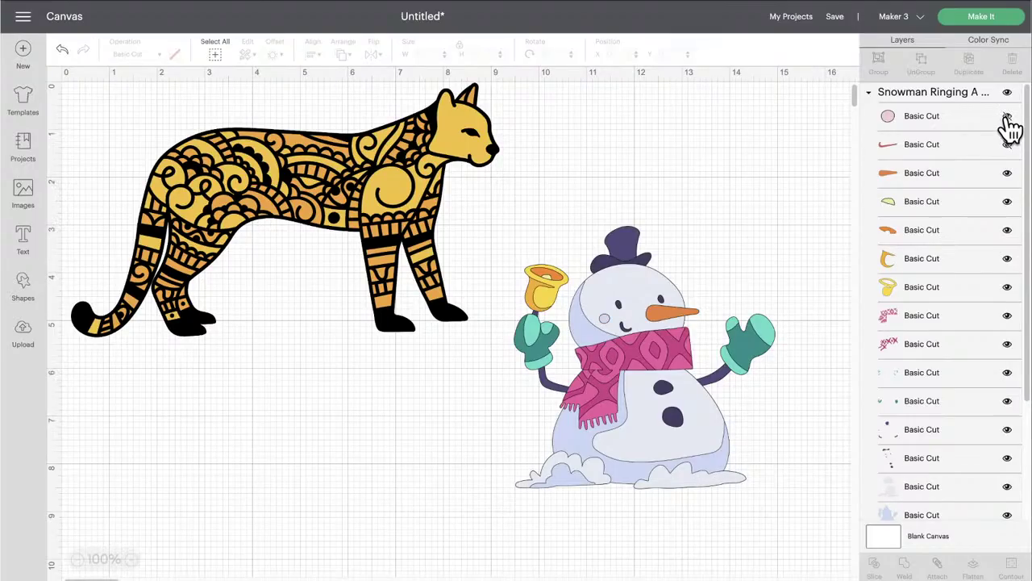
click(1007, 116)
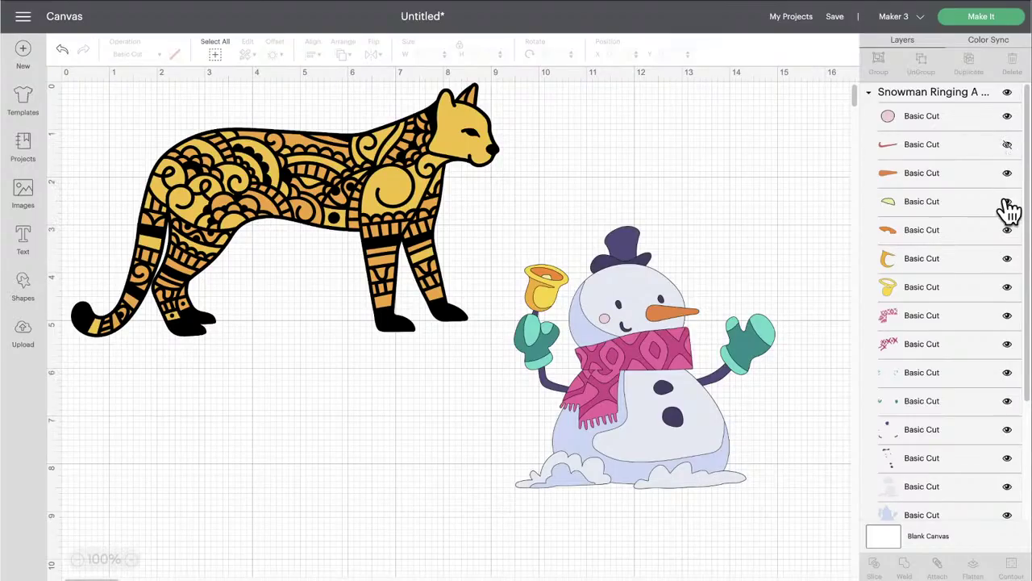
Hide and reshow the snowman's dark green mitten, light green mitten, and two pink scarf layers one after another
scroll(1007, 360, down, 1)
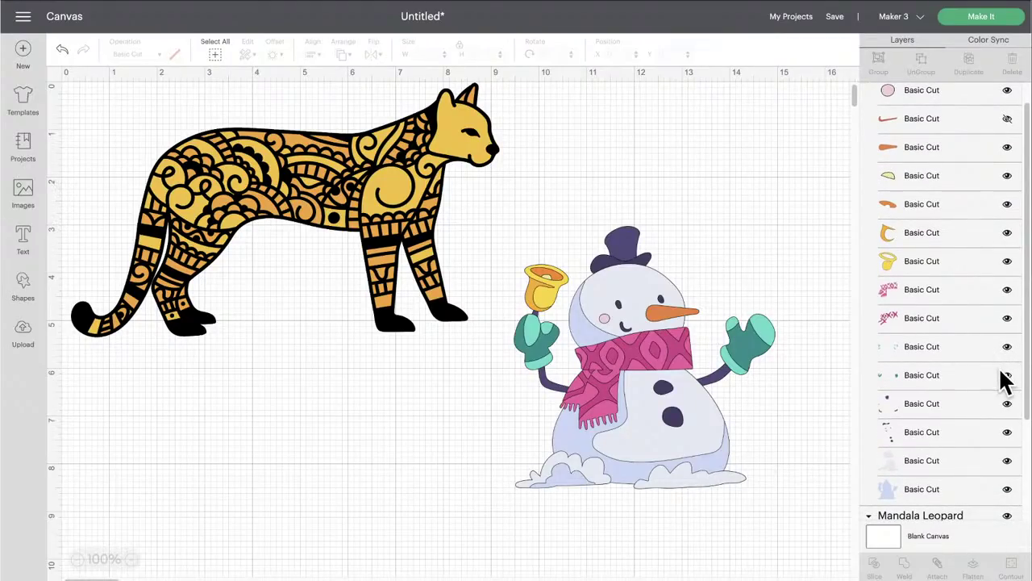
click(1007, 376)
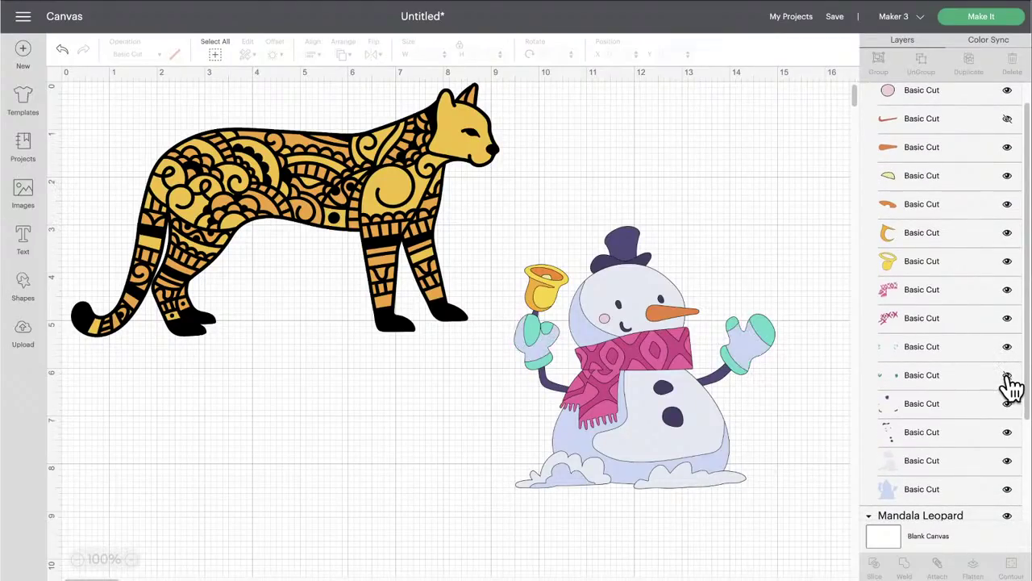
click(1007, 376)
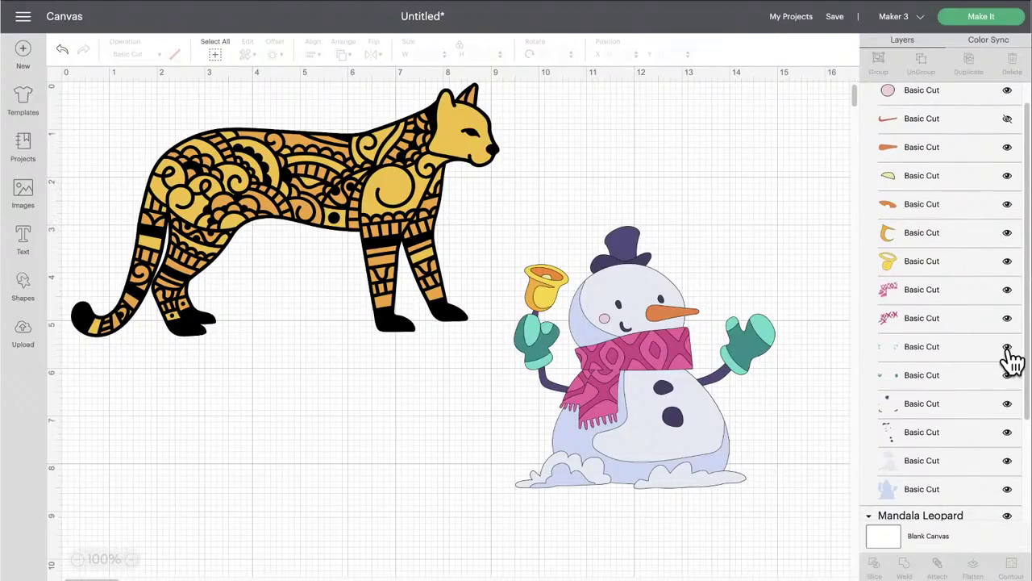
click(1007, 347)
click(1008, 348)
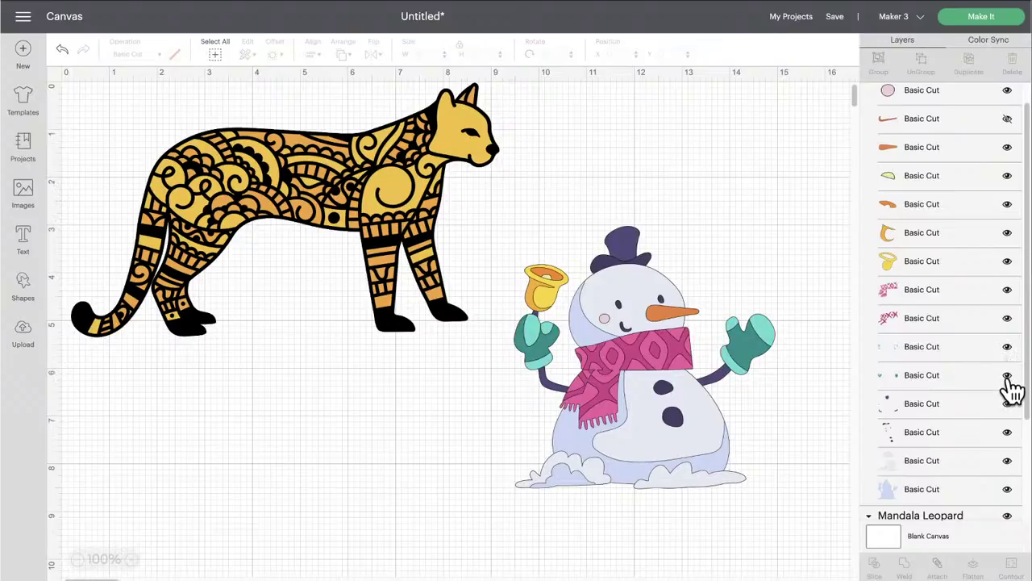
click(1007, 289)
click(1008, 289)
click(1007, 319)
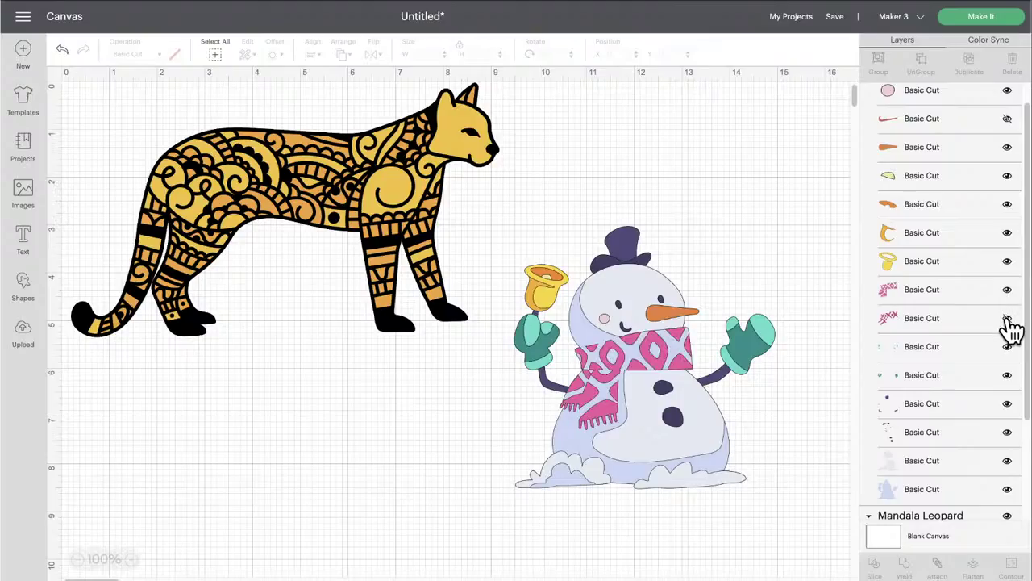
click(1007, 318)
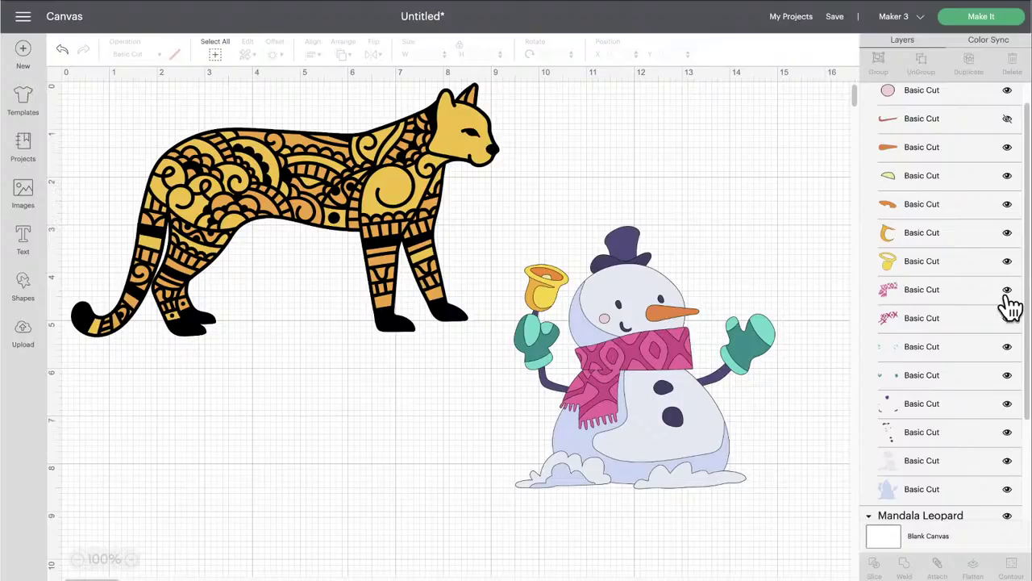
Ungroup the snowman image into separate layers and check them in the layer list
click(655, 369)
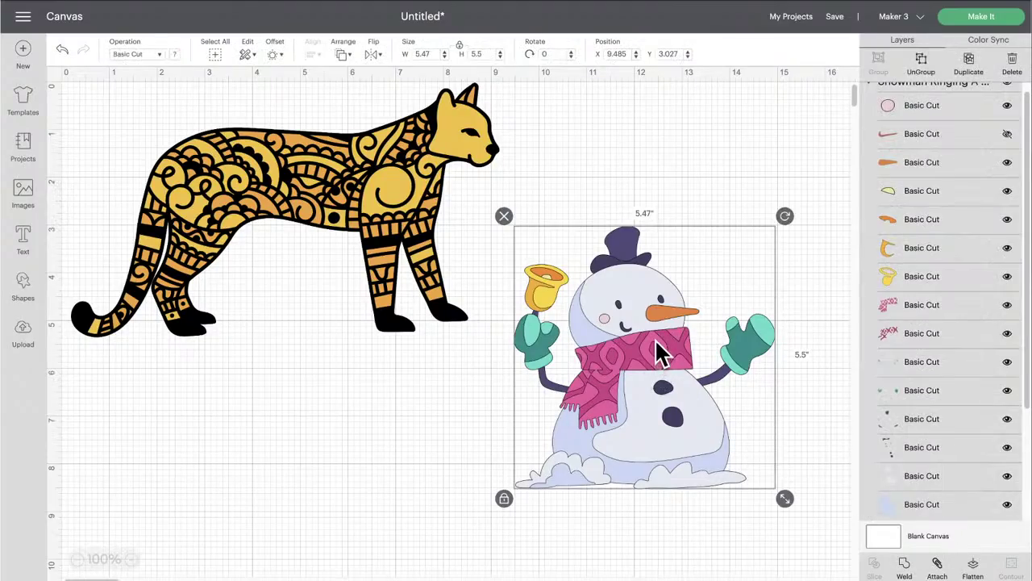
click(921, 64)
scroll(702, 187, right, 6)
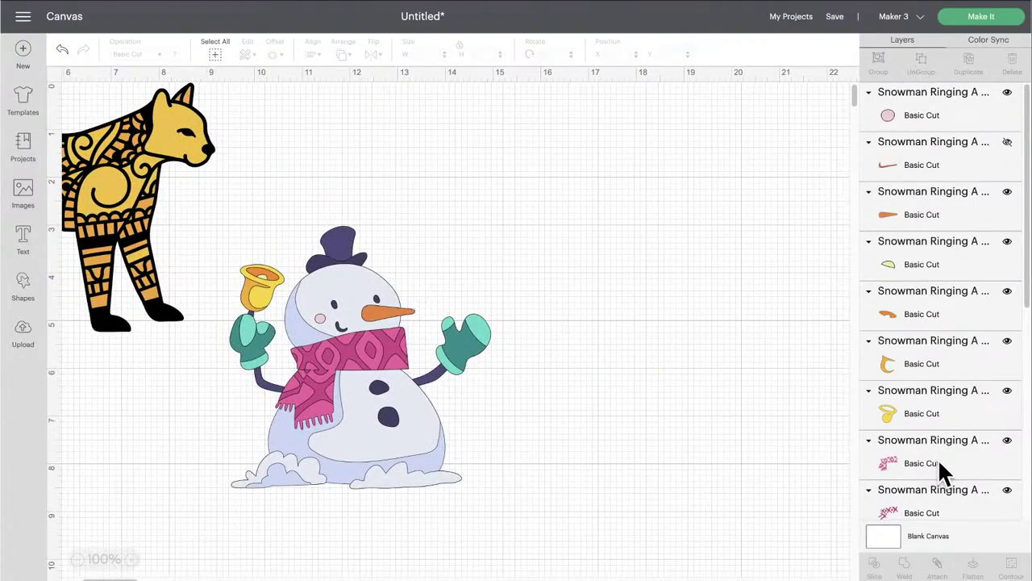
scroll(940, 466, down, 10)
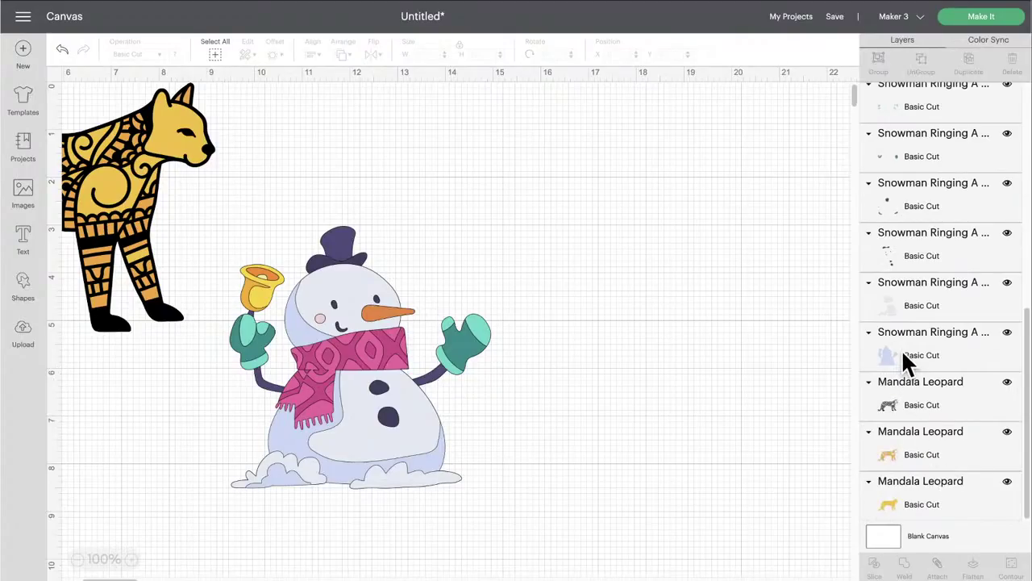
Select the snowman's pale blue silhouette layer and nudge it sideways to X 10.585
click(902, 354)
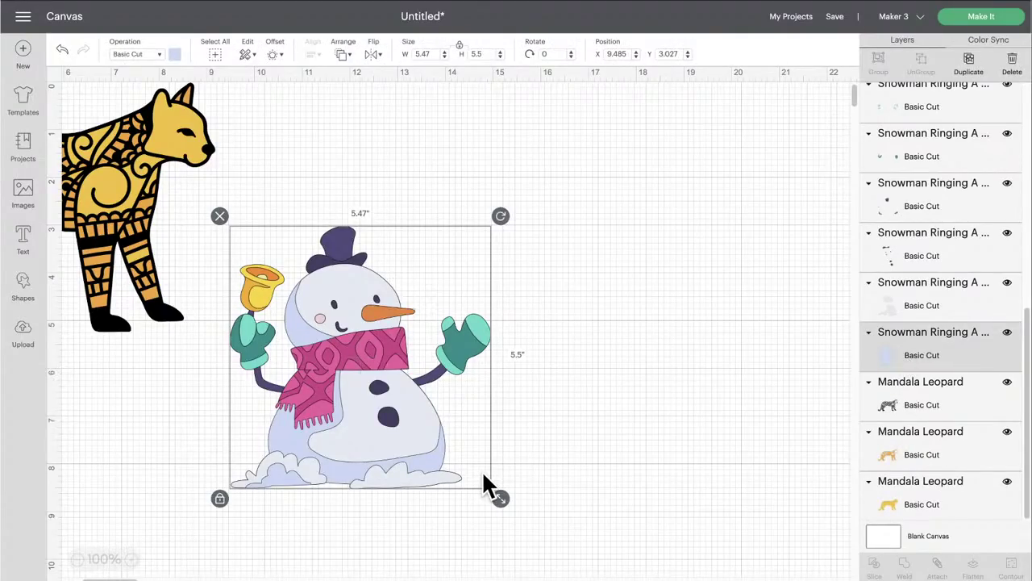
key(Right)
key(Right)
key(Right)
key(Right)
key(Right)
key(Right)
key(Right)
key(Right)
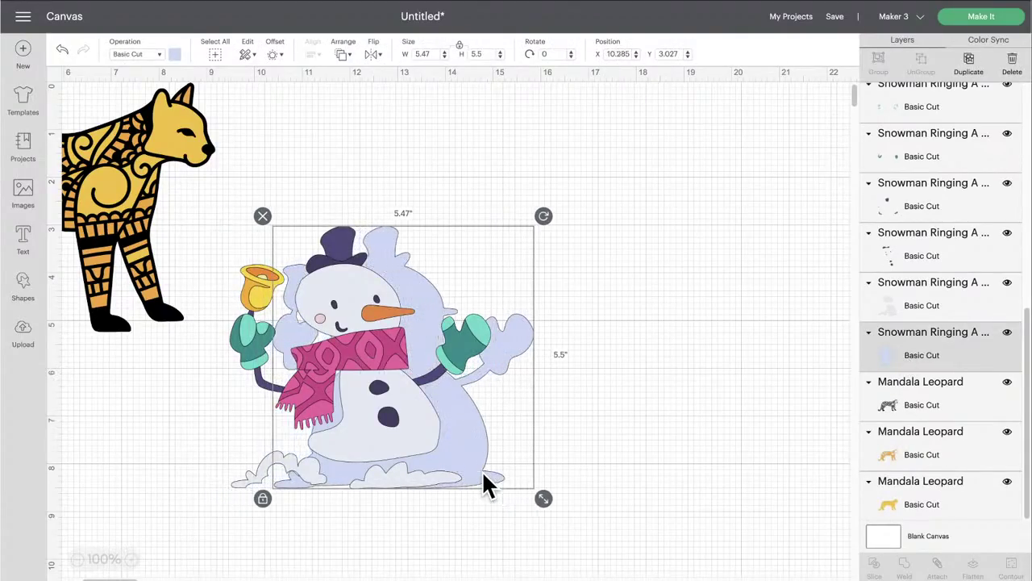
key(Right)
key(Right)
key(Right)
Move the pale blue silhouette clear of the snowman to about X 15.6, Y 3.1, and place the white body layer on top of it
drag(483, 473, 724, 485)
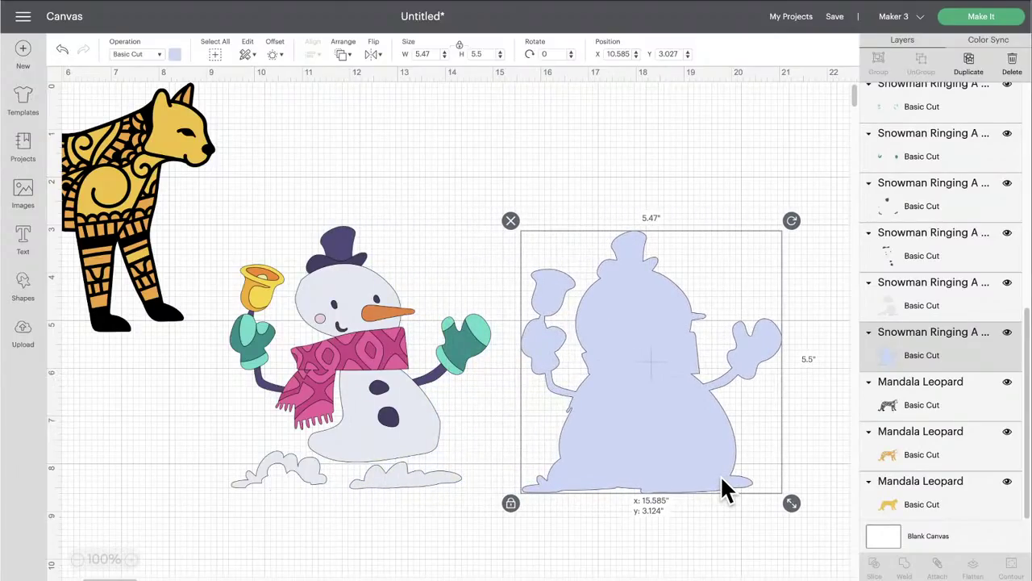
drag(723, 488, 722, 487)
drag(417, 449, 706, 442)
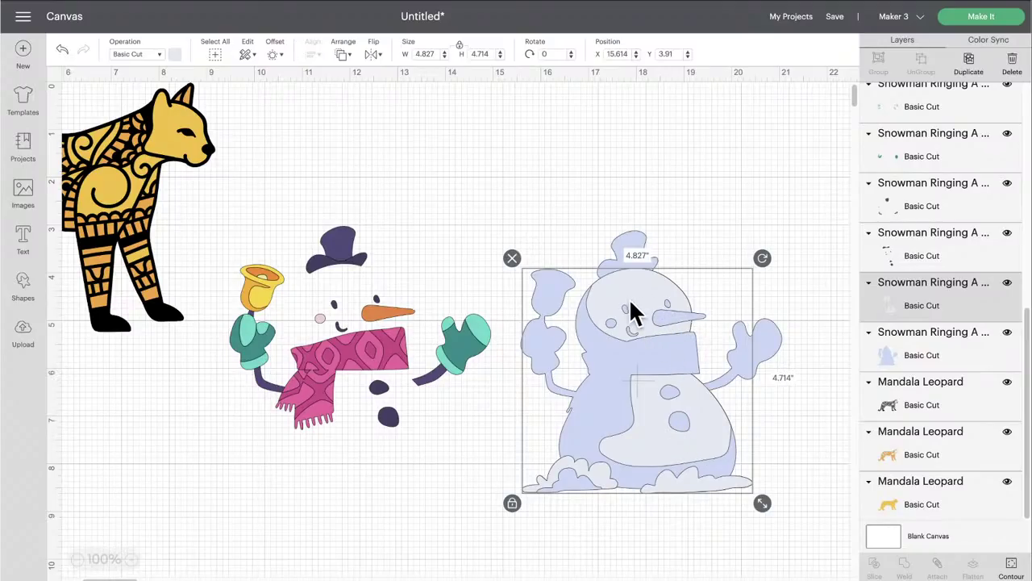
drag(389, 402, 666, 417)
Move the dark pink and light pink scarf layers above the snowman and line them up as a complete scarf at about X 13.8, Y 1.2
drag(360, 348, 500, 201)
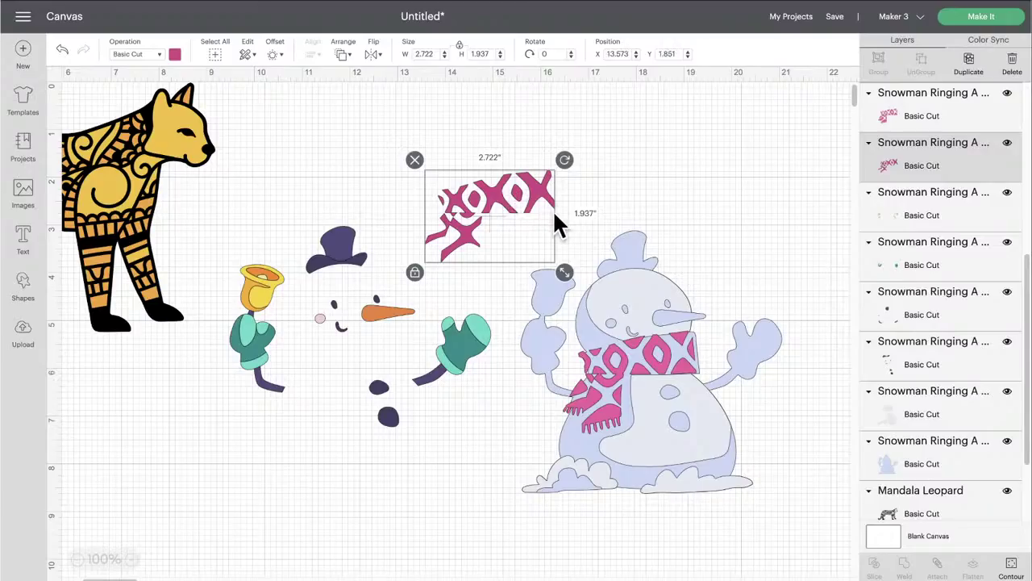
drag(530, 202, 545, 168)
drag(628, 329, 509, 159)
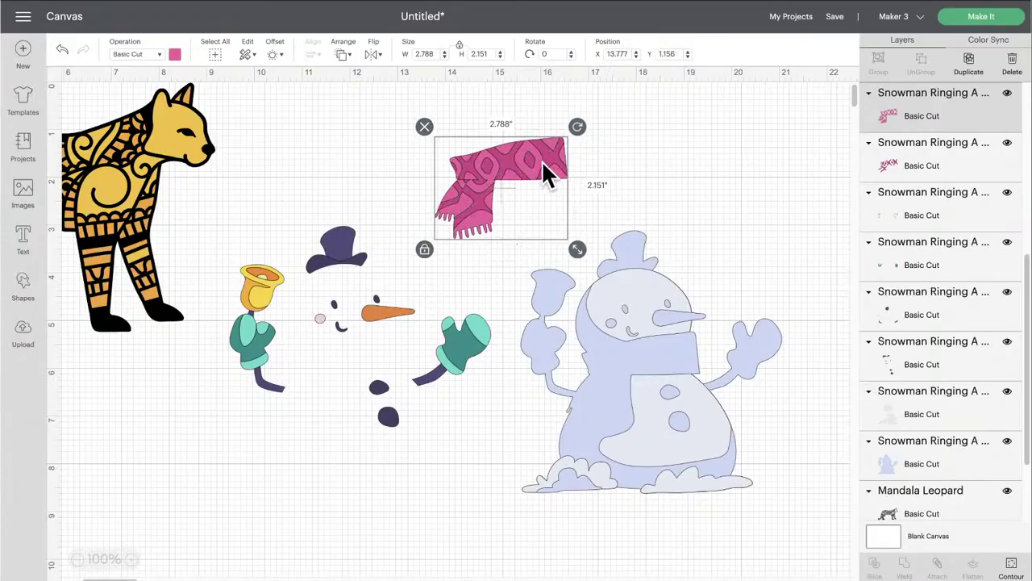
Select both pink scarf layers and flatten them into a single Print Then Cut image
click(129, 559)
click(130, 559)
click(129, 558)
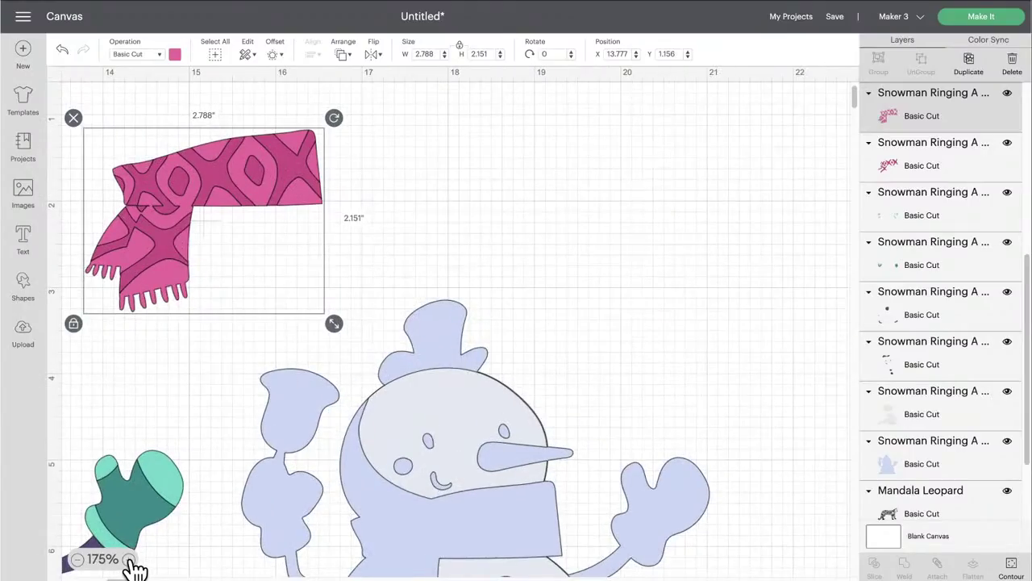
click(129, 559)
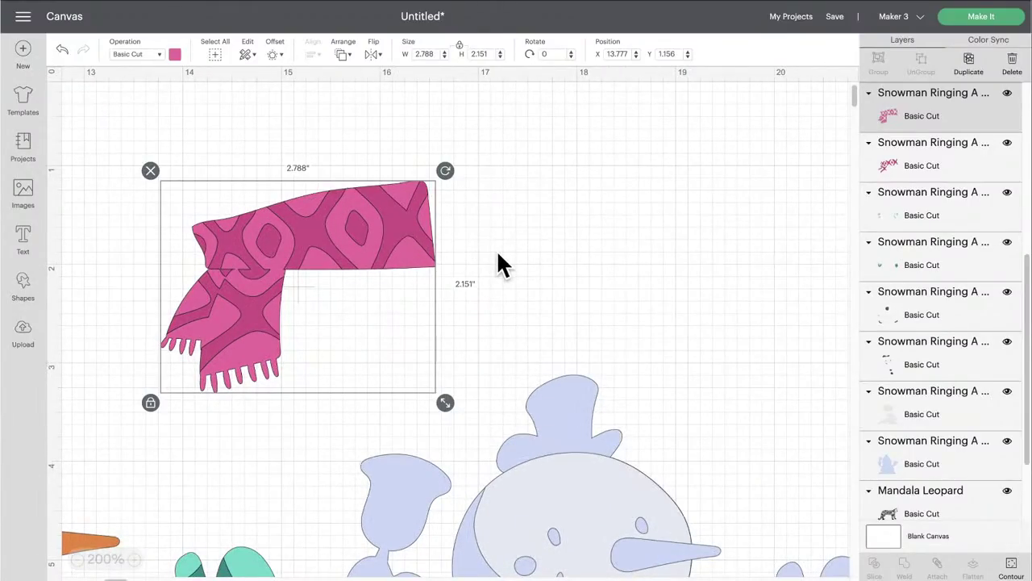
click(525, 182)
drag(553, 189, 177, 257)
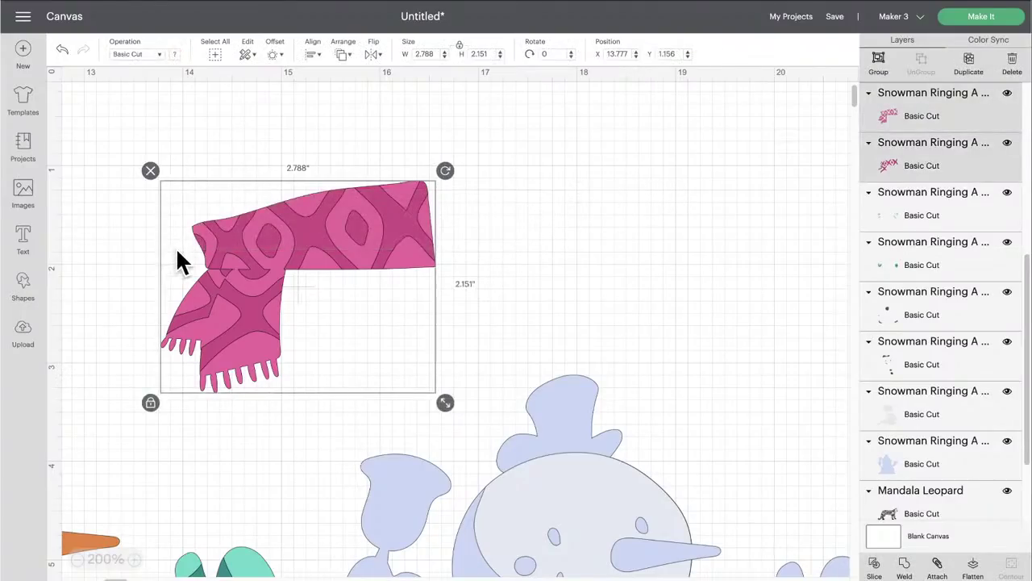
click(975, 566)
Place the flattened scarf around the neck of the relocated snowman body at about X 16.54, Y 5.24
drag(380, 234, 596, 236)
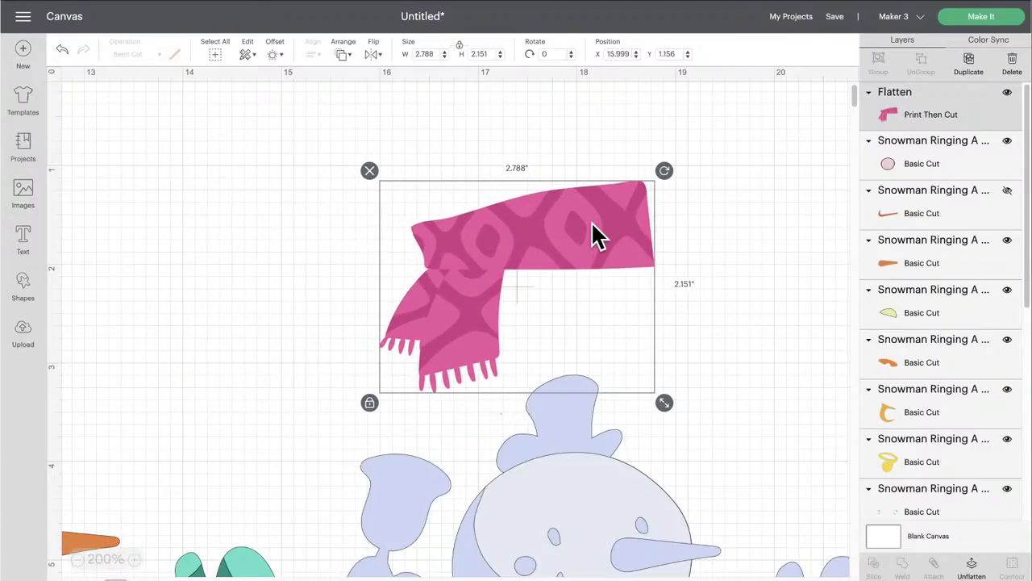
drag(495, 251, 555, 580)
scroll(435, 307, down, 1)
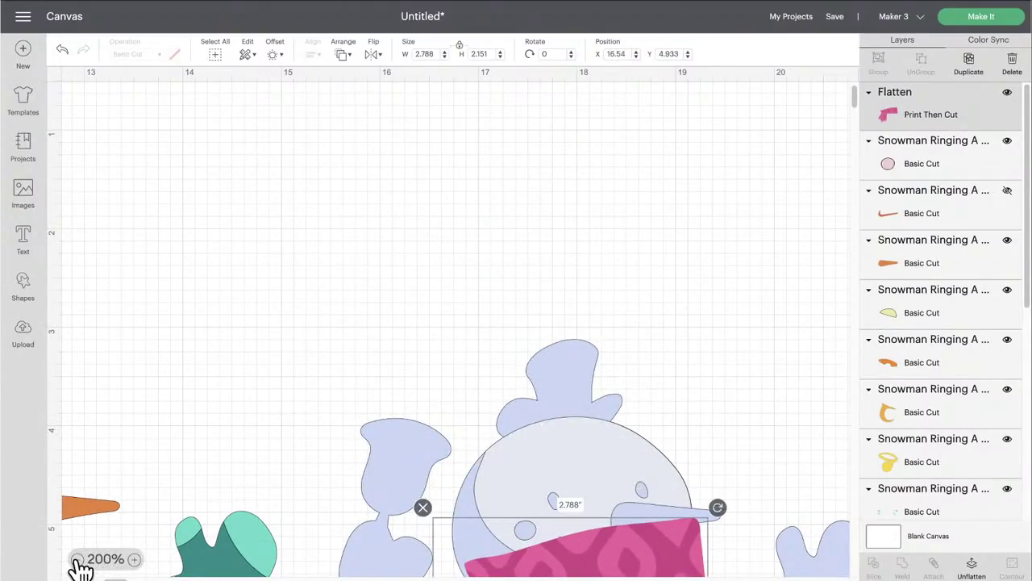
click(78, 559)
click(78, 559)
drag(357, 256, 352, 251)
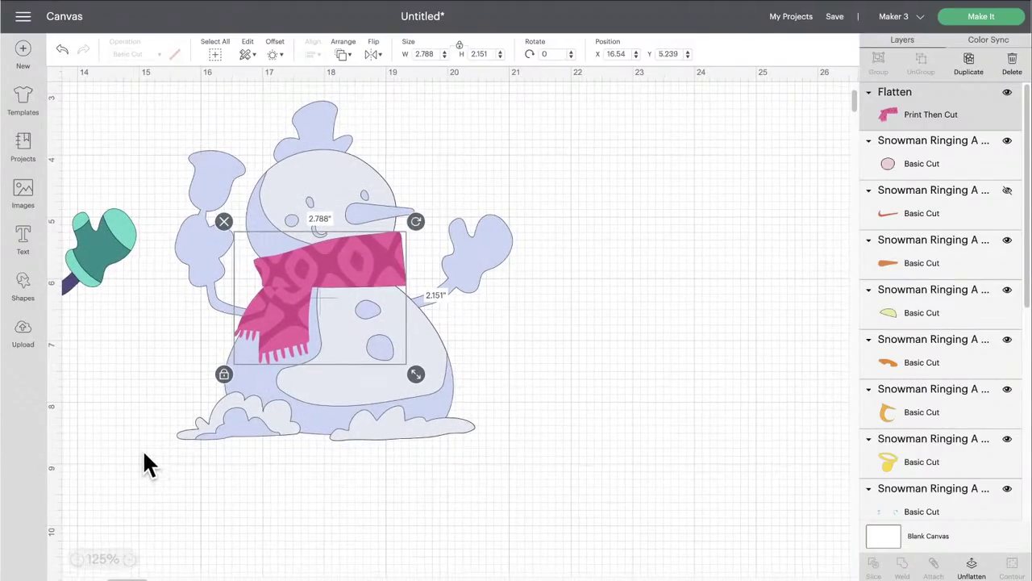
Select the bell's orange layer, and hide and reshow the bell's orange and yellow layers to examine them
scroll(178, 461, left, 10)
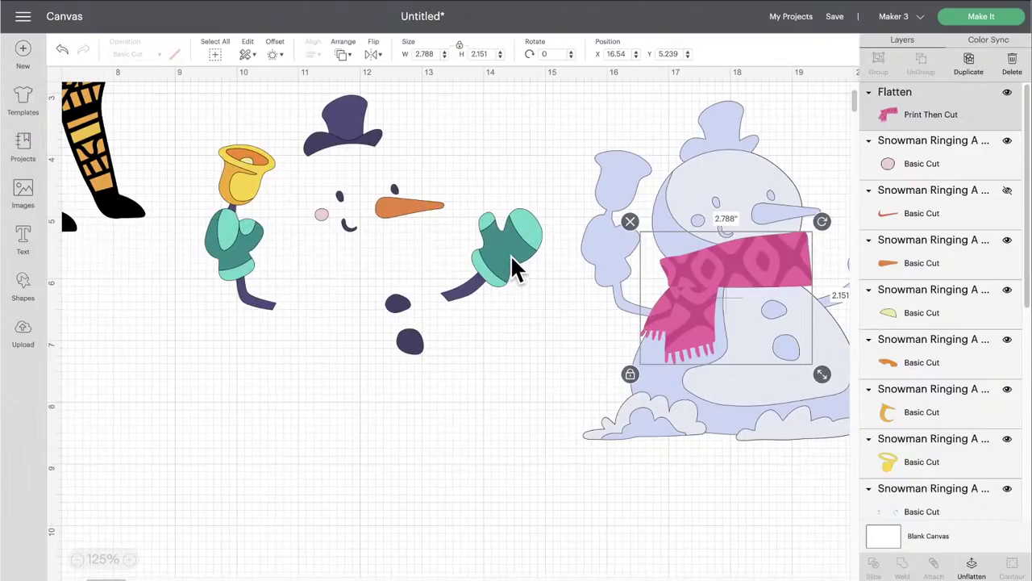
click(237, 173)
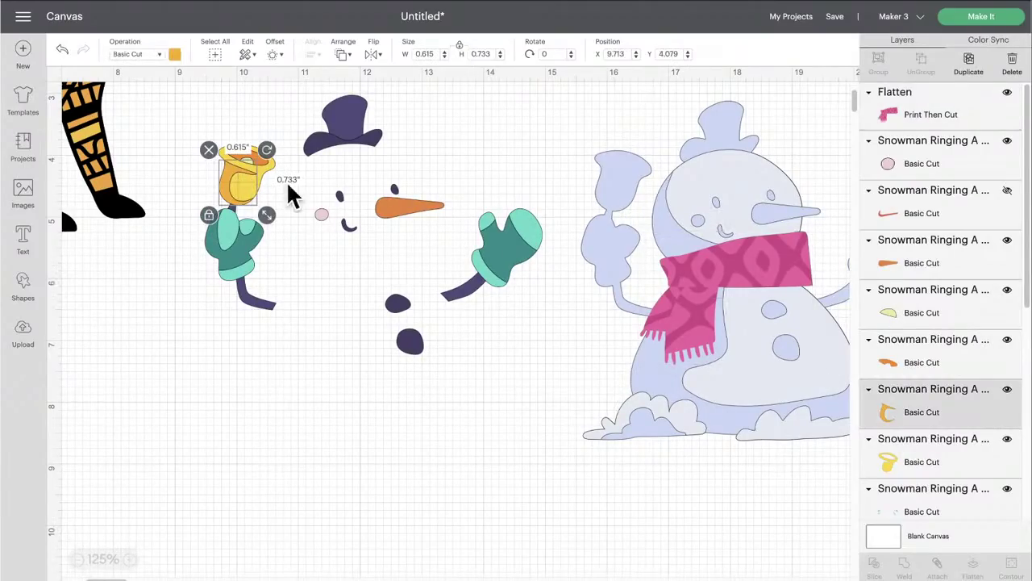
click(1013, 400)
click(1008, 390)
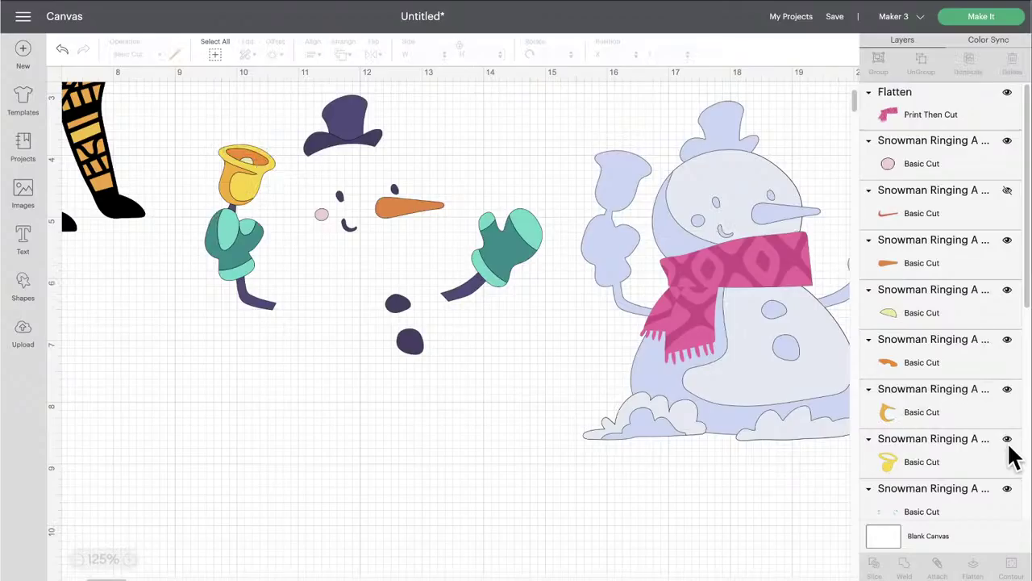
click(1007, 440)
click(1007, 440)
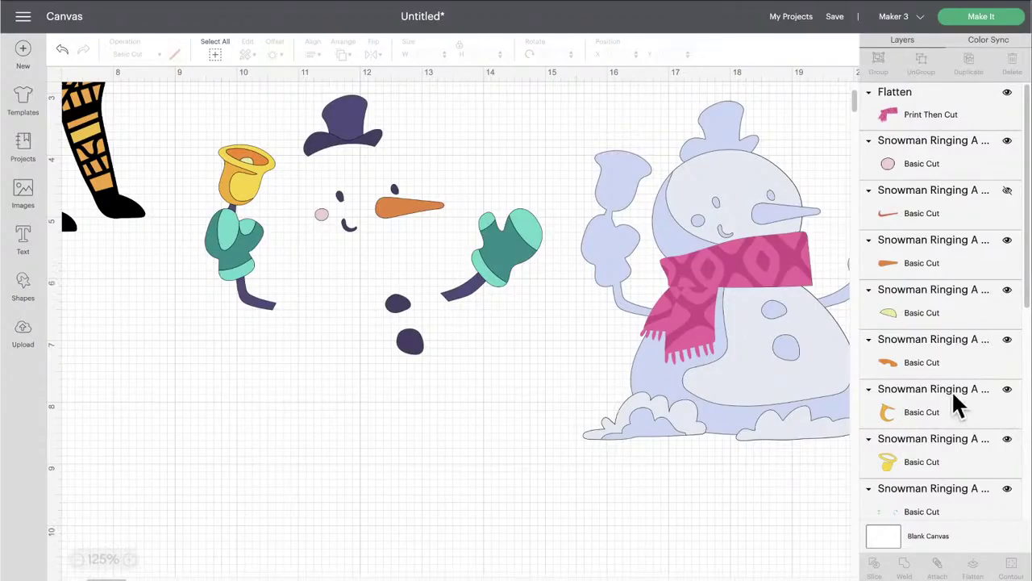
Undo the scarf flattening and all the layer moves back to the original assembled snowman
click(62, 50)
click(61, 50)
click(62, 50)
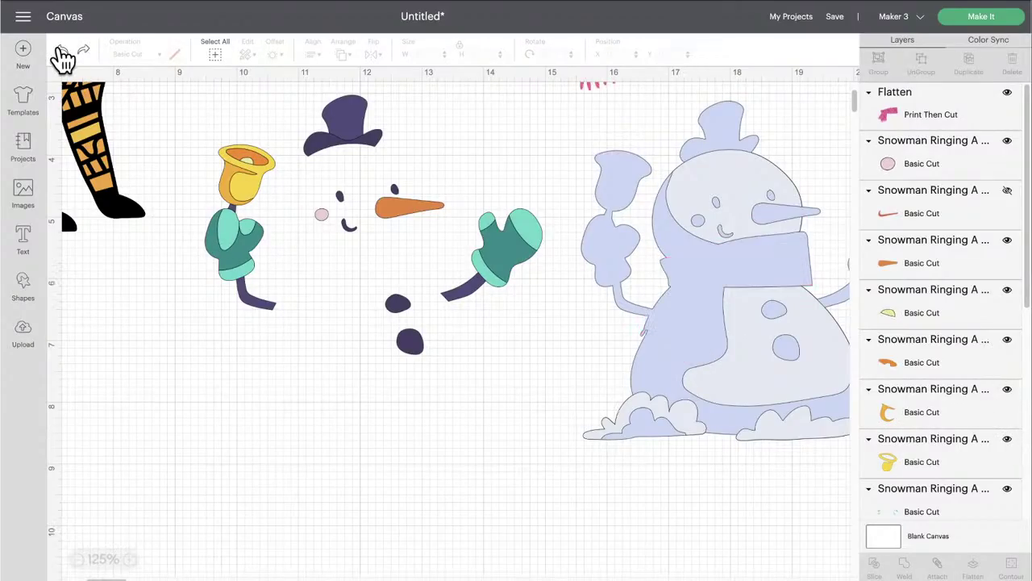
click(61, 50)
click(61, 50)
click(61, 50)
click(61, 50)
click(62, 50)
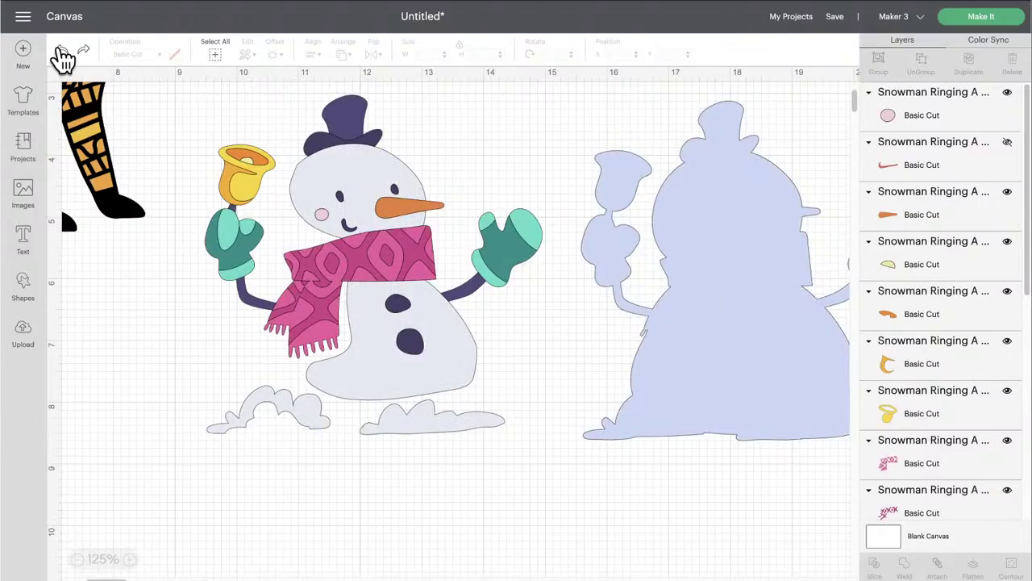
click(61, 50)
click(62, 50)
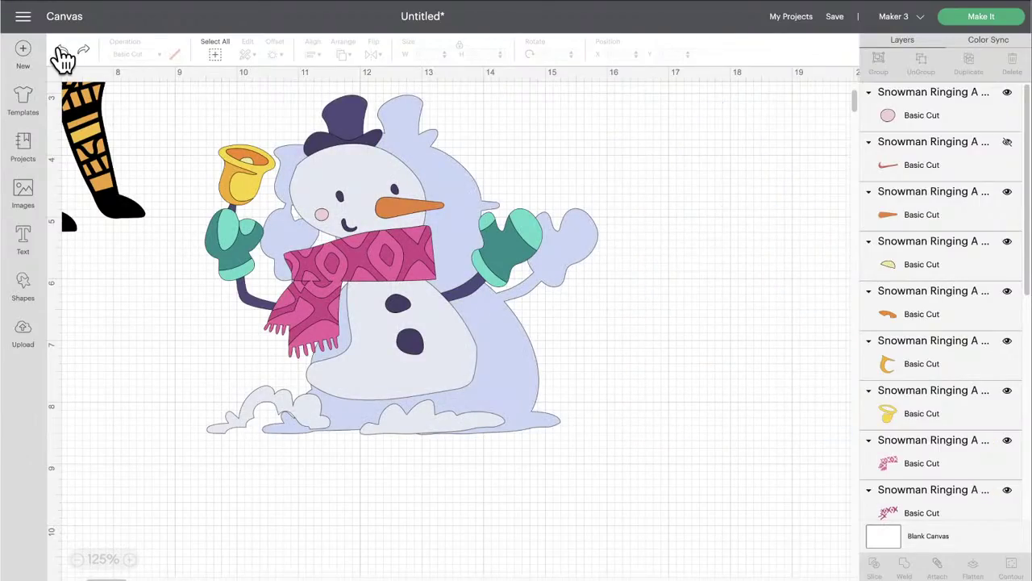
click(62, 50)
click(61, 50)
click(61, 50)
click(62, 50)
click(62, 50)
click(61, 50)
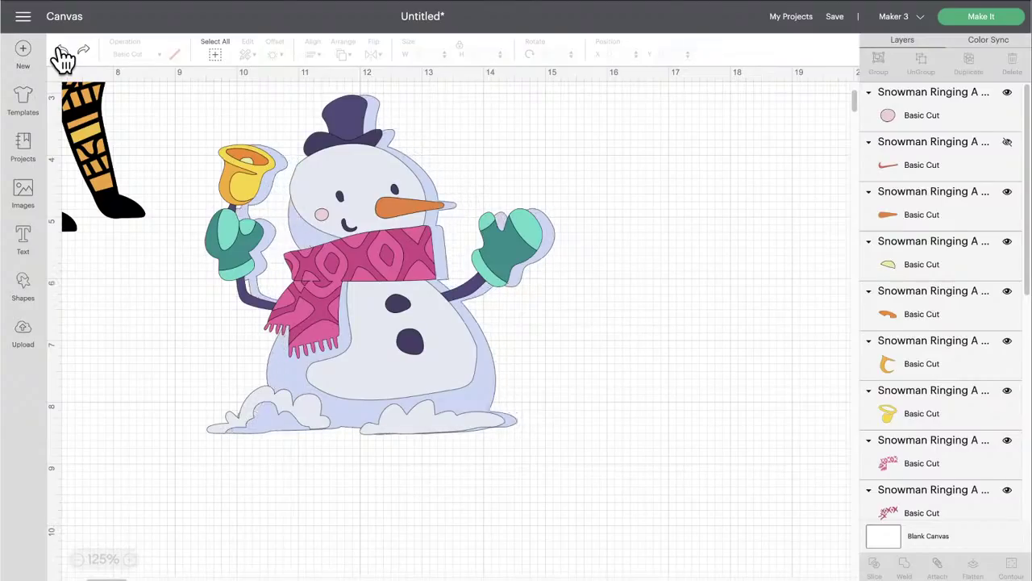
click(61, 50)
click(61, 50)
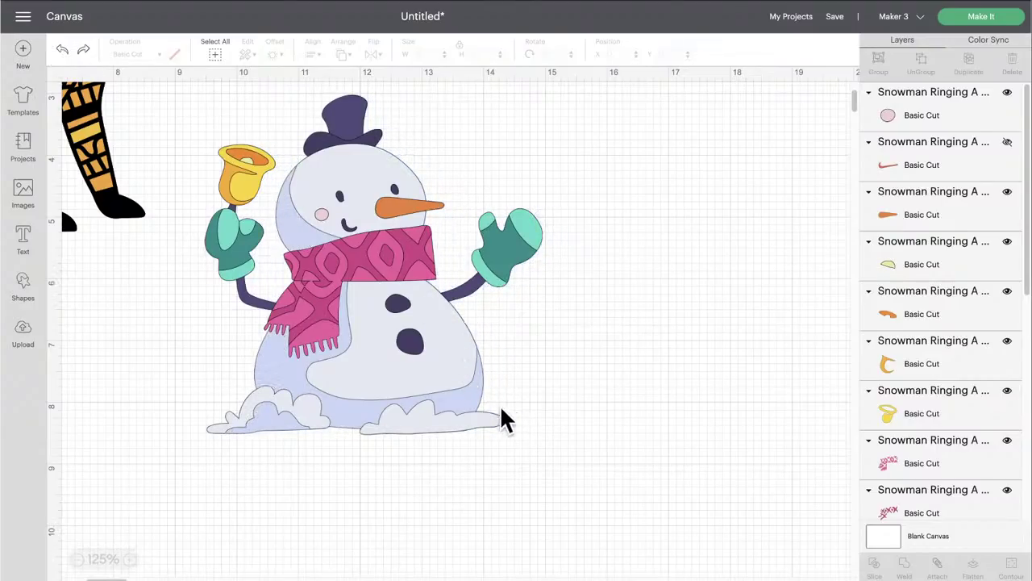
Show the snowman's hidden red nose-shading layer and move the leopard's black line layer to X 0.028, Y 0
scroll(620, 484, up, 3)
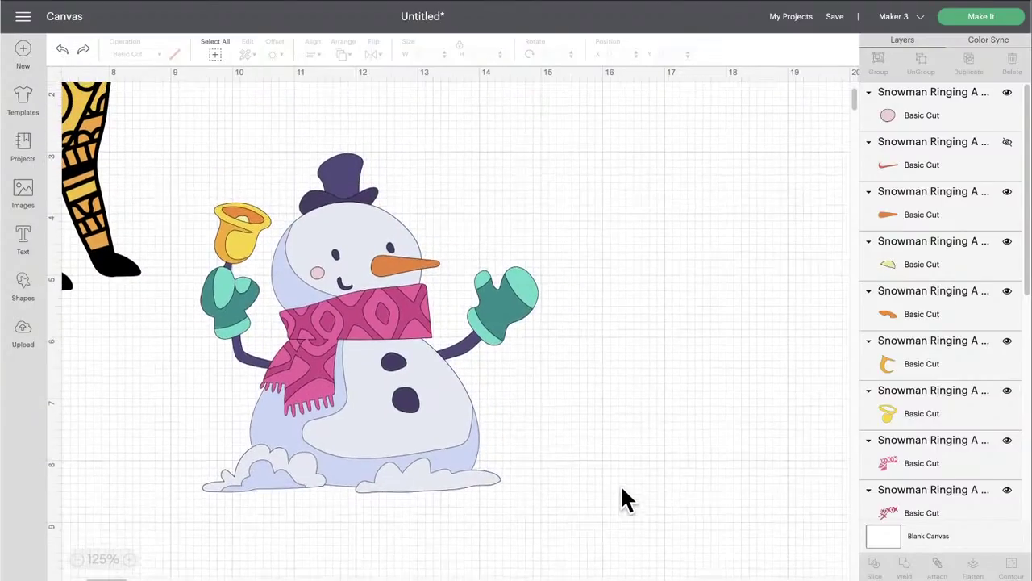
drag(184, 108, 594, 546)
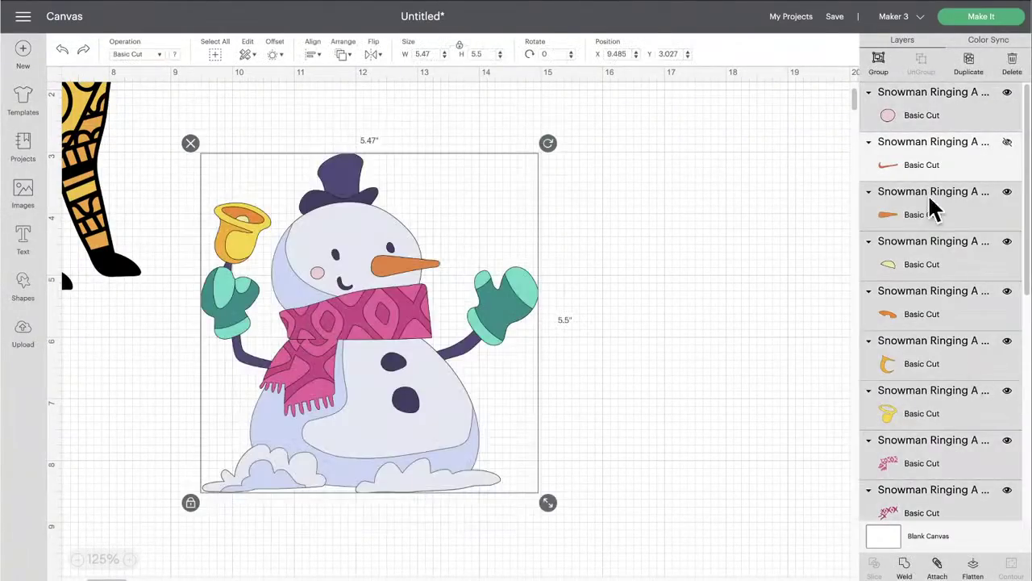
click(733, 190)
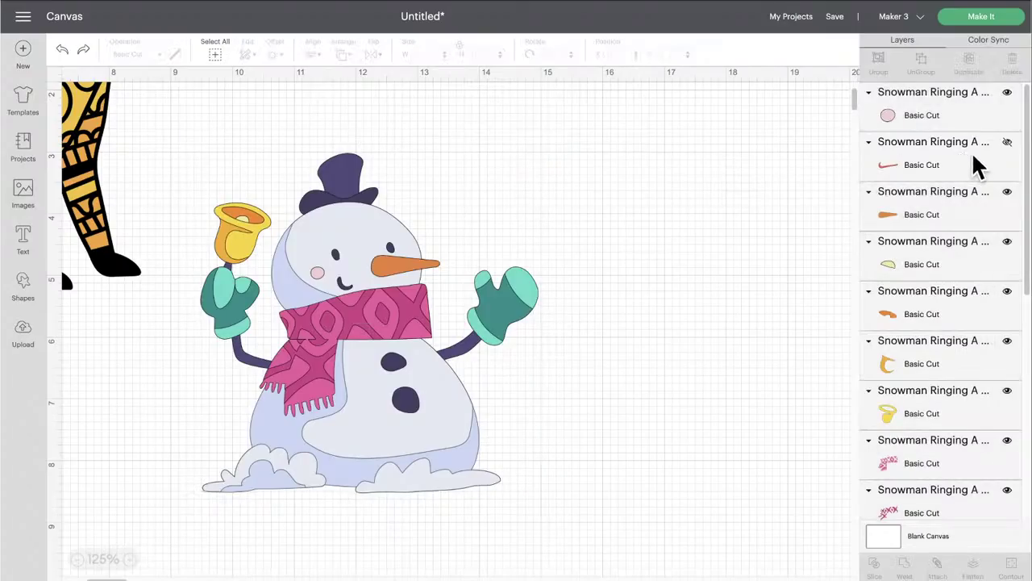
click(166, 145)
drag(206, 162, 138, 141)
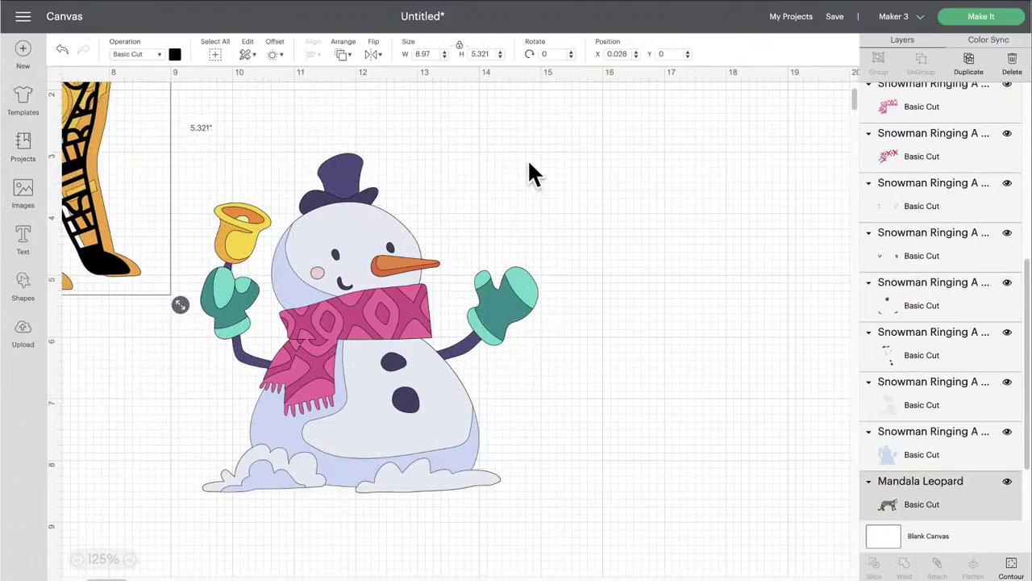
Select all the snowman layers without the leopard, flatten them into one Print Then Cut image, and shift it slightly
drag(607, 142, 156, 532)
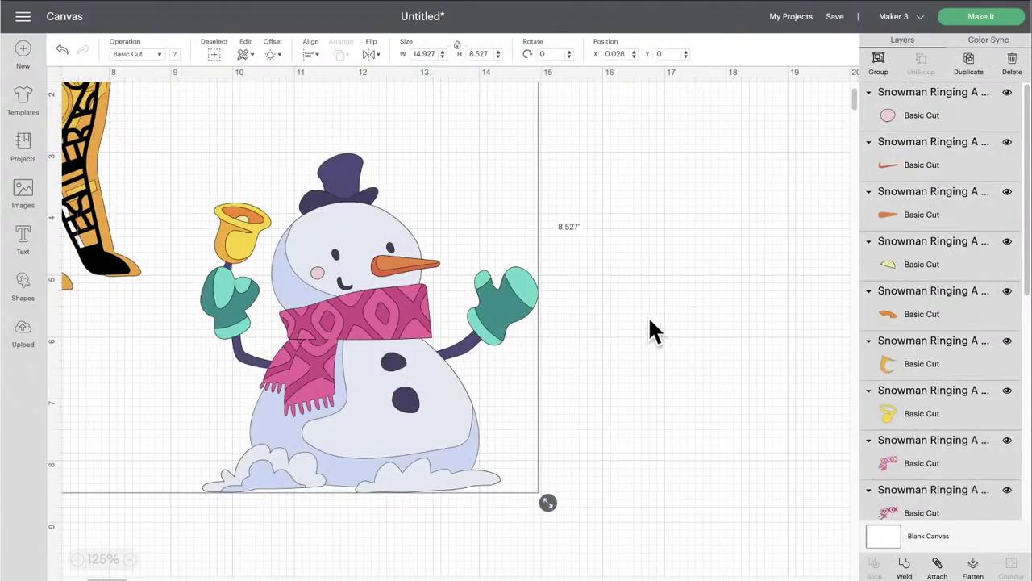
scroll(192, 175, left, 5)
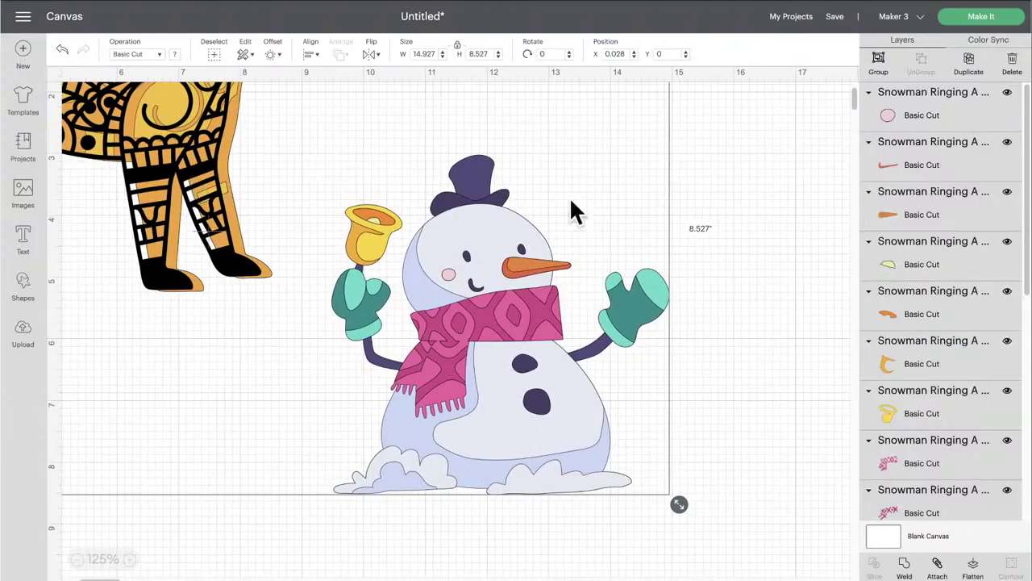
click(766, 224)
drag(688, 508, 344, 154)
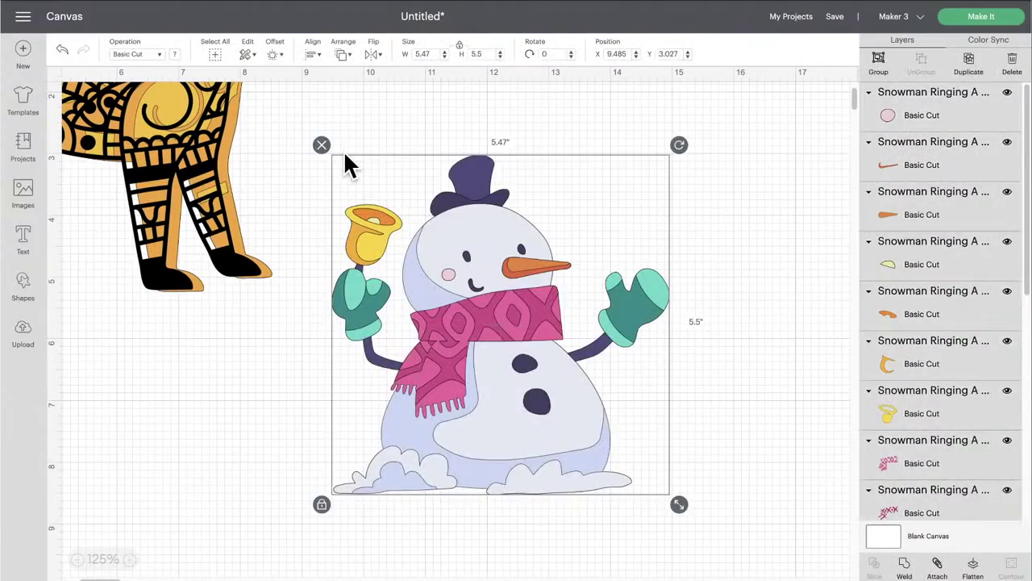
click(973, 566)
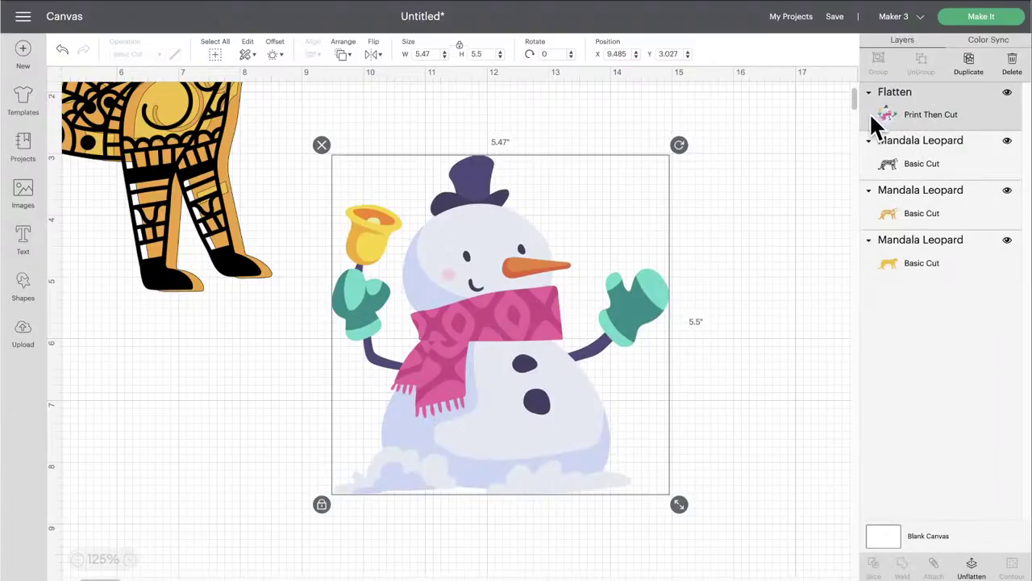
drag(511, 291, 526, 283)
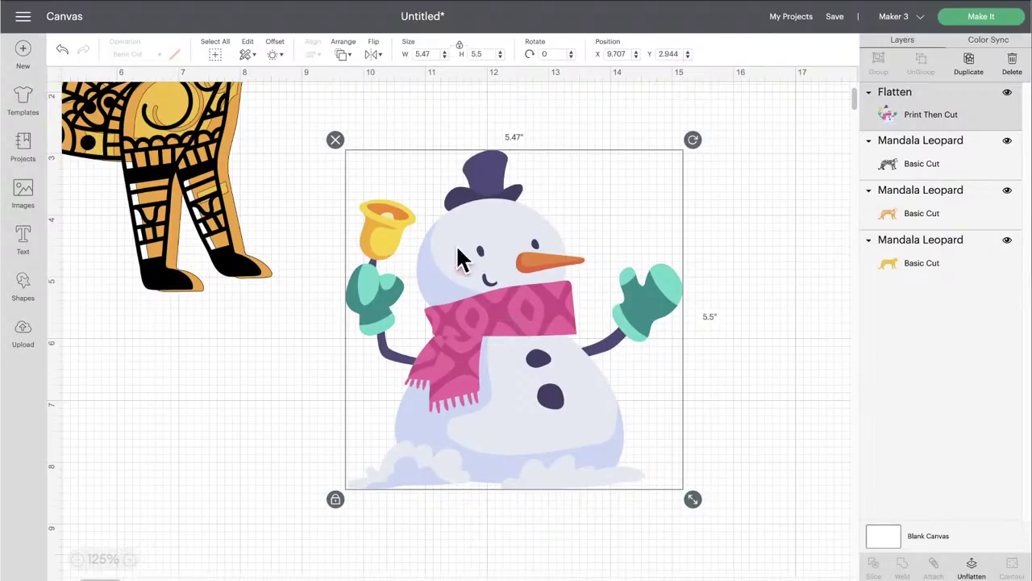
Undo the flattened snowman's moves and its flattening to bring back the separate layers
click(63, 52)
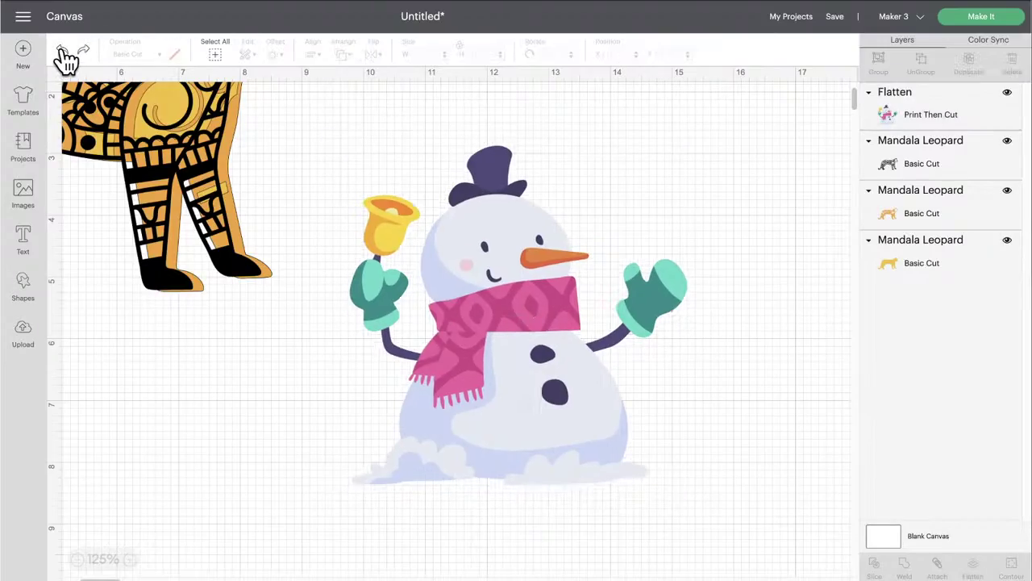
click(489, 302)
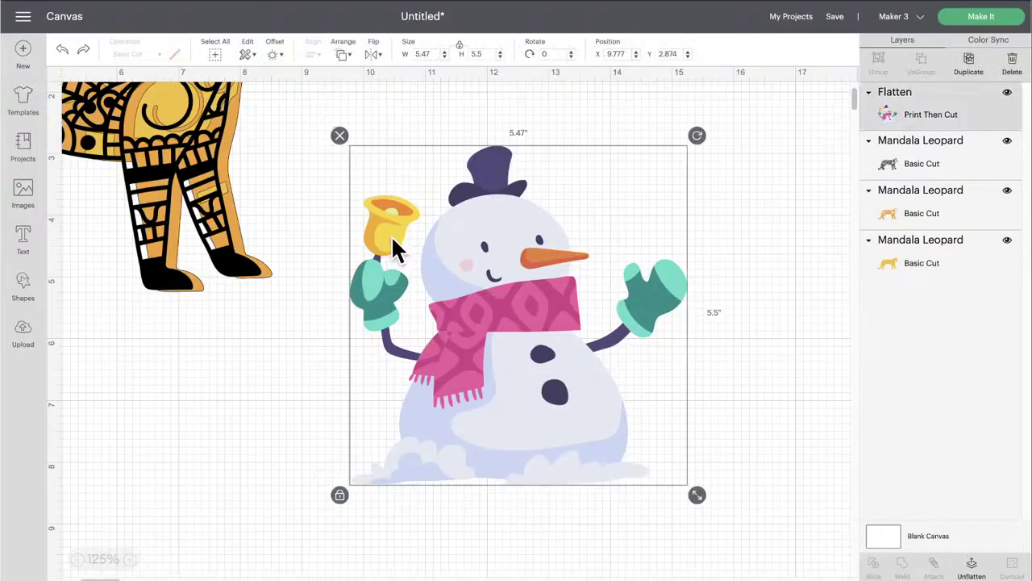
click(64, 50)
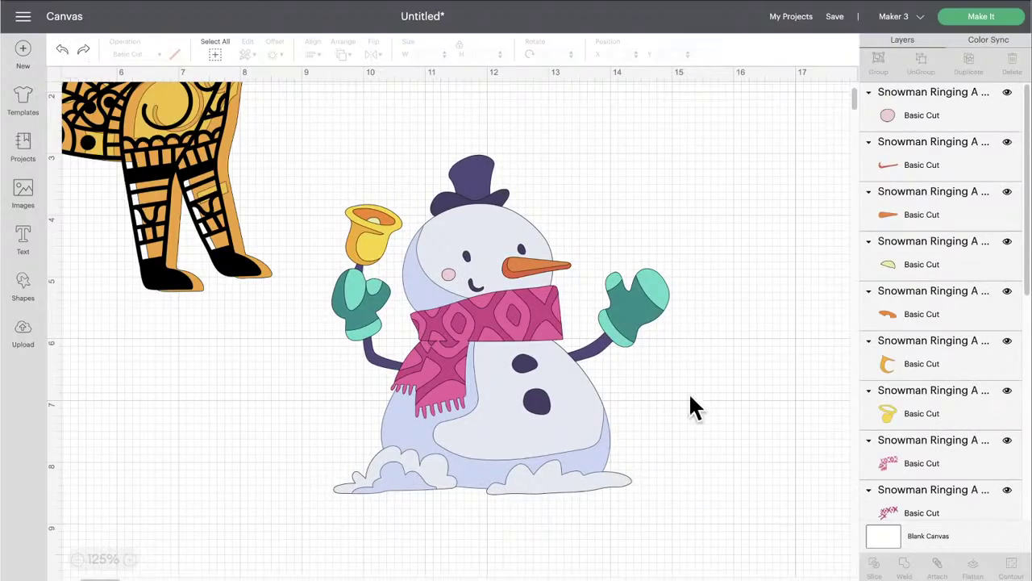
Pull the scarf's light pink pattern layer away from the snowman, nudge the dark pink layer, and place both back as the scarf
drag(522, 322, 739, 187)
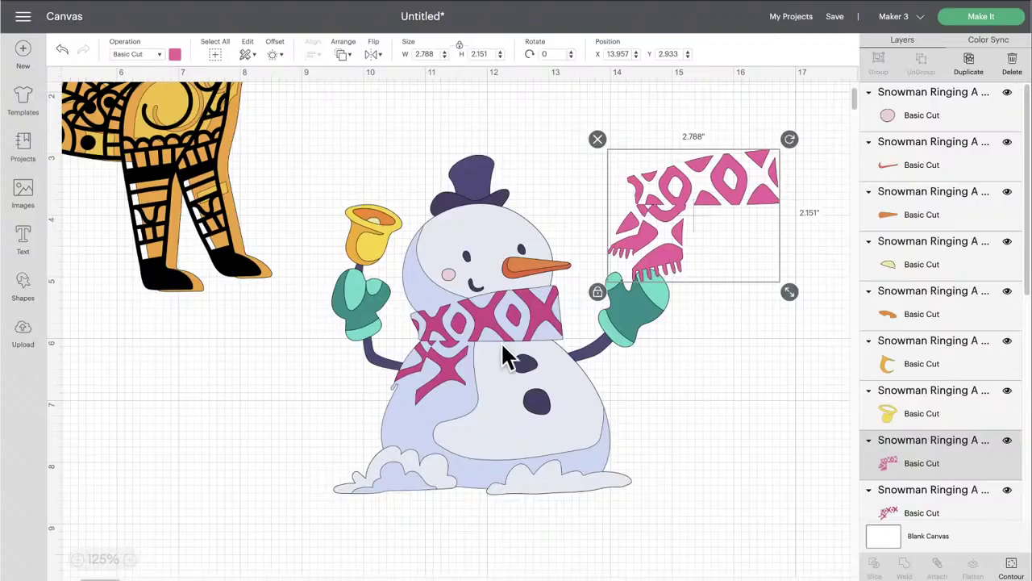
click(536, 320)
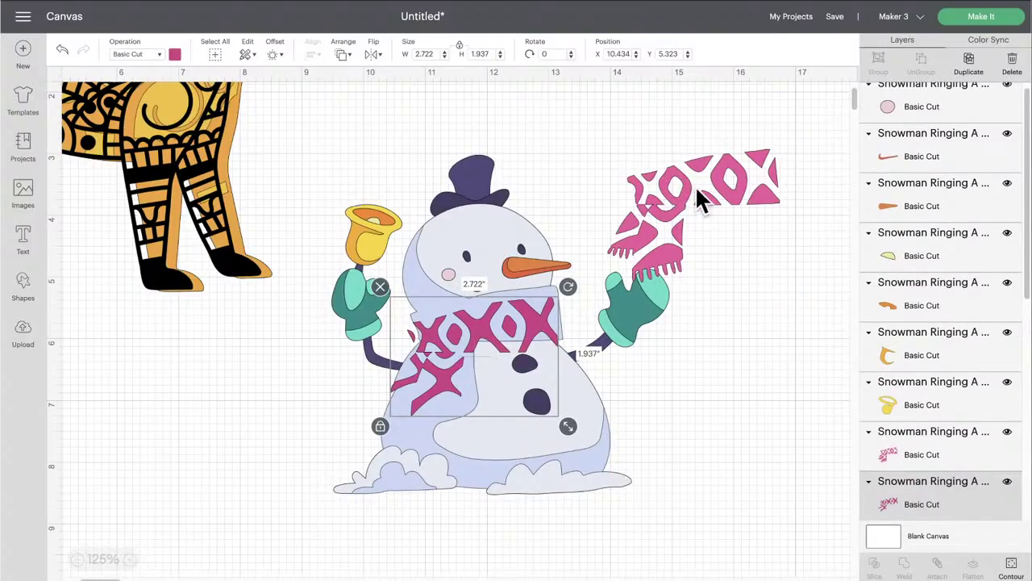
mouse_move(535, 332)
mouse_down()
mouse_move(721, 183)
mouse_move(766, 187)
mouse_move(564, 230)
mouse_move(543, 322)
mouse_move(536, 313)
mouse_up()
drag(687, 182, 456, 332)
click(706, 314)
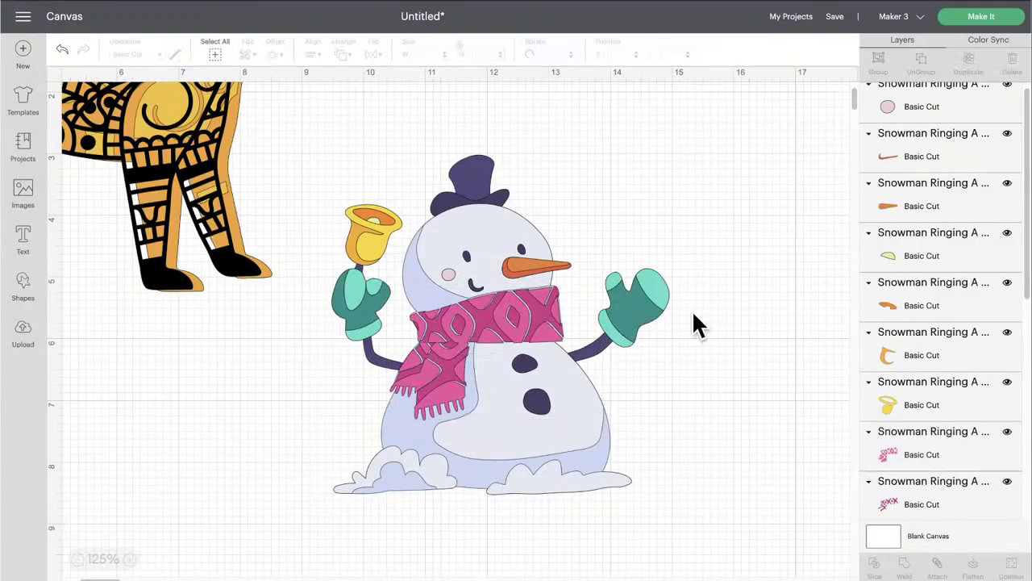
Open the image library, go back from the snowman set to the image sets list, and browse the sets down to Customizable Group T-Shirts
scroll(554, 175, left, 6)
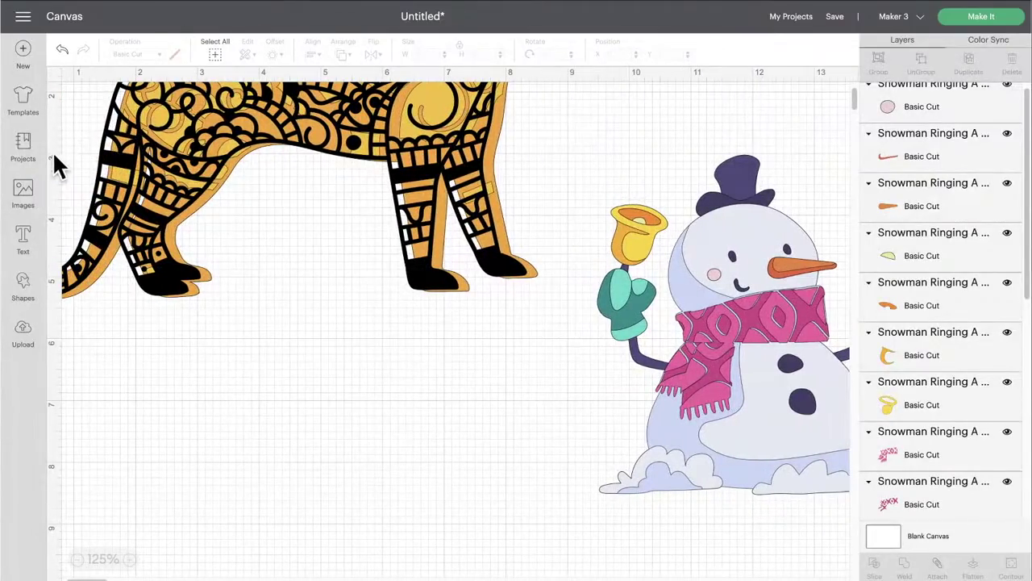
click(23, 202)
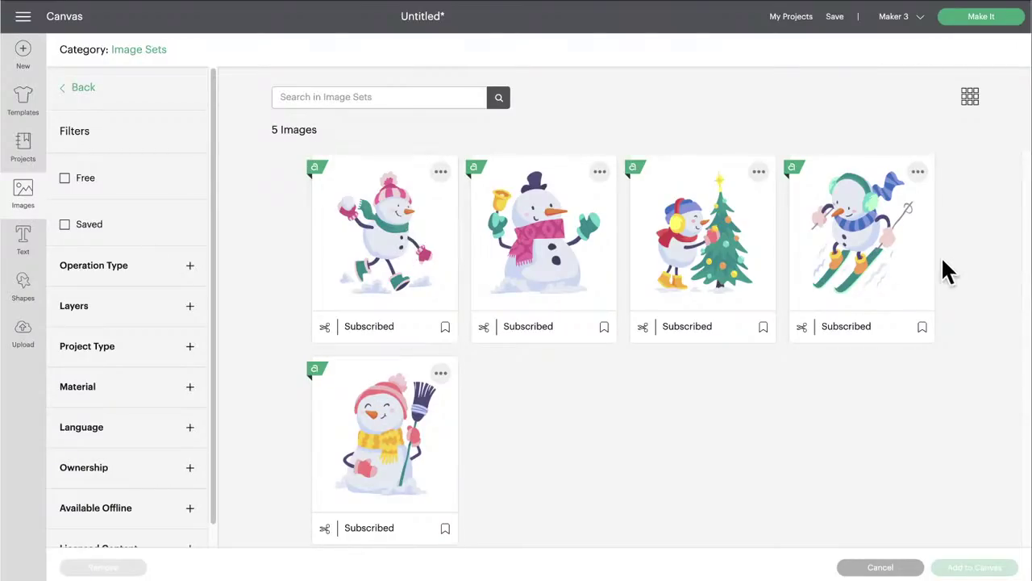
click(84, 89)
scroll(454, 346, down, 3)
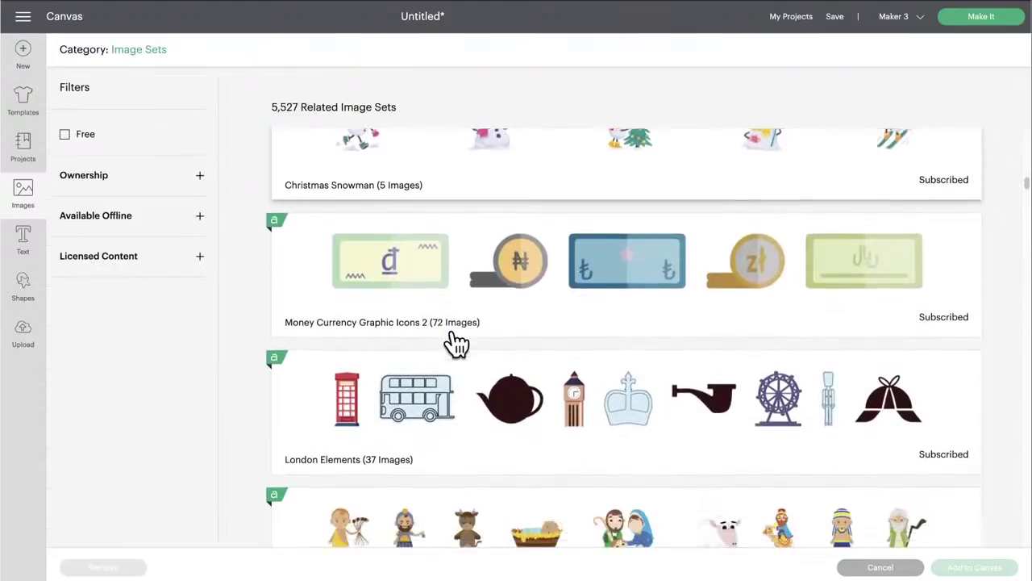
scroll(456, 344, down, 3)
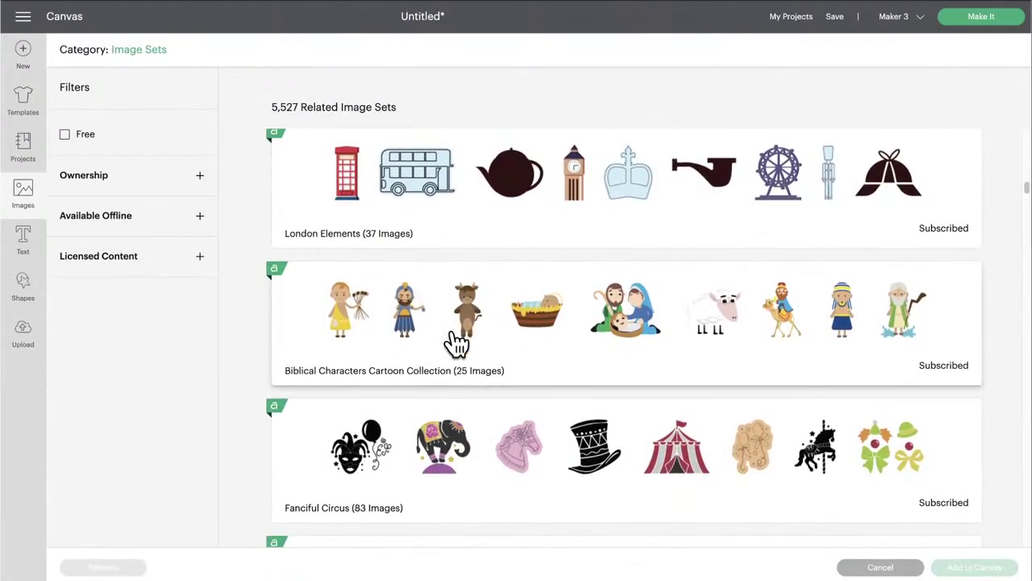
scroll(456, 345, down, 2)
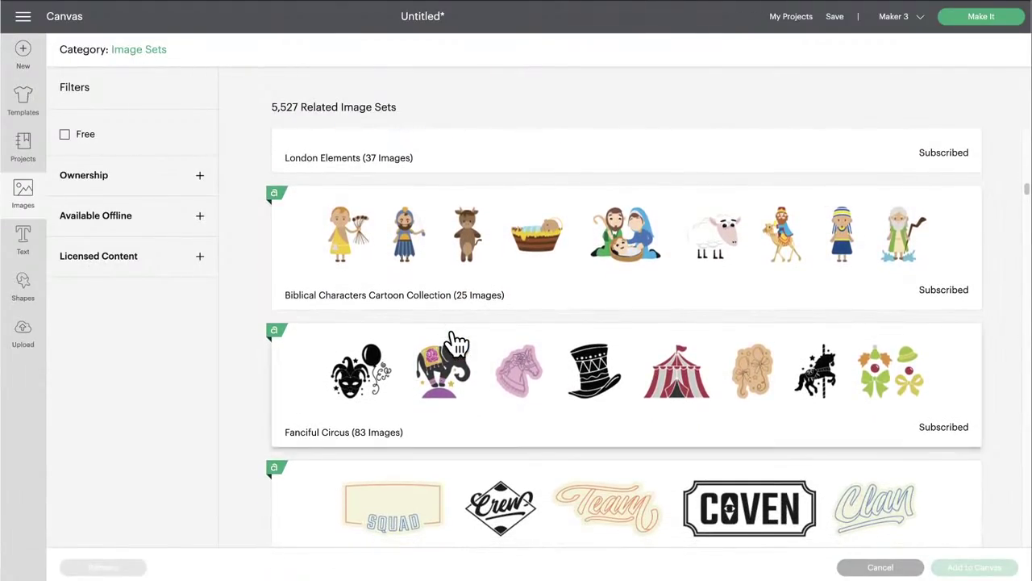
scroll(456, 343, down, 1)
scroll(456, 344, down, 2)
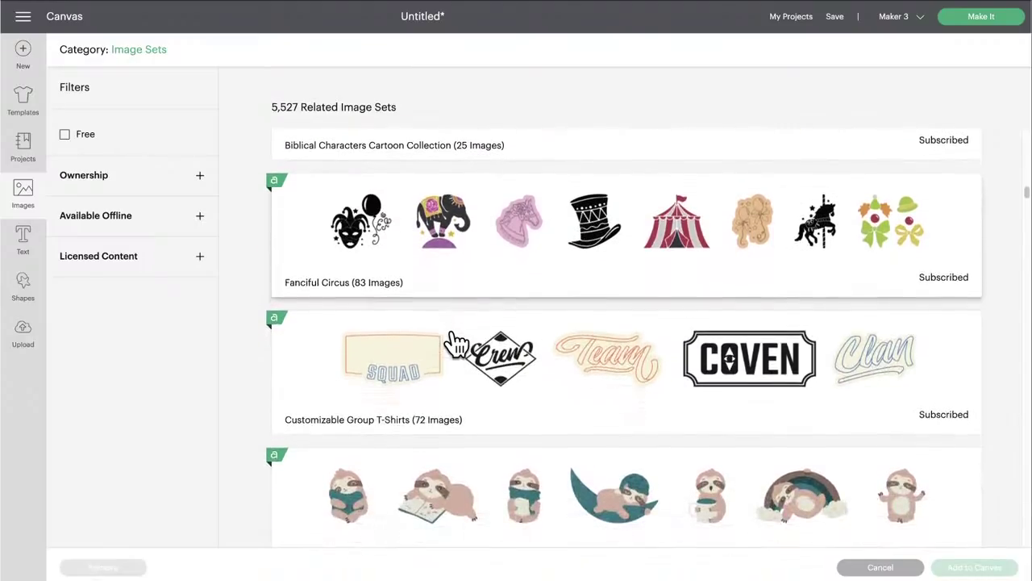
Open the Customizable Group T-Shirts image set and look through all its lettering designs to the end
click(510, 320)
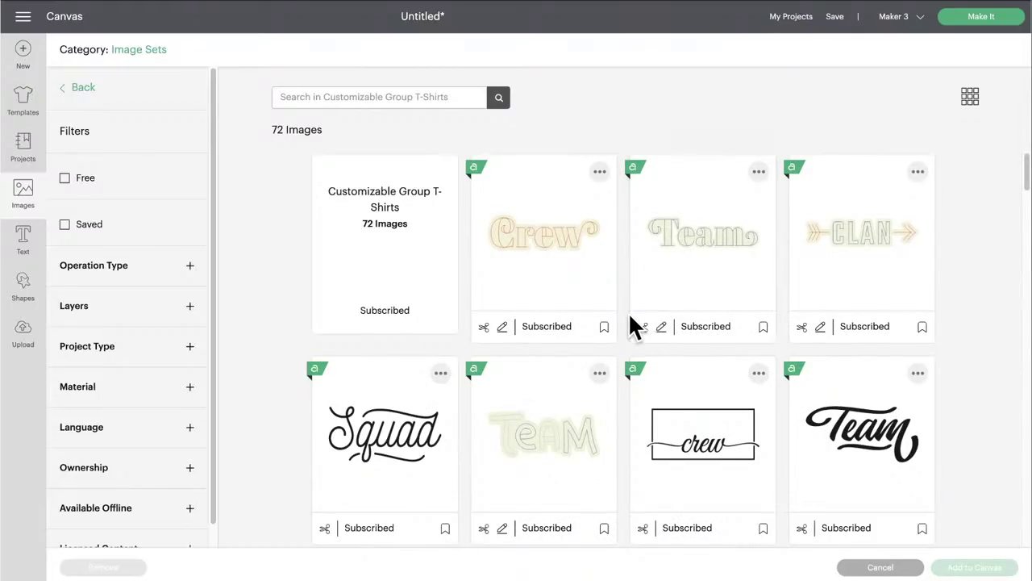
scroll(628, 311, down, 2)
scroll(628, 311, down, 1)
scroll(629, 311, down, 3)
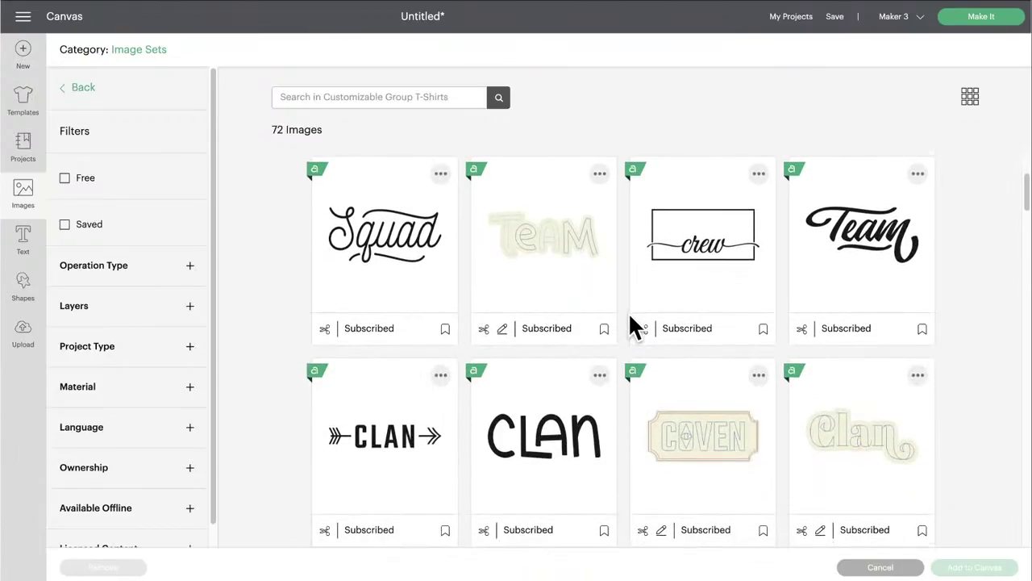
scroll(630, 315, down, 1)
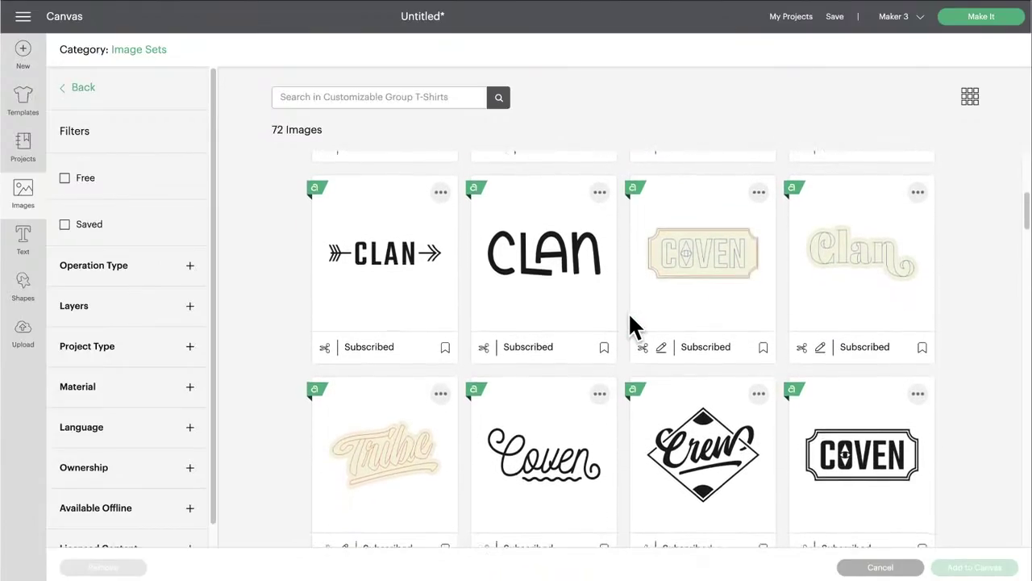
scroll(628, 312, down, 3)
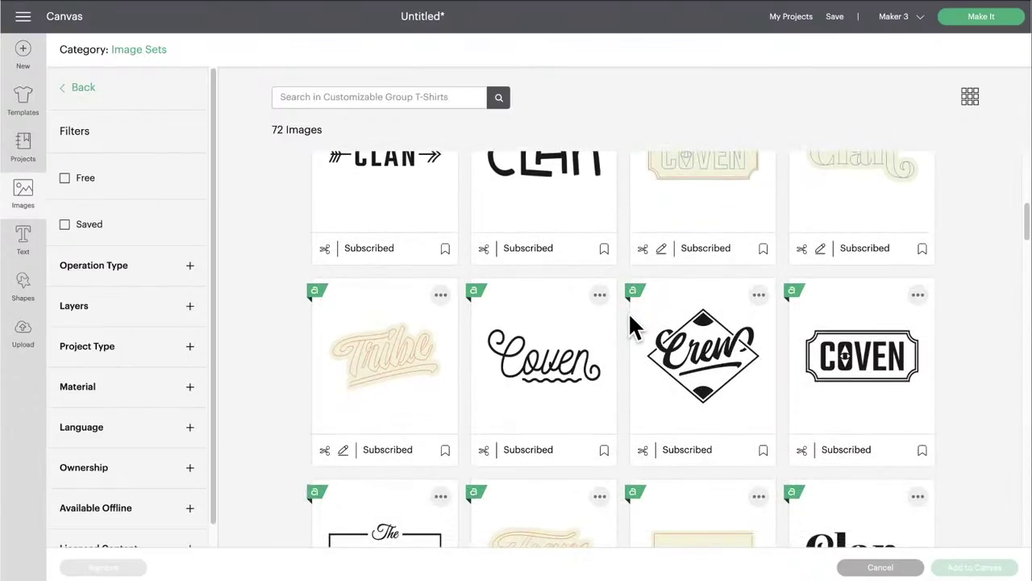
scroll(628, 312, down, 2)
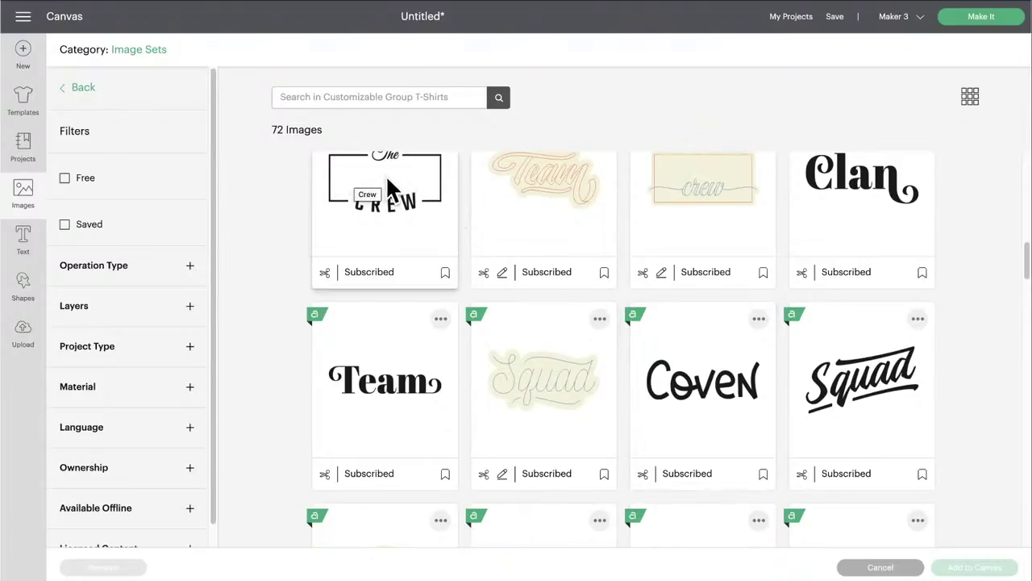
scroll(550, 332, down, 2)
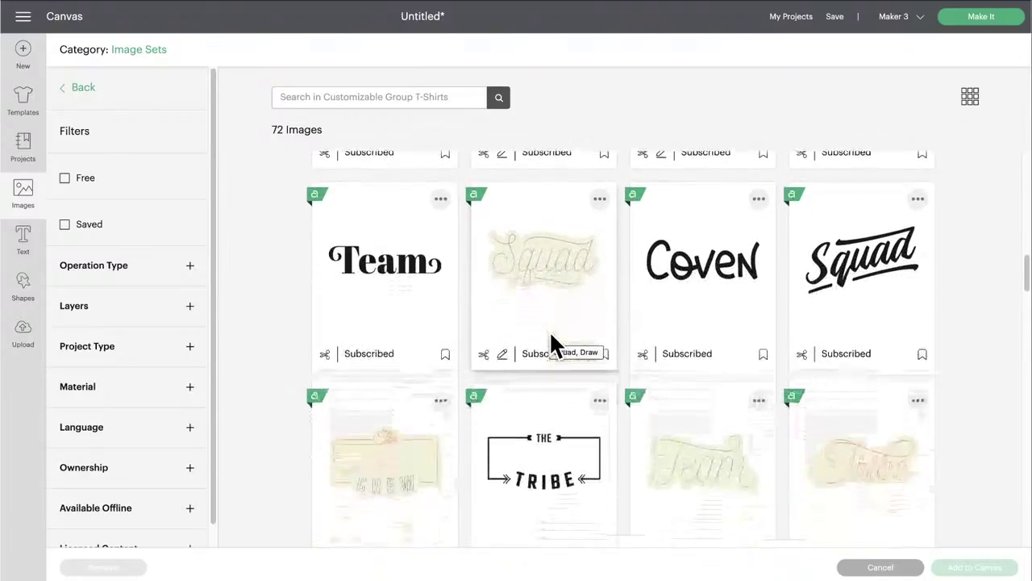
scroll(549, 330, down, 1)
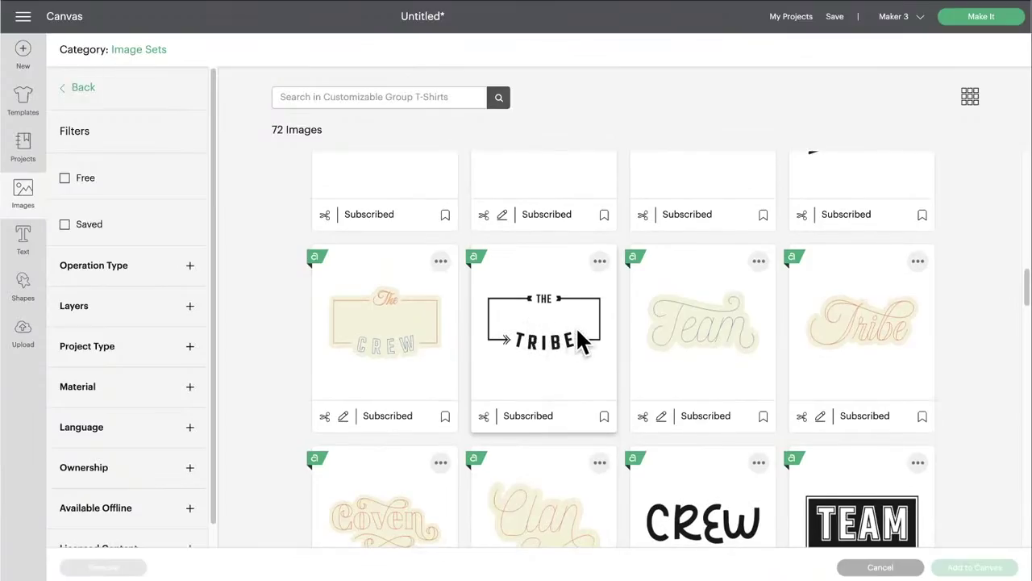
scroll(571, 333, down, 1)
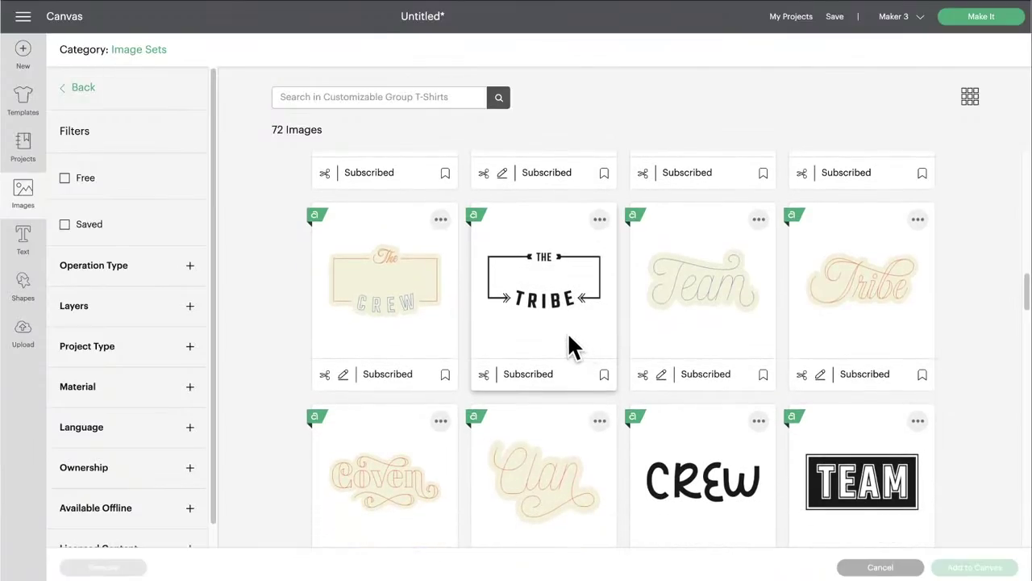
scroll(384, 311, down, 3)
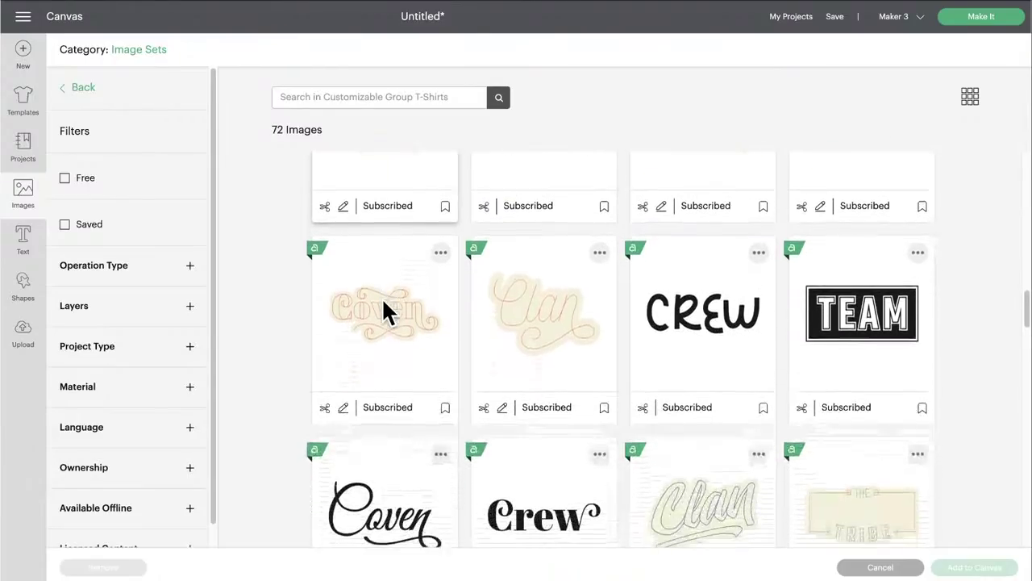
scroll(384, 311, down, 6)
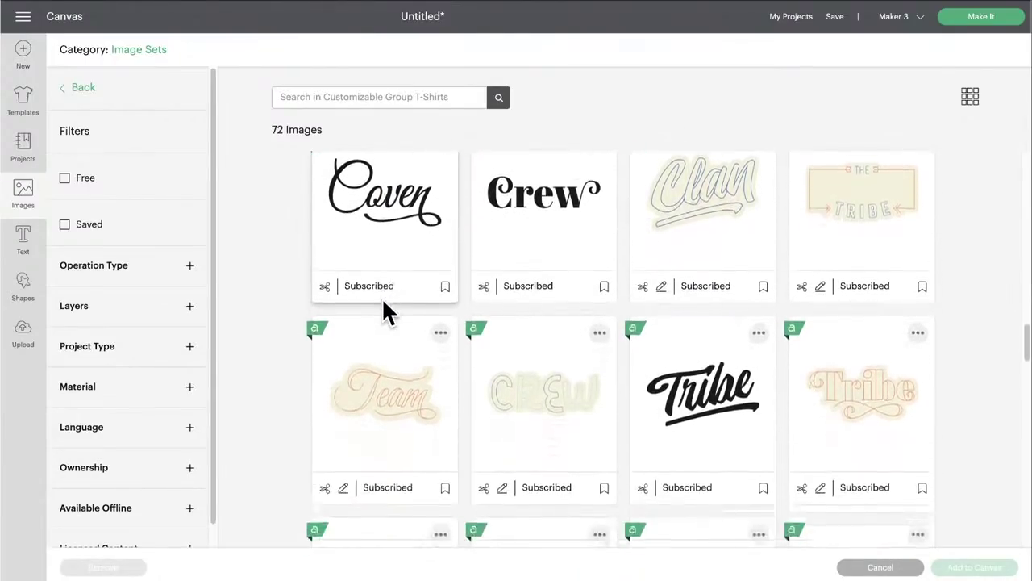
scroll(384, 311, down, 3)
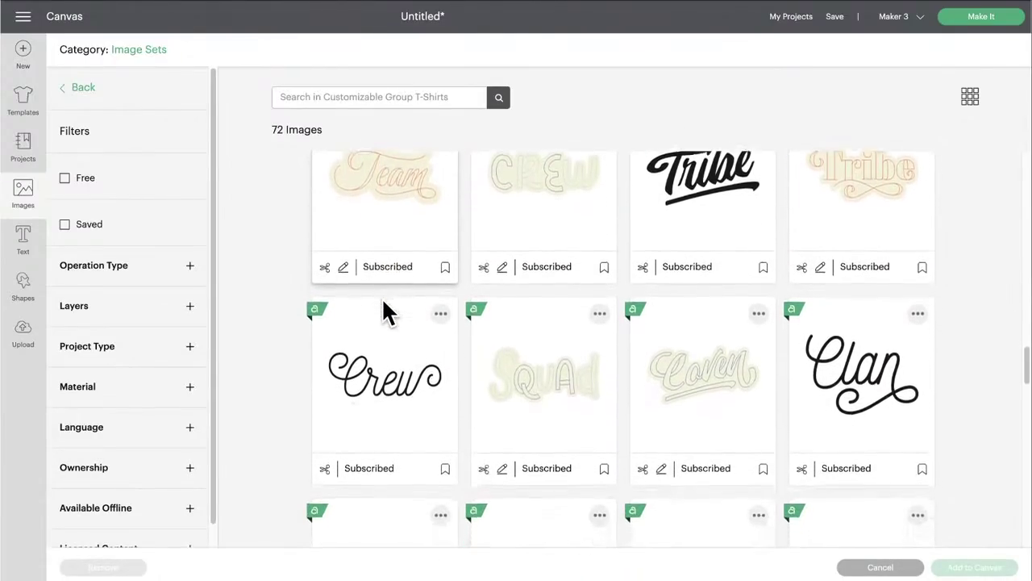
scroll(381, 297, down, 6)
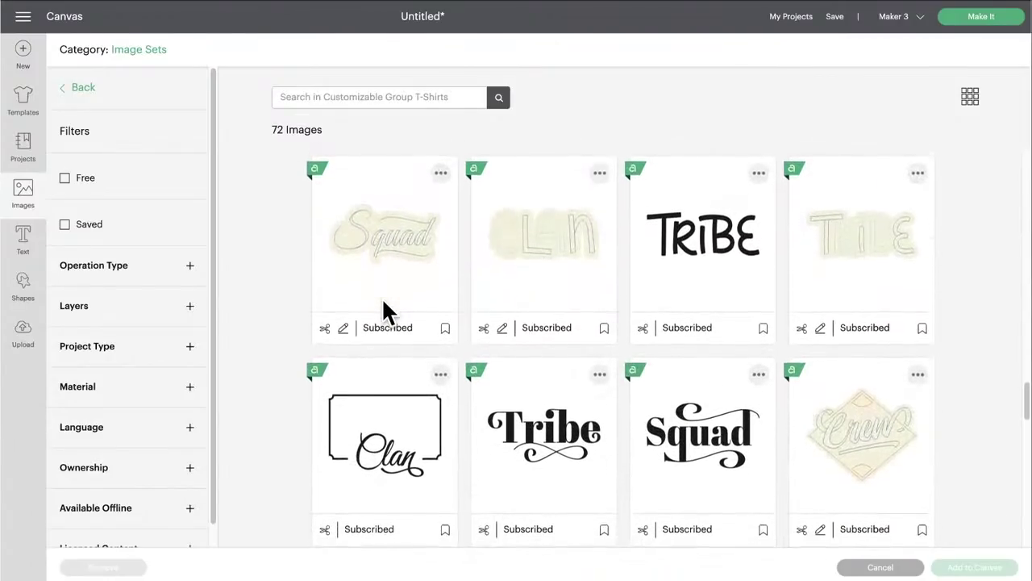
scroll(382, 297, down, 4)
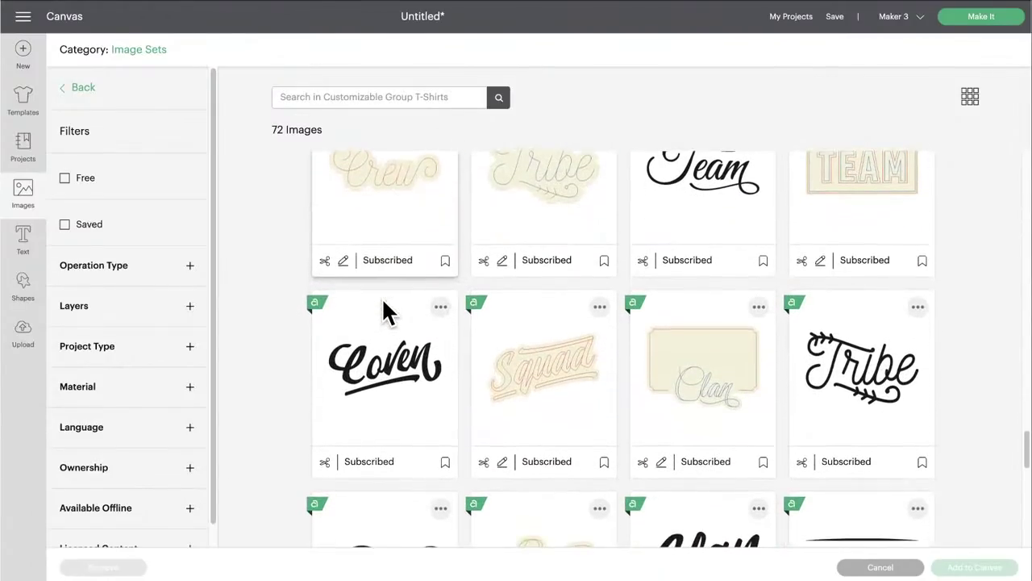
scroll(381, 297, down, 5)
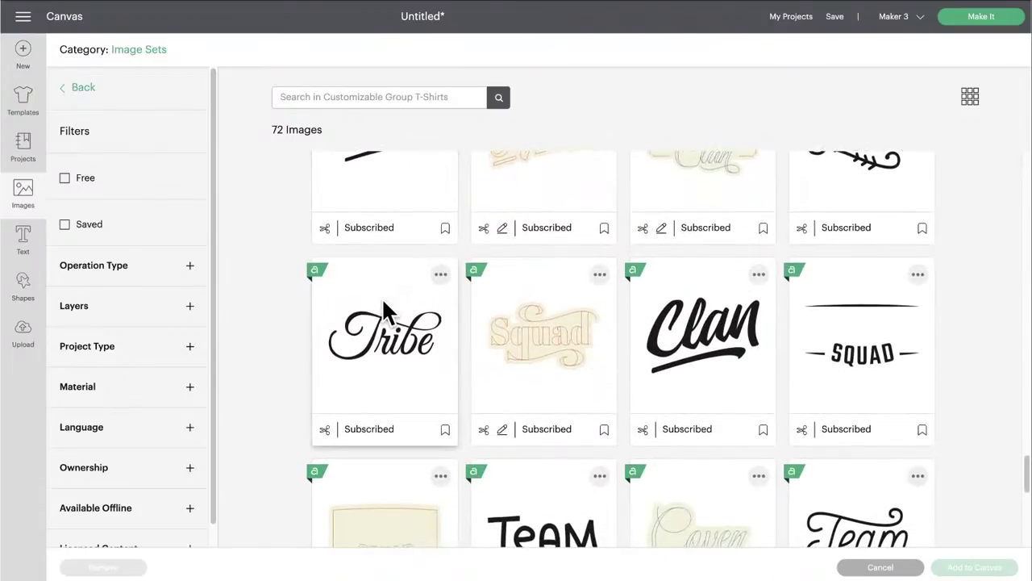
scroll(381, 297, down, 4)
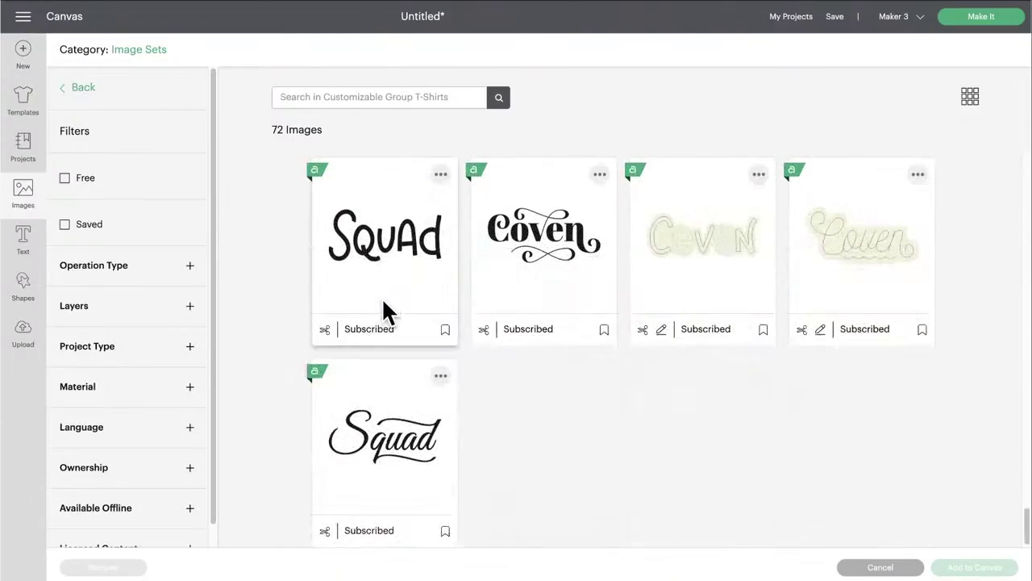
Return to the image sets list and browse further down to the School Staff Drink Wrap Designs set
click(83, 88)
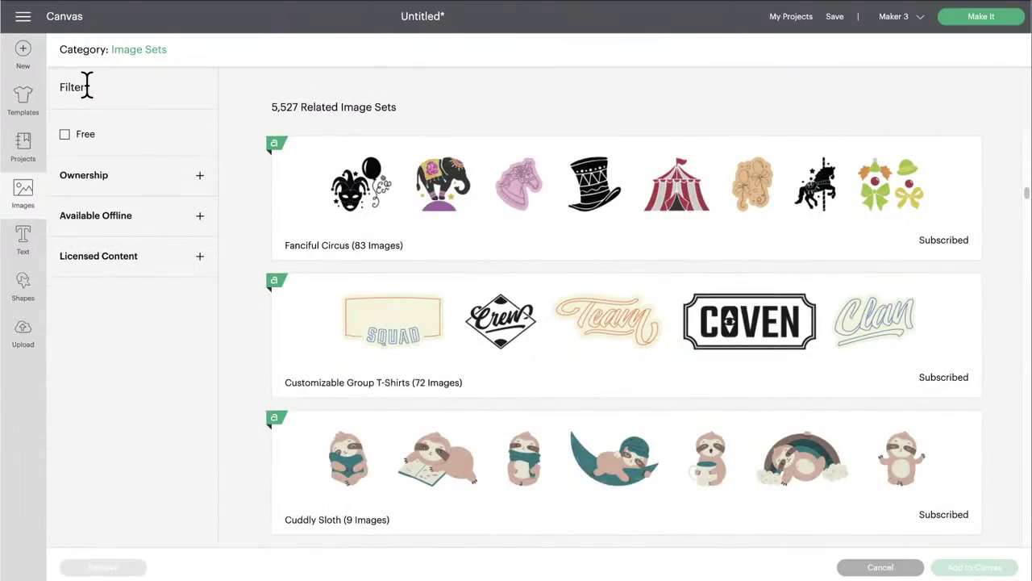
scroll(409, 272, down, 3)
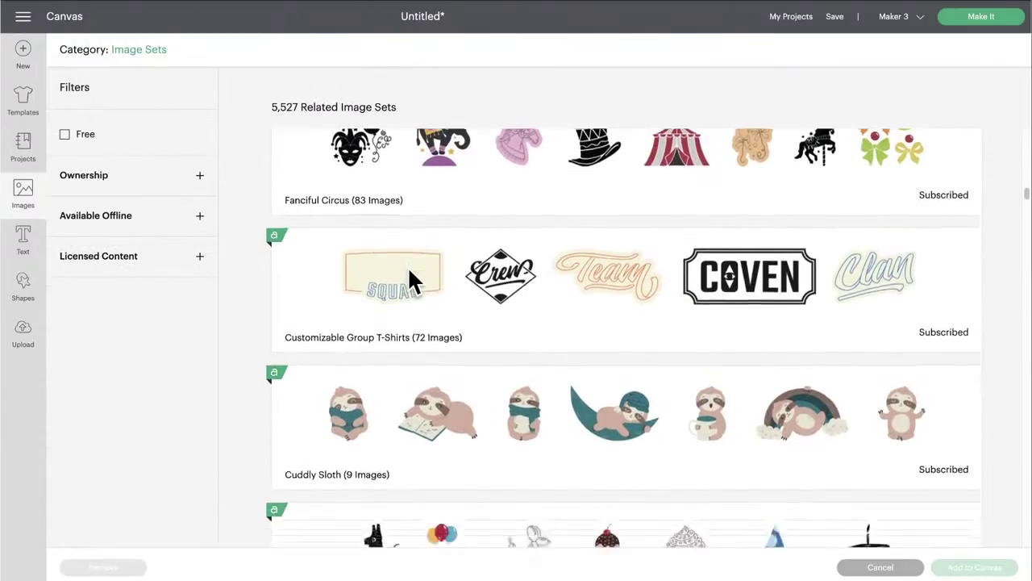
scroll(409, 272, down, 2)
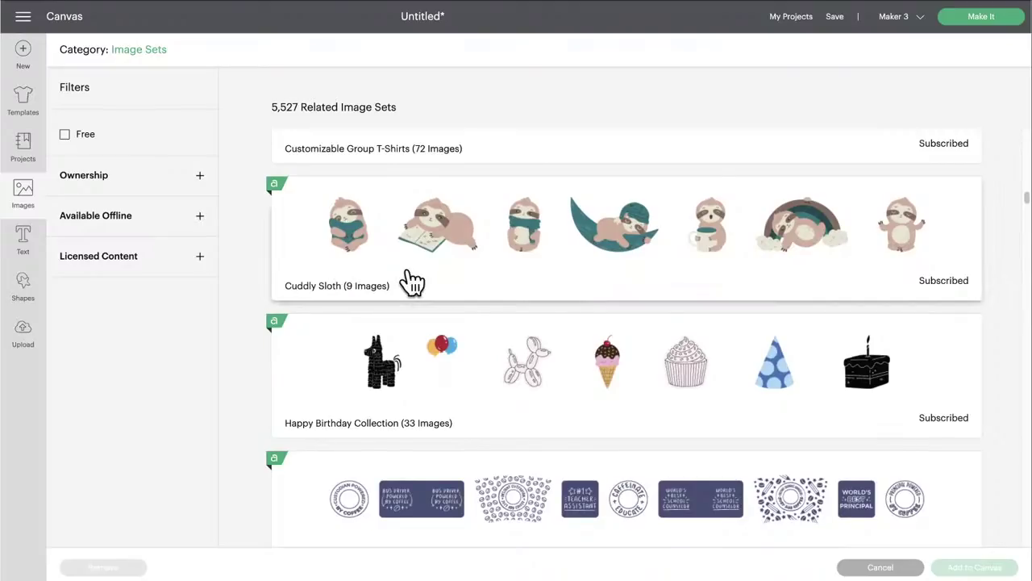
scroll(409, 279, down, 1)
scroll(411, 282, down, 2)
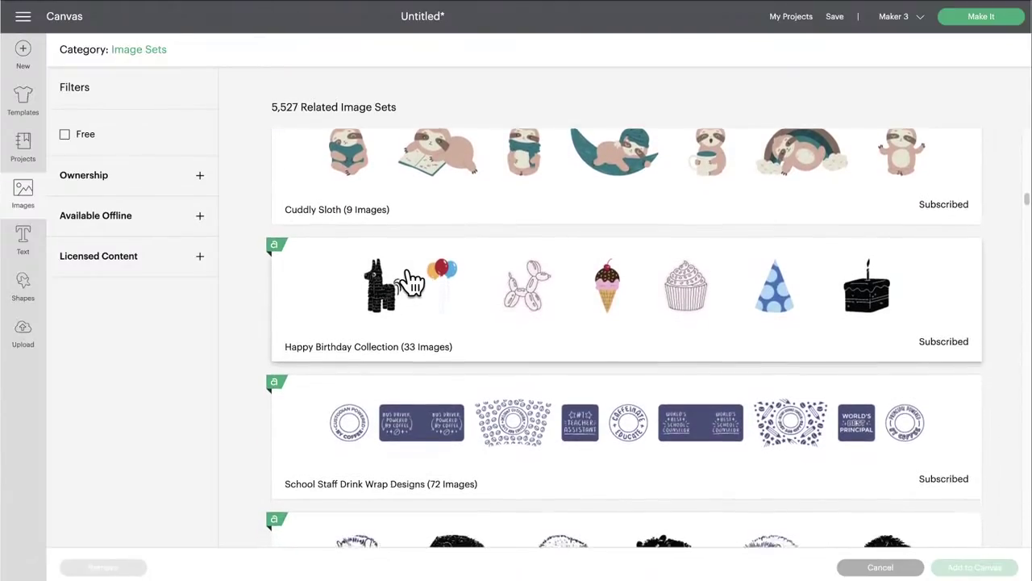
Open the School Staff Drink Wrap Designs image set and look through all its designs to the end
click(513, 339)
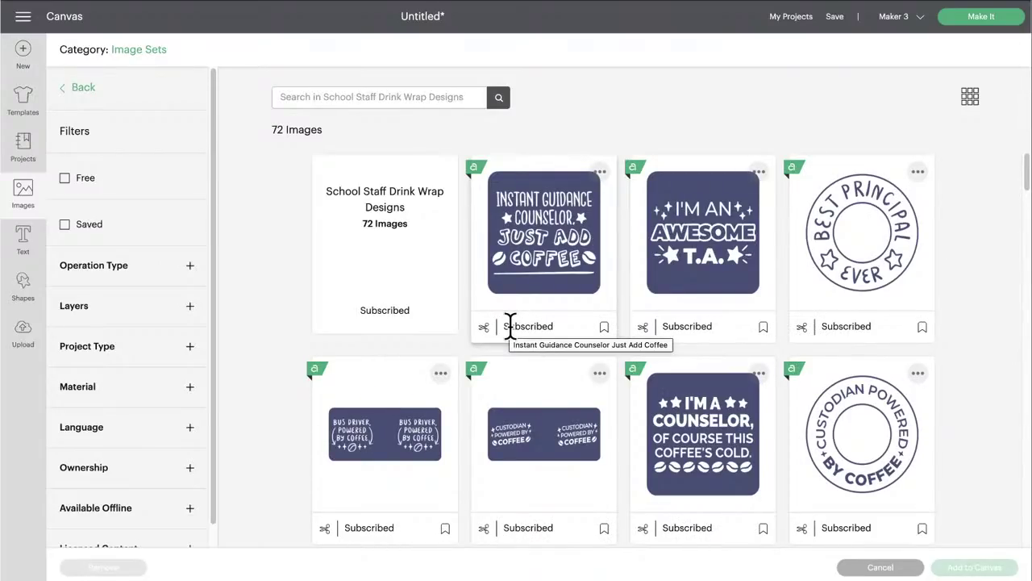
scroll(510, 323, down, 3)
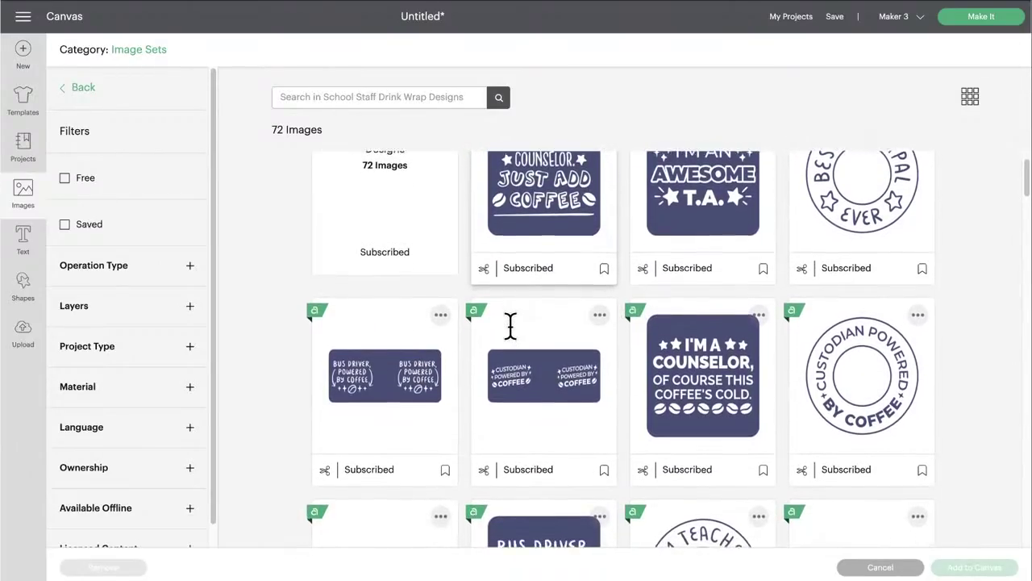
scroll(509, 323, down, 1)
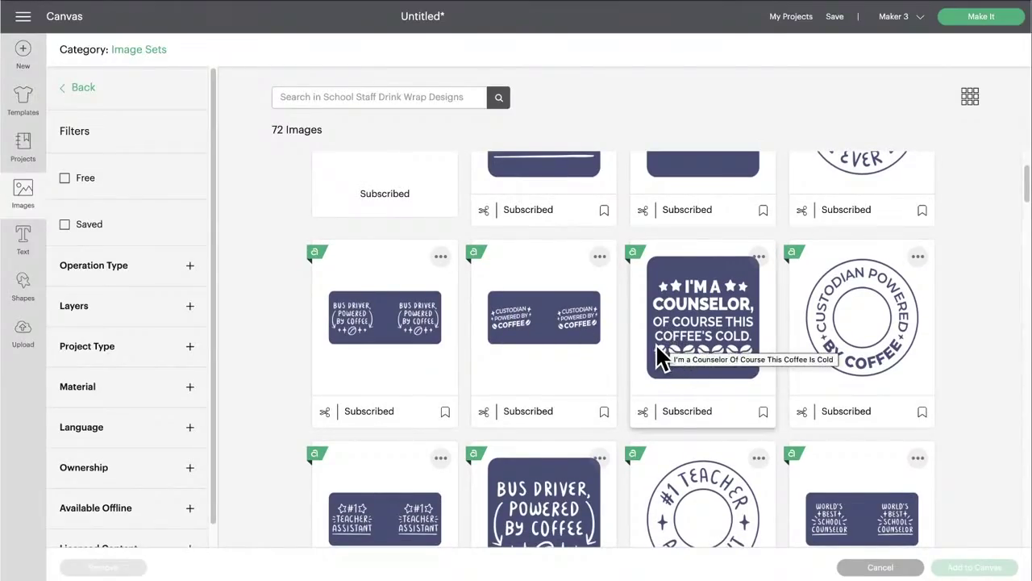
scroll(558, 351, down, 3)
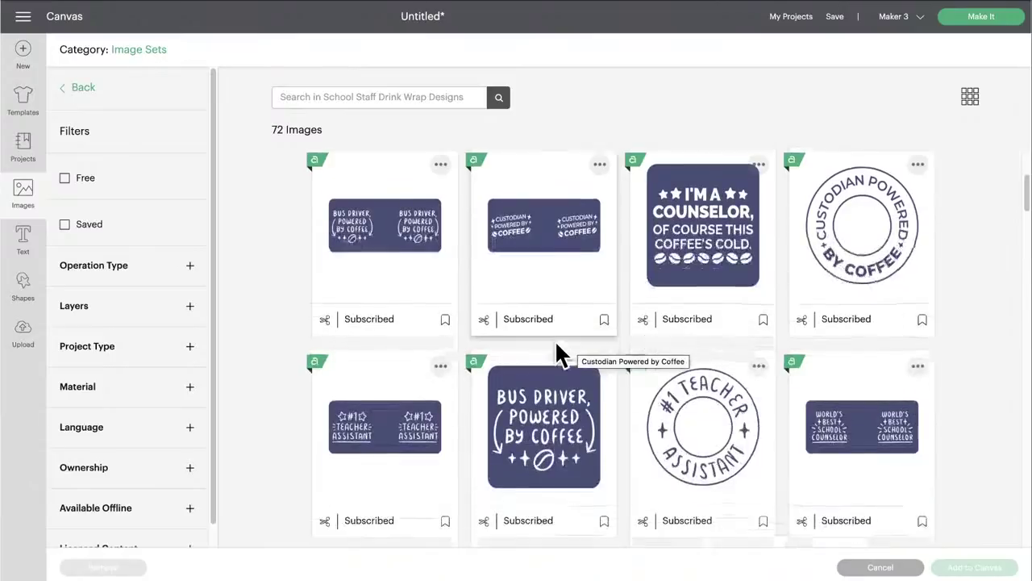
scroll(558, 351, down, 15)
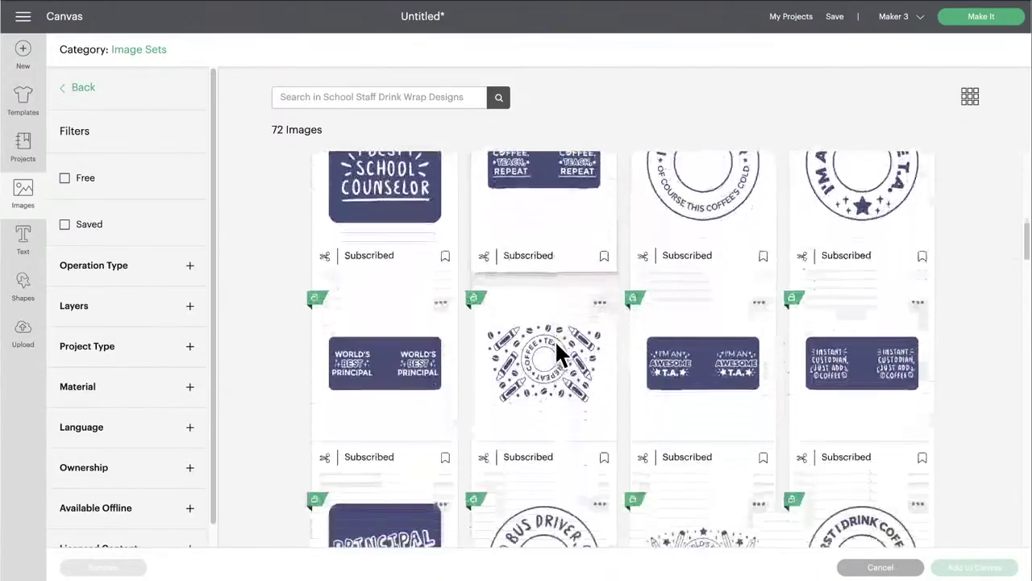
scroll(555, 340, down, 12)
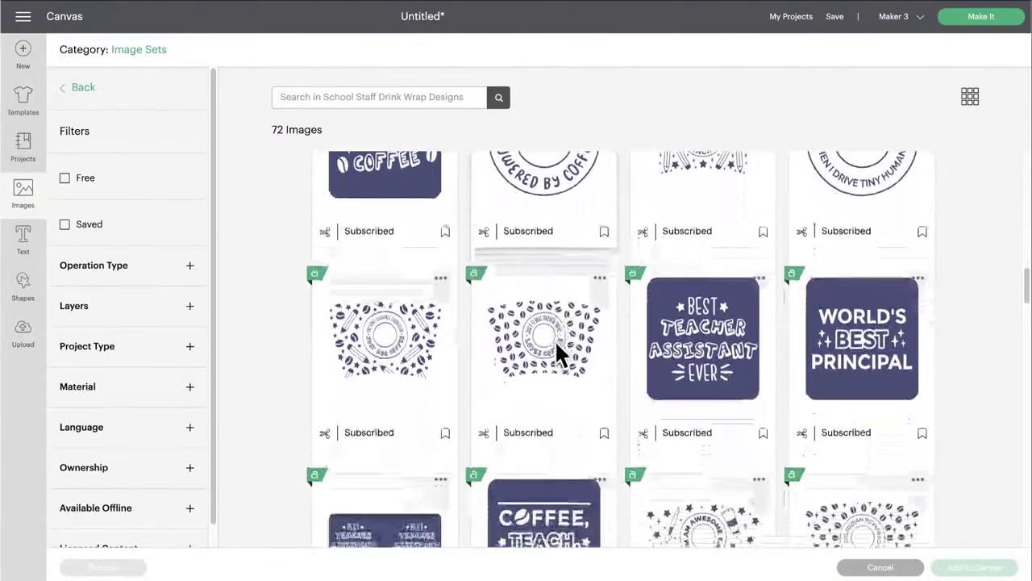
scroll(555, 339, down, 8)
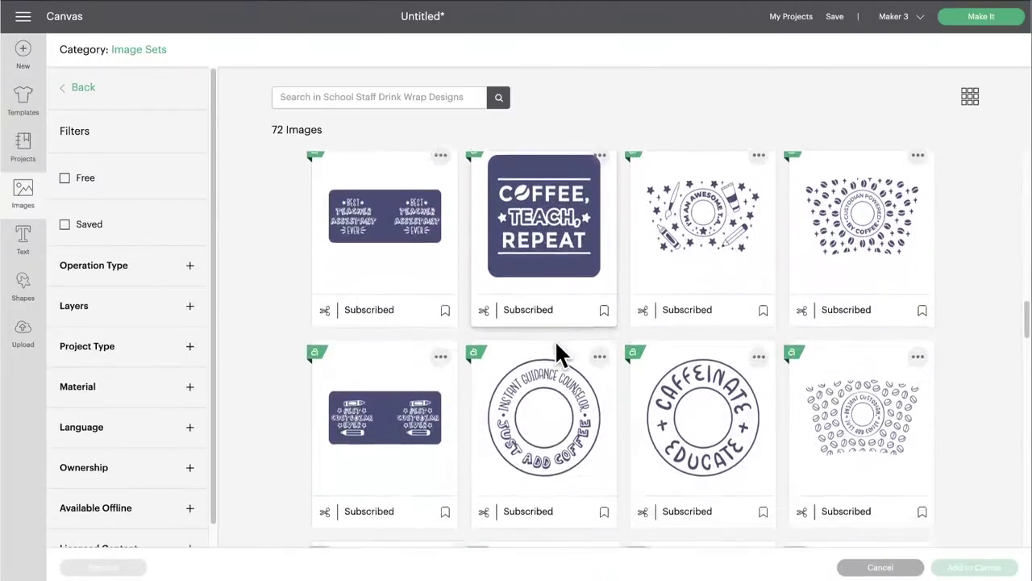
scroll(558, 351, down, 5)
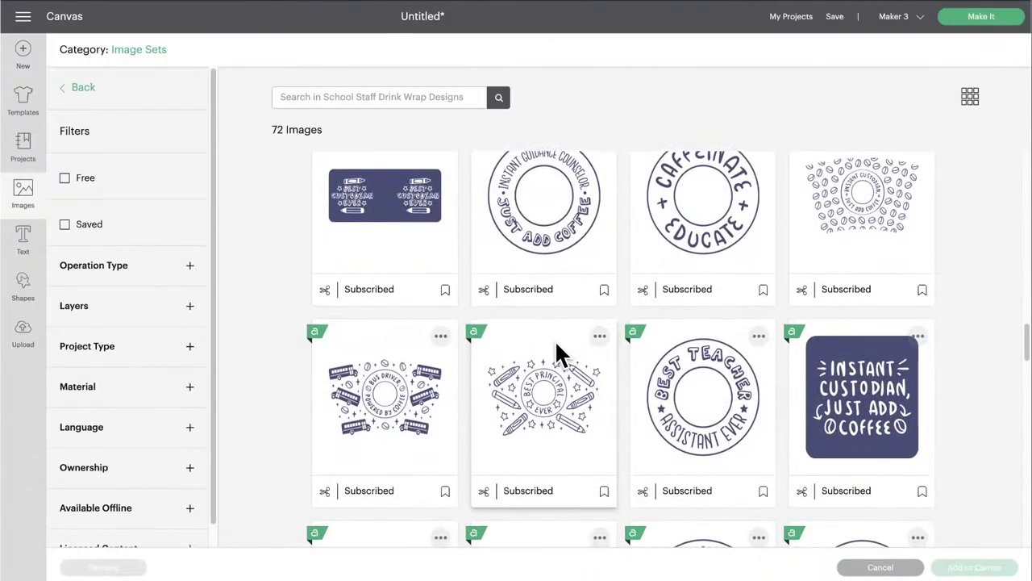
scroll(558, 352, down, 3)
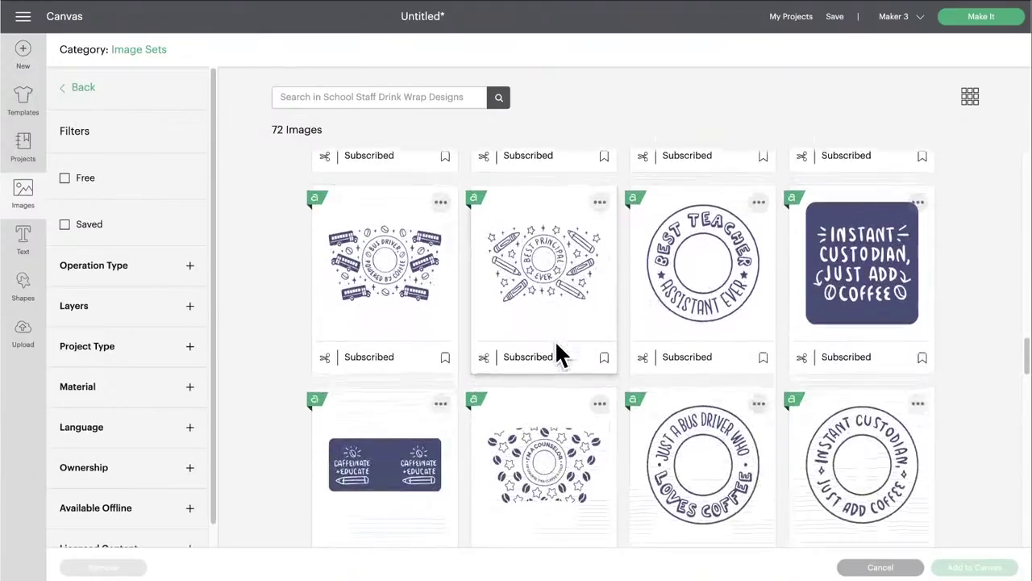
scroll(559, 355, down, 6)
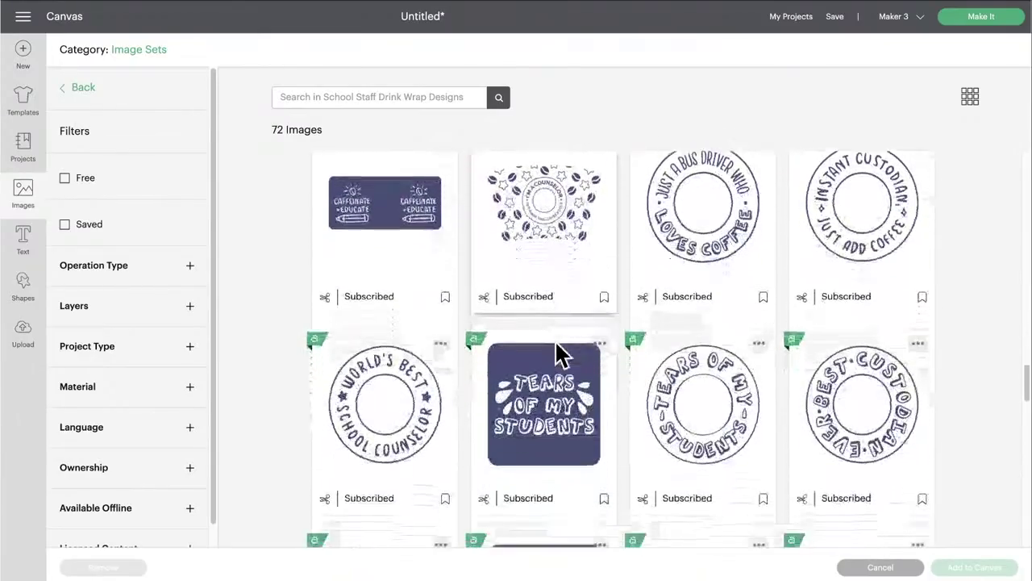
scroll(558, 355, down, 5)
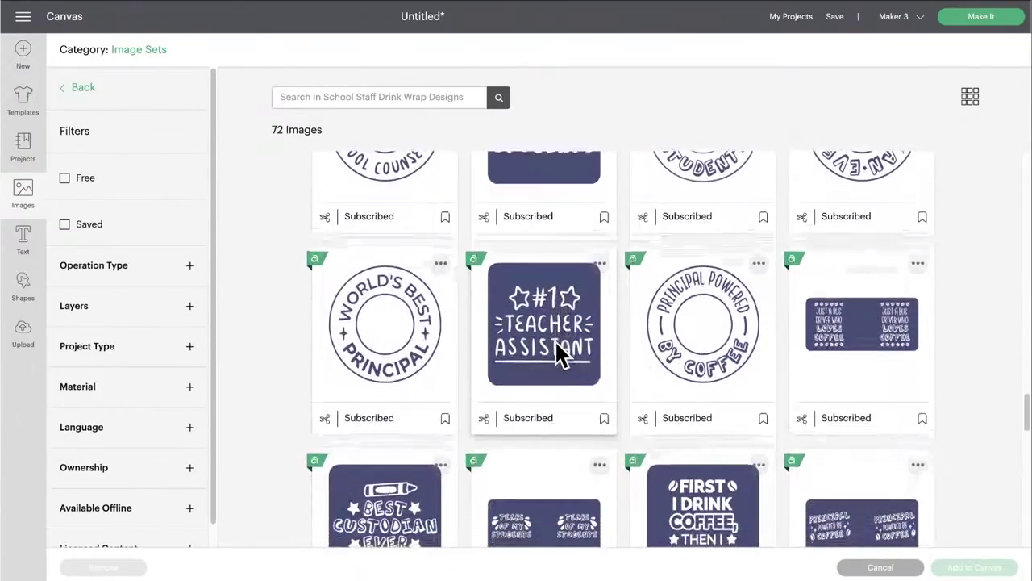
scroll(558, 355, down, 5)
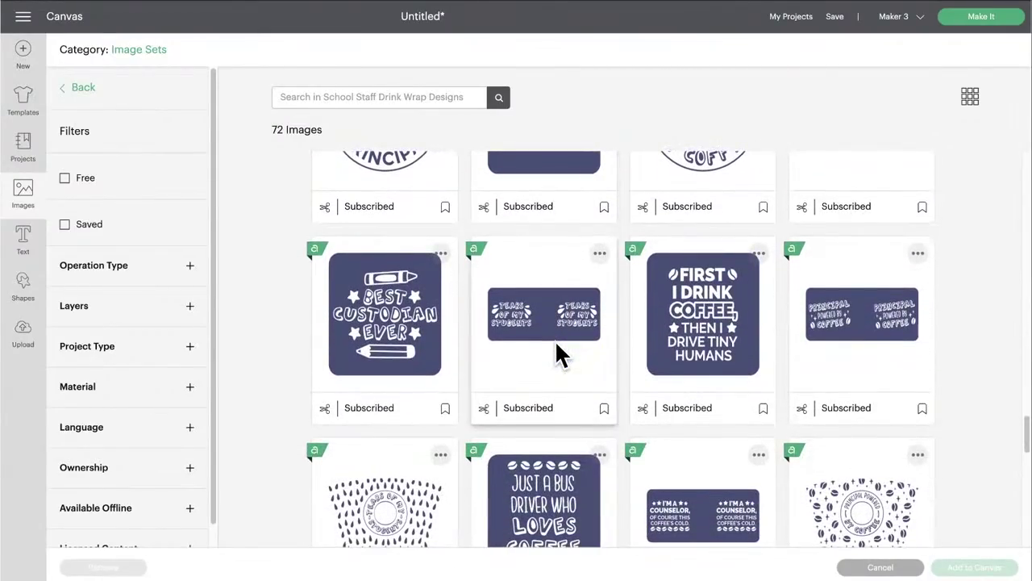
scroll(558, 355, down, 5)
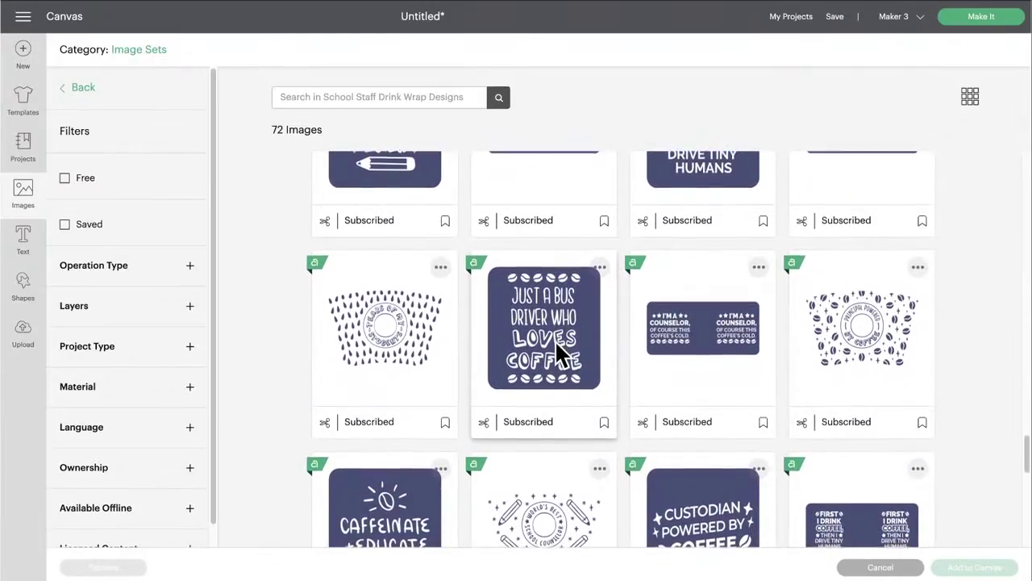
scroll(558, 355, down, 4)
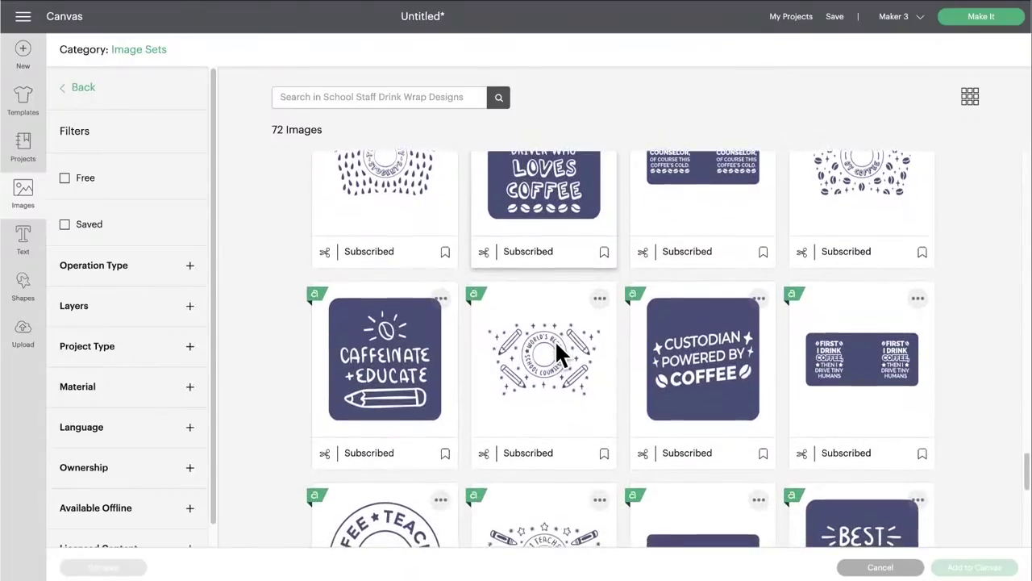
scroll(555, 340, down, 10)
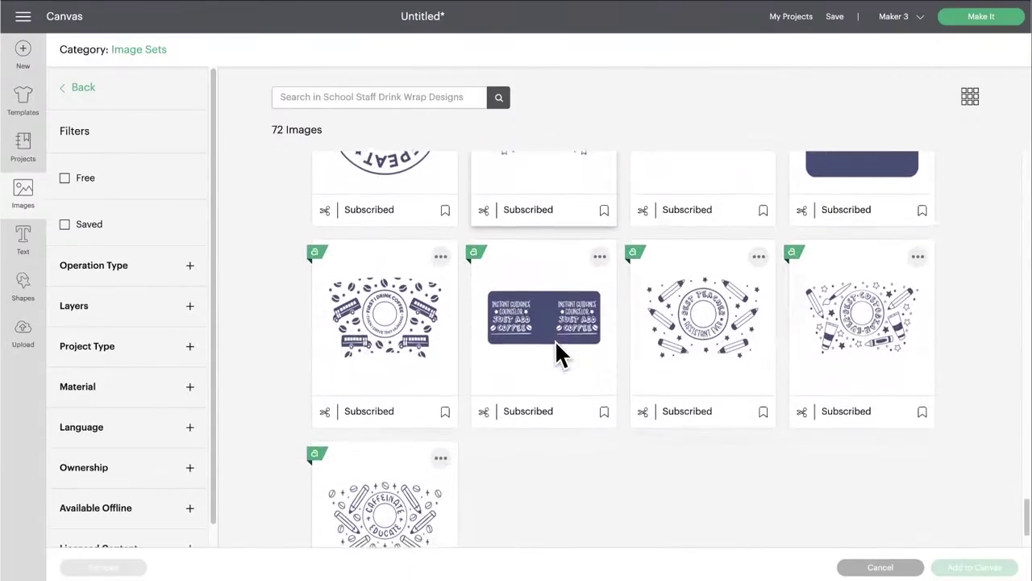
scroll(557, 340, down, 2)
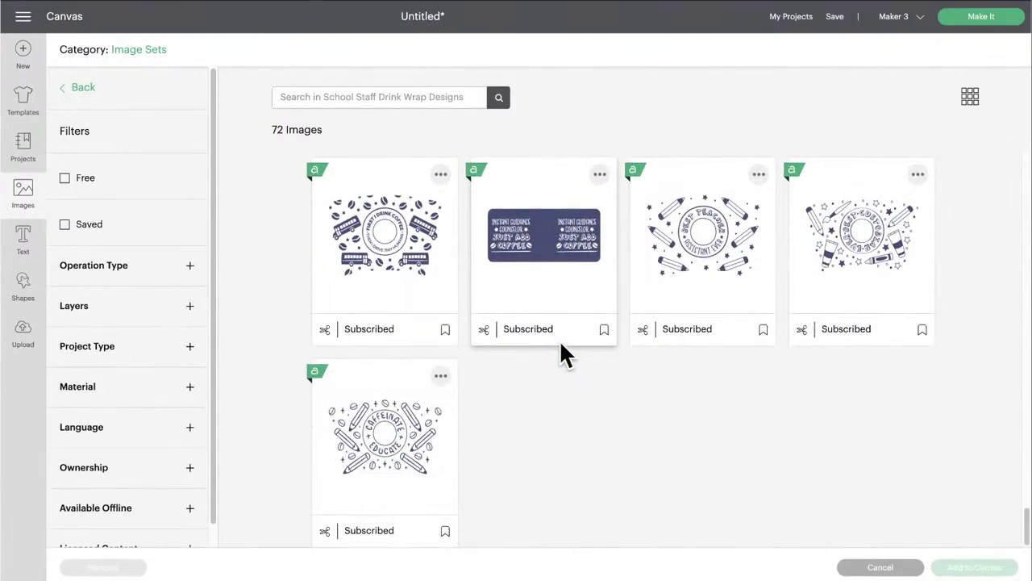
Return to the image sets list and browse further down to the Happy Groundhog Day set
click(83, 90)
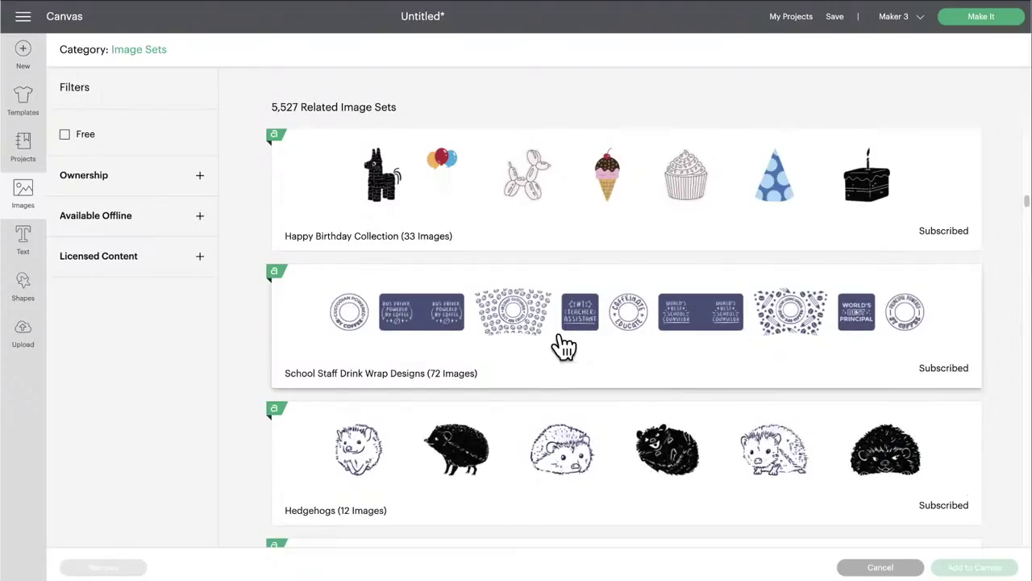
scroll(516, 353, down, 5)
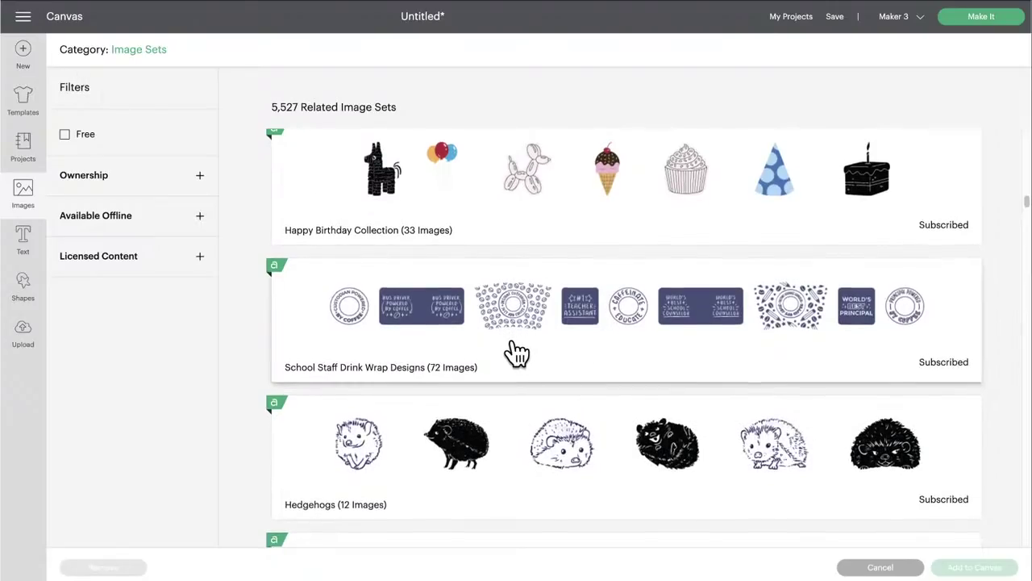
scroll(513, 338, down, 3)
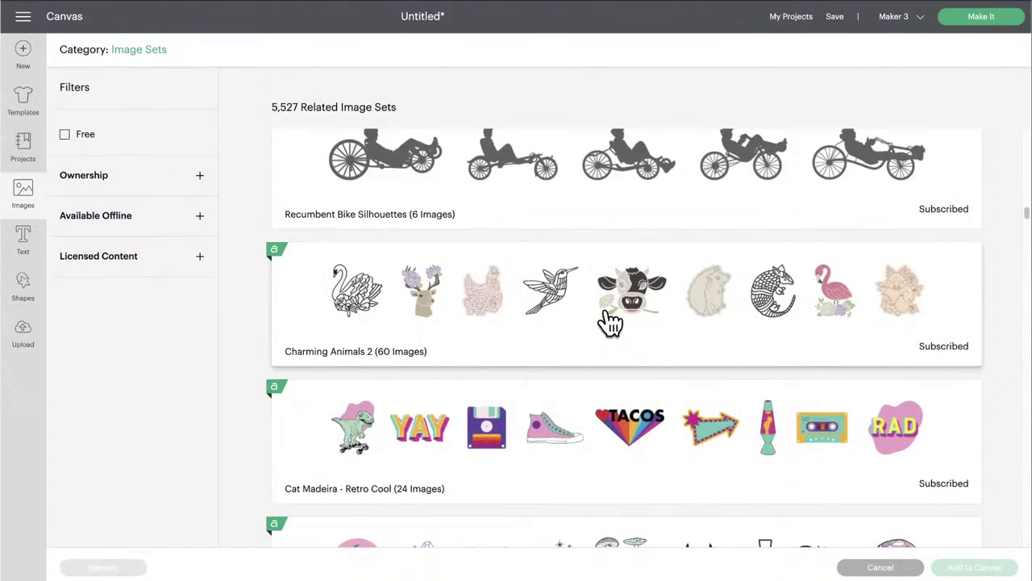
scroll(610, 322, down, 3)
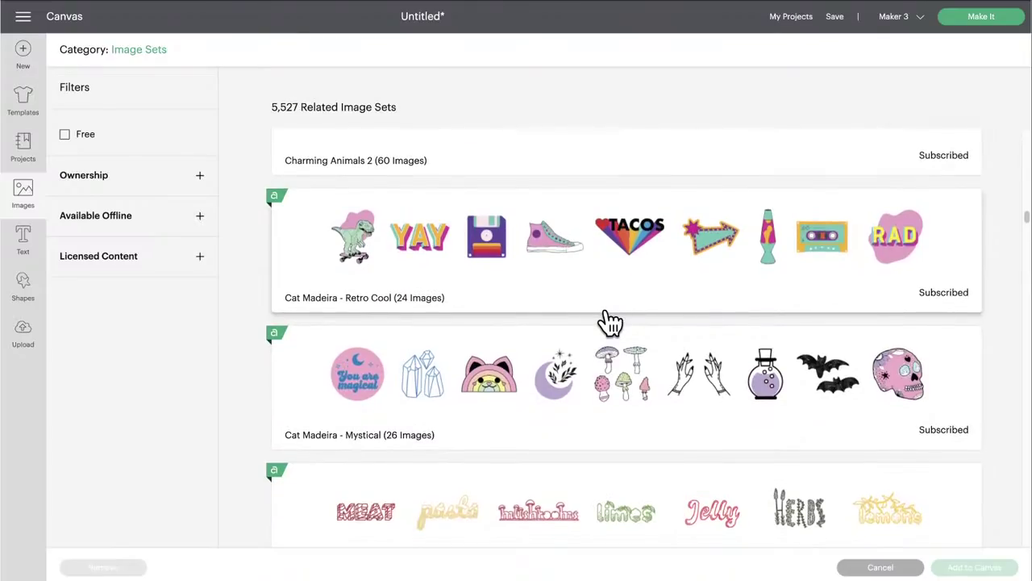
scroll(611, 322, down, 4)
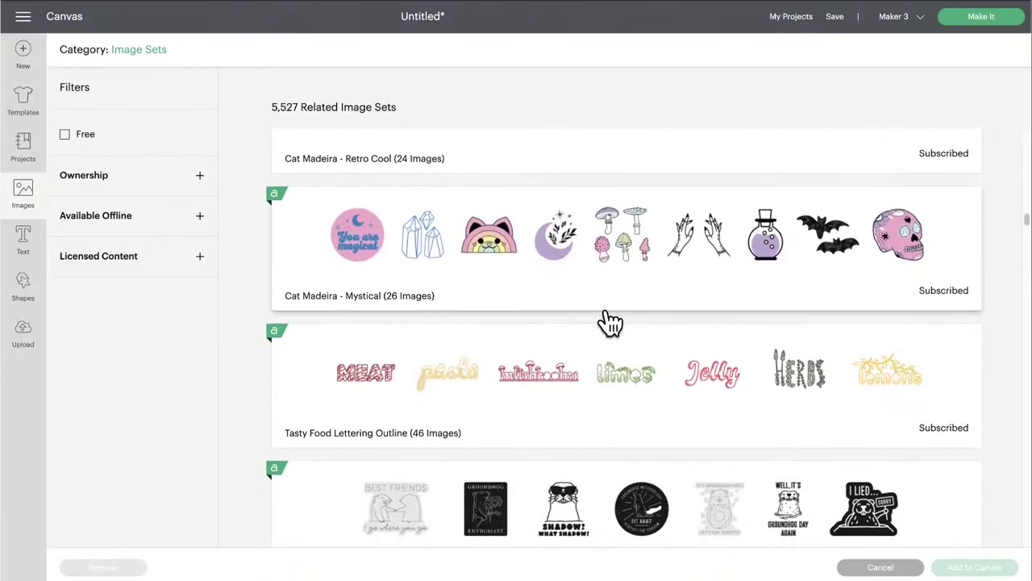
scroll(610, 323, down, 2)
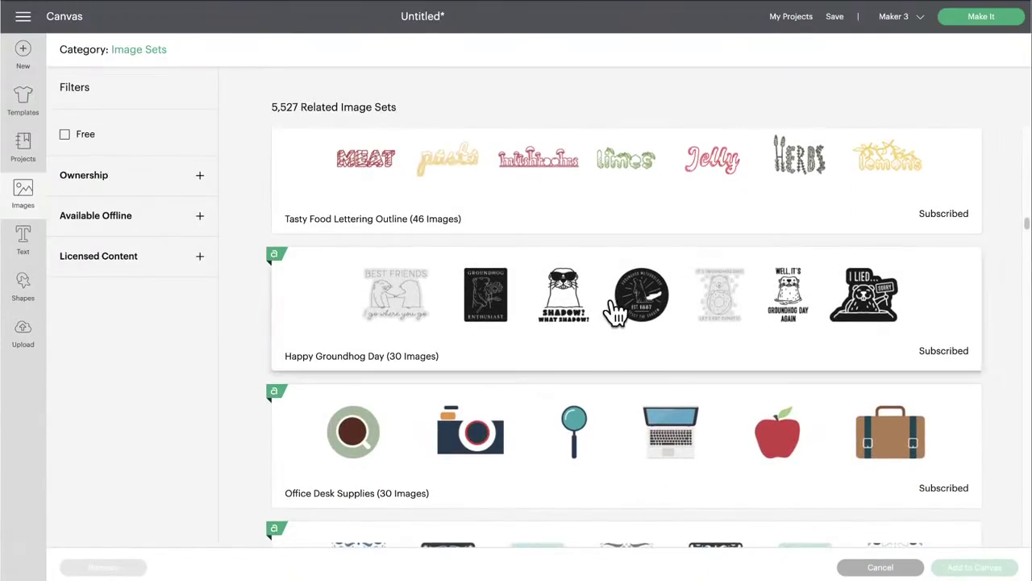
Open the Happy Groundhog Day image set, look through all its designs, and return to the image sets list
click(615, 310)
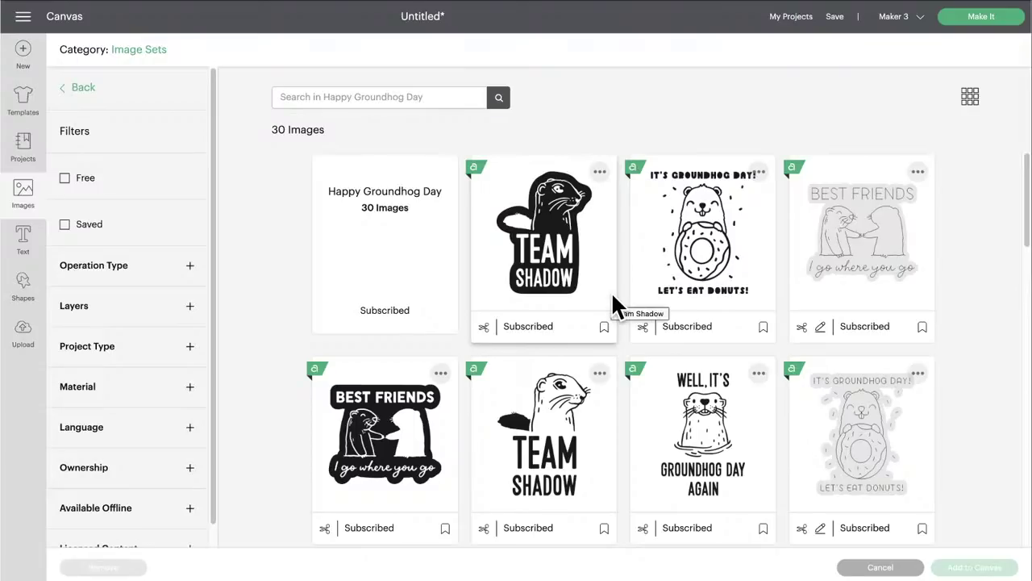
scroll(613, 299, down, 3)
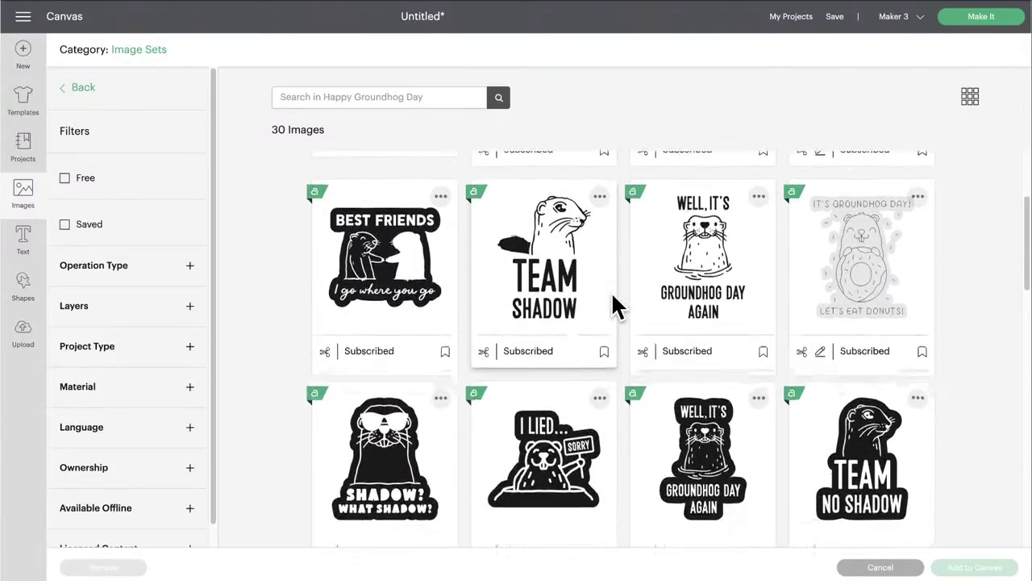
scroll(613, 302, down, 2)
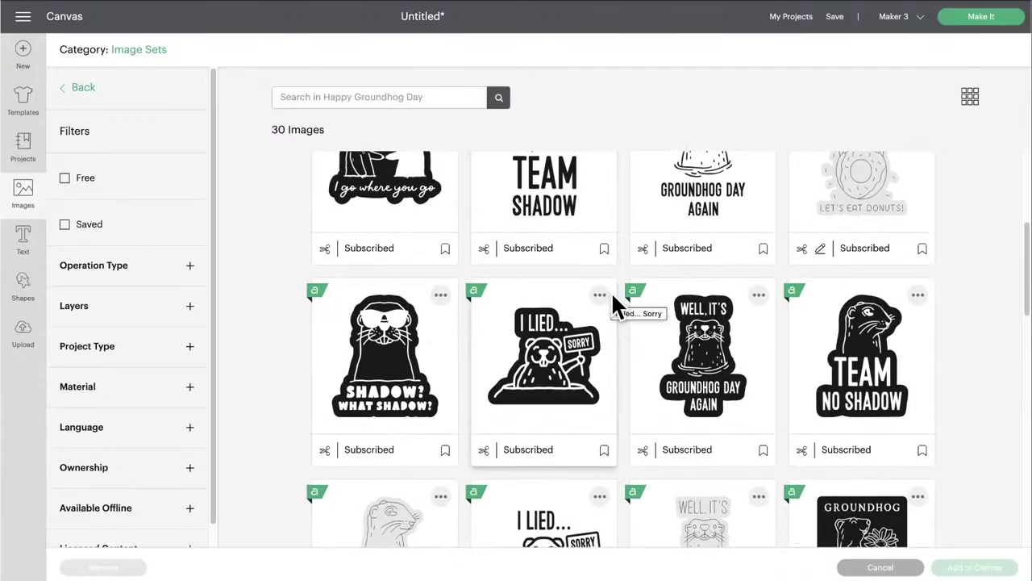
scroll(612, 295, down, 2)
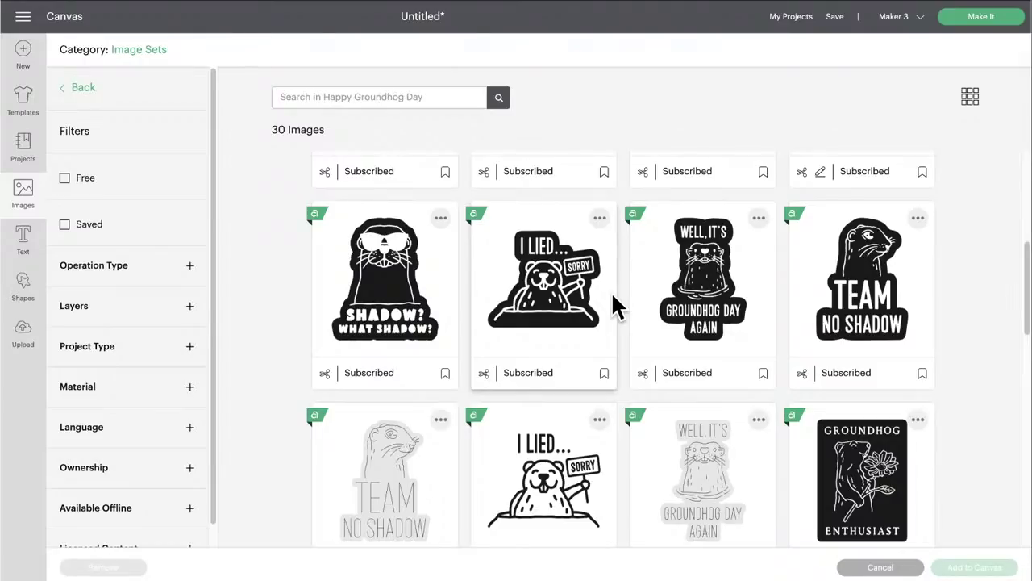
scroll(613, 298, down, 2)
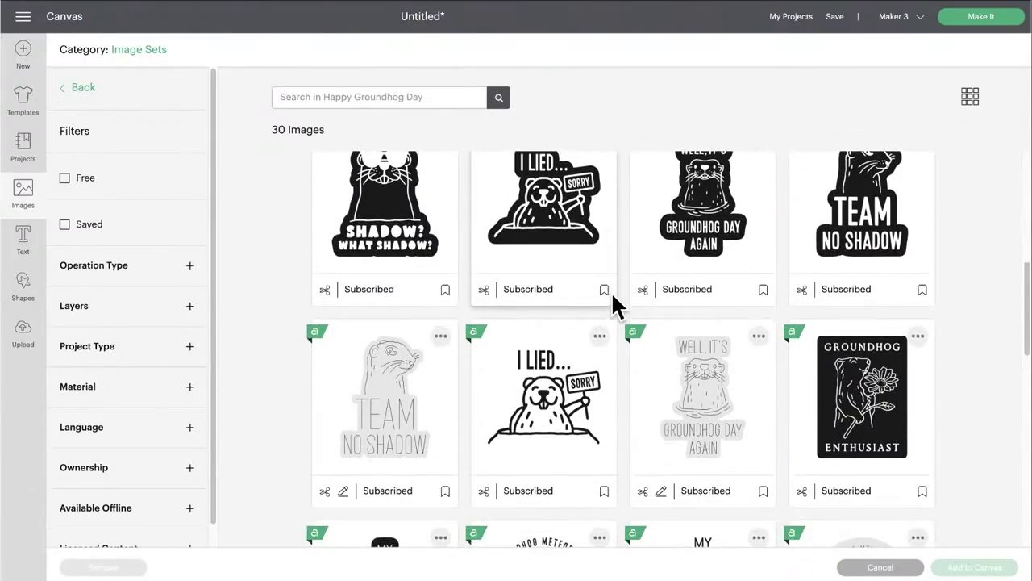
scroll(612, 295, down, 3)
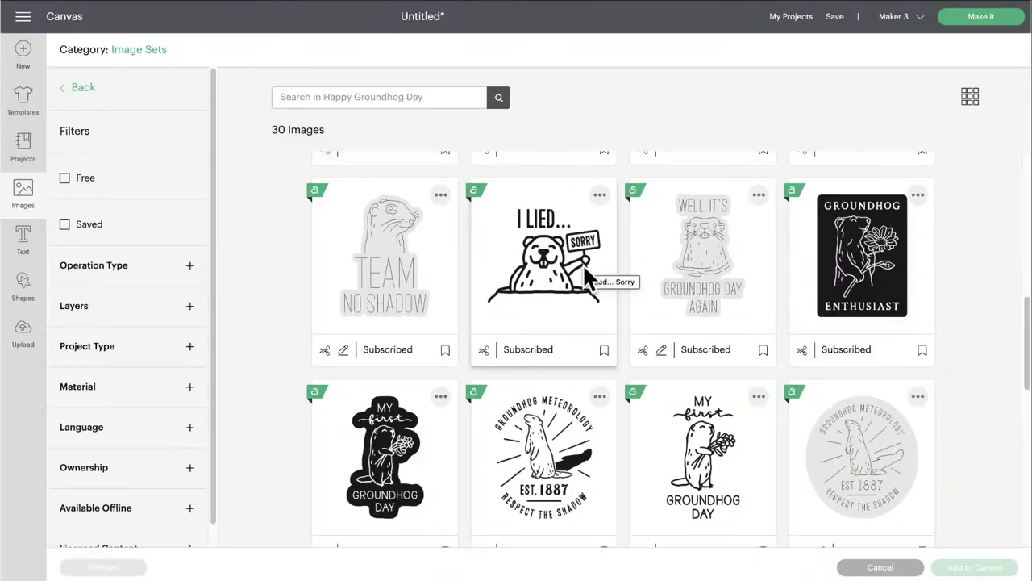
scroll(666, 310, down, 1)
scroll(666, 310, down, 1)
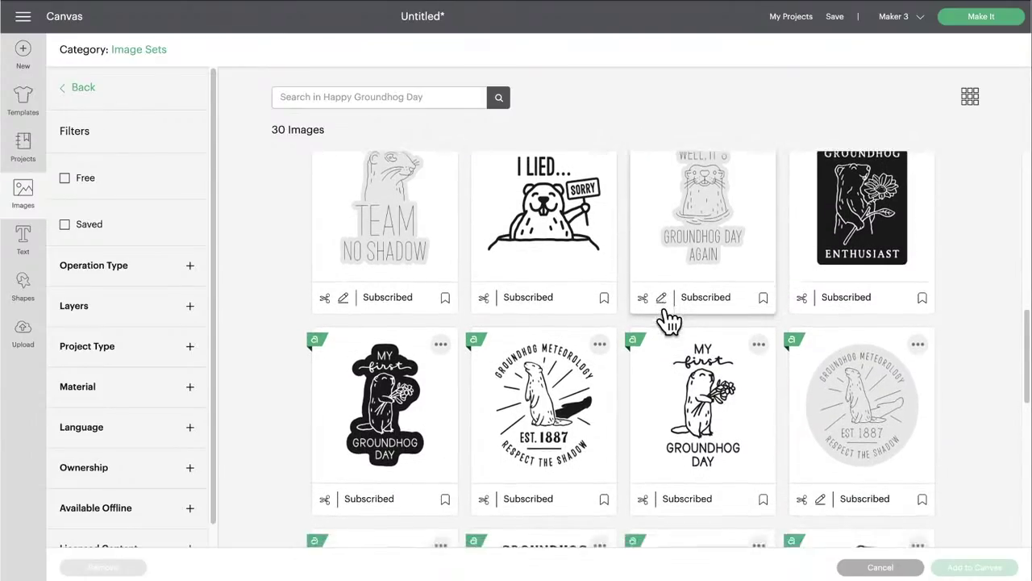
scroll(666, 314, down, 5)
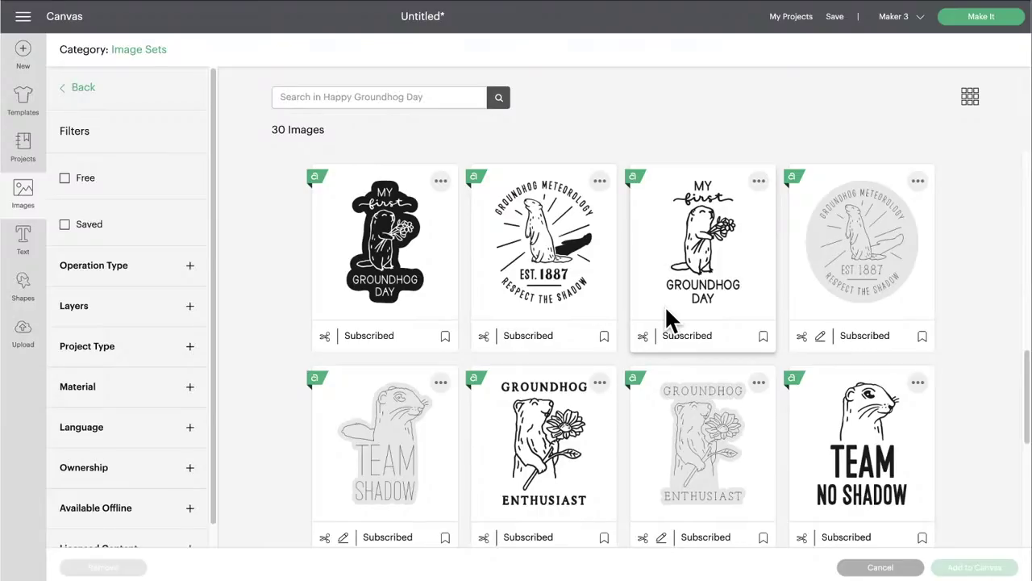
scroll(667, 317, down, 3)
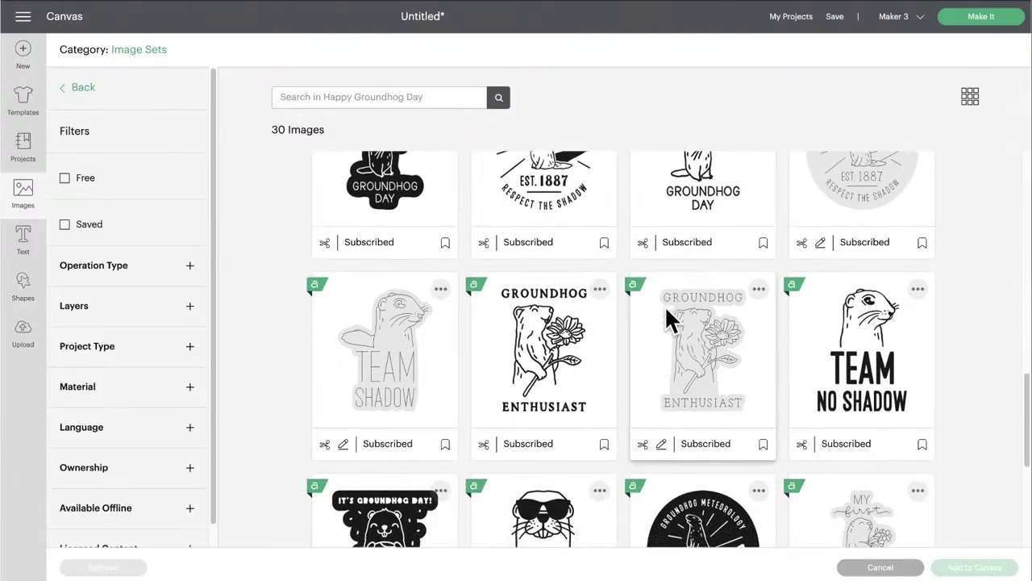
scroll(666, 315, down, 4)
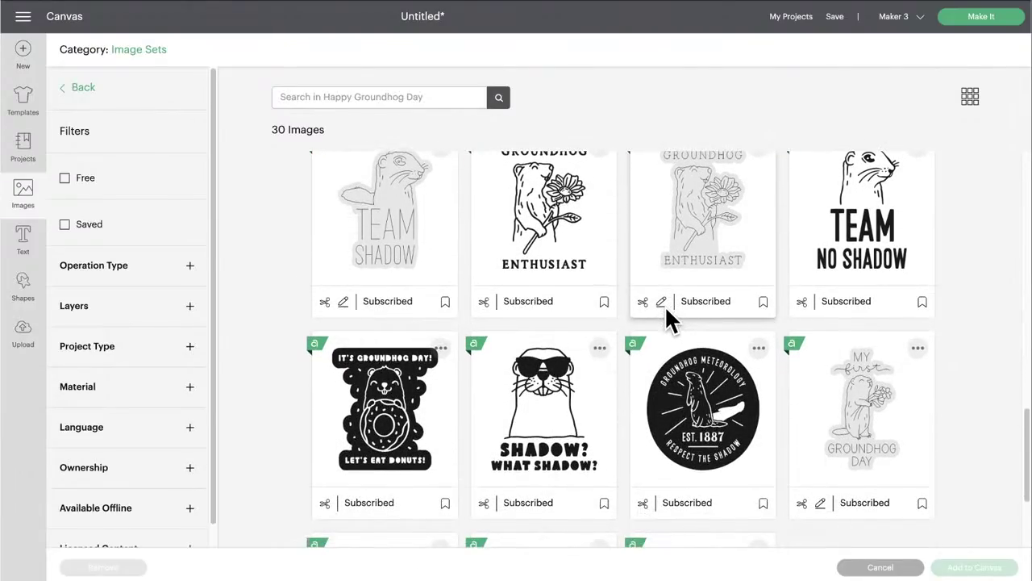
scroll(666, 316, down, 4)
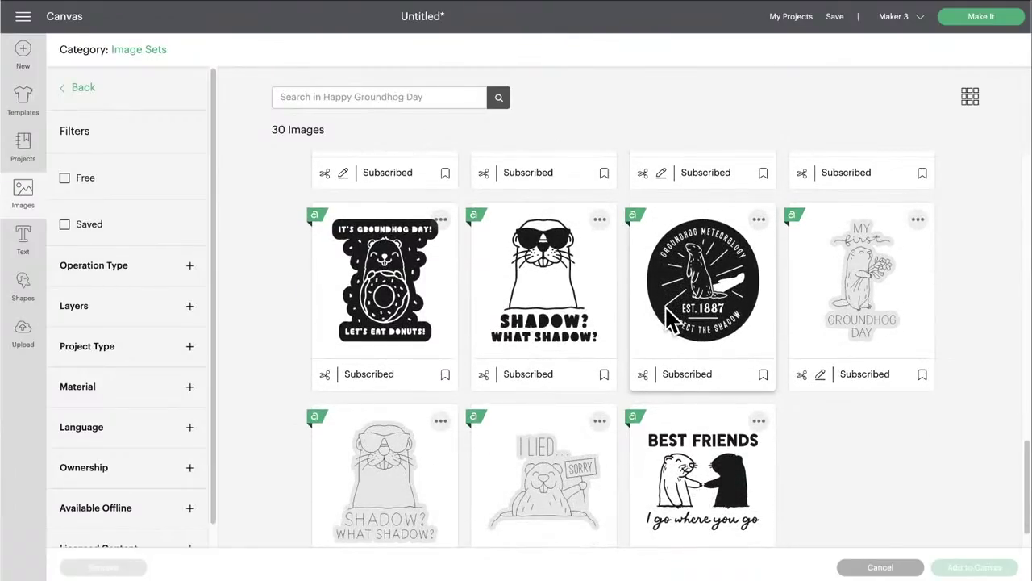
scroll(666, 316, down, 1)
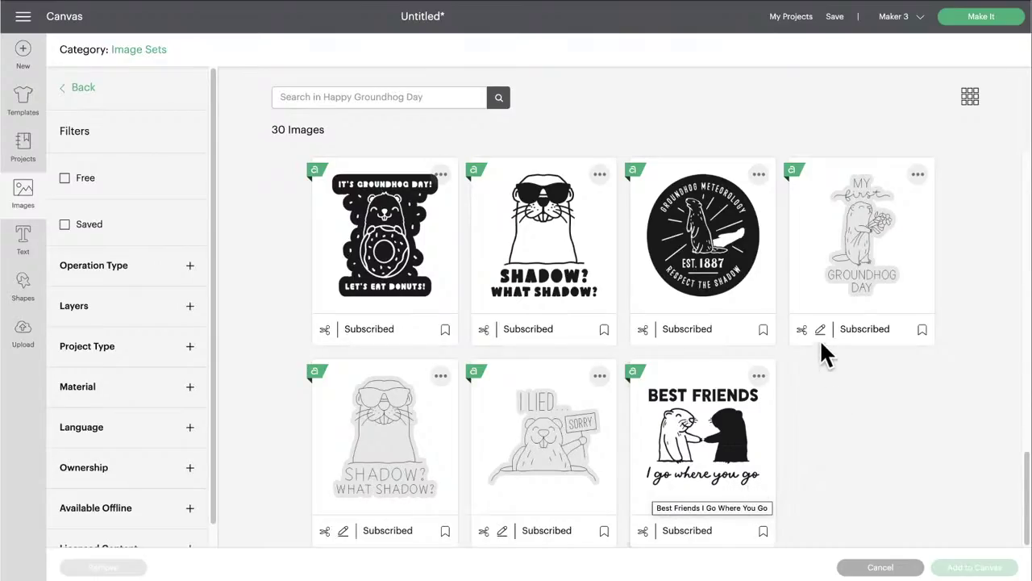
click(83, 89)
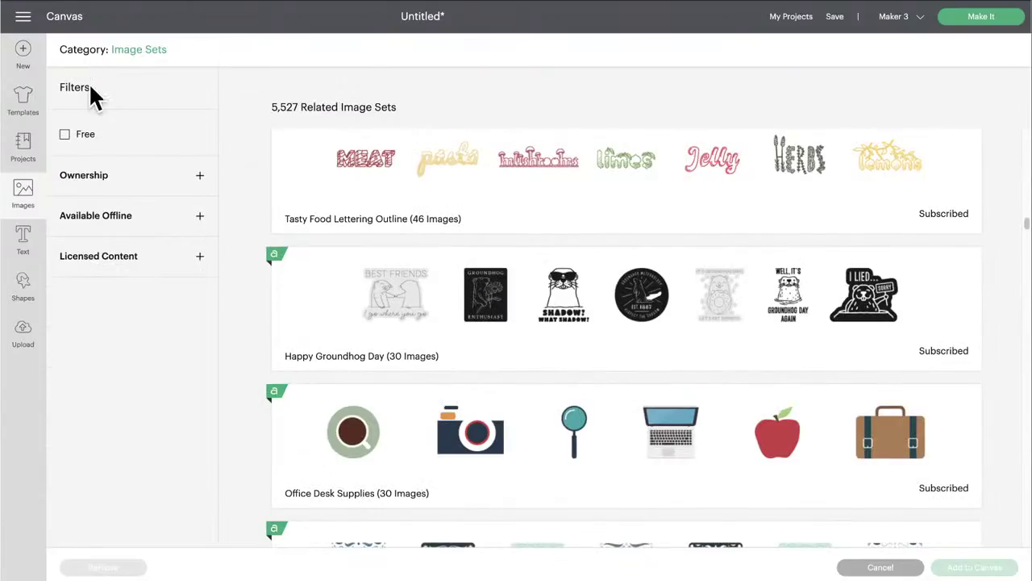
Open the Office Desk Supplies image set and look through all its designs to the end
scroll(488, 406, down, 1)
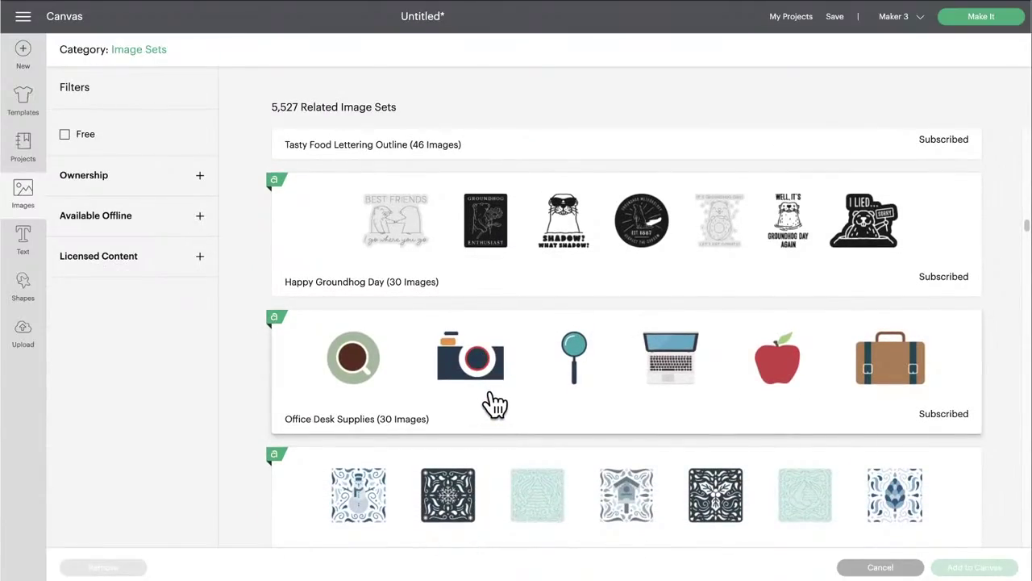
click(489, 406)
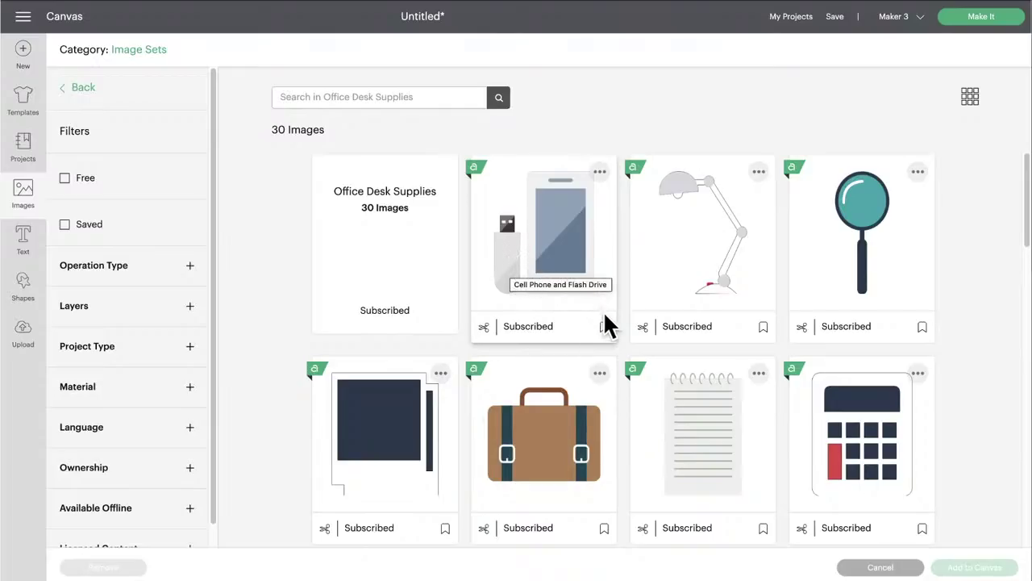
scroll(607, 318, down, 2)
scroll(605, 316, down, 2)
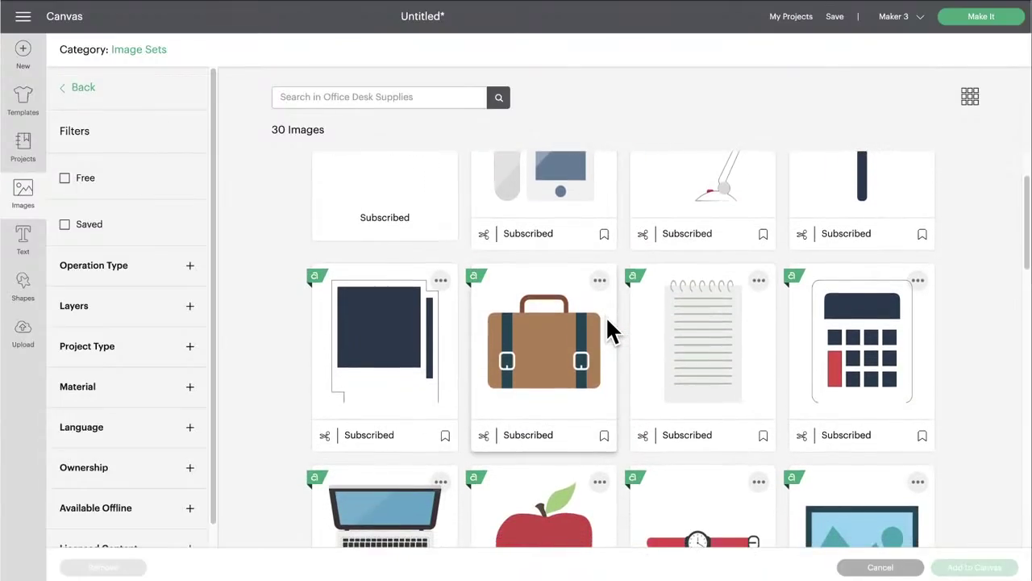
scroll(607, 319, down, 1)
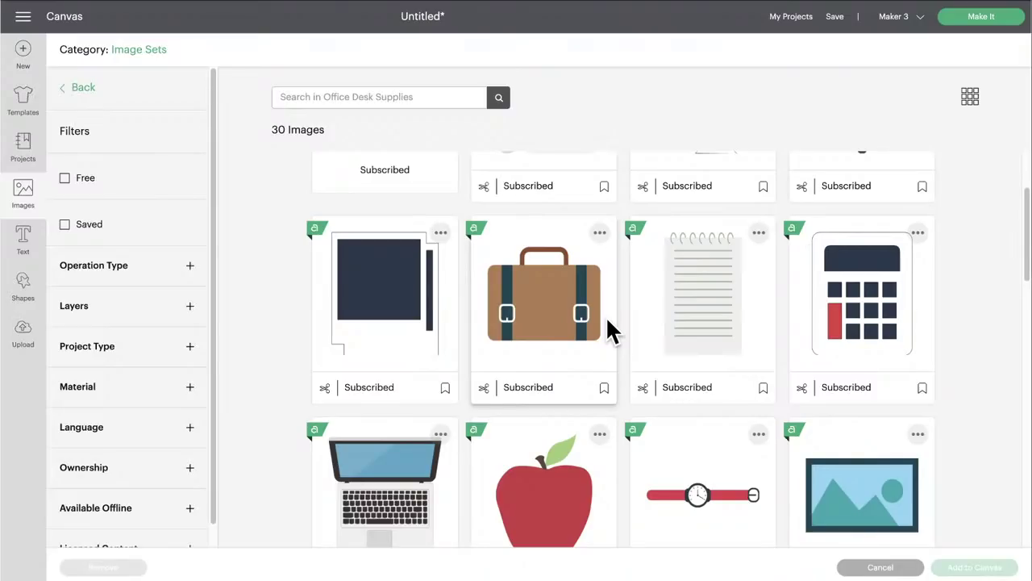
scroll(605, 316, down, 2)
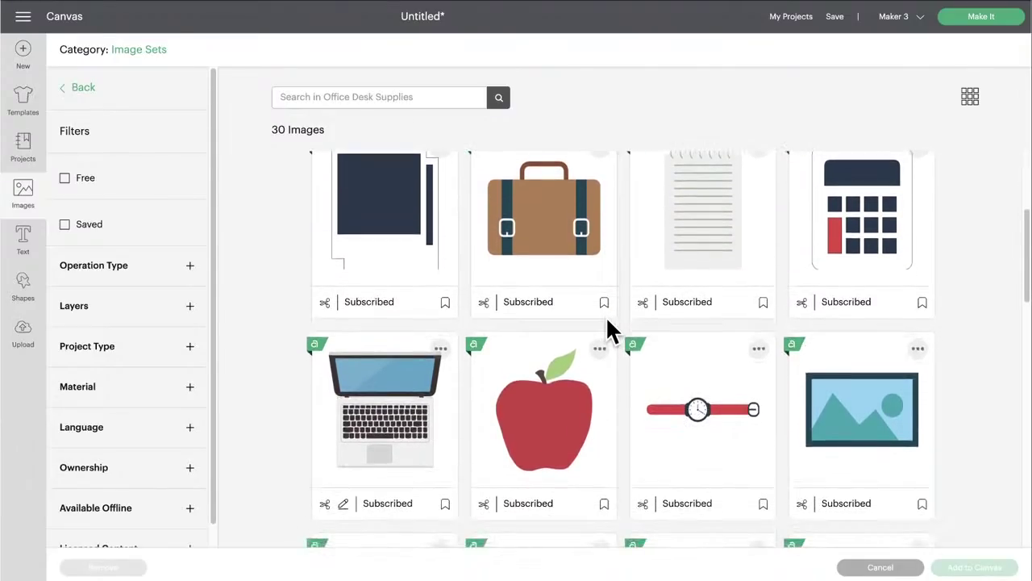
scroll(606, 316, down, 2)
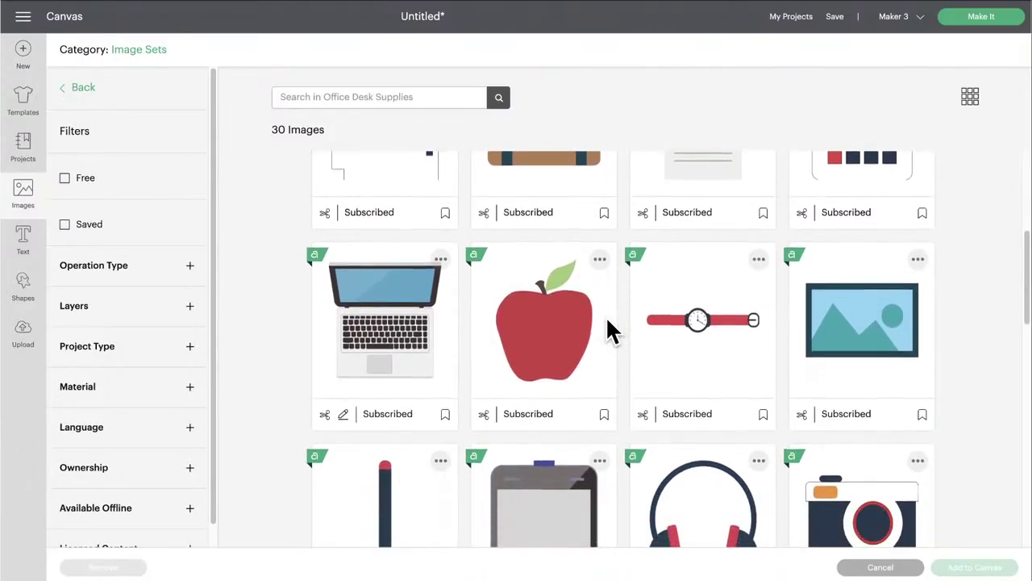
scroll(606, 317, down, 5)
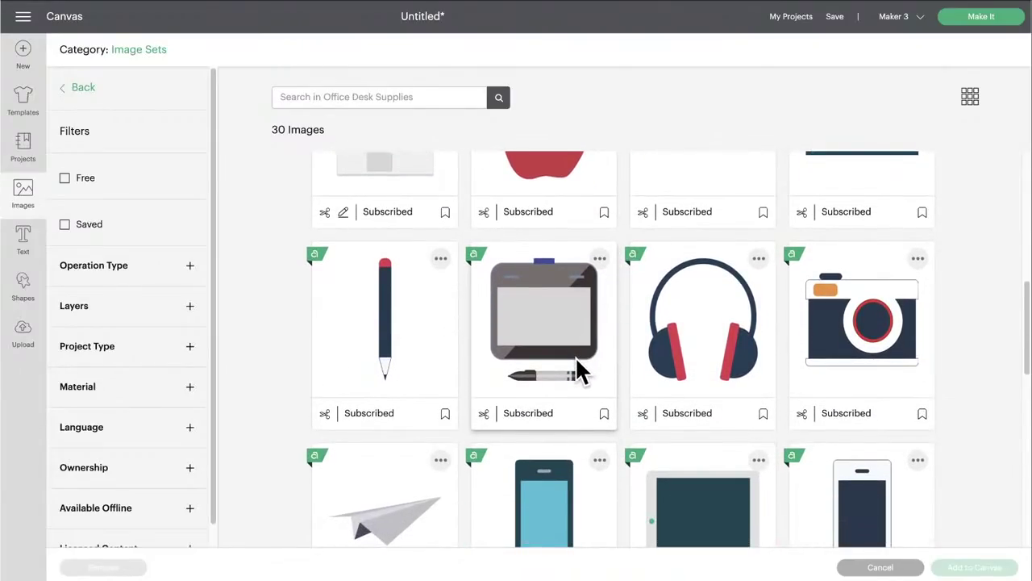
scroll(575, 363, down, 5)
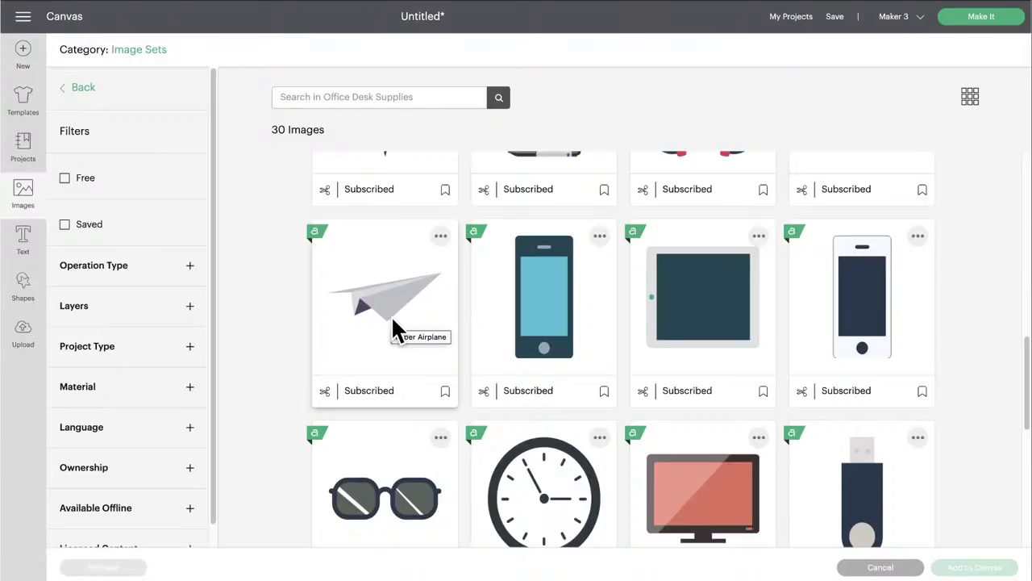
scroll(393, 323, down, 5)
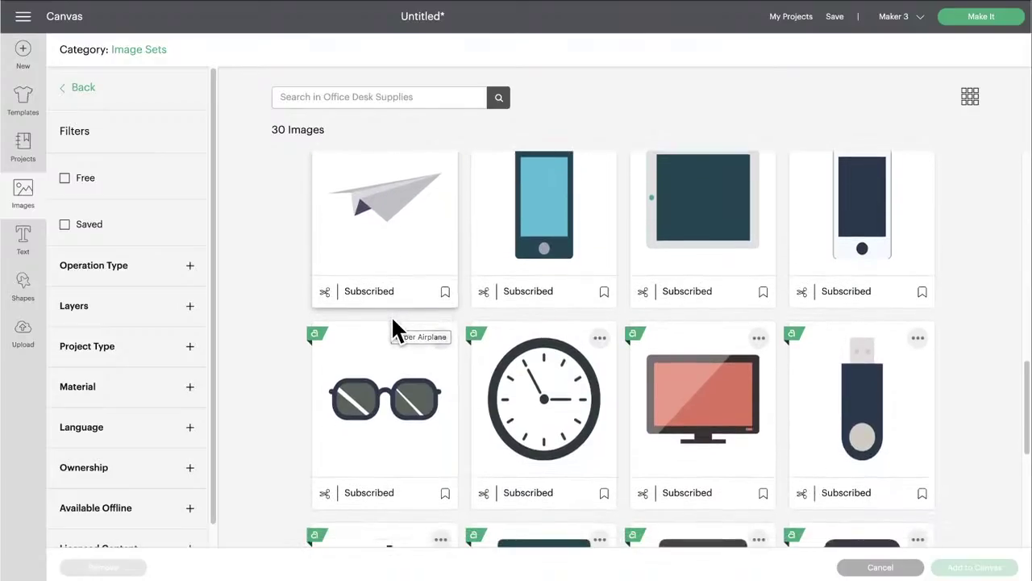
scroll(393, 321, down, 4)
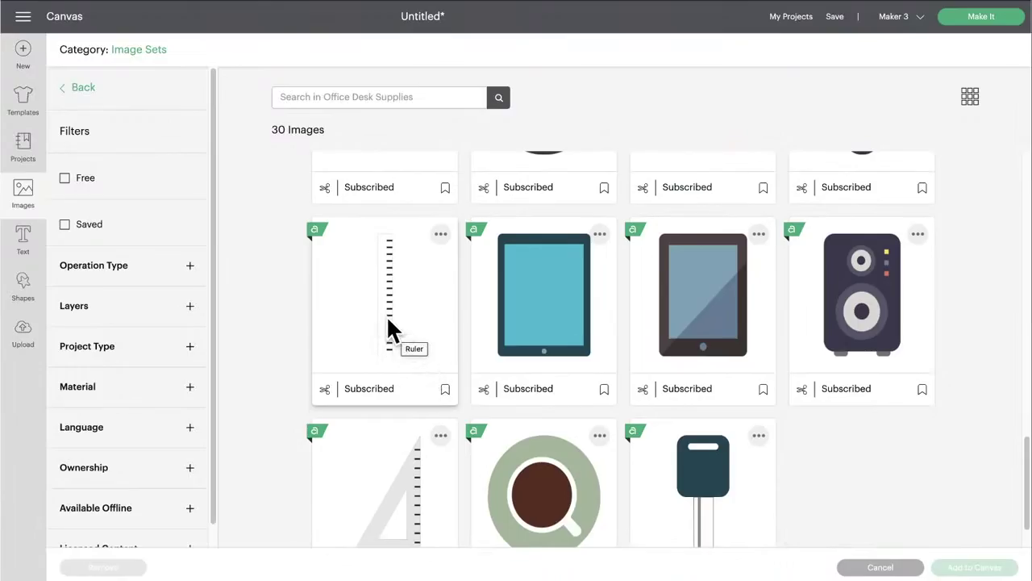
scroll(511, 352, down, 1)
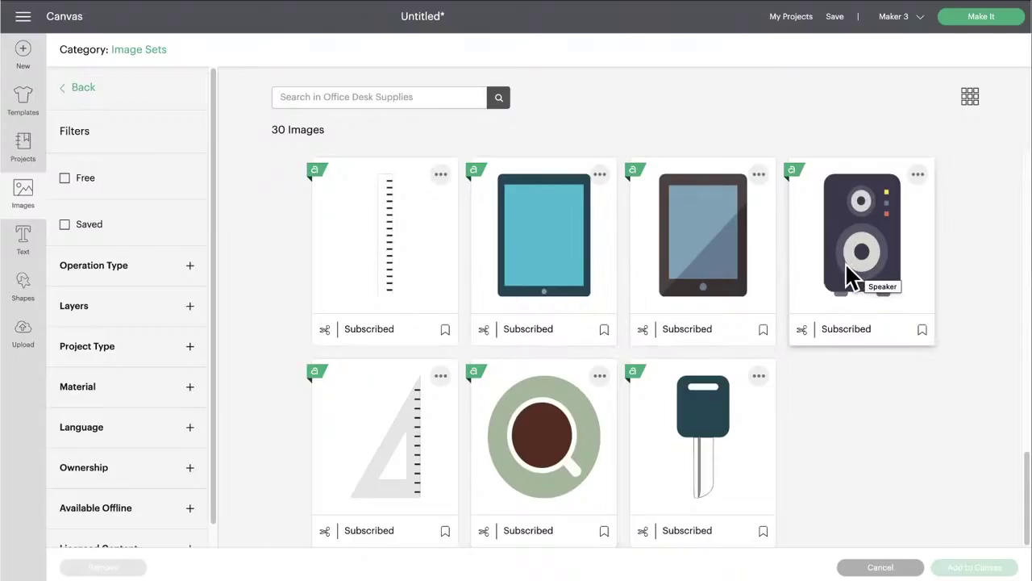
Look back over the Office Desk Supplies designs to the beginning and return to the image sets list
scroll(835, 276, up, 5)
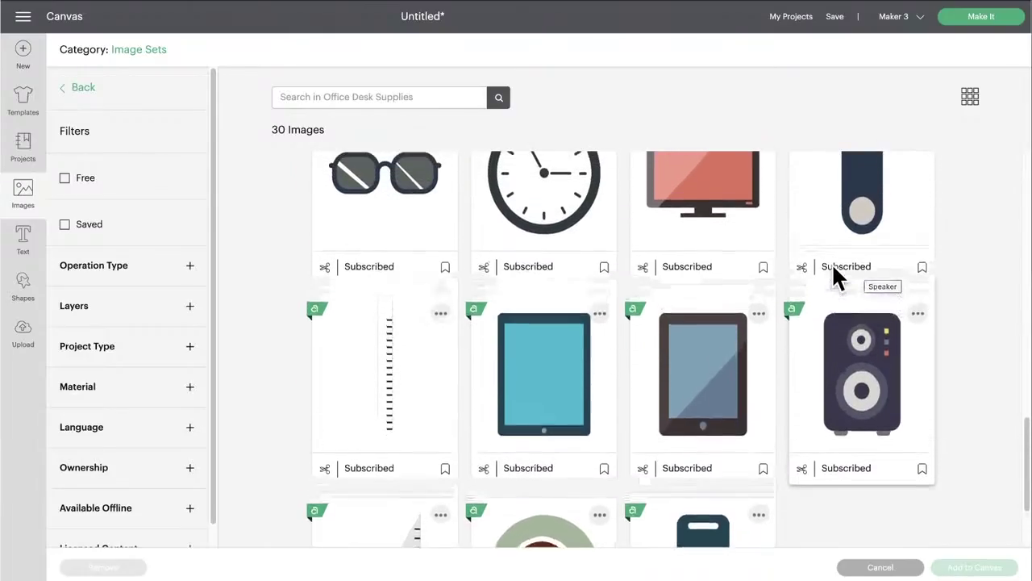
scroll(836, 276, up, 6)
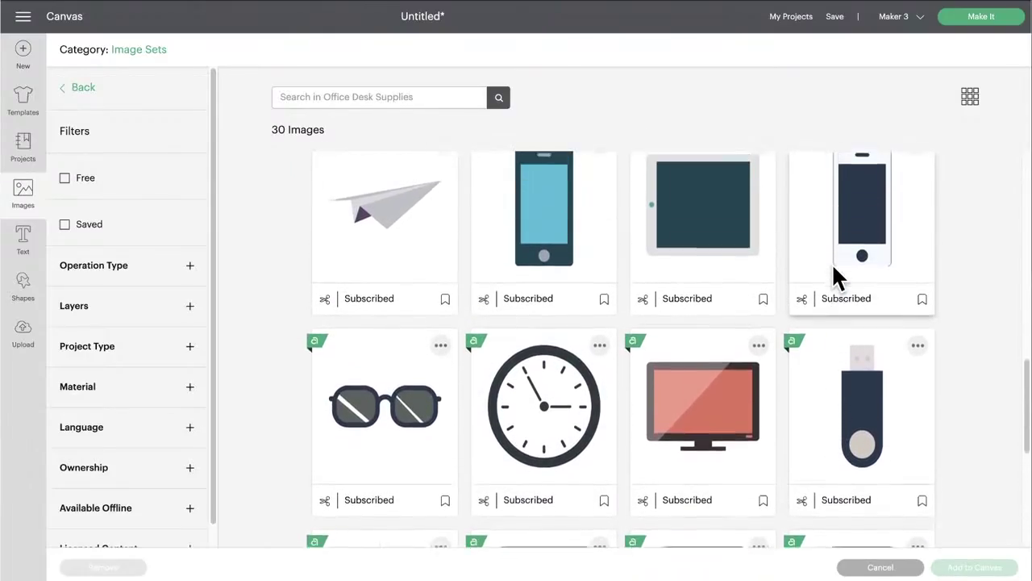
scroll(833, 271, up, 6)
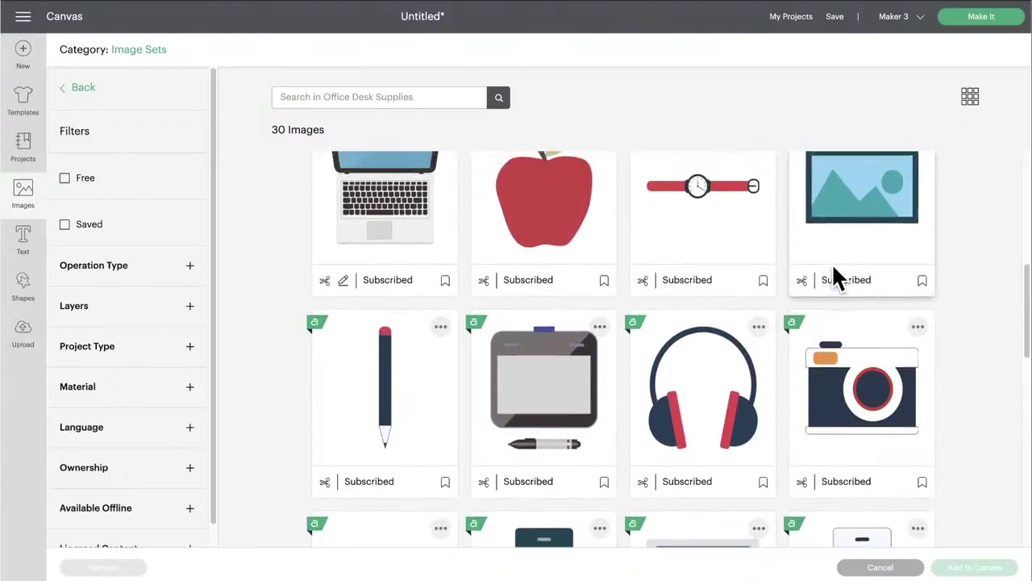
scroll(836, 276, up, 1)
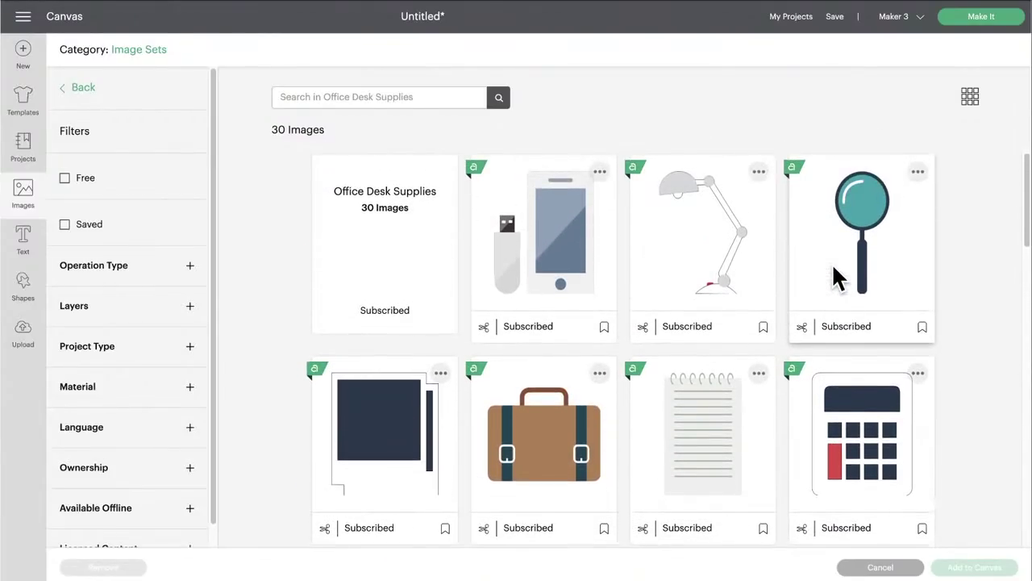
click(91, 91)
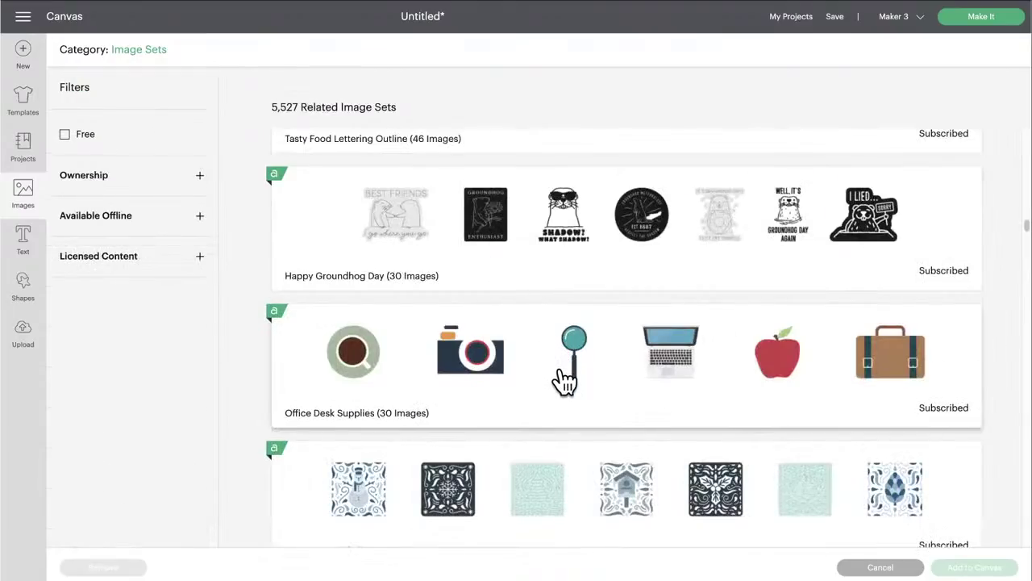
Browse further down to the Hygge Winter image set, open it, and look through all its designs to the end
scroll(562, 380, down, 3)
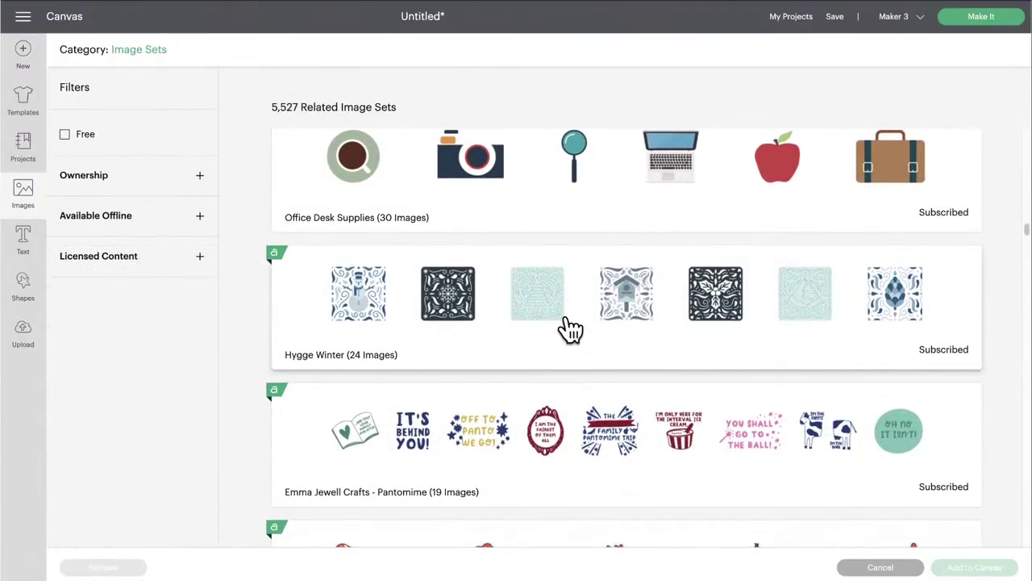
click(569, 329)
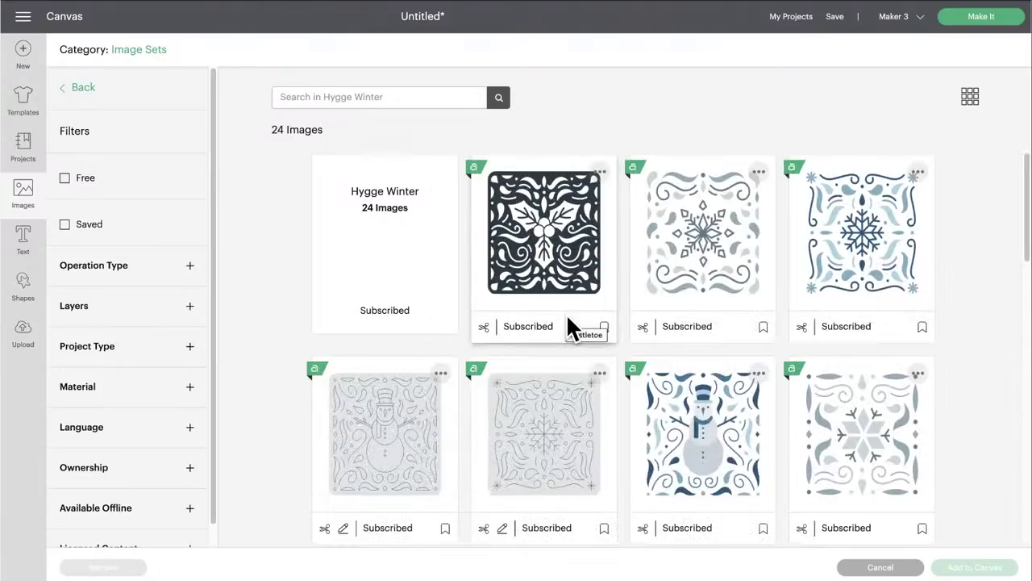
scroll(566, 313, down, 2)
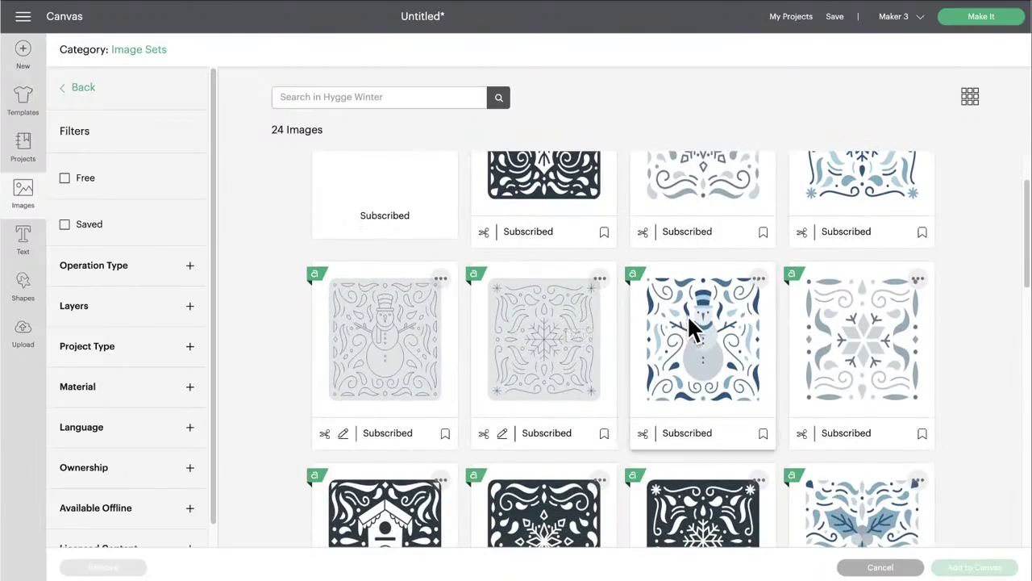
scroll(700, 364, down, 6)
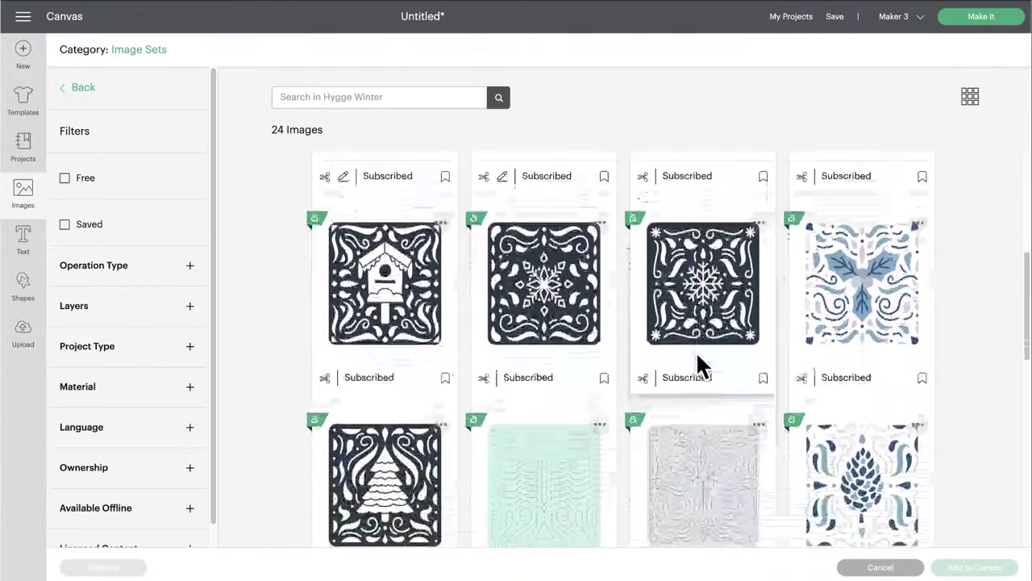
scroll(700, 364, down, 4)
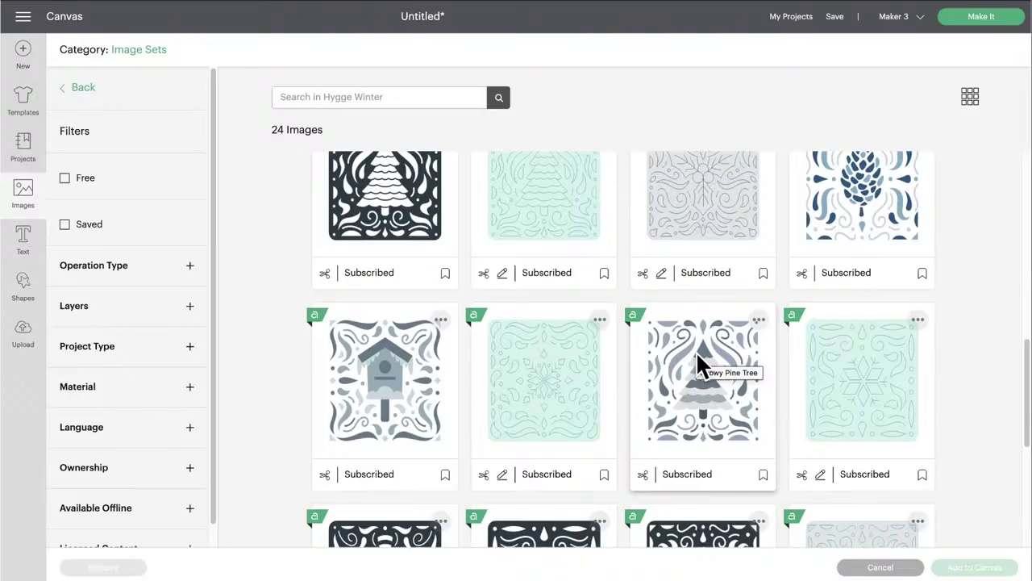
scroll(699, 357, down, 3)
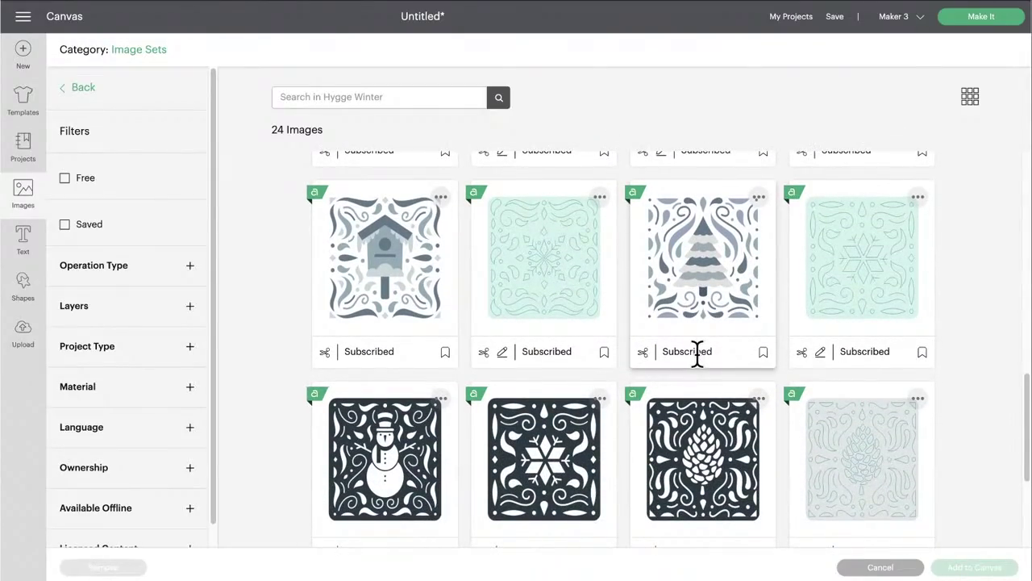
scroll(698, 356, down, 4)
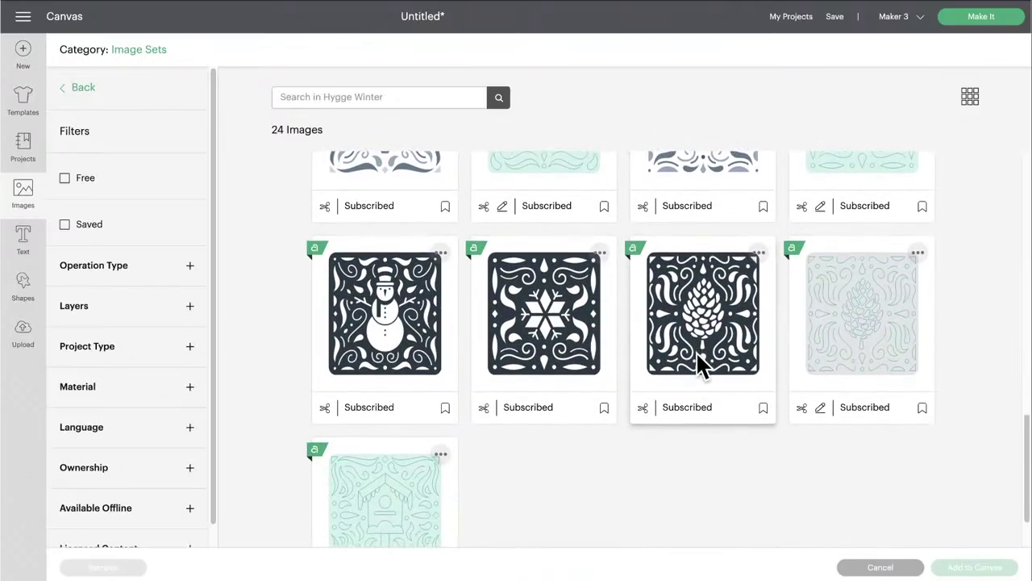
scroll(698, 357, down, 2)
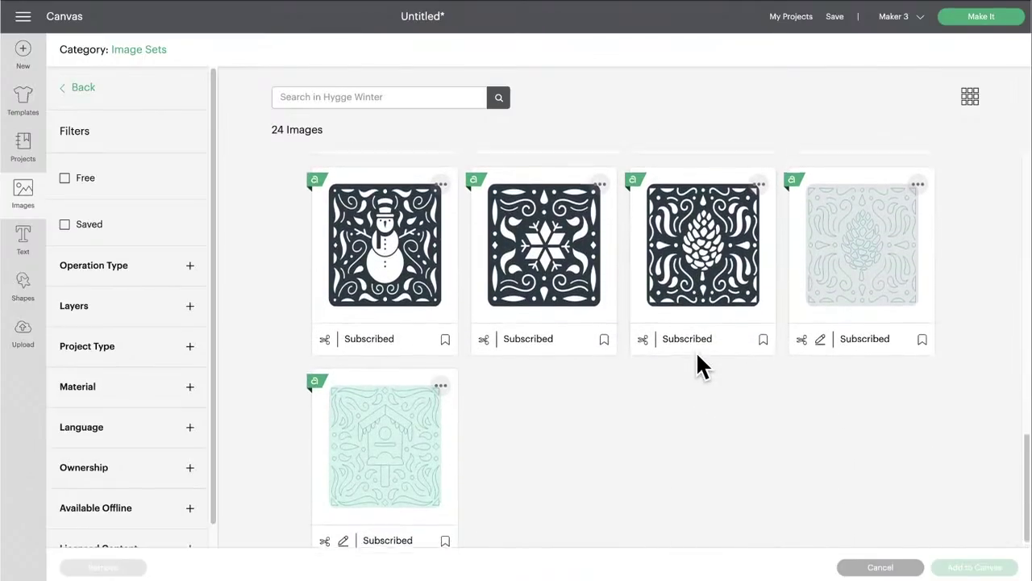
Look back over the Hygge Winter designs towards the beginning and return to the image sets list
scroll(698, 363, up, 6)
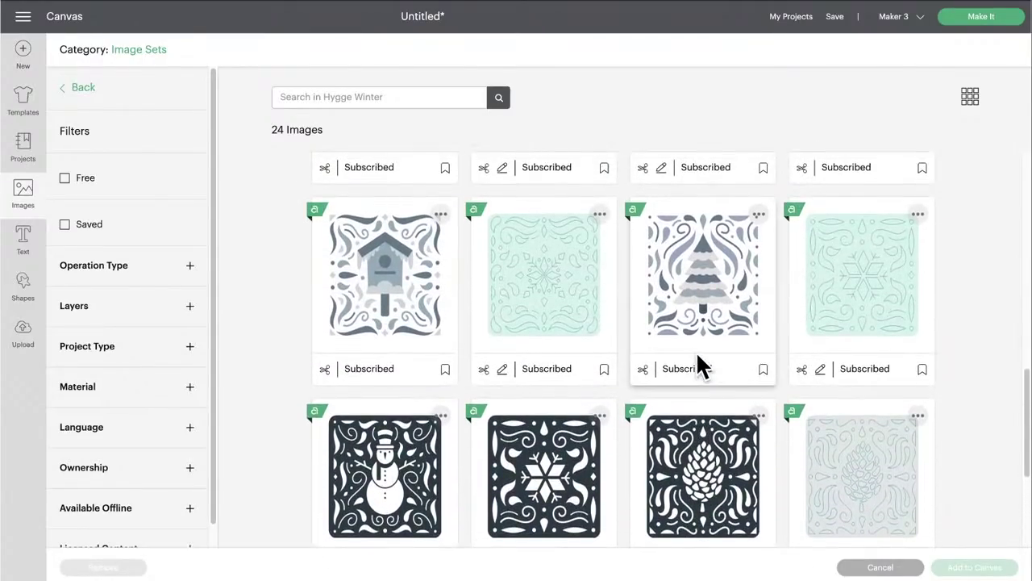
scroll(699, 363, up, 4)
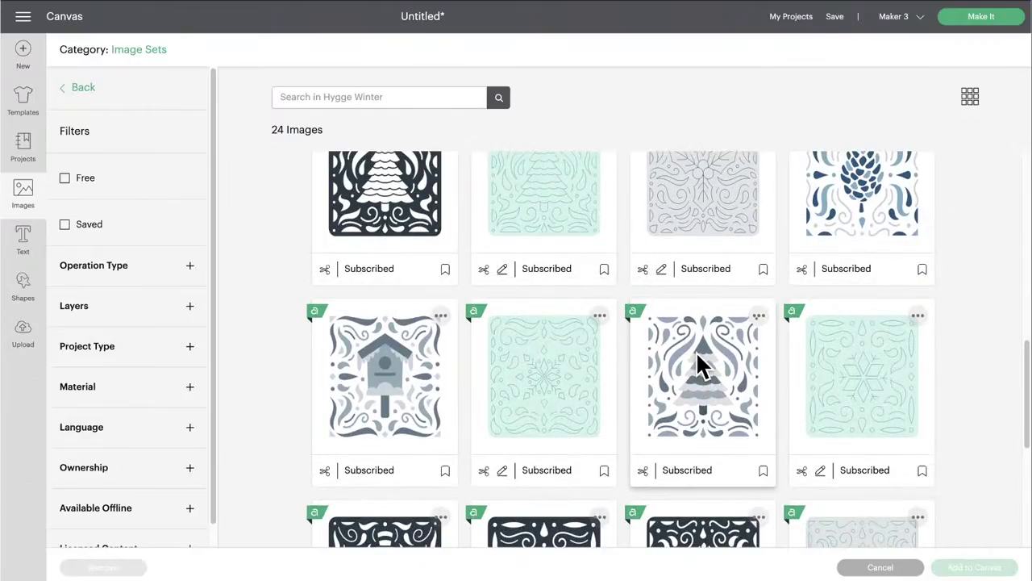
scroll(699, 365, up, 6)
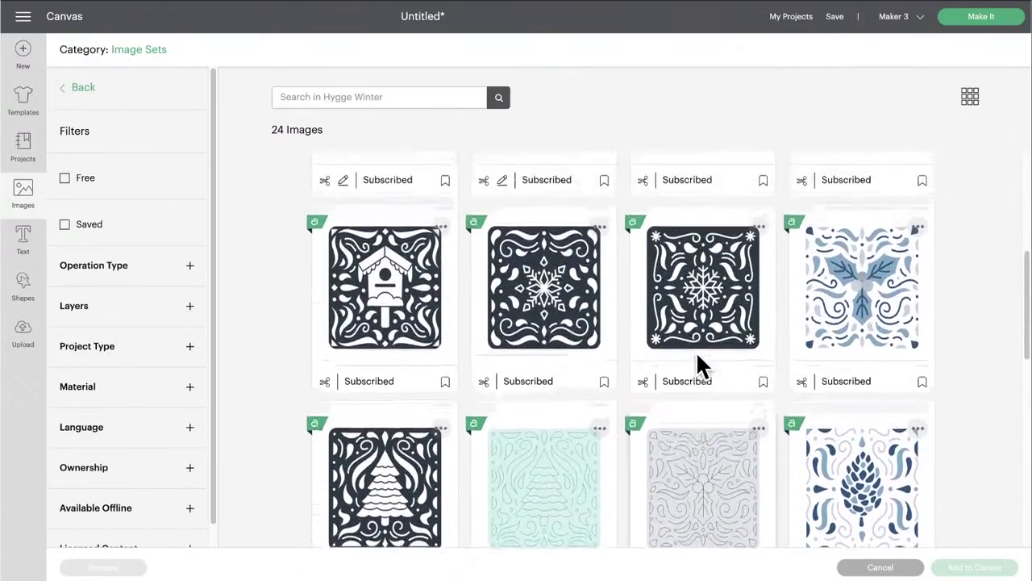
scroll(699, 365, up, 5)
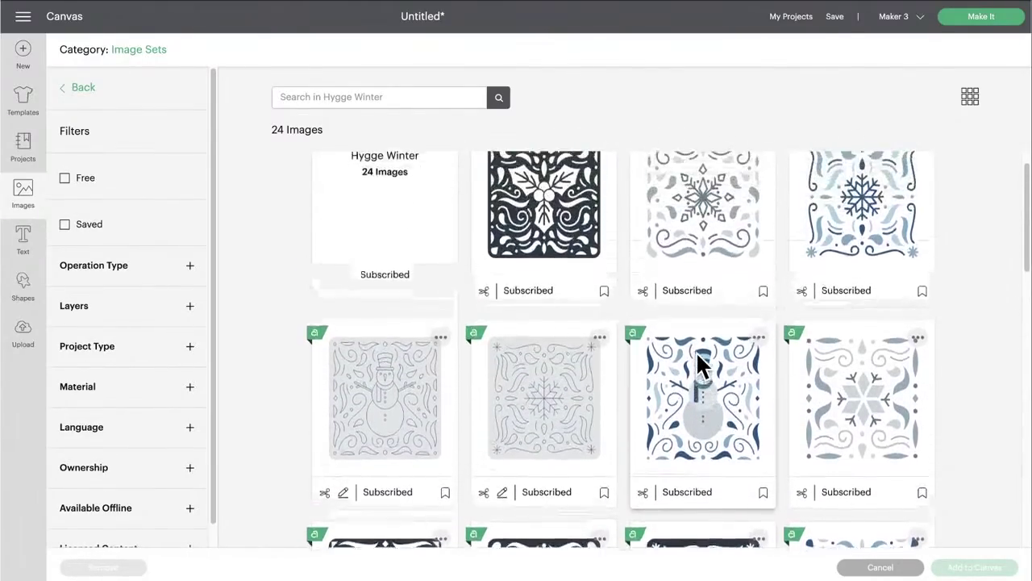
click(81, 93)
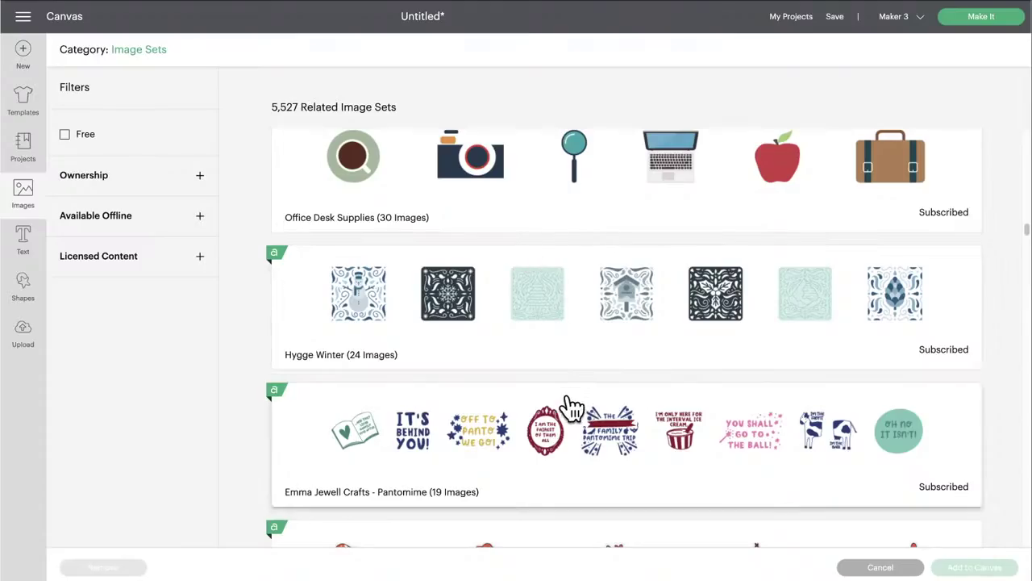
Open the Pantomime image set, look through all its designs, and return to the image sets list
scroll(570, 410, down, 3)
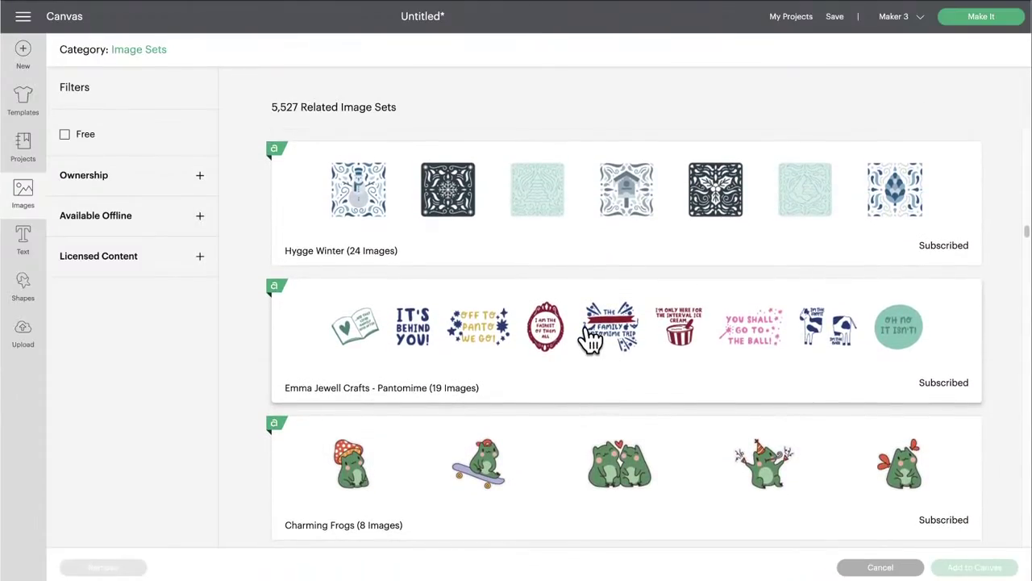
click(591, 339)
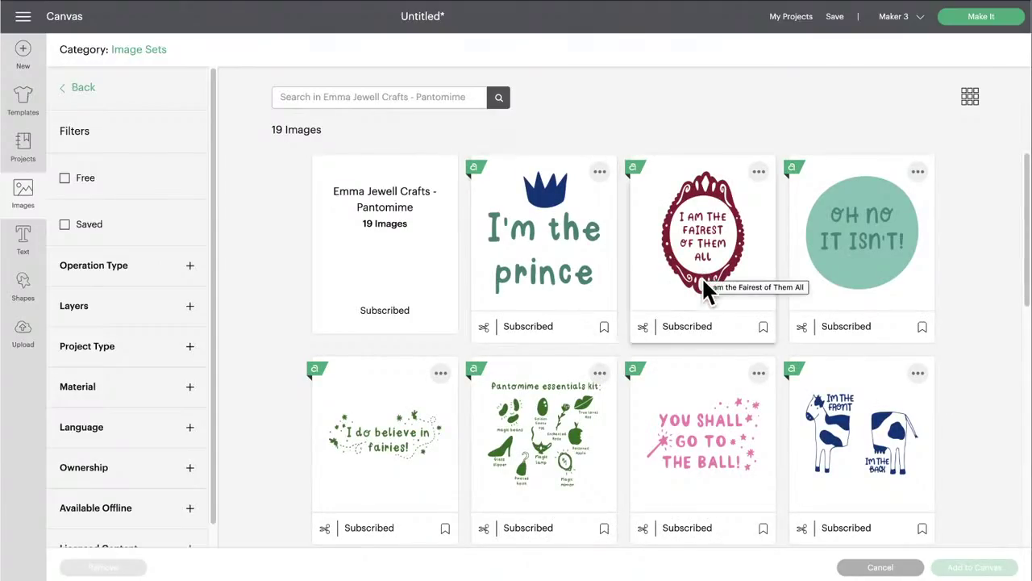
scroll(706, 329, down, 1)
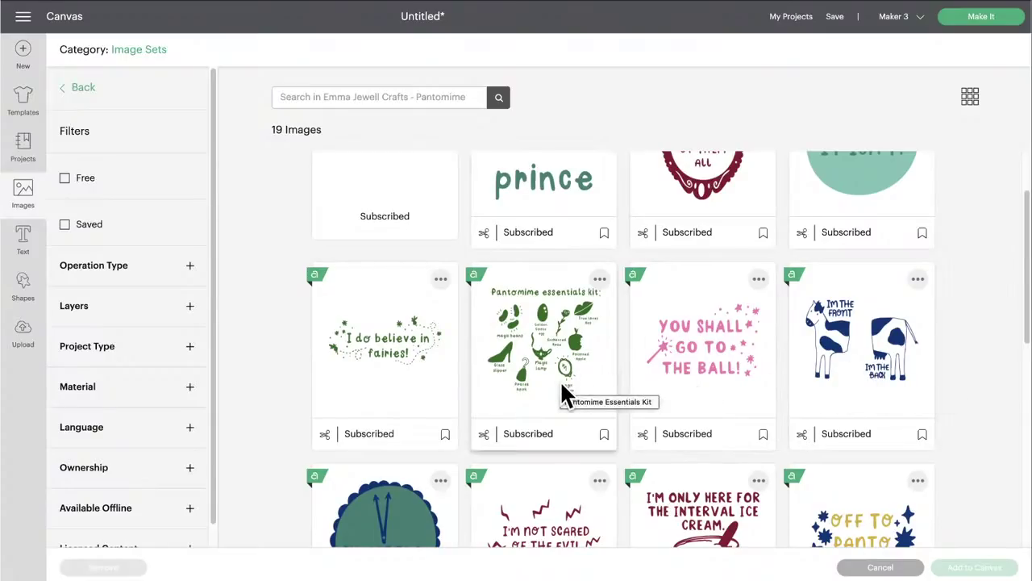
scroll(562, 393, down, 1)
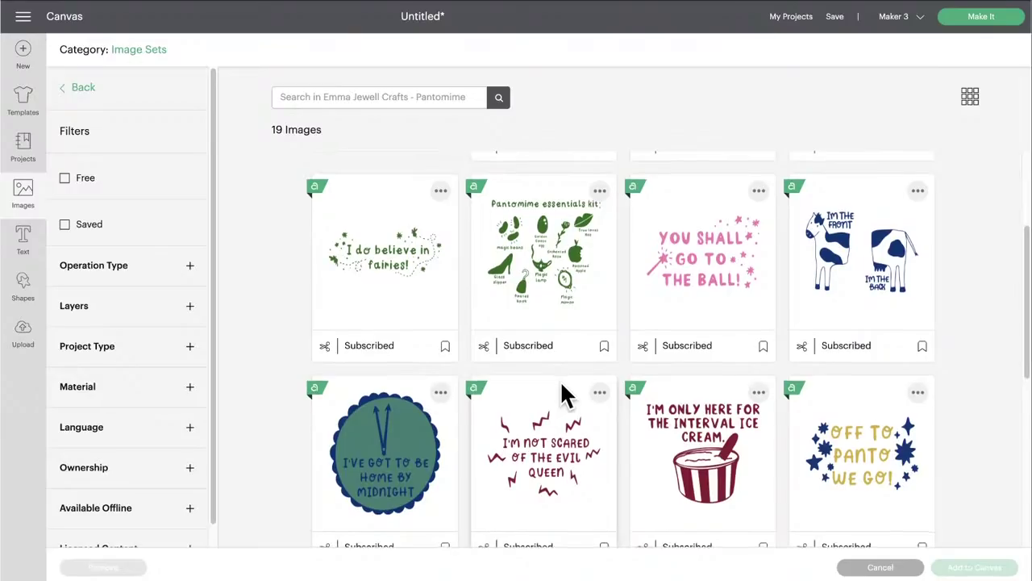
scroll(562, 393, down, 1)
scroll(562, 387, down, 2)
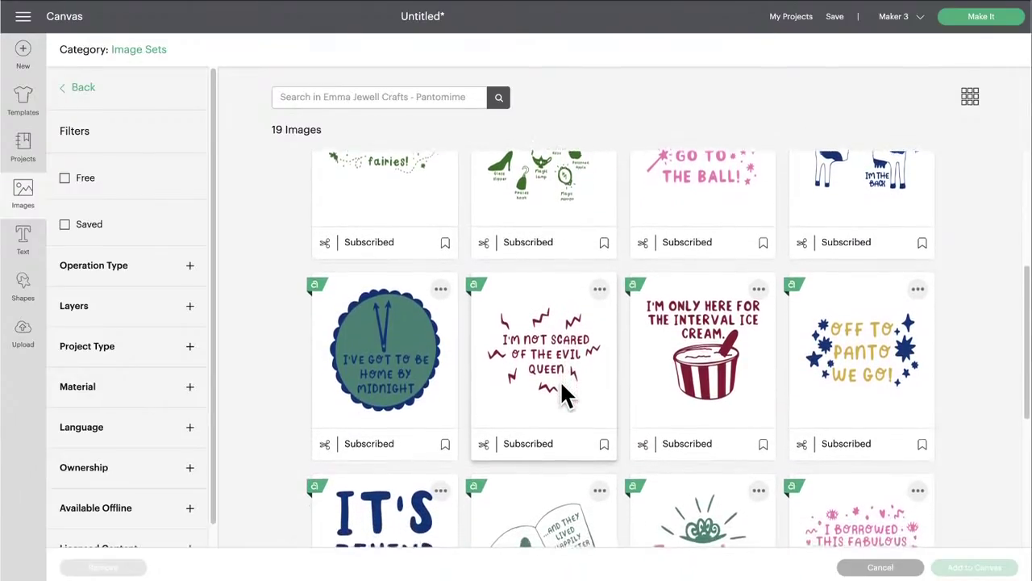
scroll(565, 394, down, 2)
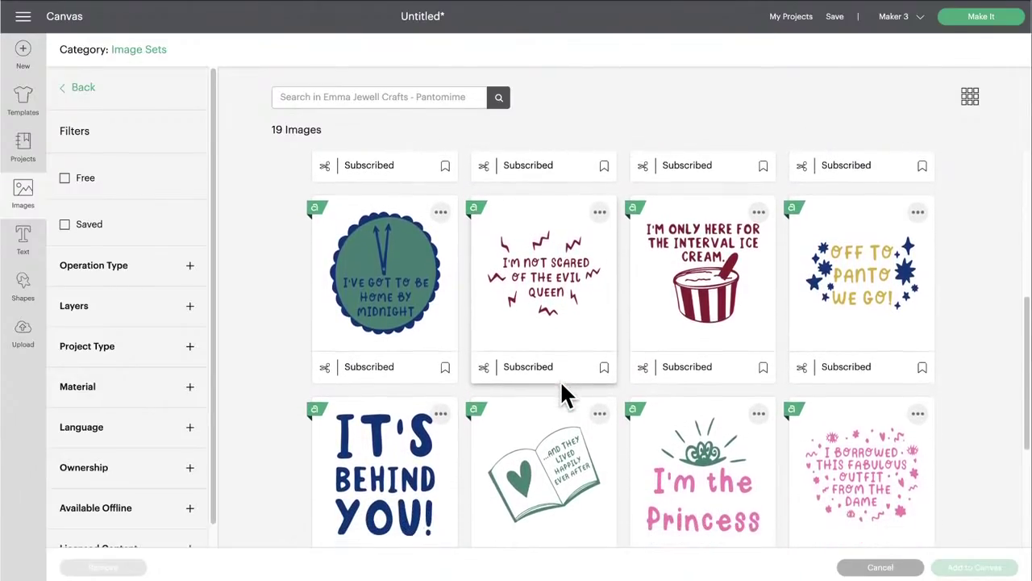
scroll(562, 387, down, 2)
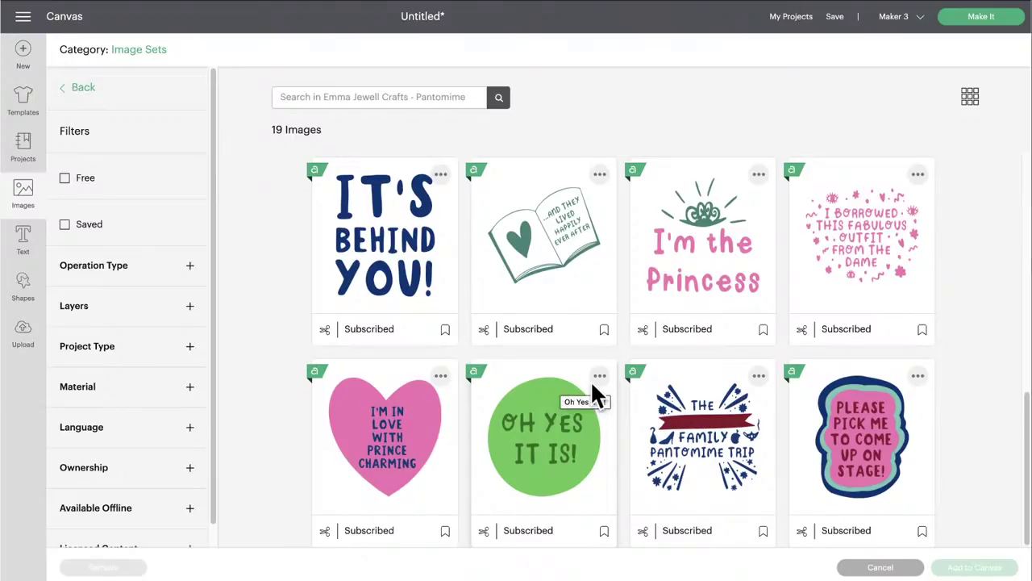
scroll(676, 403, up, 5)
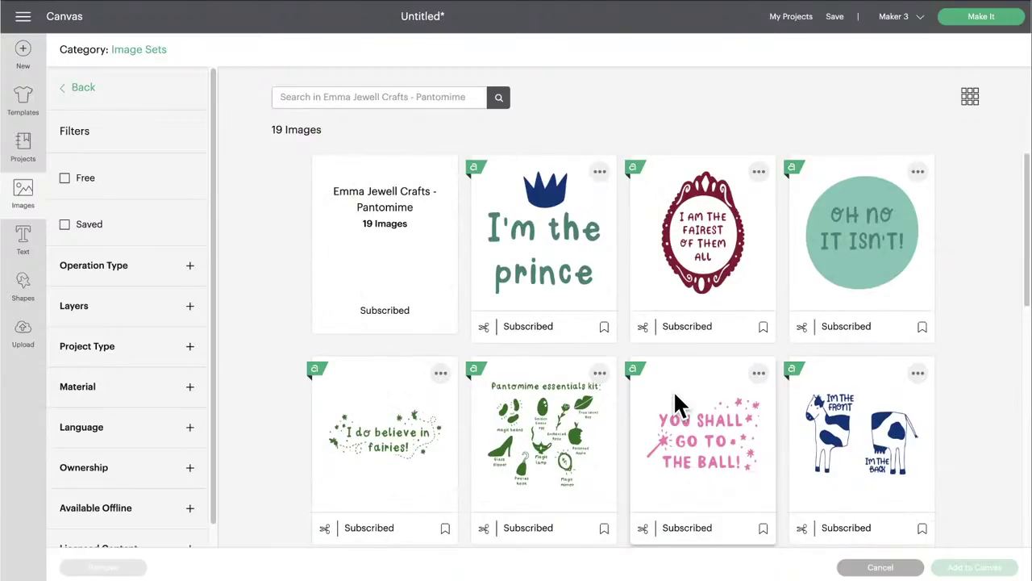
click(87, 89)
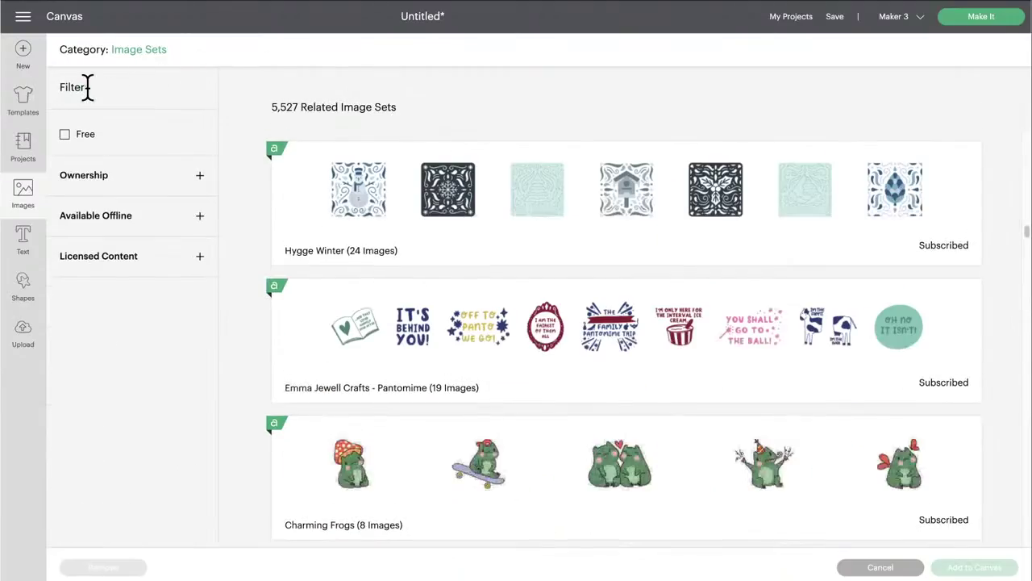
Open the Charming Frogs image set, look through its designs, and return to the image sets list
scroll(468, 320, down, 3)
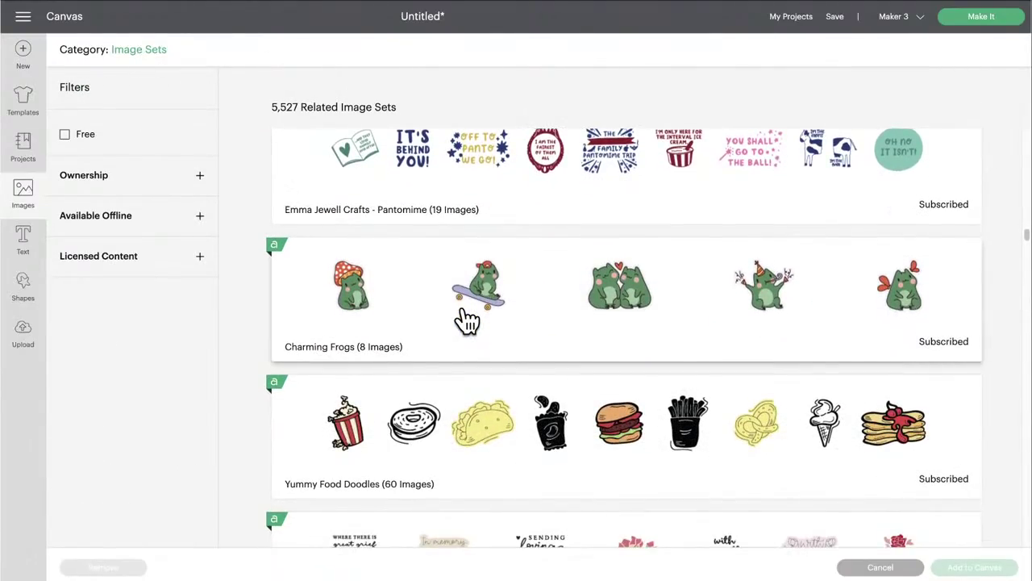
click(468, 320)
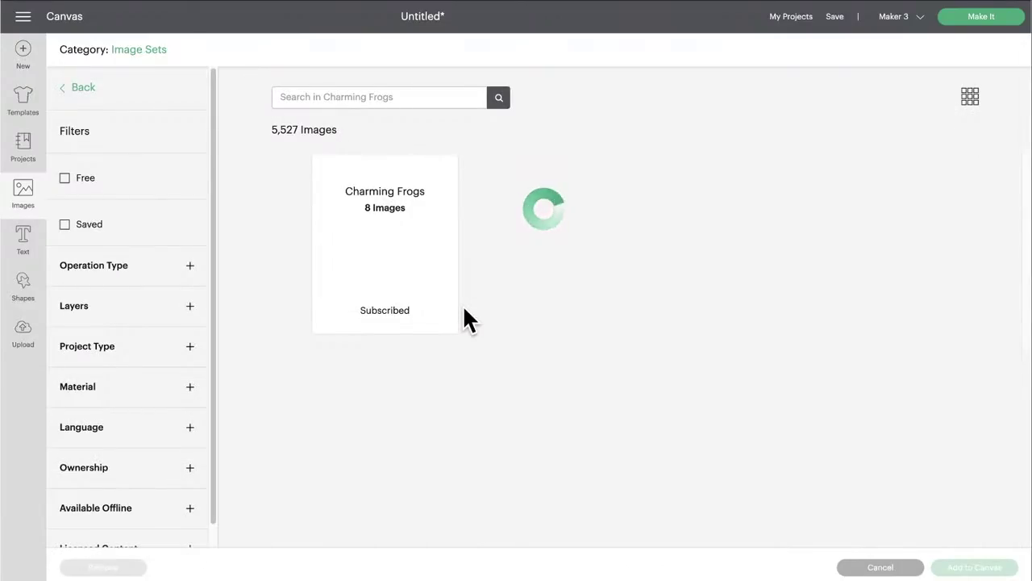
scroll(464, 309, down, 3)
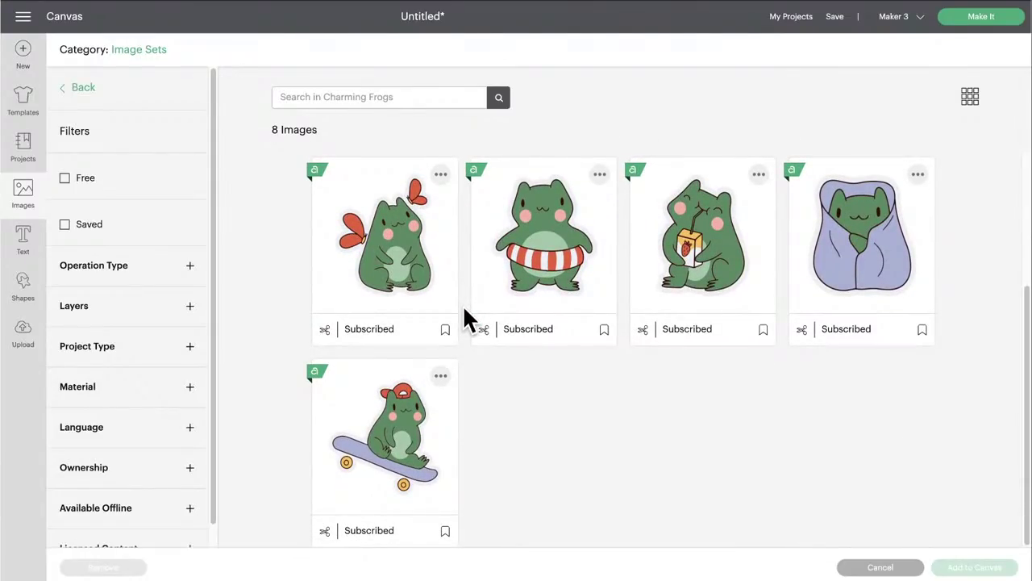
scroll(464, 311, up, 1)
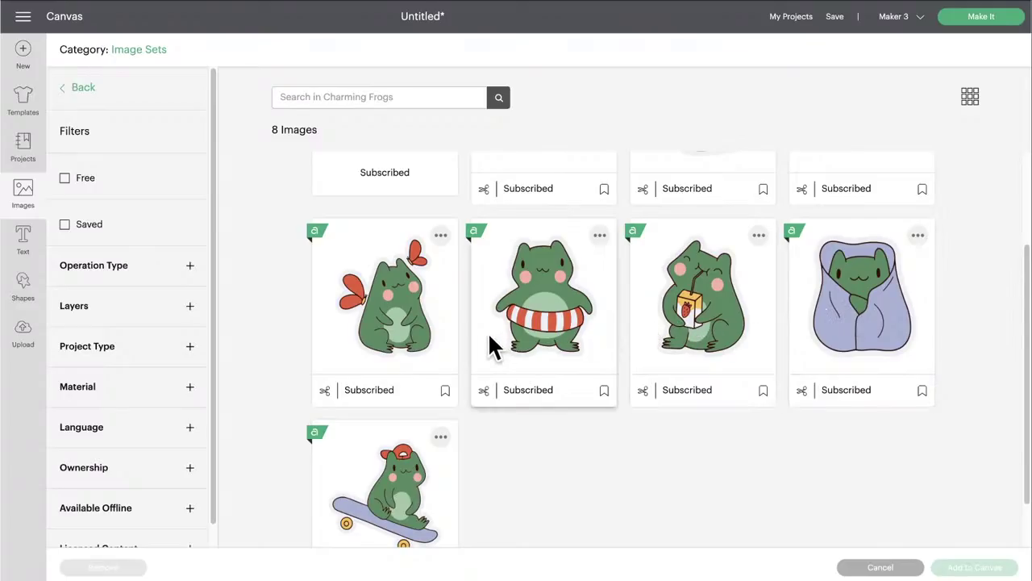
scroll(448, 371, up, 1)
scroll(446, 365, up, 2)
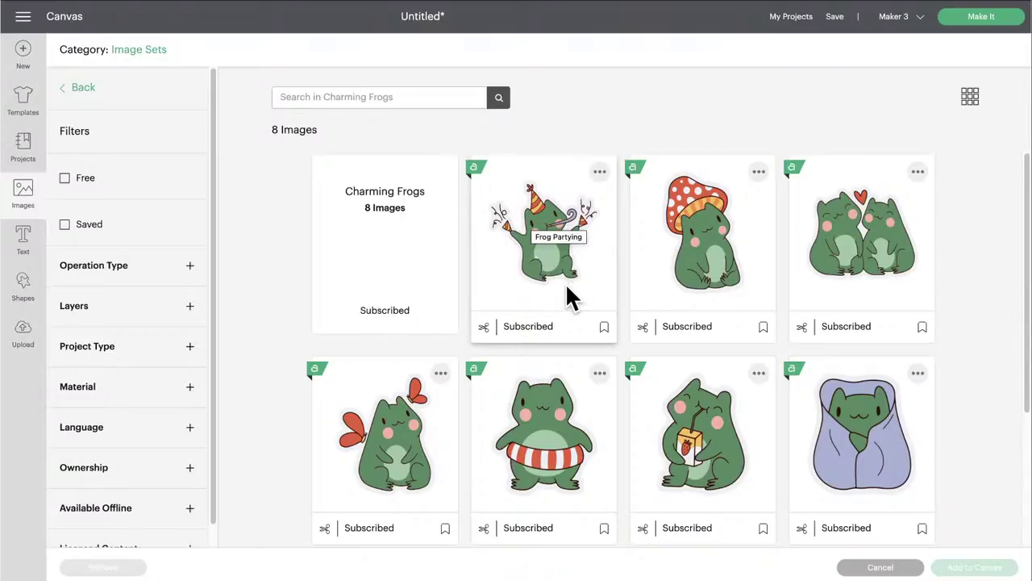
click(84, 89)
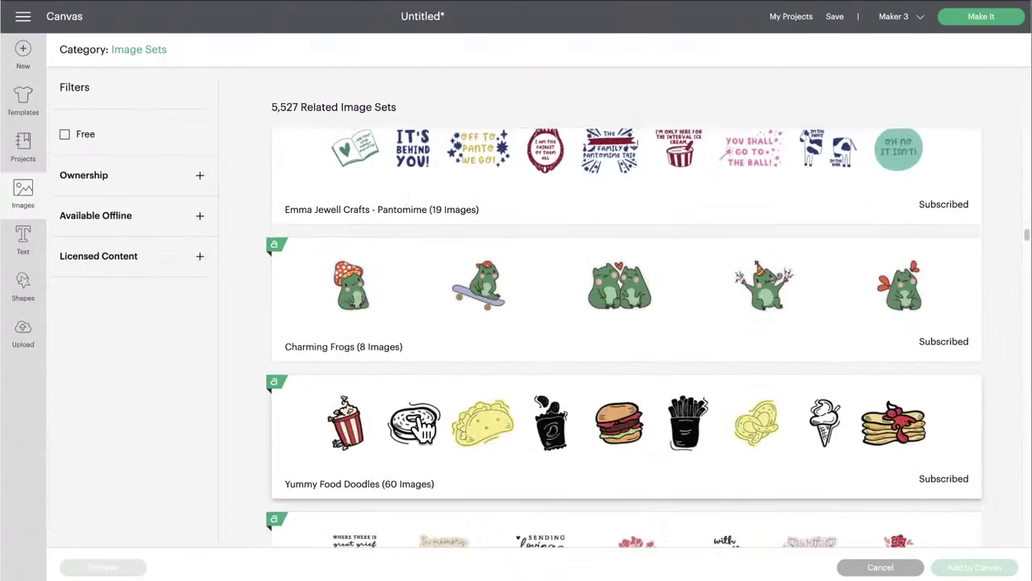
Browse the image sets below Charming Frogs, from Yummy Food Doodles down to Prom Tickets, to compare their design types
scroll(418, 428, down, 1)
scroll(424, 430, down, 3)
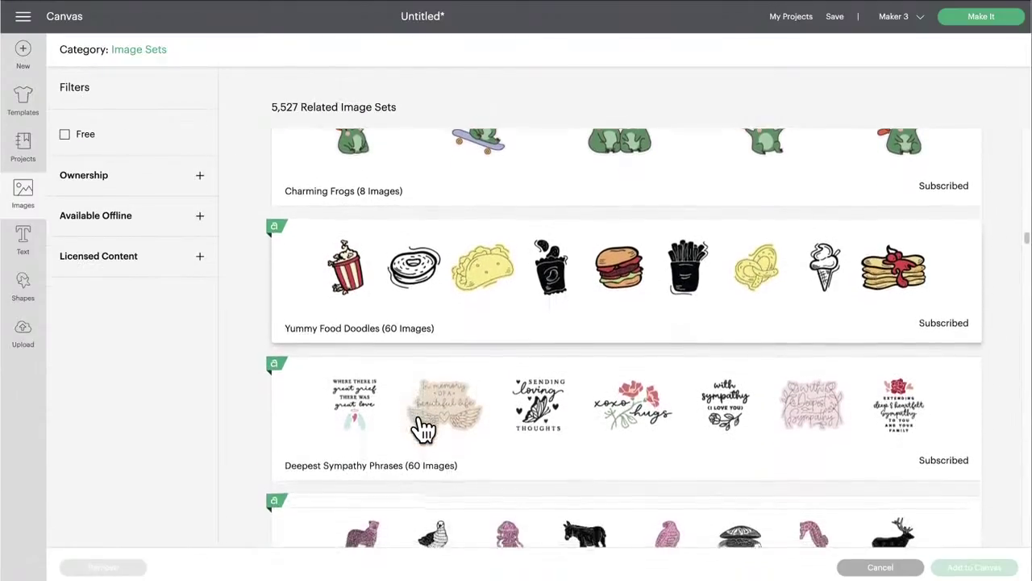
scroll(424, 430, up, 1)
scroll(423, 429, down, 1)
scroll(424, 430, down, 1)
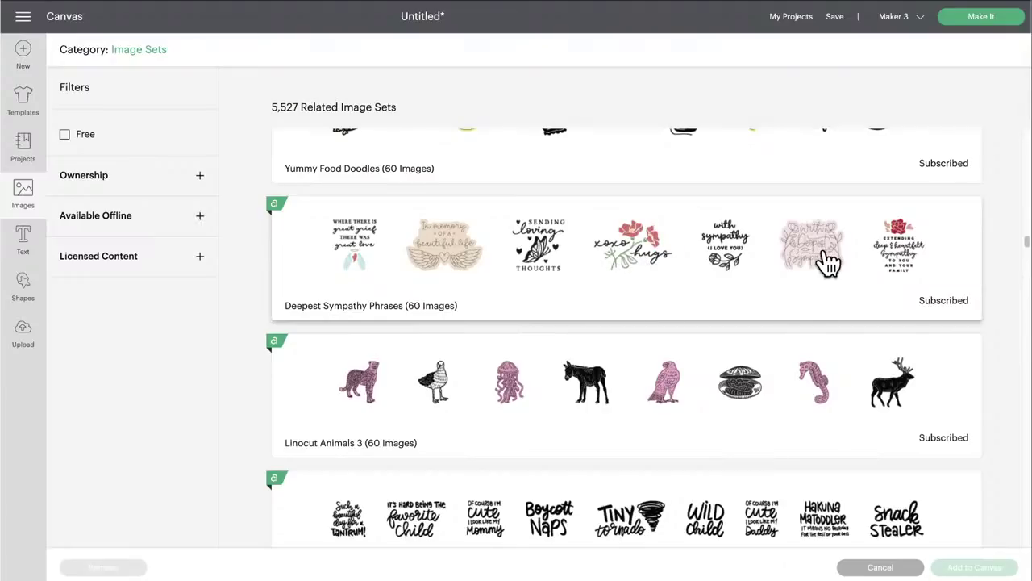
scroll(628, 415, down, 3)
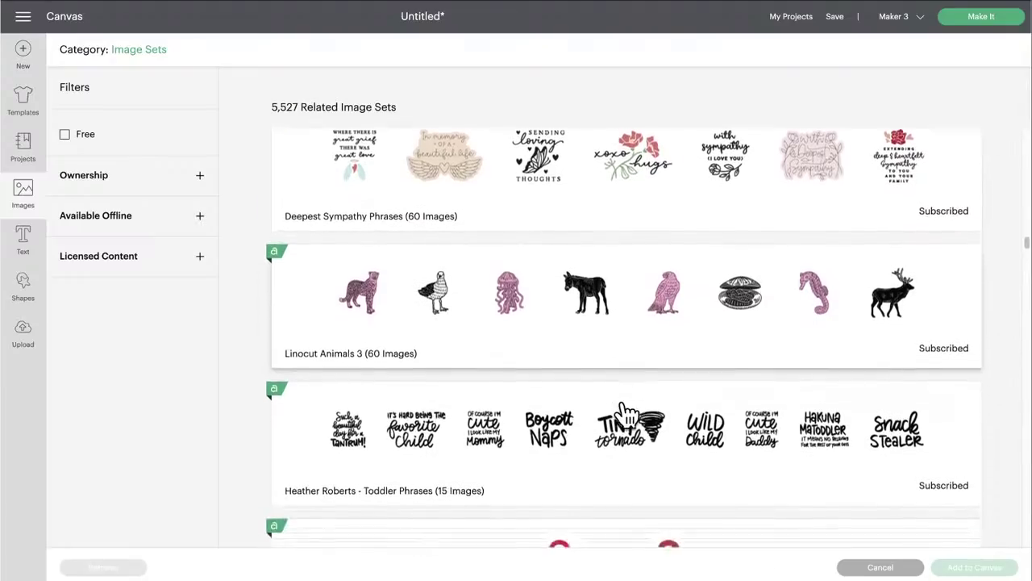
scroll(628, 417, down, 2)
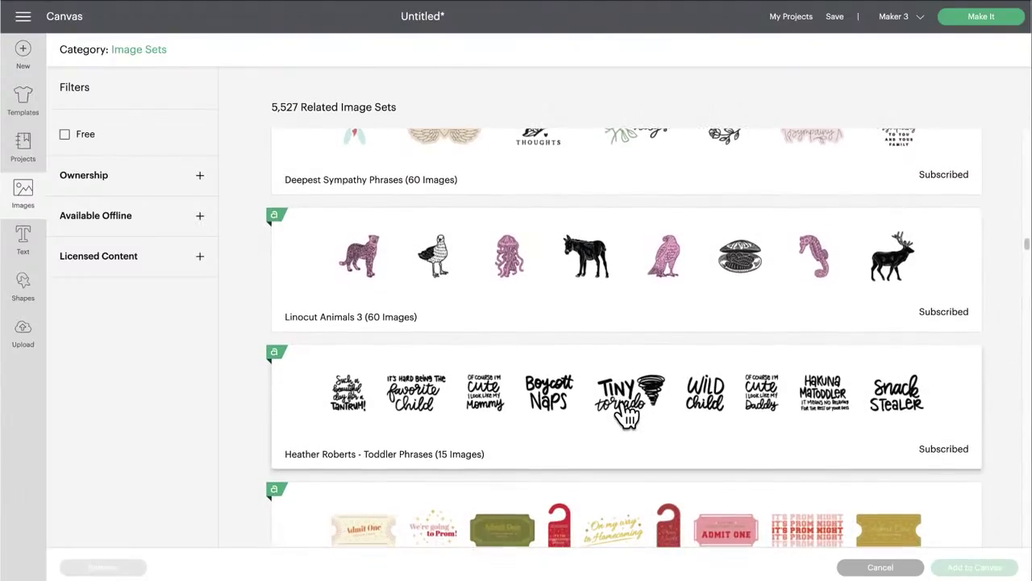
scroll(627, 415, down, 1)
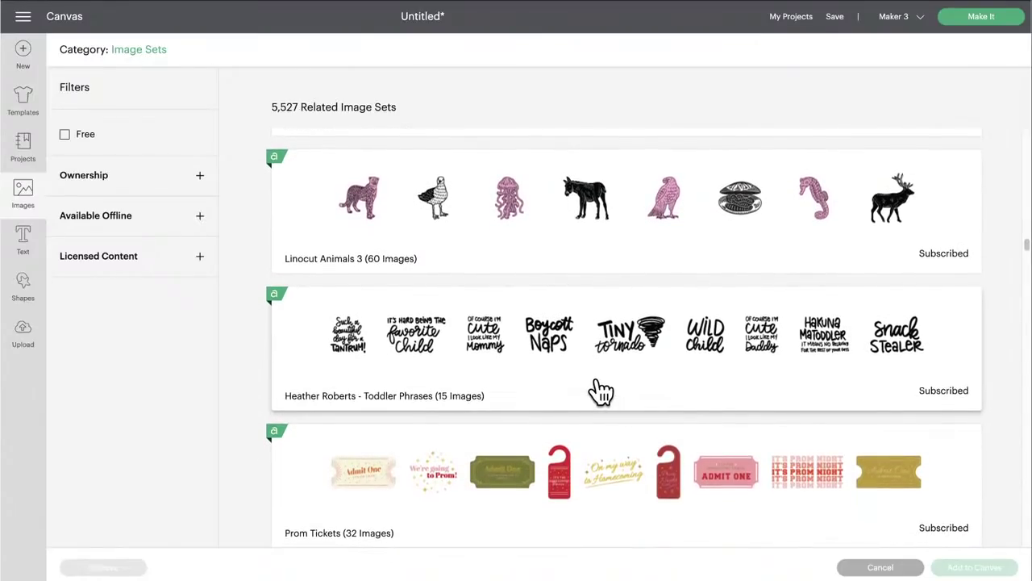
scroll(601, 391, up, 5)
scroll(601, 391, down, 5)
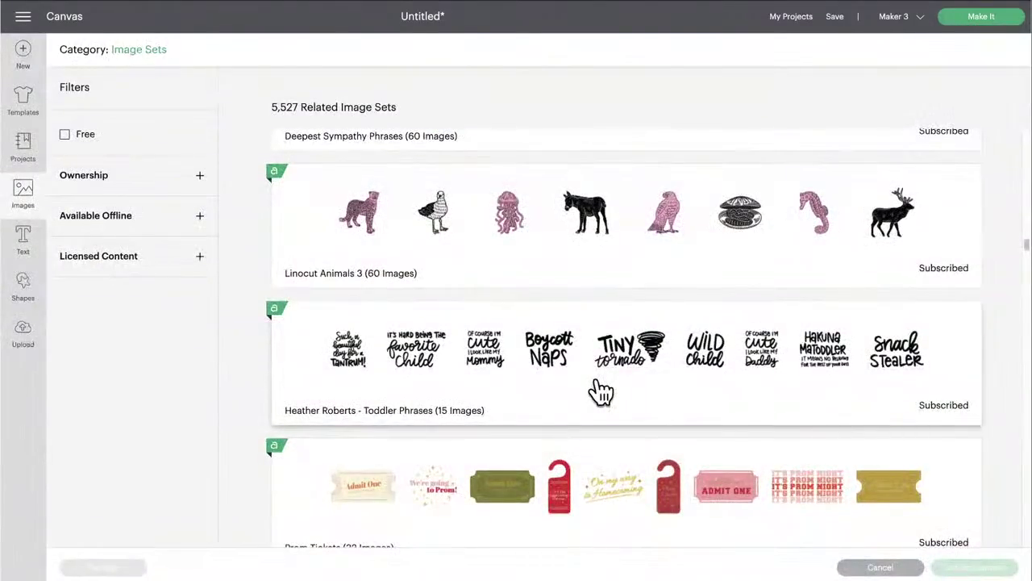
Go back through the image sets list to French Small Business Elements at its beginning
scroll(601, 392, up, 10)
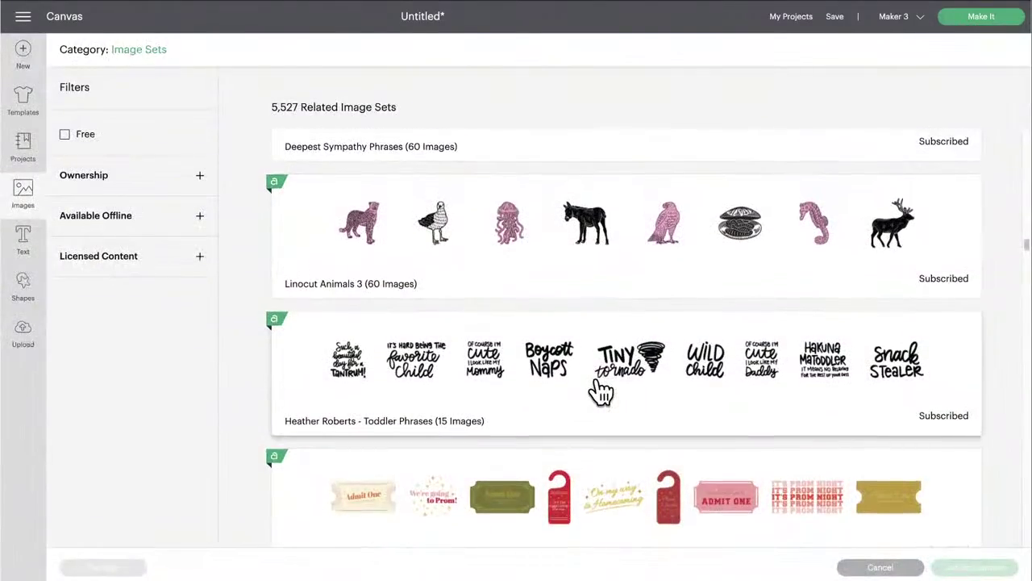
scroll(601, 391, up, 6)
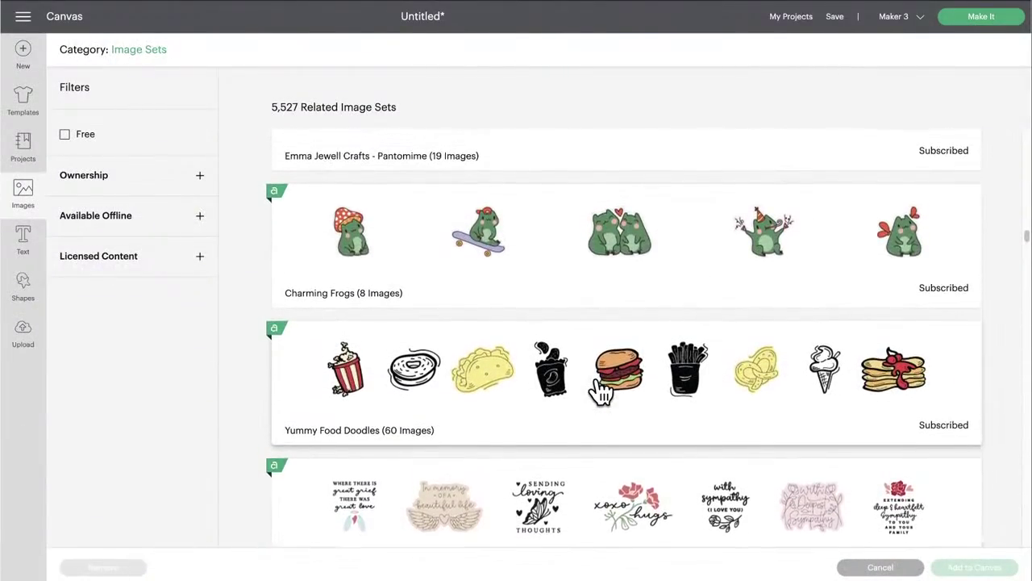
scroll(601, 391, up, 13)
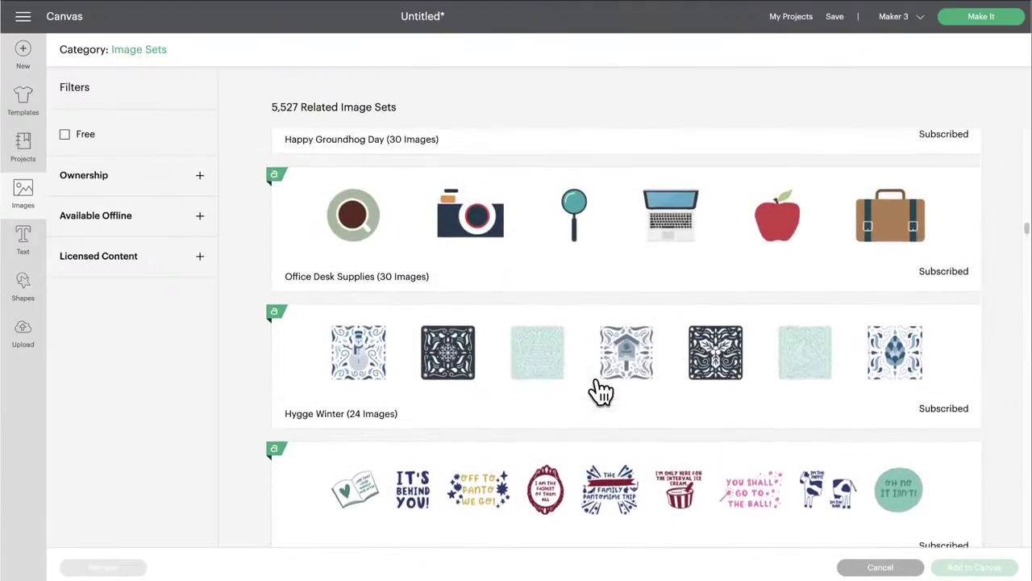
scroll(601, 391, up, 20)
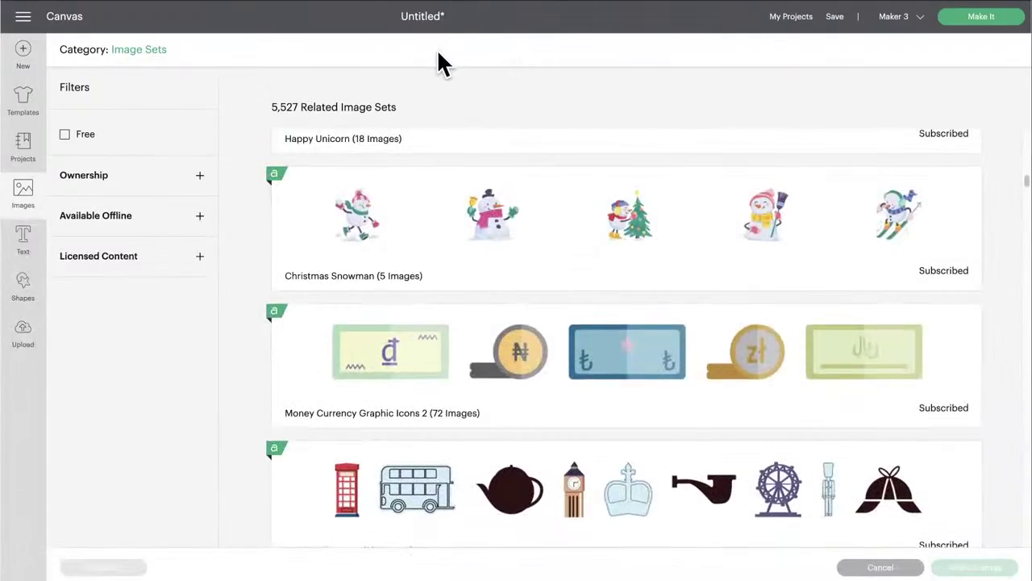
scroll(420, 250, up, 1)
scroll(421, 250, up, 6)
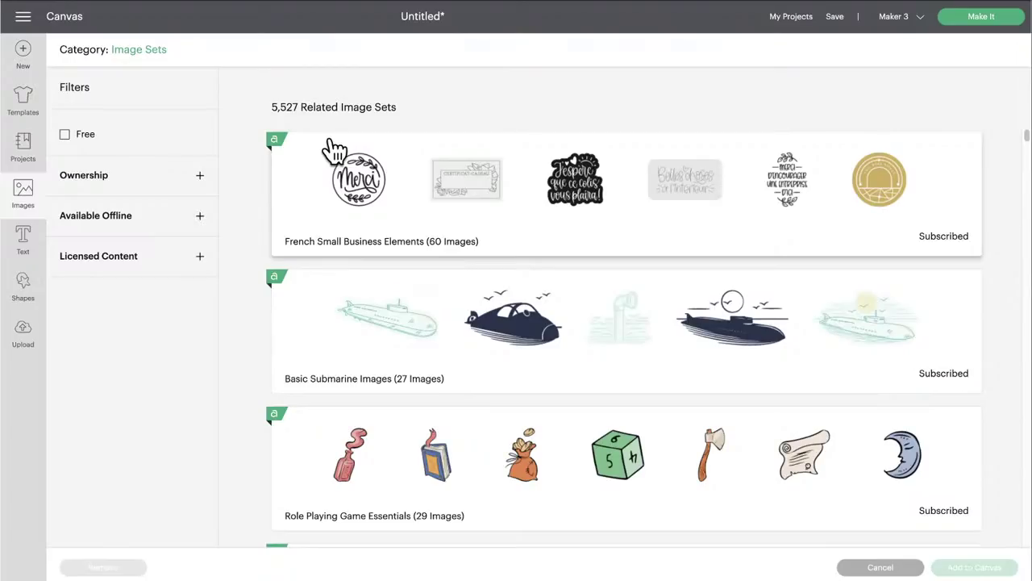
Reopen the Image Sets category and search the image sets for "rob"
click(135, 50)
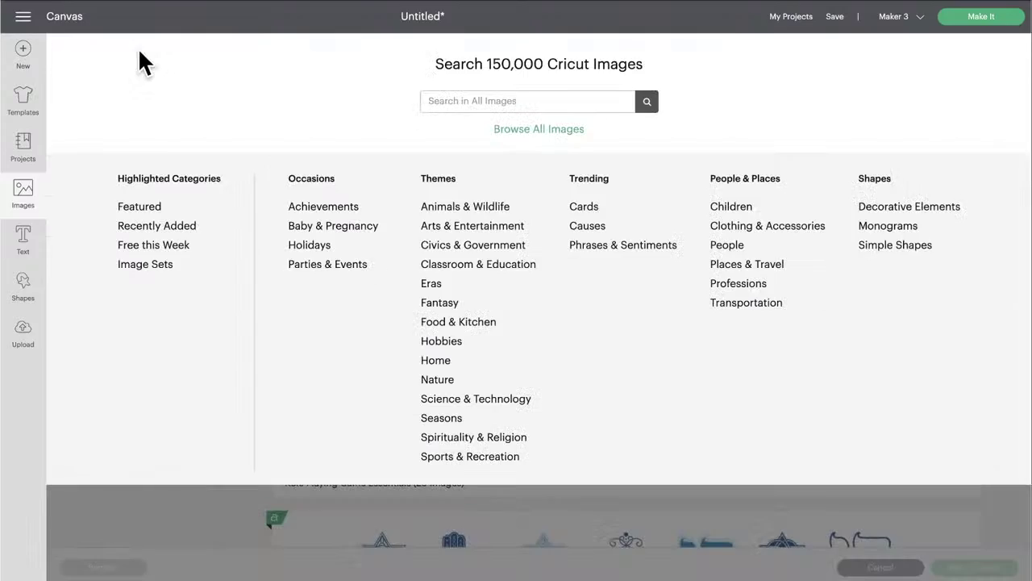
click(155, 266)
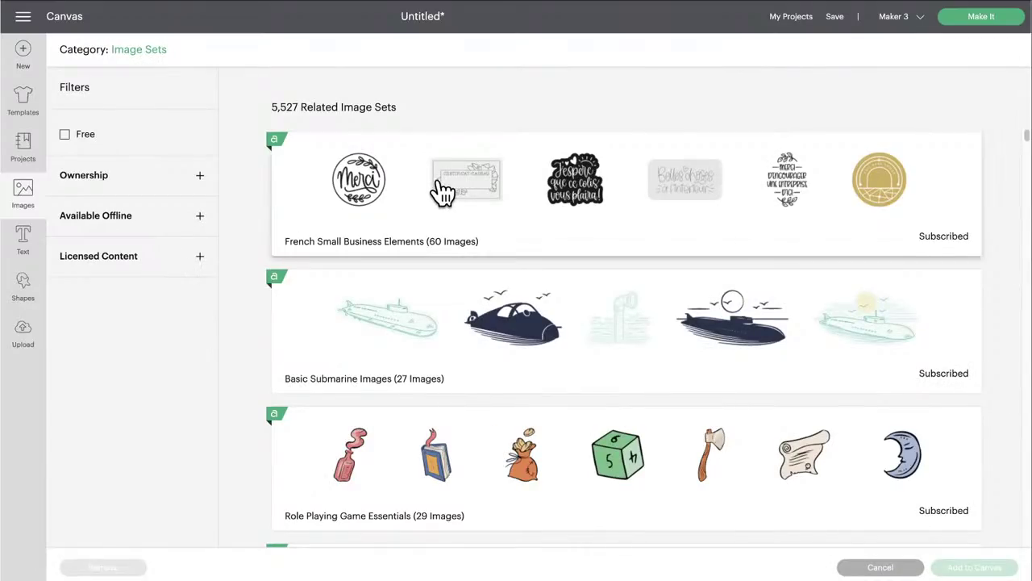
scroll(442, 192, down, 2)
scroll(442, 192, up, 2)
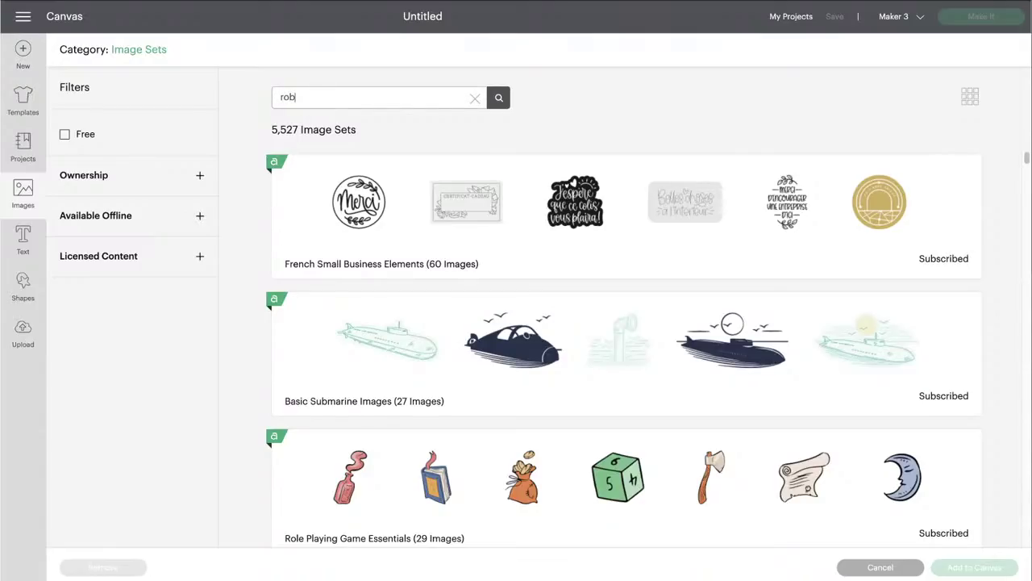
click(498, 99)
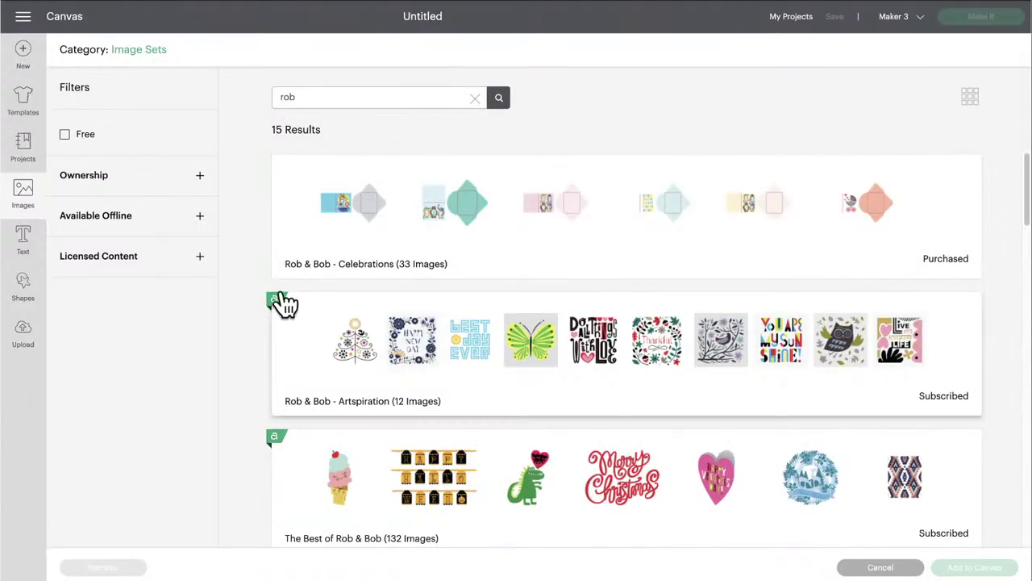
Open the Rob & Bob - Celebrations image set and look through all its cards, banners and lettering designs
click(488, 209)
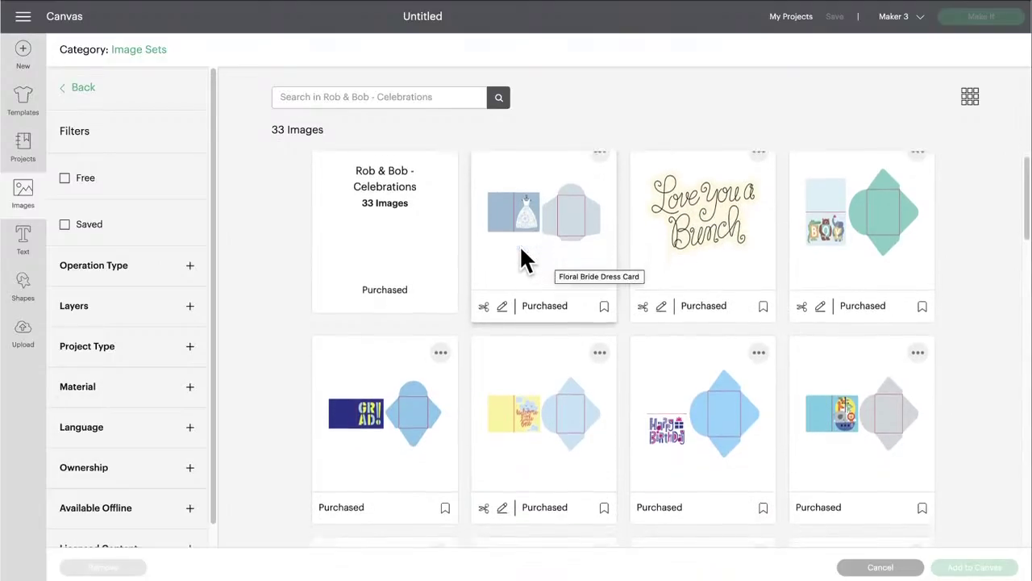
scroll(521, 251, down, 3)
scroll(521, 257, down, 4)
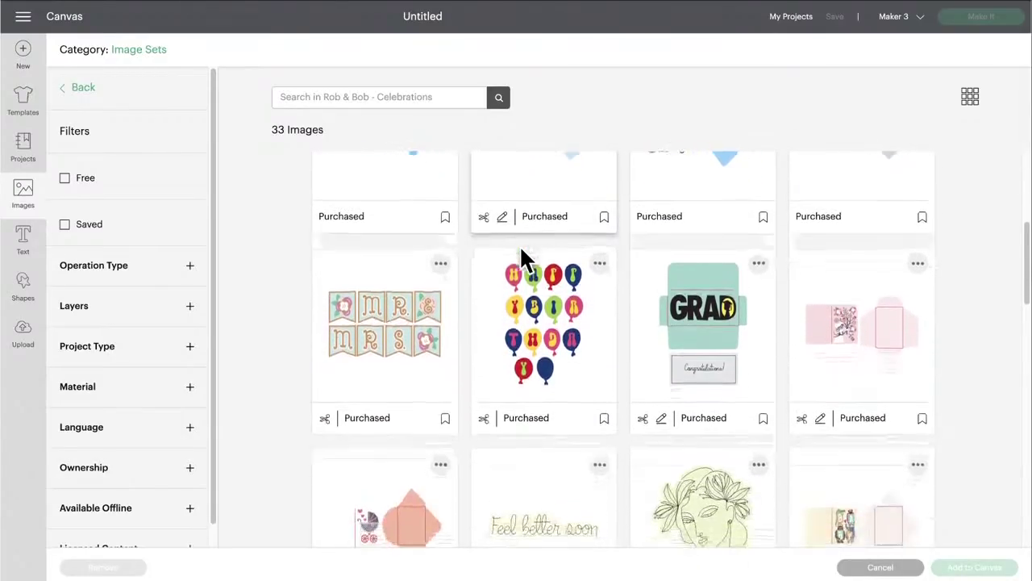
scroll(521, 256, down, 4)
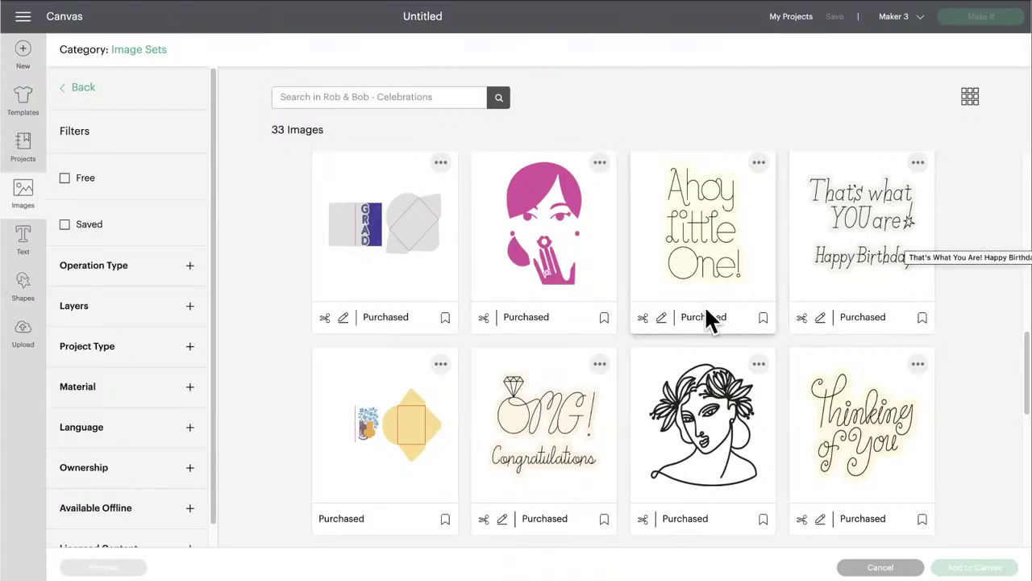
scroll(706, 310, down, 3)
scroll(704, 305, down, 2)
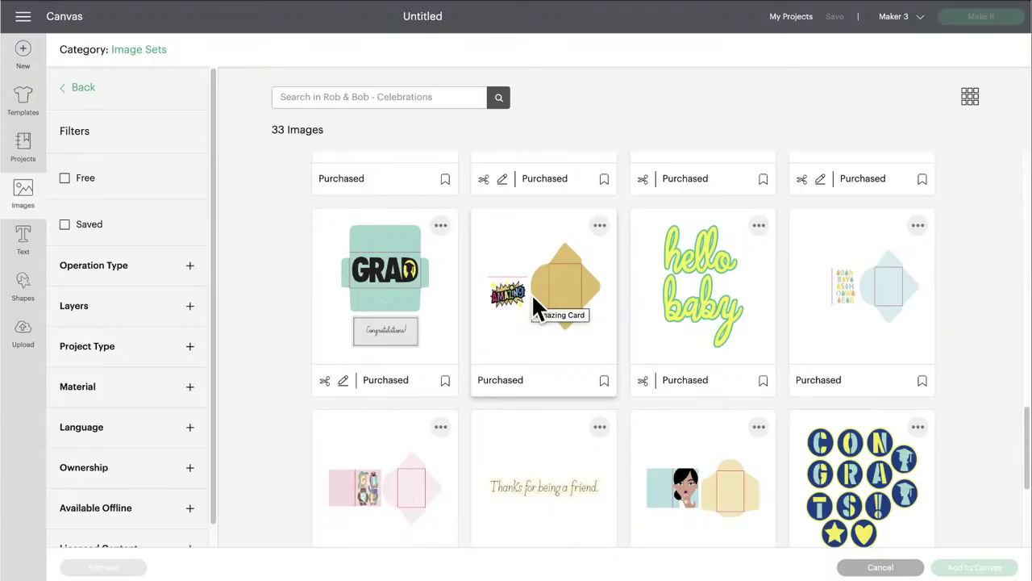
scroll(562, 335, down, 2)
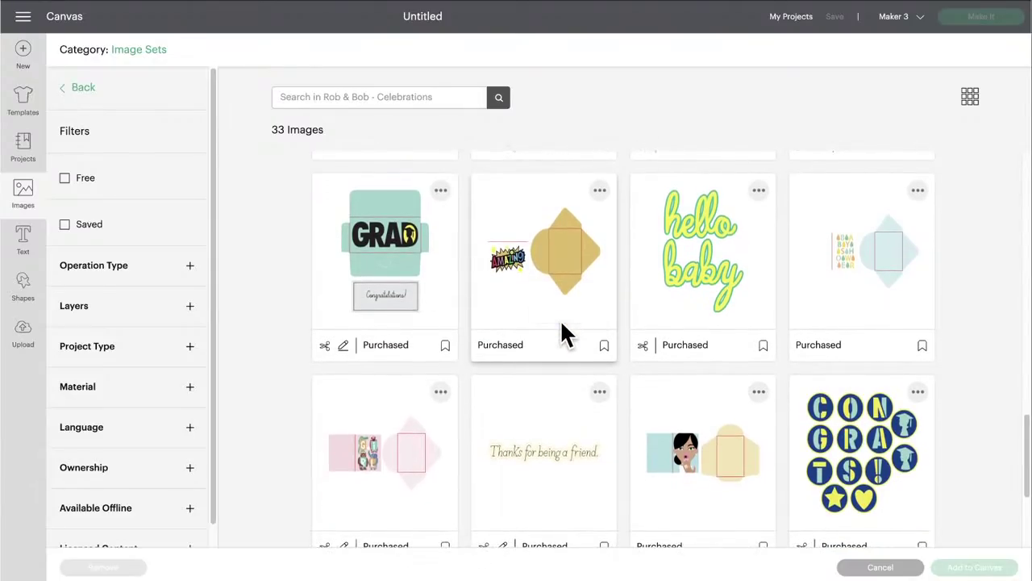
scroll(563, 335, down, 2)
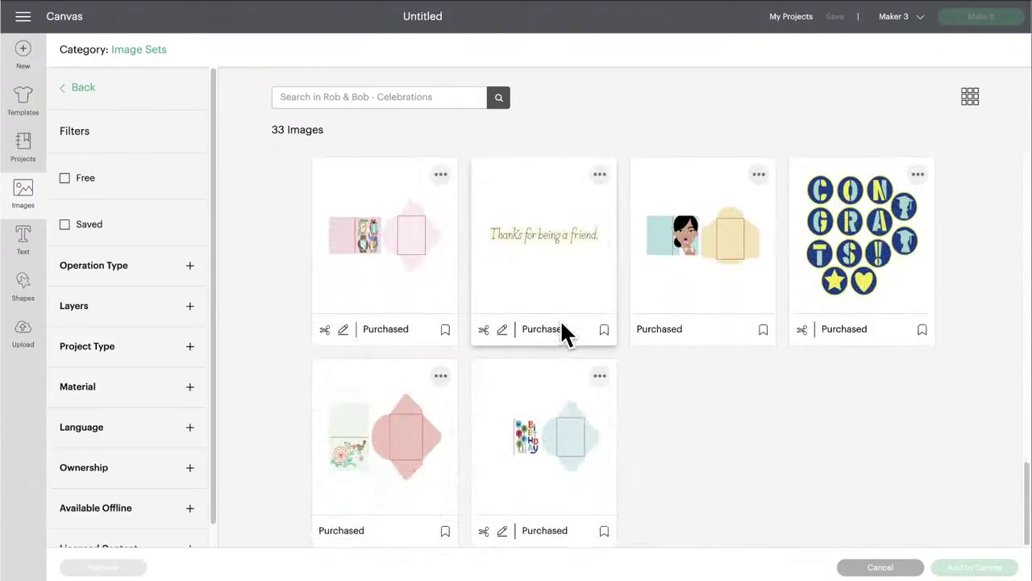
Review the Celebrations designs again, including the Baby Zoo Animal Card and bride silhouette, and return to the image set results
scroll(562, 332, up, 8)
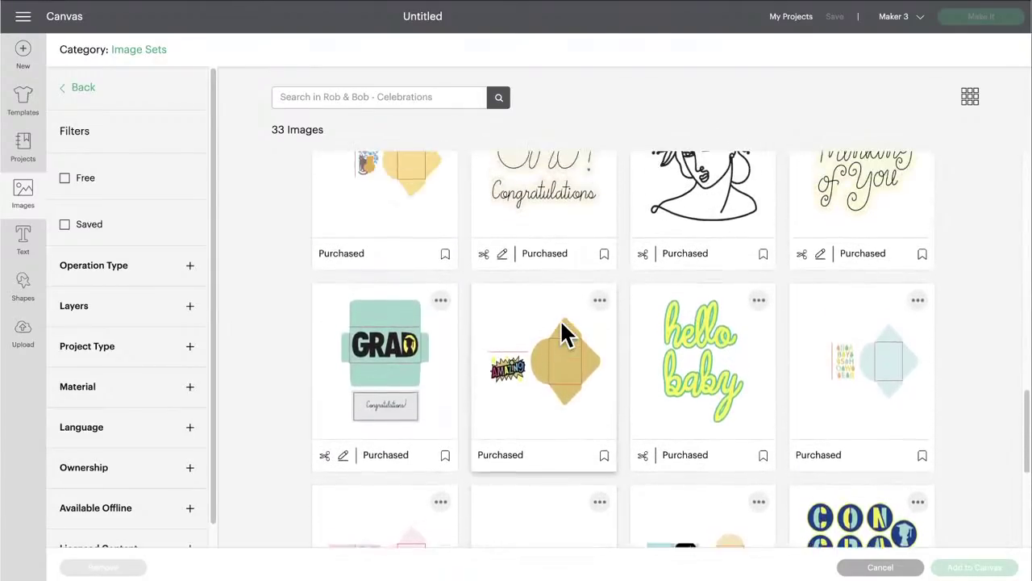
scroll(559, 319, up, 5)
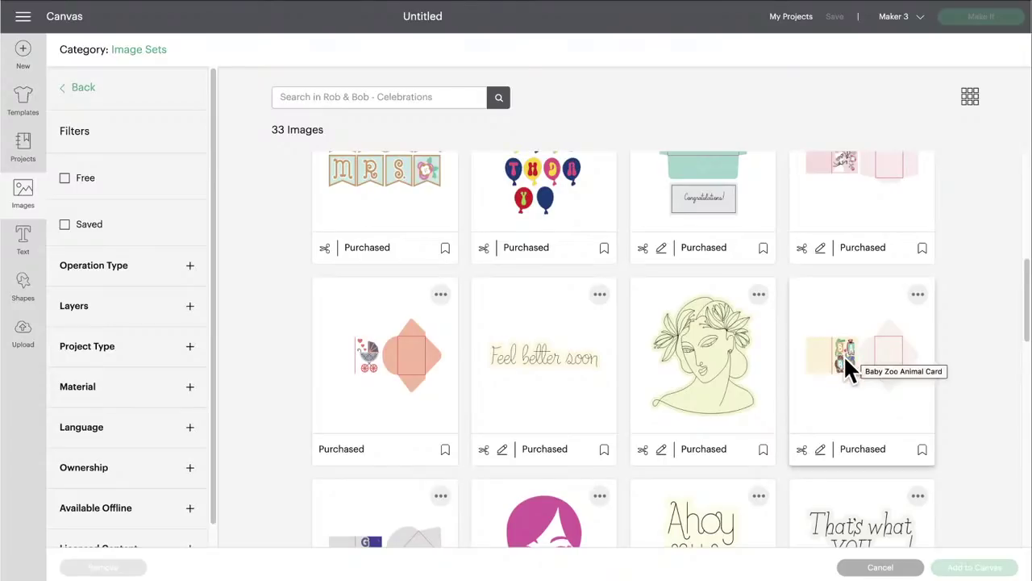
scroll(839, 379, down, 3)
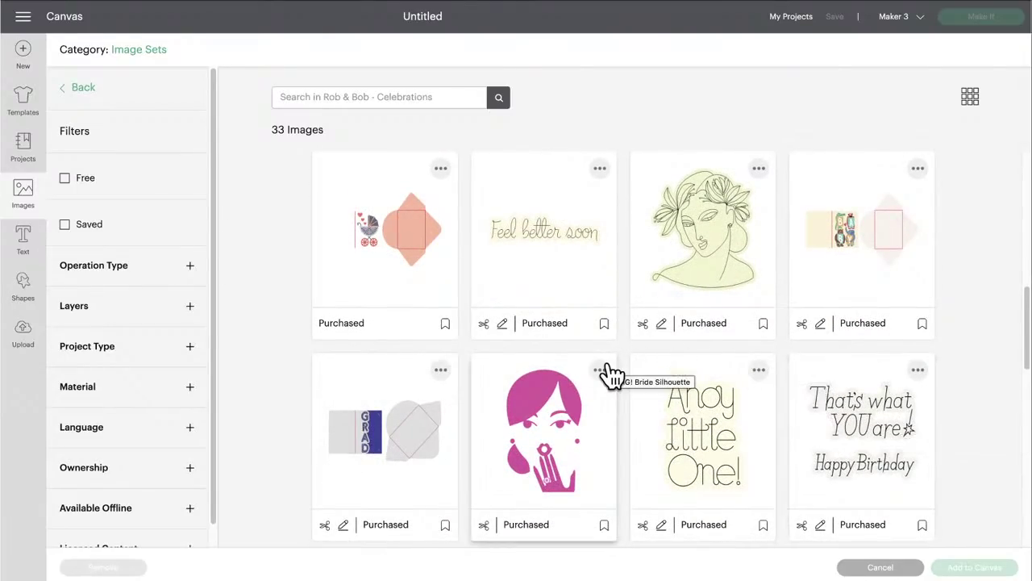
scroll(610, 372, down, 2)
scroll(611, 373, down, 8)
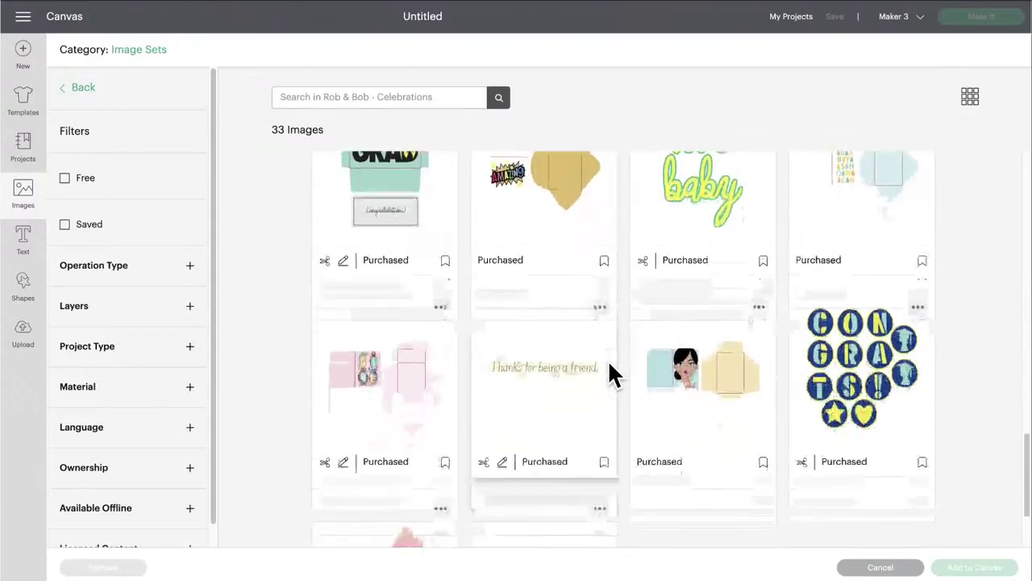
scroll(611, 376, up, 5)
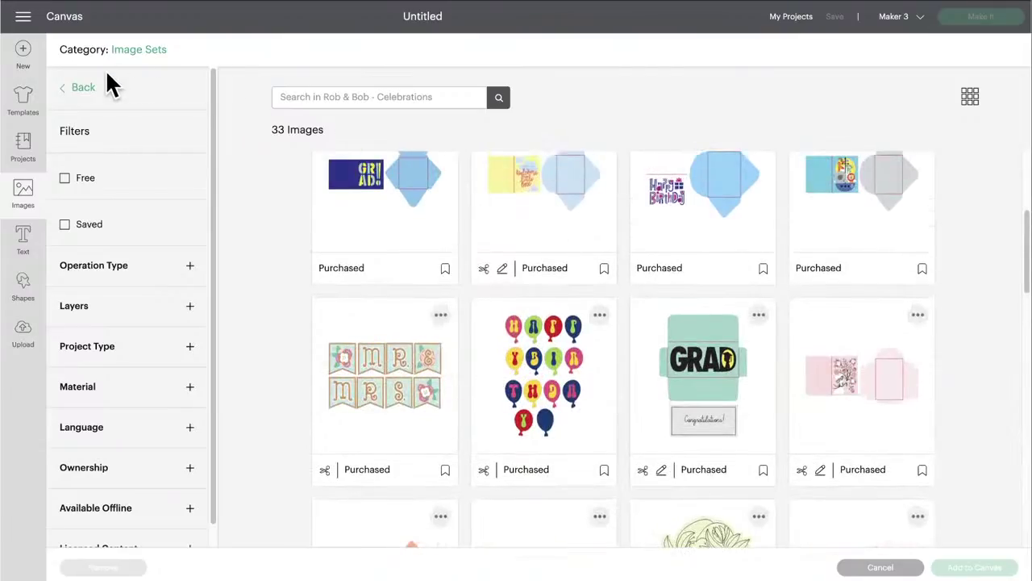
click(87, 94)
Open the Rob & Bob - Holiday Collection 1 image set, look through its designs, and return to the image set results
scroll(457, 311, down, 6)
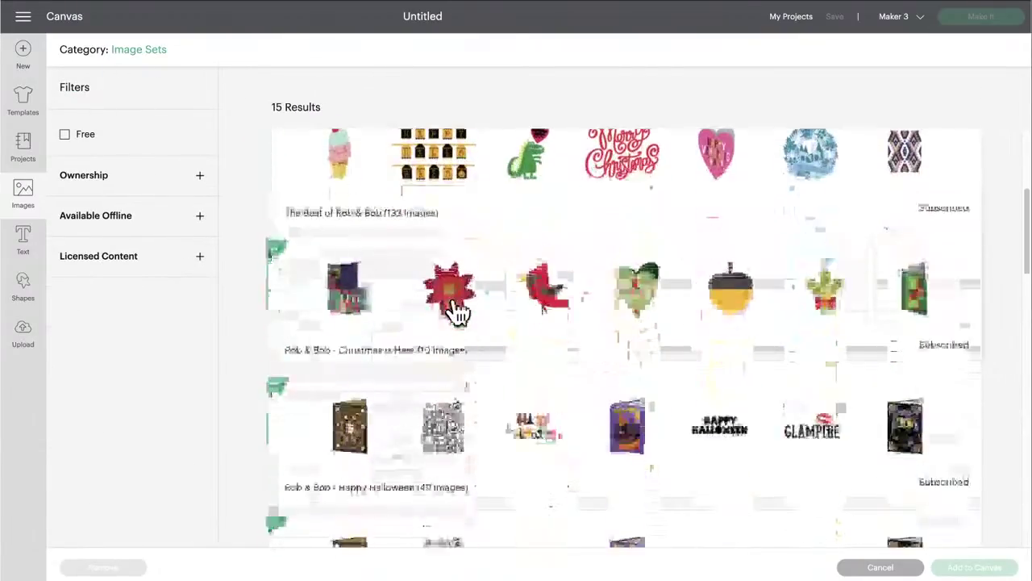
scroll(457, 312, down, 5)
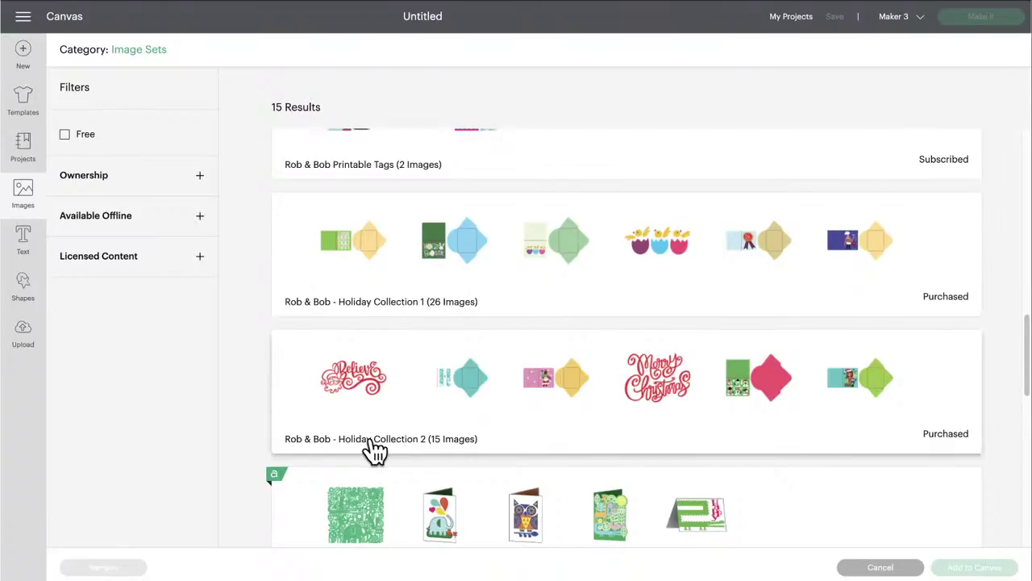
click(482, 254)
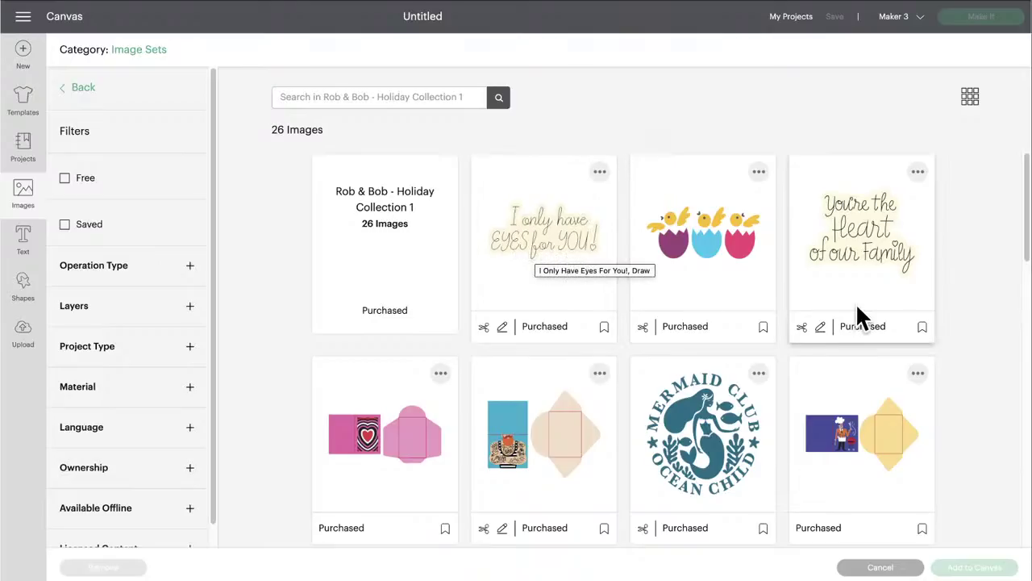
scroll(855, 302, down, 2)
scroll(856, 302, down, 1)
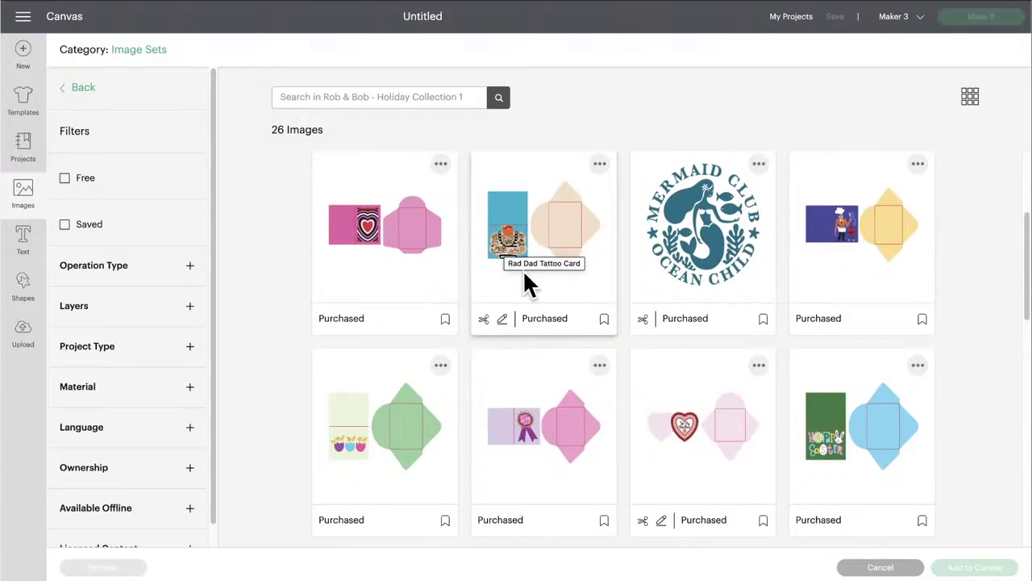
scroll(839, 230, down, 1)
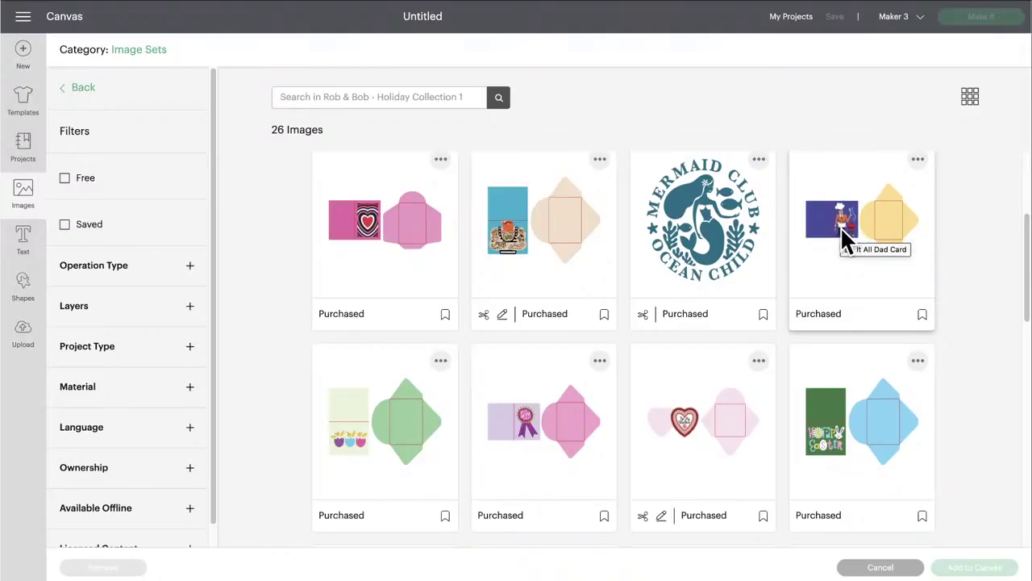
scroll(819, 275, down, 4)
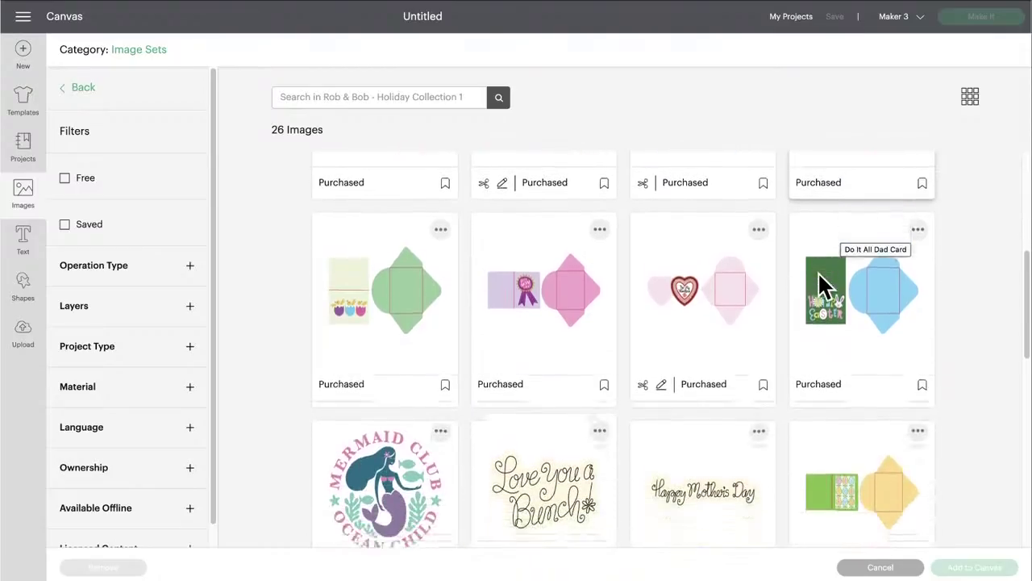
scroll(818, 271, down, 3)
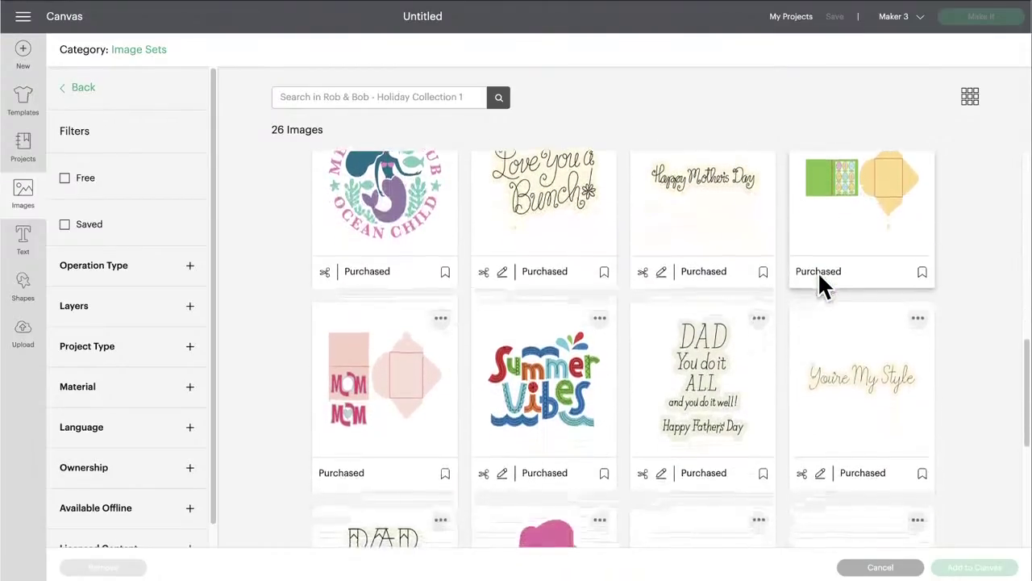
scroll(818, 271, down, 4)
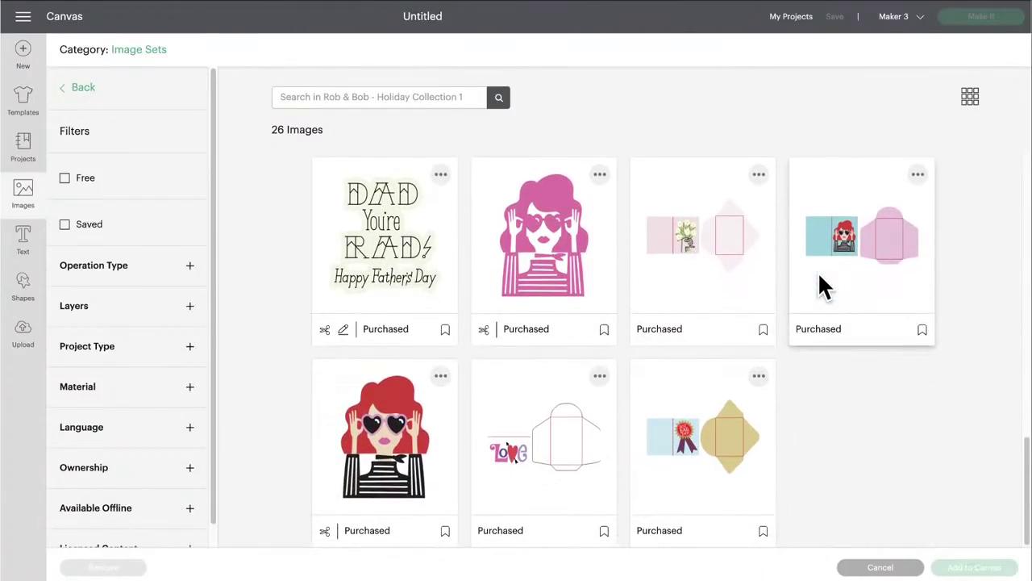
scroll(819, 276, up, 5)
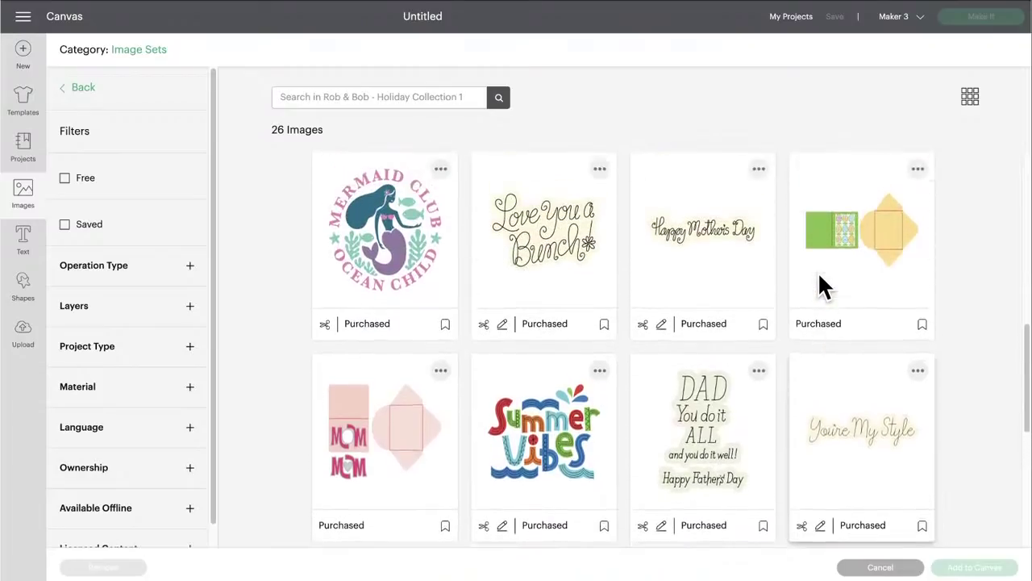
scroll(818, 271, up, 2)
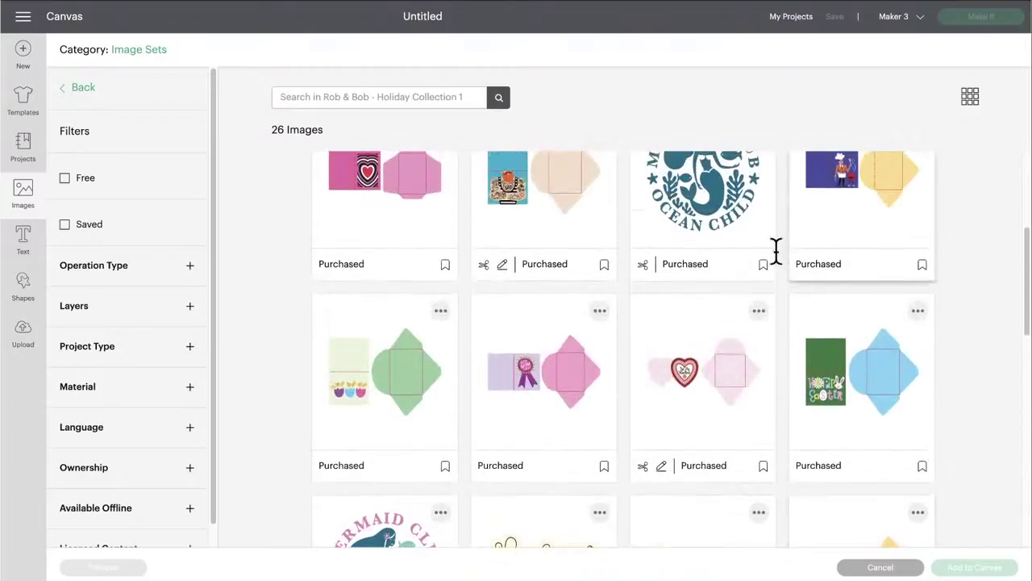
click(83, 88)
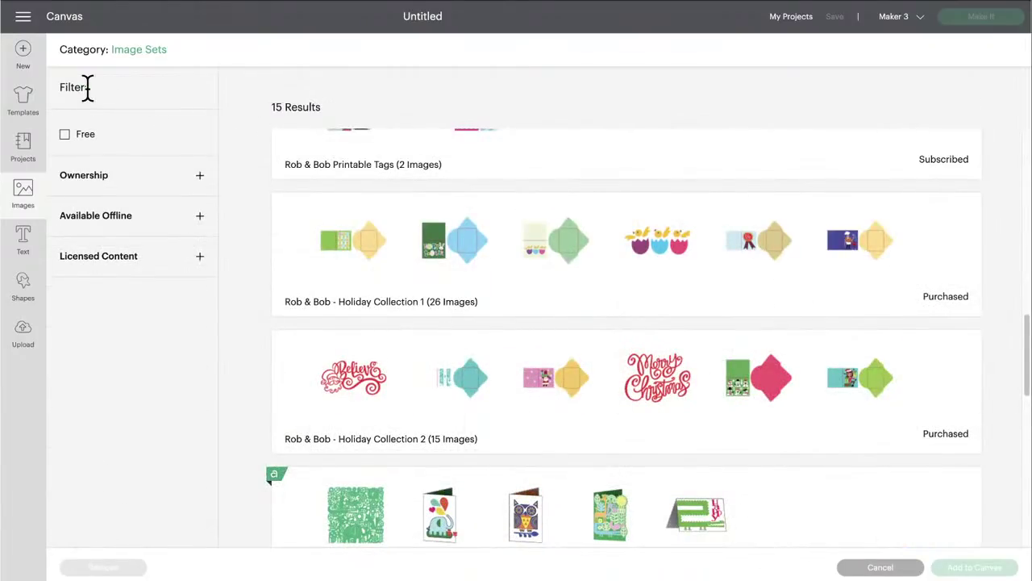
Open the Rob & Bob - Holiday Collection 2 image set and look through its holiday cards and lettering
click(488, 381)
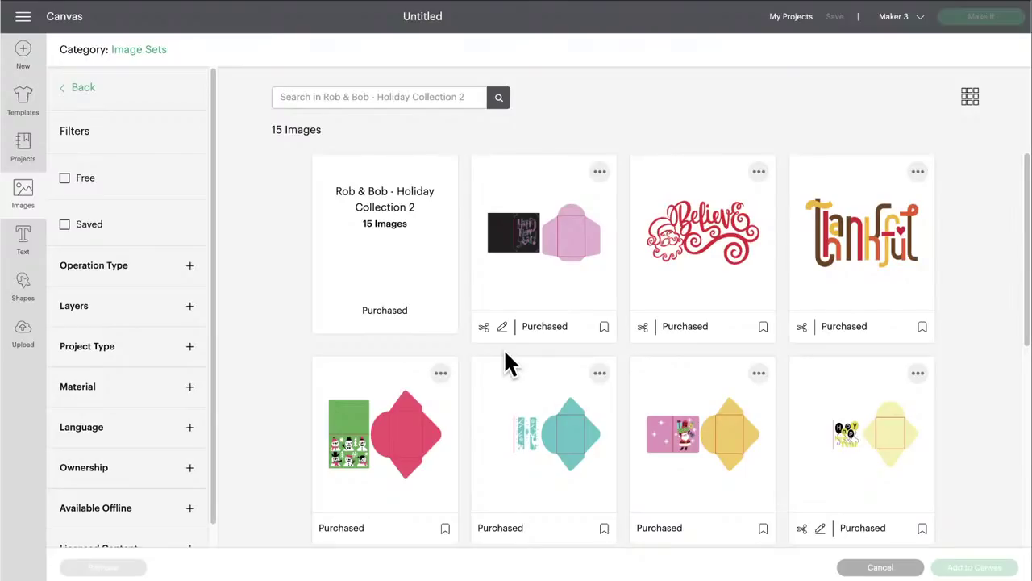
scroll(505, 353, down, 3)
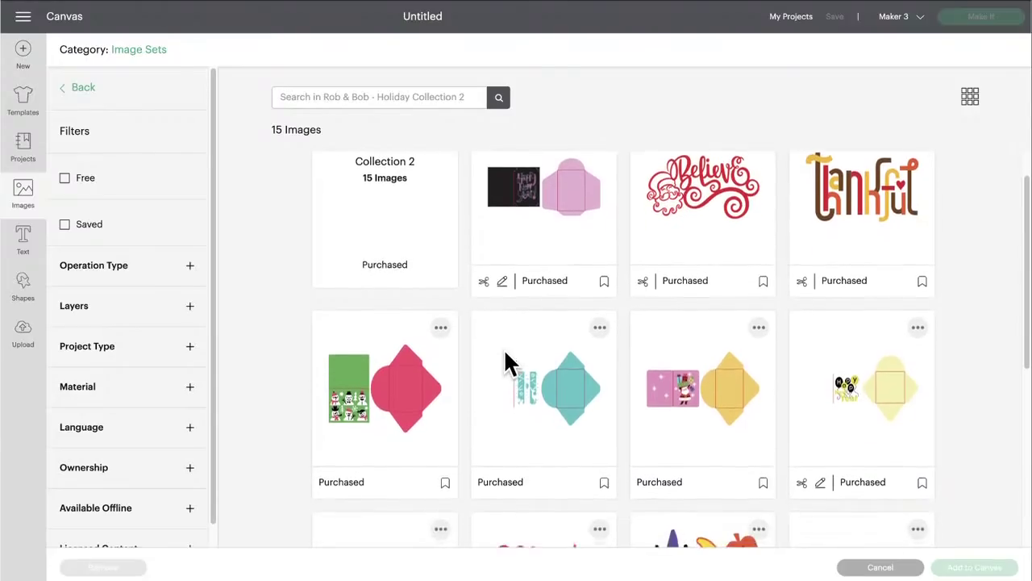
scroll(504, 362, down, 1)
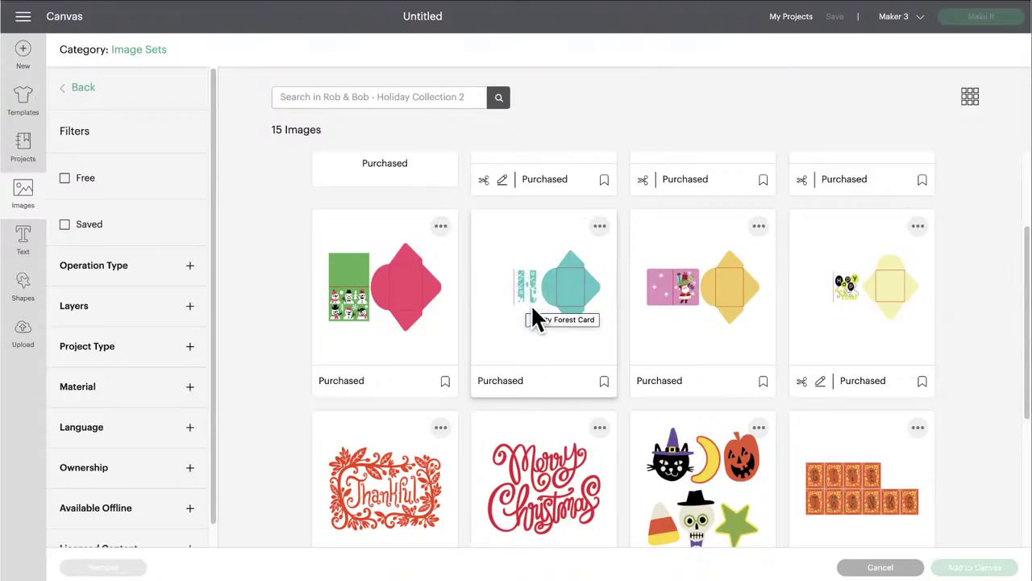
scroll(548, 337, down, 6)
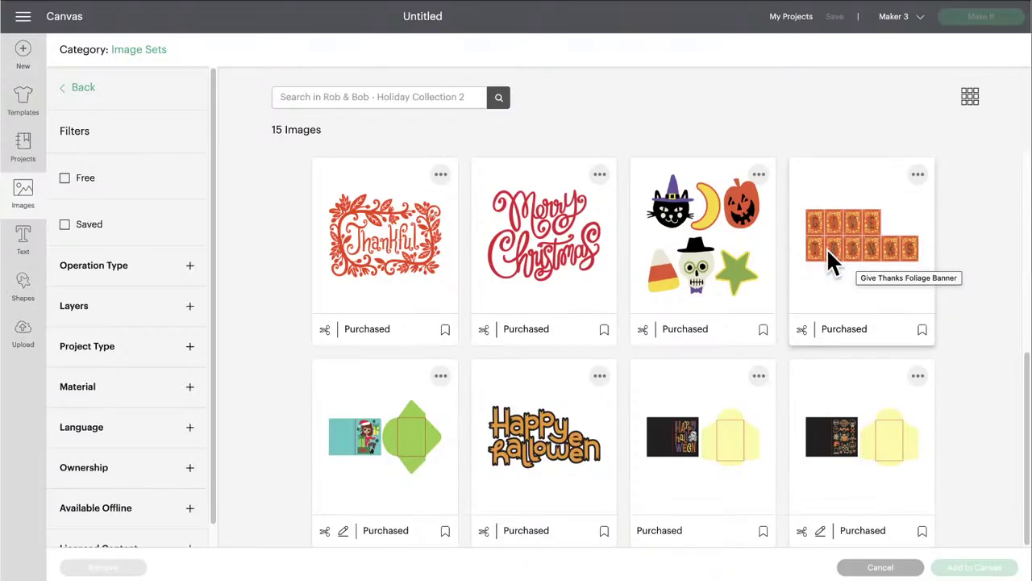
scroll(827, 247, up, 5)
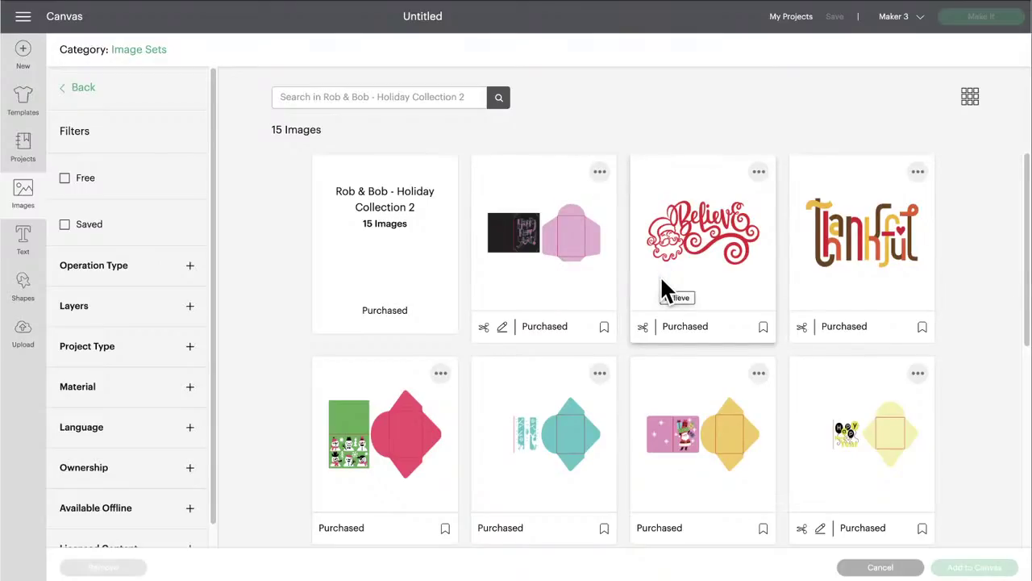
Add the teal Vintage Miss Christmas card with the green envelope to the canvas and ungroup it
scroll(660, 275, down, 5)
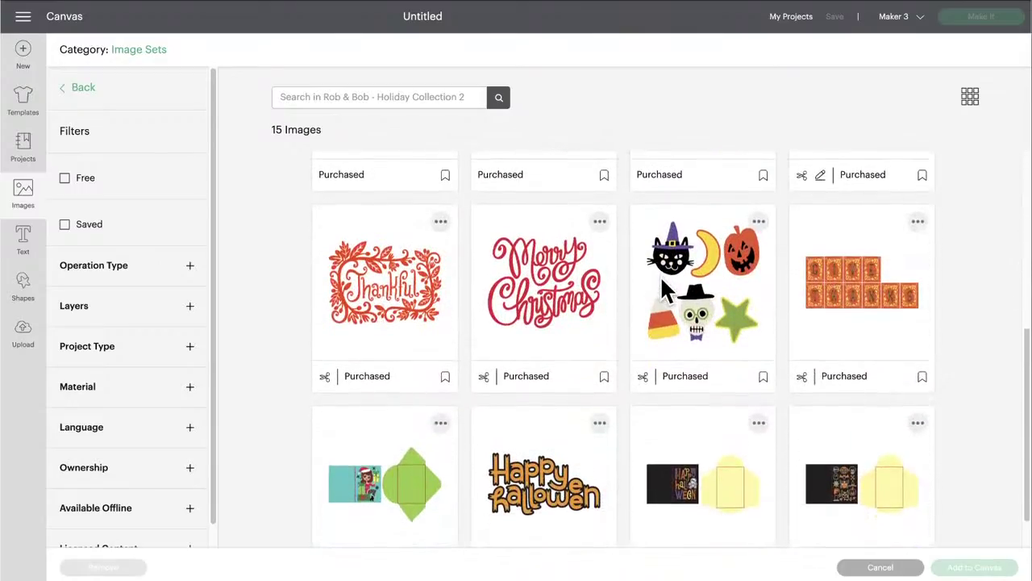
click(374, 425)
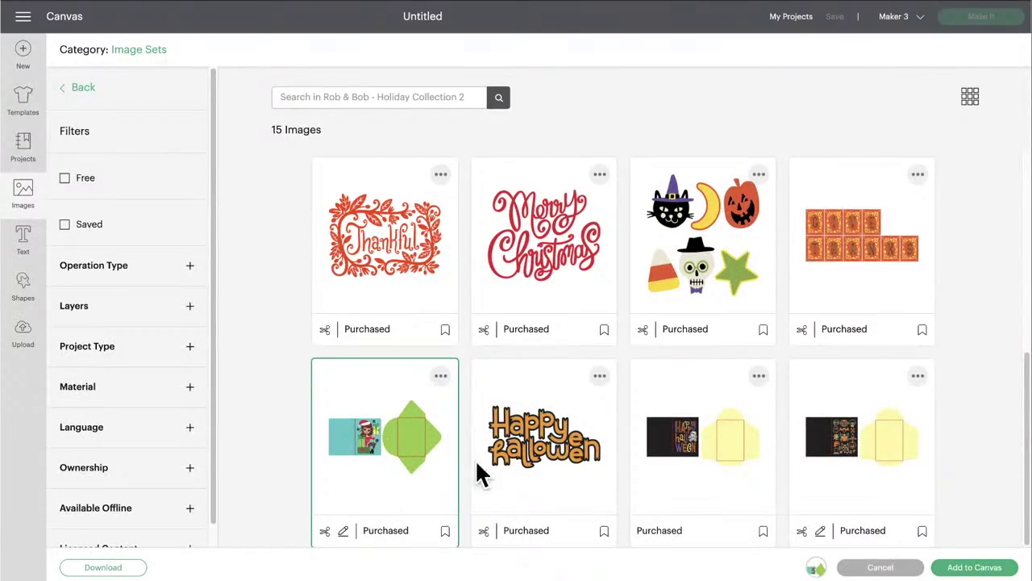
click(975, 567)
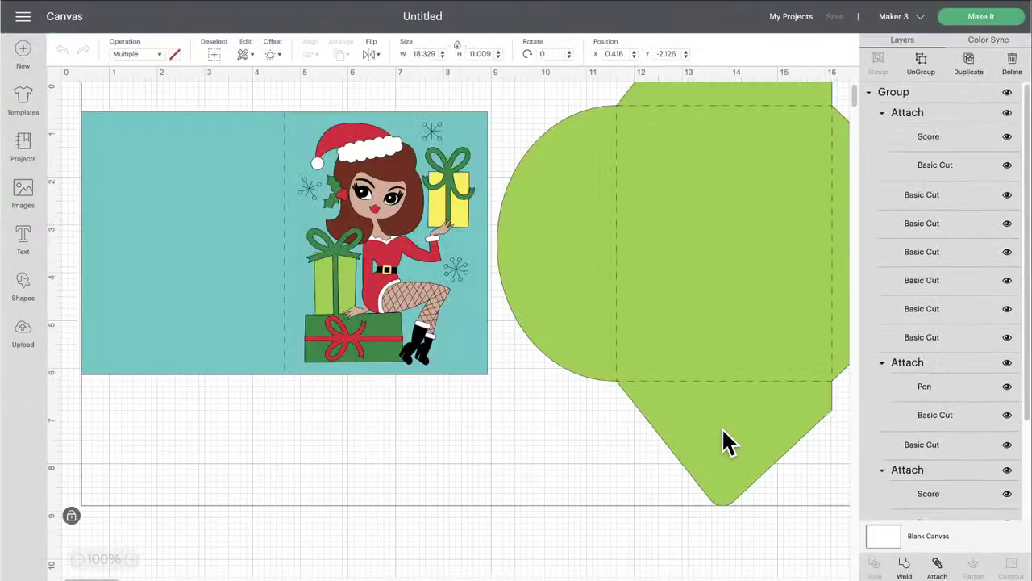
click(921, 60)
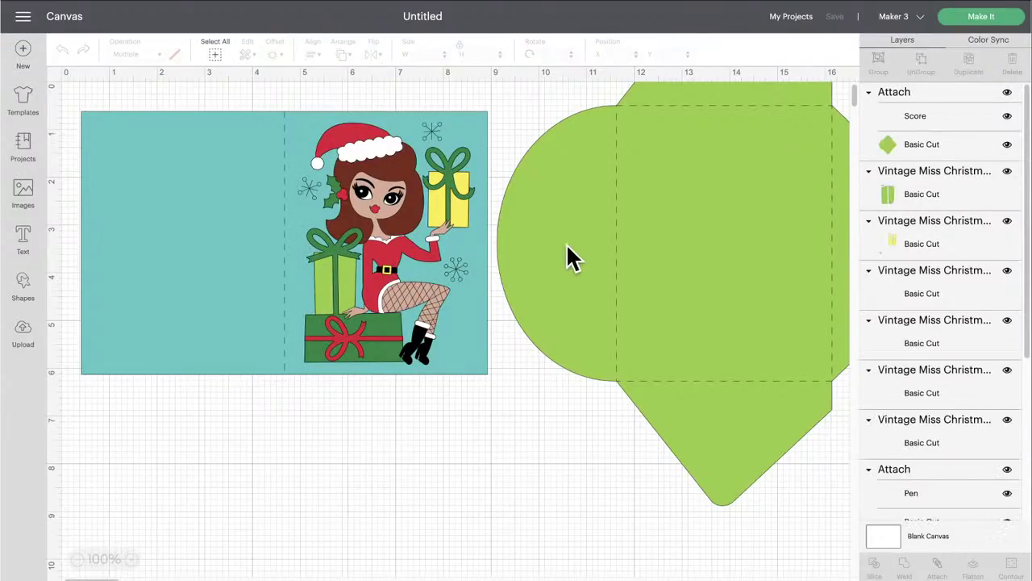
Move the green envelope, the teal card base and the white backing away to the right of the Christmas figure
drag(567, 258, 931, 231)
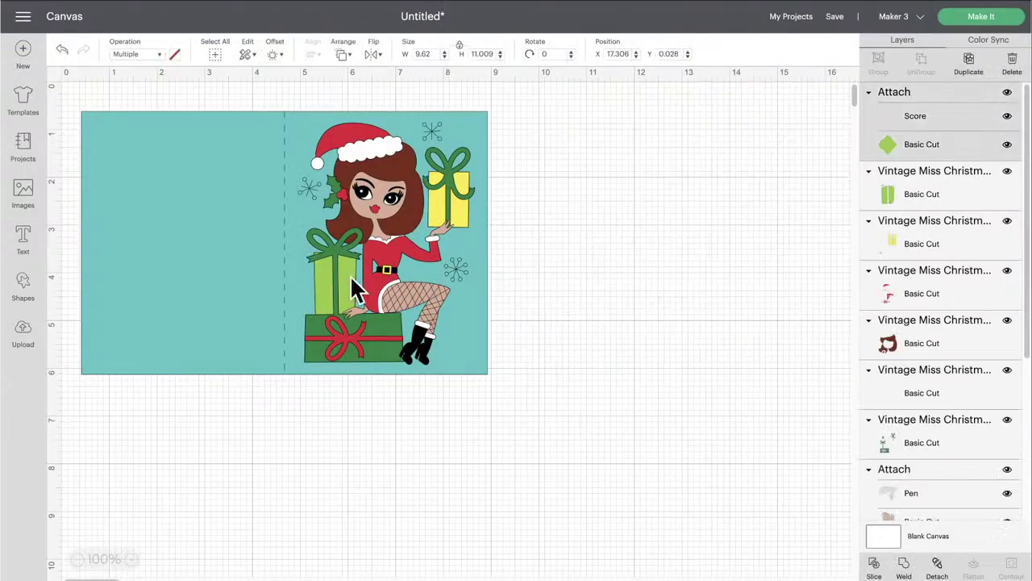
drag(230, 271, 831, 347)
drag(242, 246, 611, 333)
Pull the red layer to the left of the figure, and the brown hair and white trim layers to its right
drag(416, 297, 218, 293)
drag(371, 193, 584, 167)
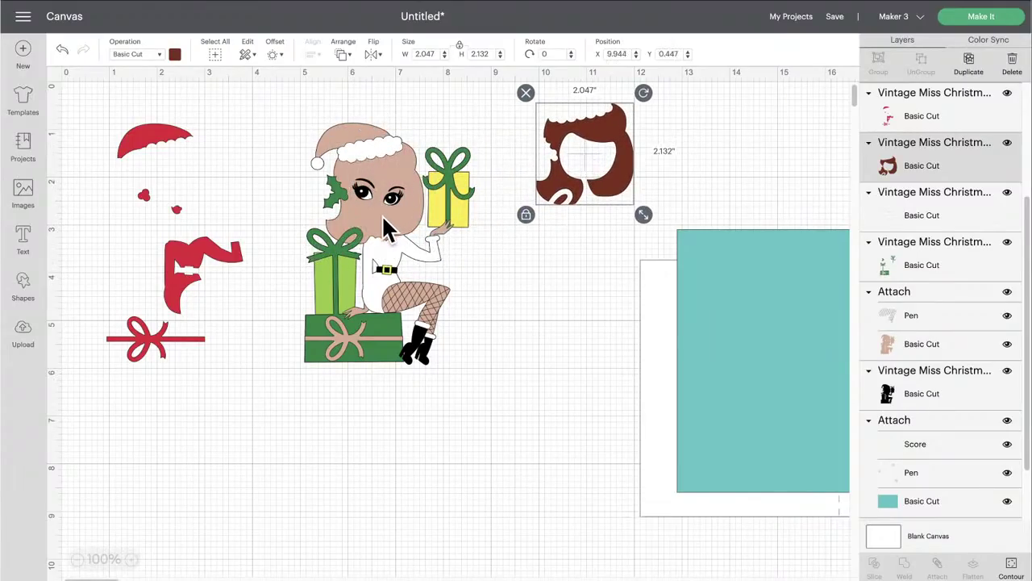
drag(381, 214, 376, 242)
drag(380, 254, 566, 289)
click(433, 292)
Separate the dark green, light green, yellow and skin-tone layers from the black base silhouette
drag(432, 287, 194, 432)
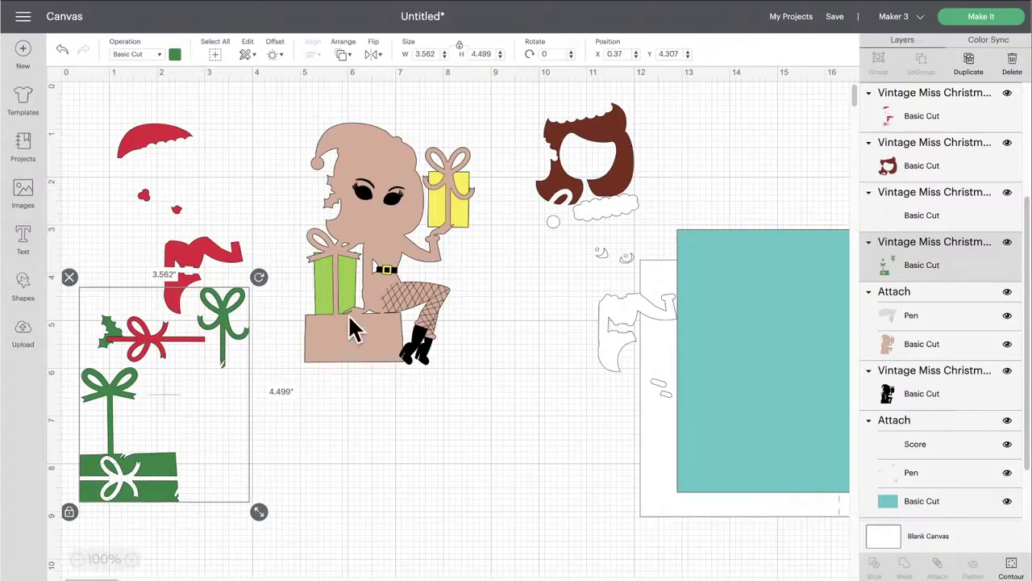
drag(347, 274, 234, 436)
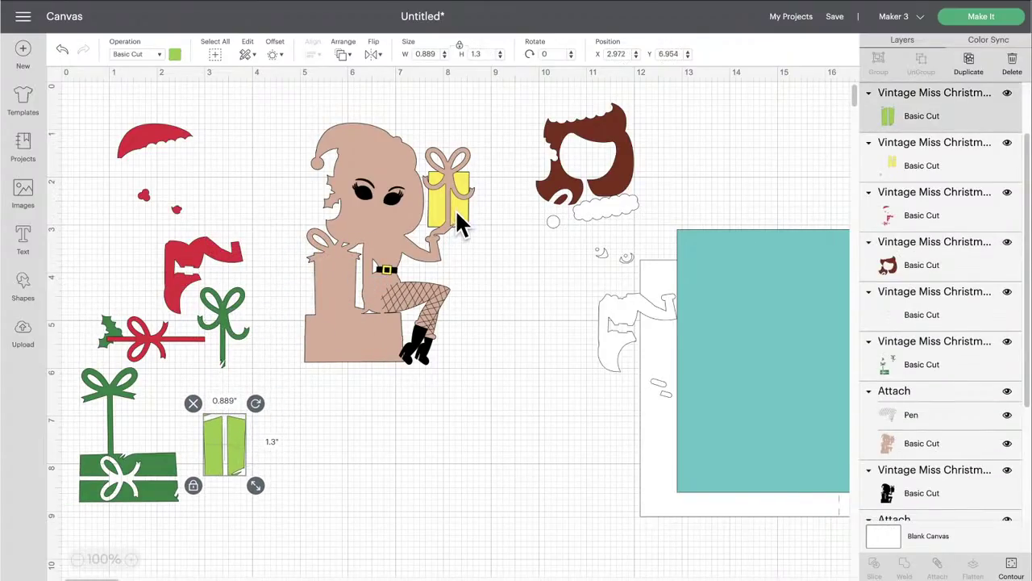
drag(455, 209, 776, 137)
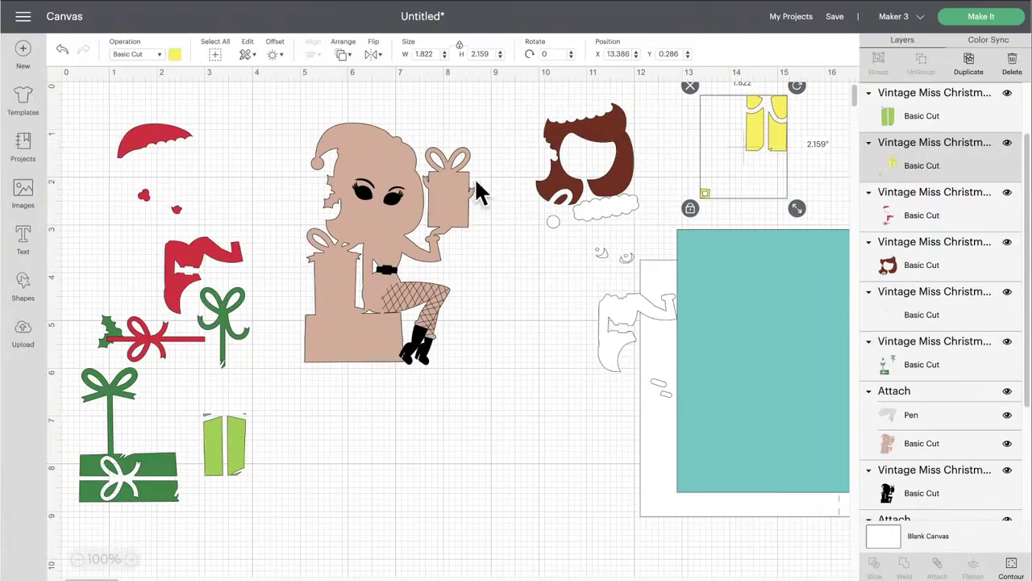
drag(412, 203, 466, 310)
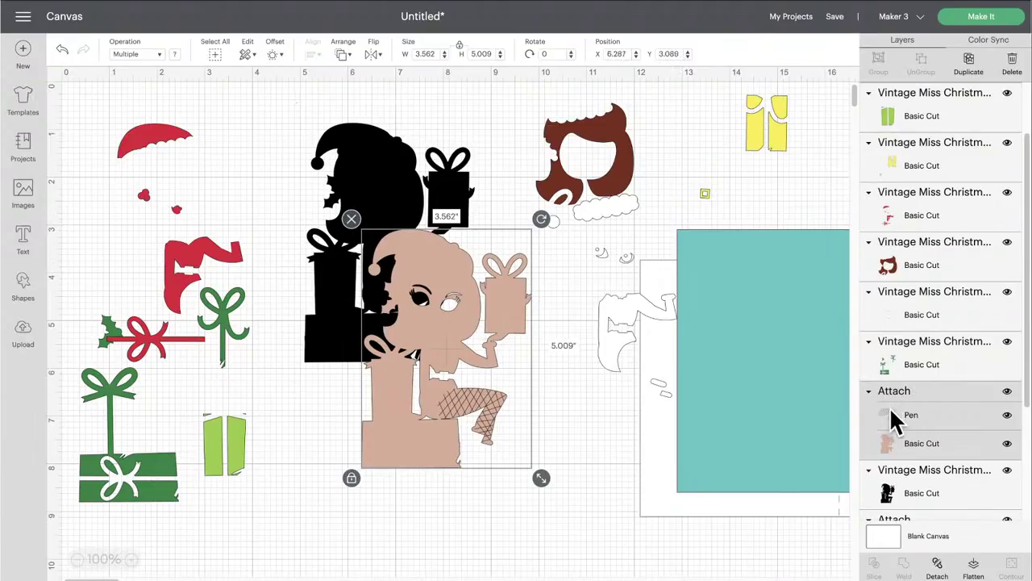